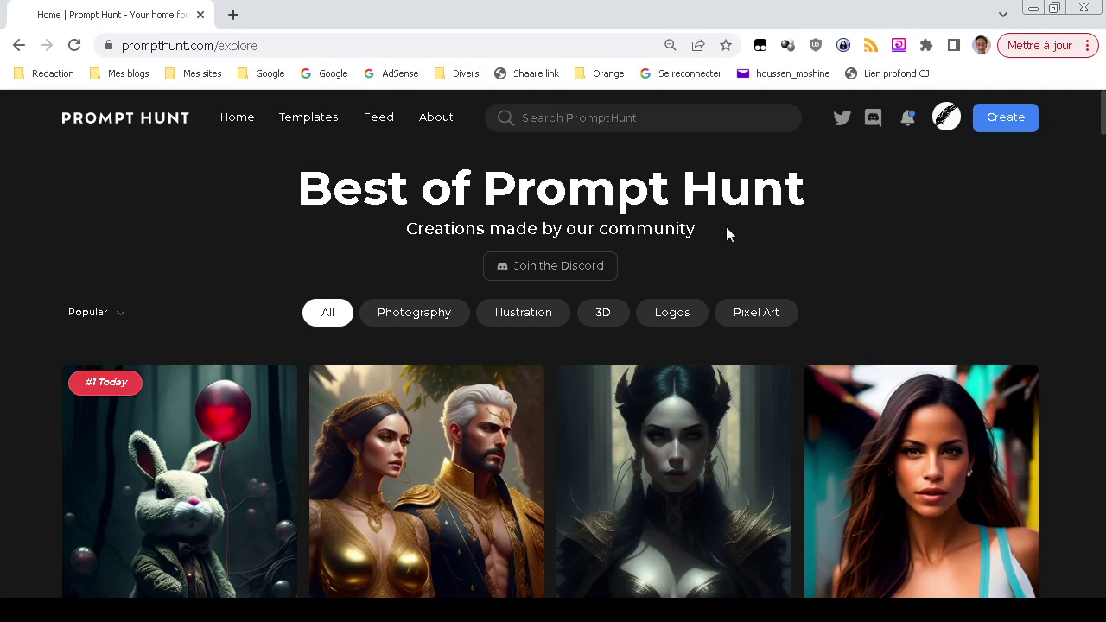
Step: Start a new creation in Prompt Hunt and apply the saved "Logo et vecteur" template
{"action": "left_click", "coordinate": [1002, 123]}
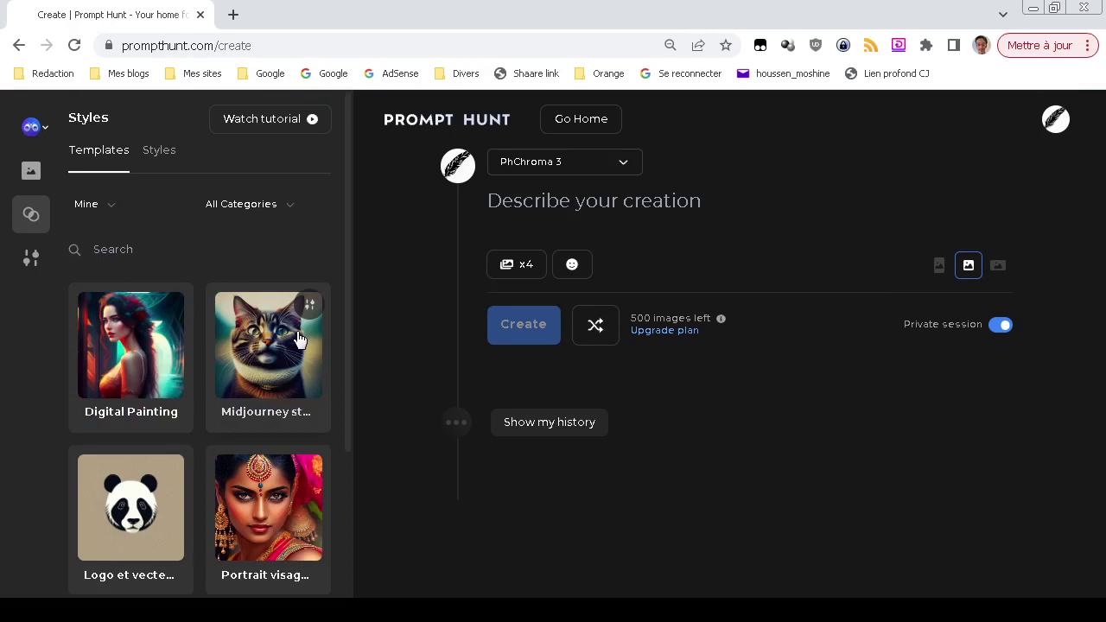
{"action": "scroll", "coordinate": [298, 339], "scroll_direction": "down", "scroll_amount": 1}
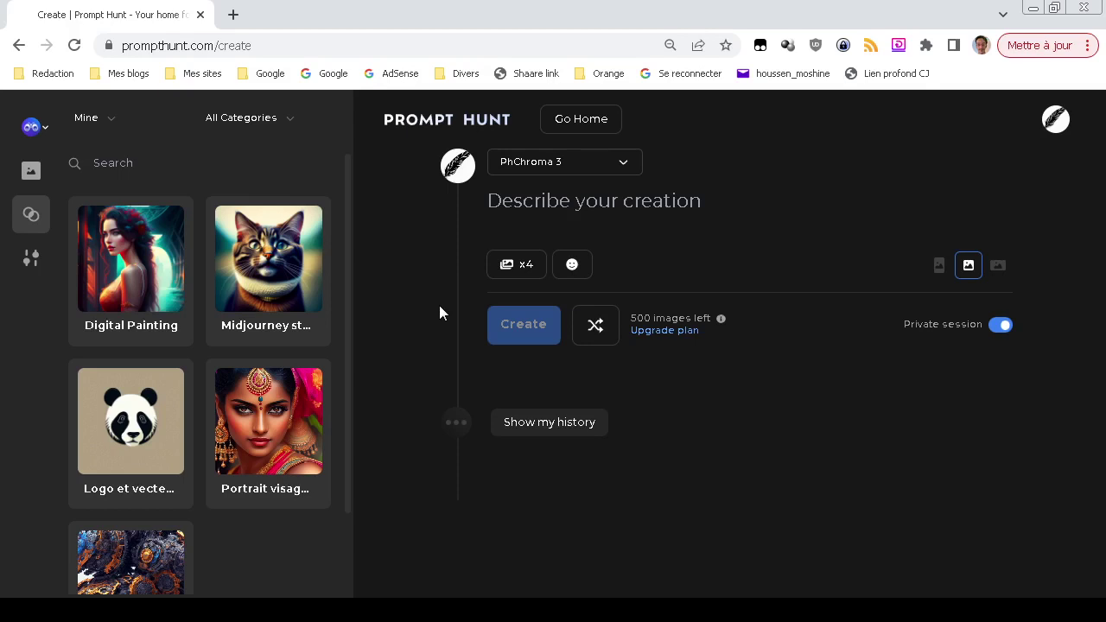
{"action": "left_click", "coordinate": [127, 439]}
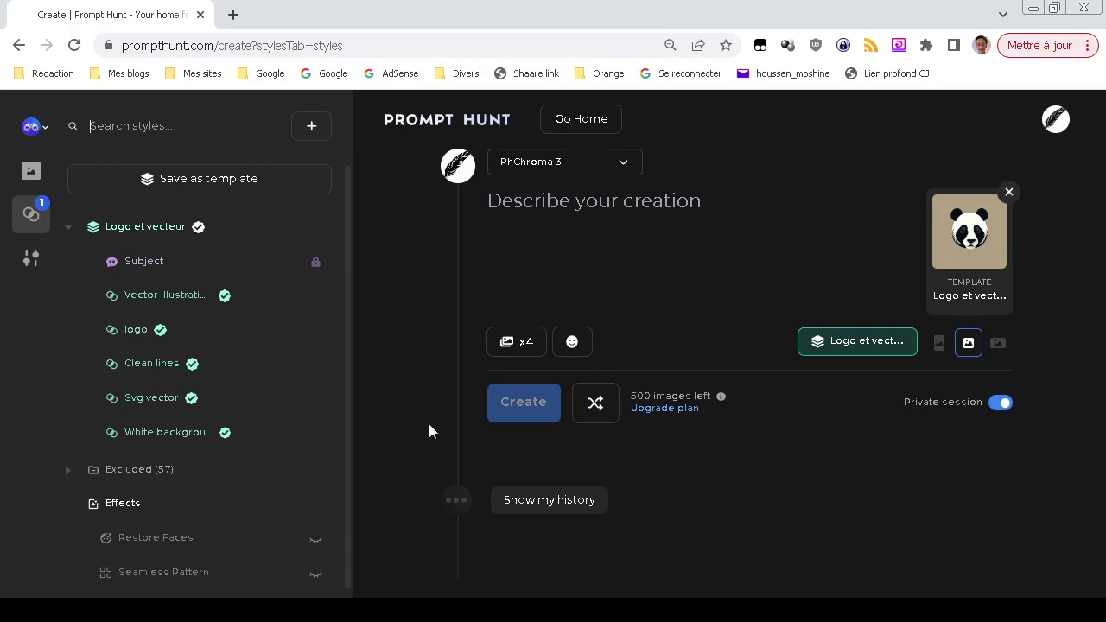
Step: Describe the creation as "pizzeria logo with a pizza chef" and generate it
{"action": "left_click", "coordinate": [789, 208]}
{"action": "type", "text": "logi"}
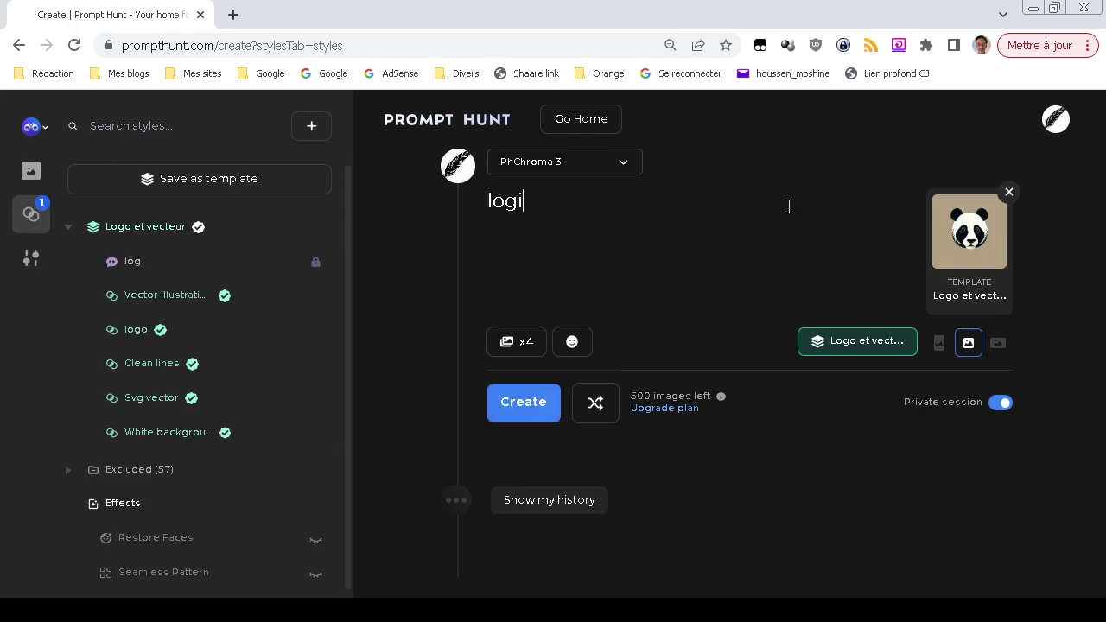
{"action": "key", "text": "BackSpace"}
{"action": "key", "text": "BackSpace"}
{"action": "key", "text": "BackSpace"}
{"action": "key", "text": "BackSpace"}
{"action": "type", "text": "piz"}
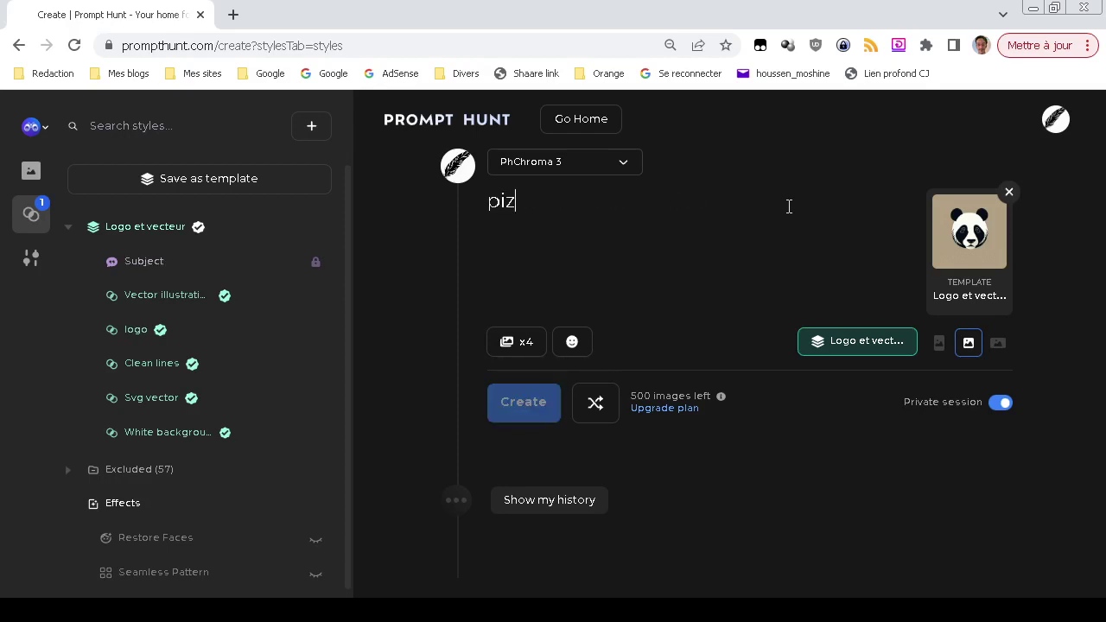
{"action": "type", "text": "zeria logo "}
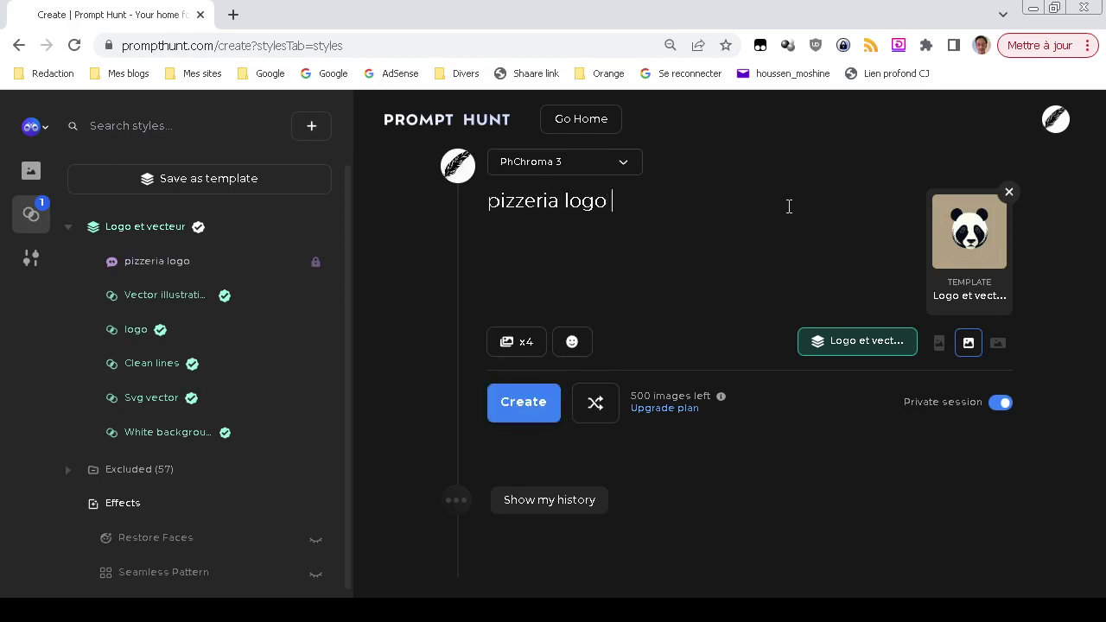
{"action": "type", "text": "with a pizaz"}
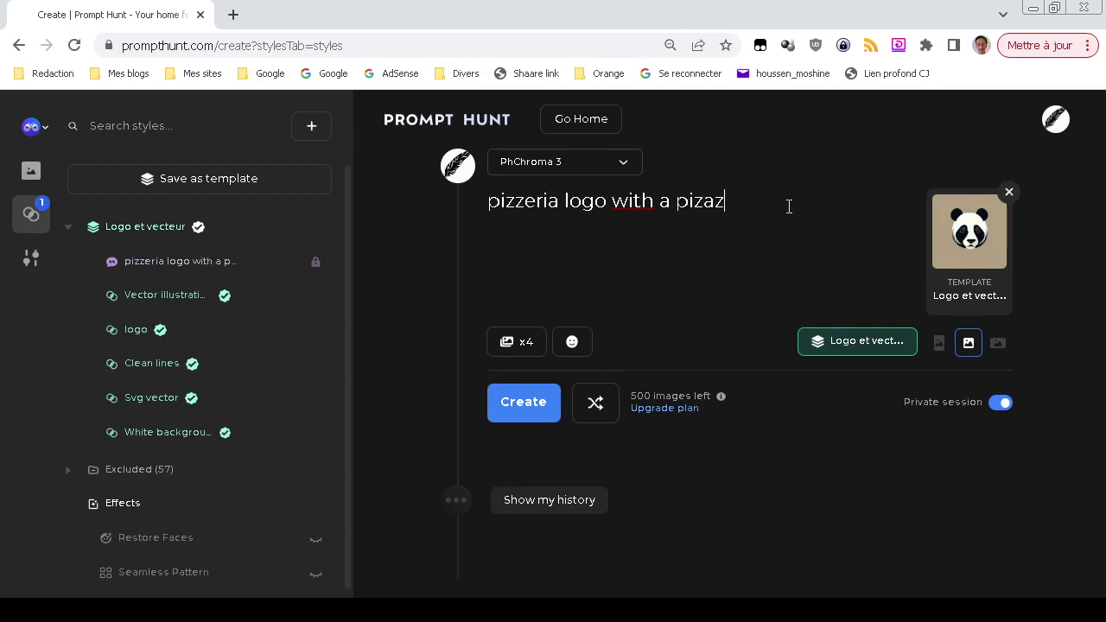
{"action": "key", "text": "BackSpace"}
{"action": "key", "text": "BackSpace"}
{"action": "type", "text": "ze"}
{"action": "key", "text": "BackSpace"}
{"action": "type", "text": "a chef"}
{"action": "key", "text": "Return"}
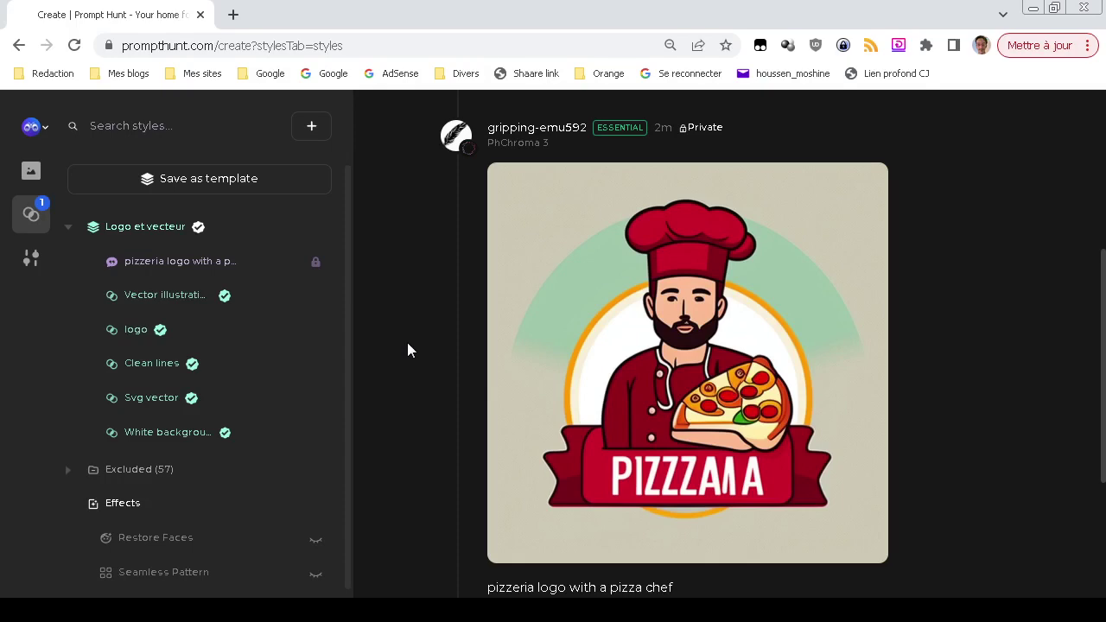
Step: Generate another image from the same pizzeria logo prompt and template
{"action": "scroll", "coordinate": [393, 403], "scroll_direction": "up", "scroll_amount": 5}
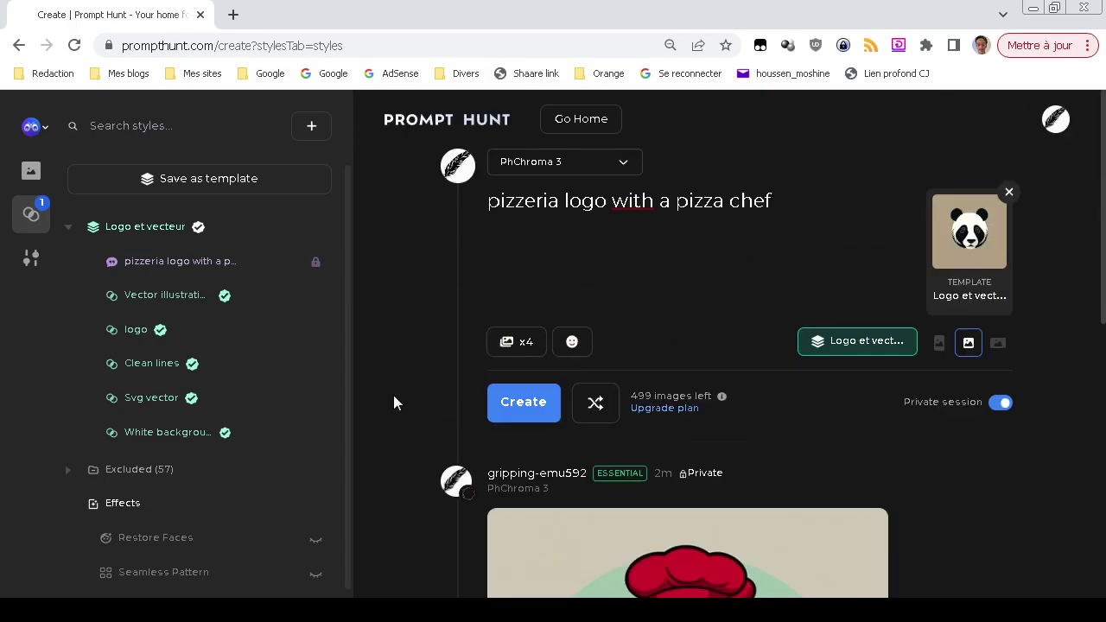
{"action": "left_click", "coordinate": [505, 415]}
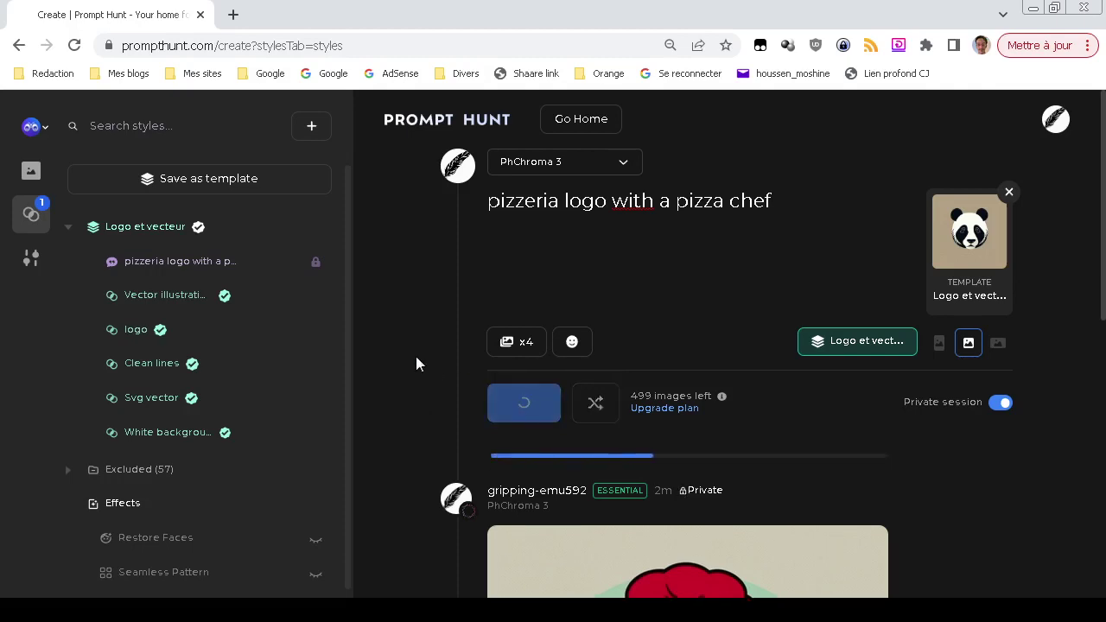
{"action": "scroll", "coordinate": [416, 358], "scroll_direction": "down", "scroll_amount": 2}
{"action": "scroll", "coordinate": [416, 357], "scroll_direction": "down", "scroll_amount": 2}
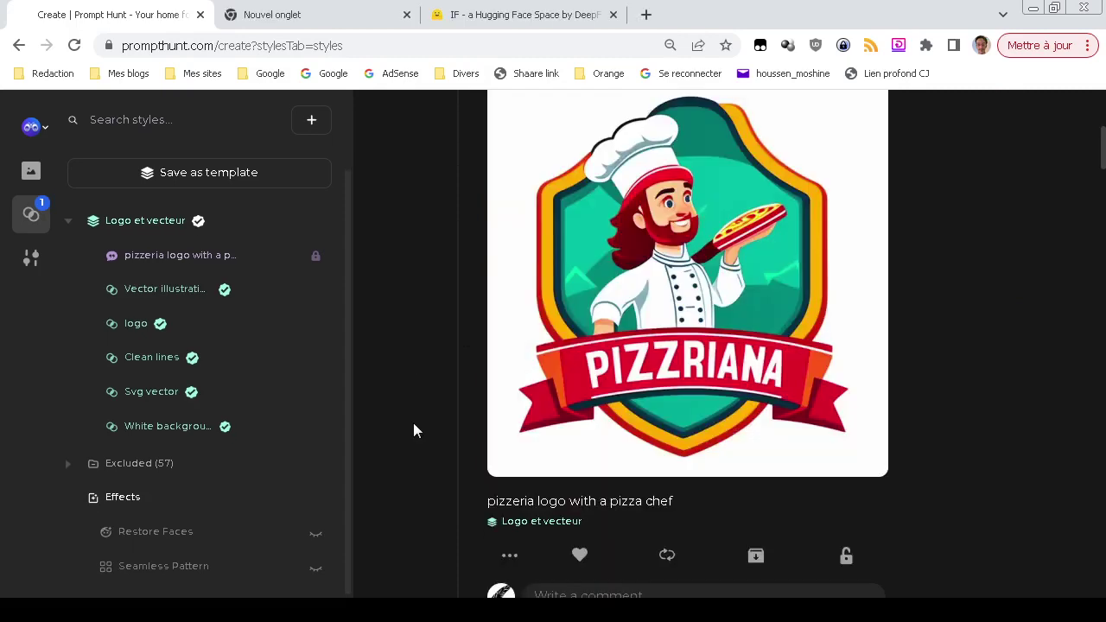
Step: Look through the generated pizza chef logos, comparing their chef drawings and the spelling of their lettering
{"action": "scroll", "coordinate": [413, 429], "scroll_direction": "up", "scroll_amount": 3}
{"action": "scroll", "coordinate": [413, 429], "scroll_direction": "down", "scroll_amount": 2}
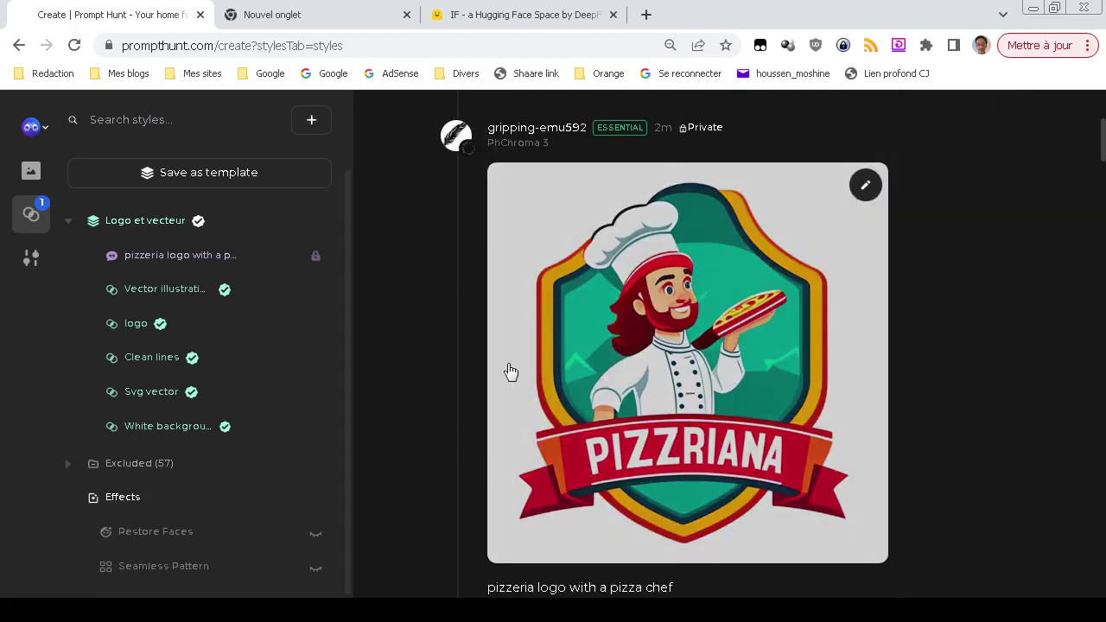
{"action": "scroll", "coordinate": [442, 406], "scroll_direction": "down", "scroll_amount": 6}
{"action": "scroll", "coordinate": [441, 408], "scroll_direction": "down", "scroll_amount": 3}
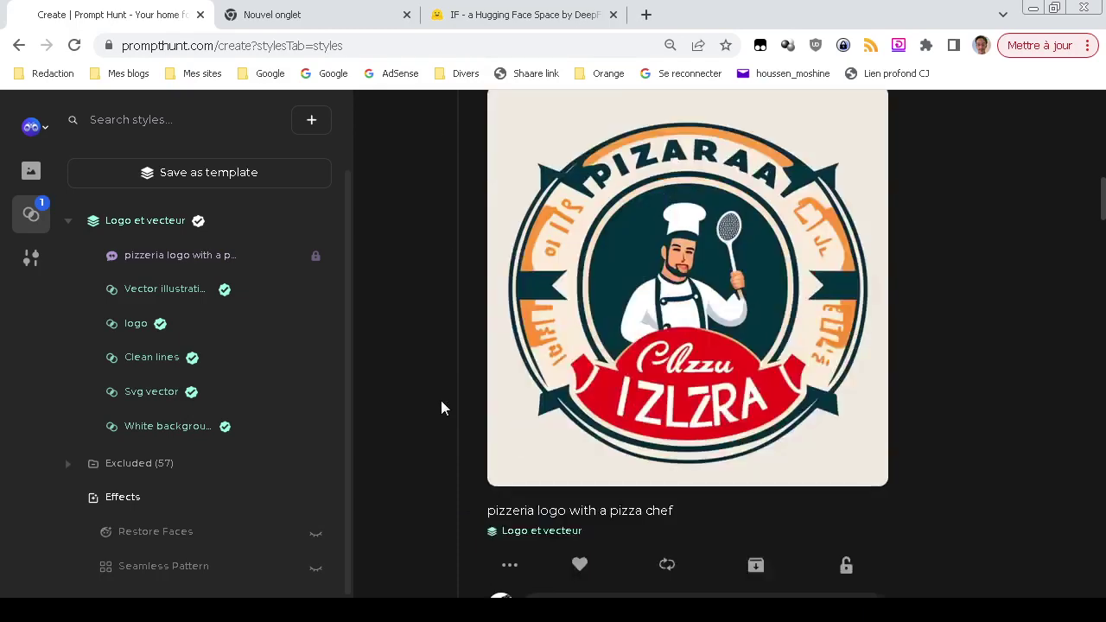
{"action": "scroll", "coordinate": [441, 408], "scroll_direction": "up", "scroll_amount": 3}
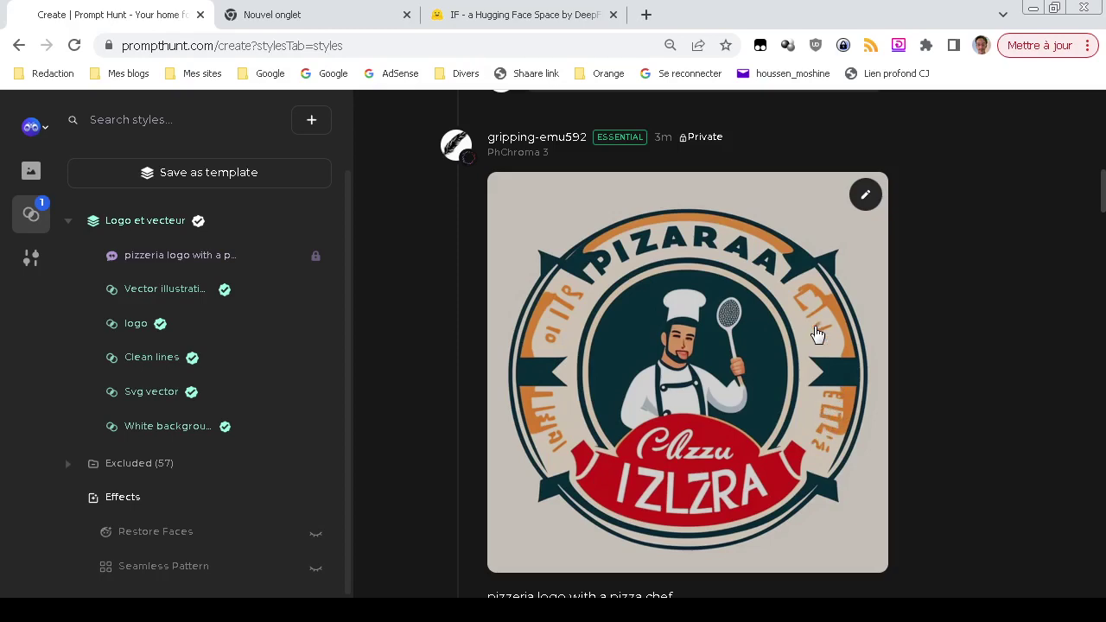
{"action": "scroll", "coordinate": [817, 333], "scroll_direction": "down", "scroll_amount": 7}
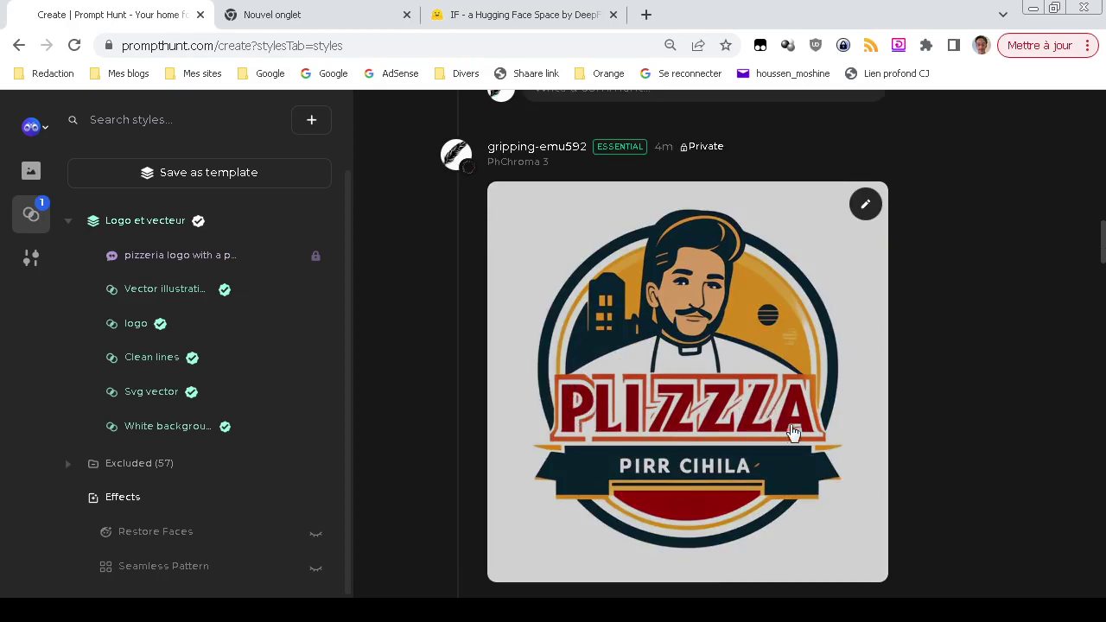
{"action": "scroll", "coordinate": [489, 432], "scroll_direction": "down", "scroll_amount": 4}
{"action": "scroll", "coordinate": [460, 432], "scroll_direction": "down", "scroll_amount": 10}
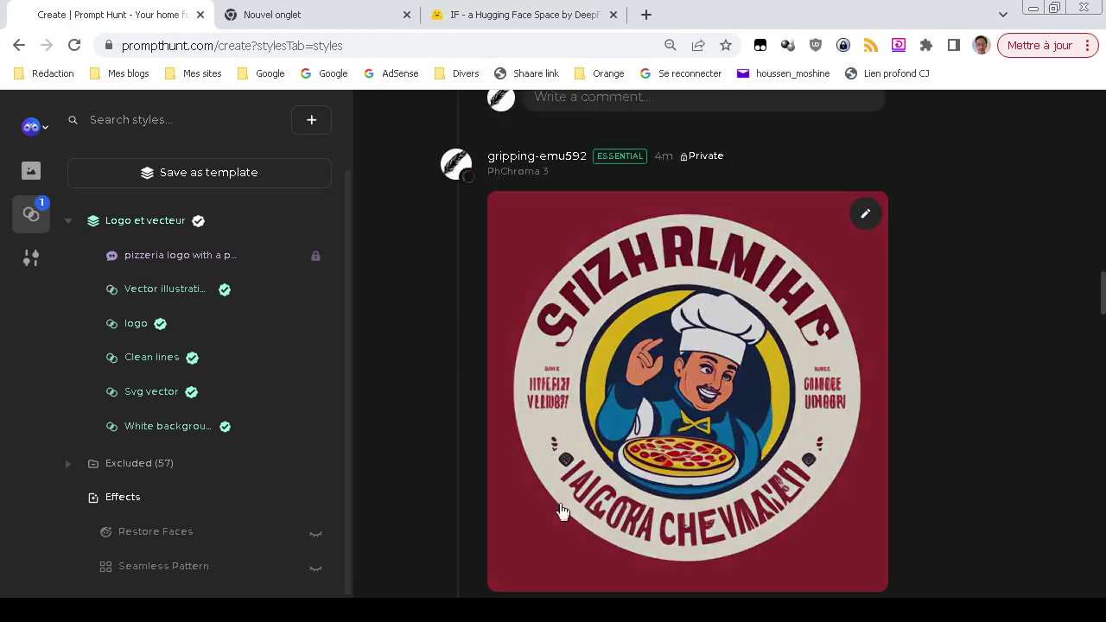
{"action": "scroll", "coordinate": [461, 424], "scroll_direction": "down", "scroll_amount": 5}
{"action": "scroll", "coordinate": [463, 417], "scroll_direction": "down", "scroll_amount": 3}
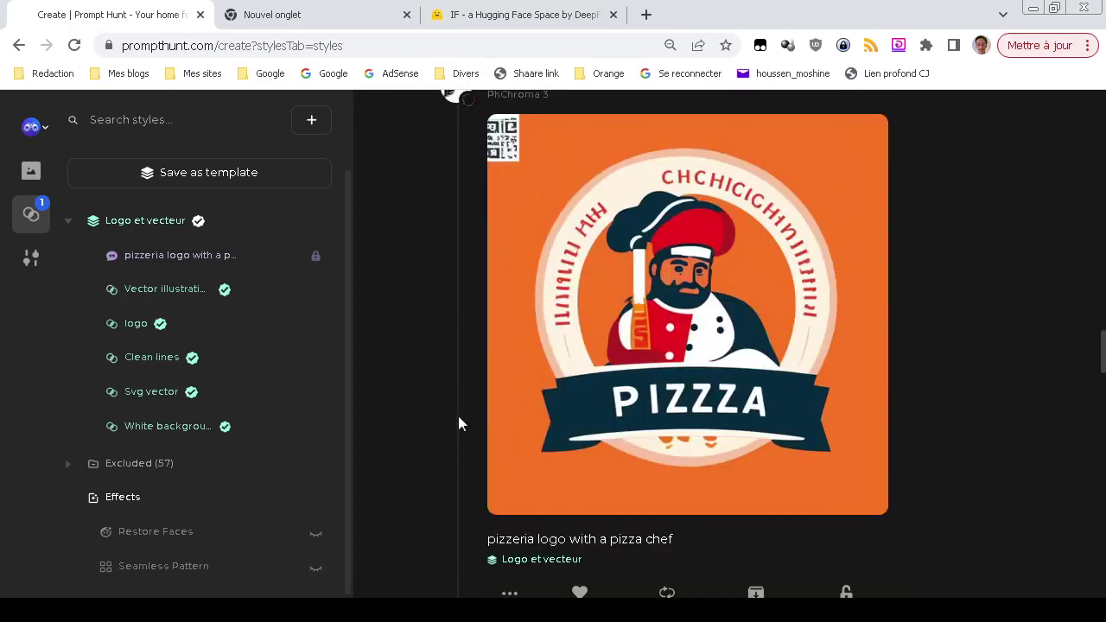
{"action": "scroll", "coordinate": [458, 418], "scroll_direction": "down", "scroll_amount": 7}
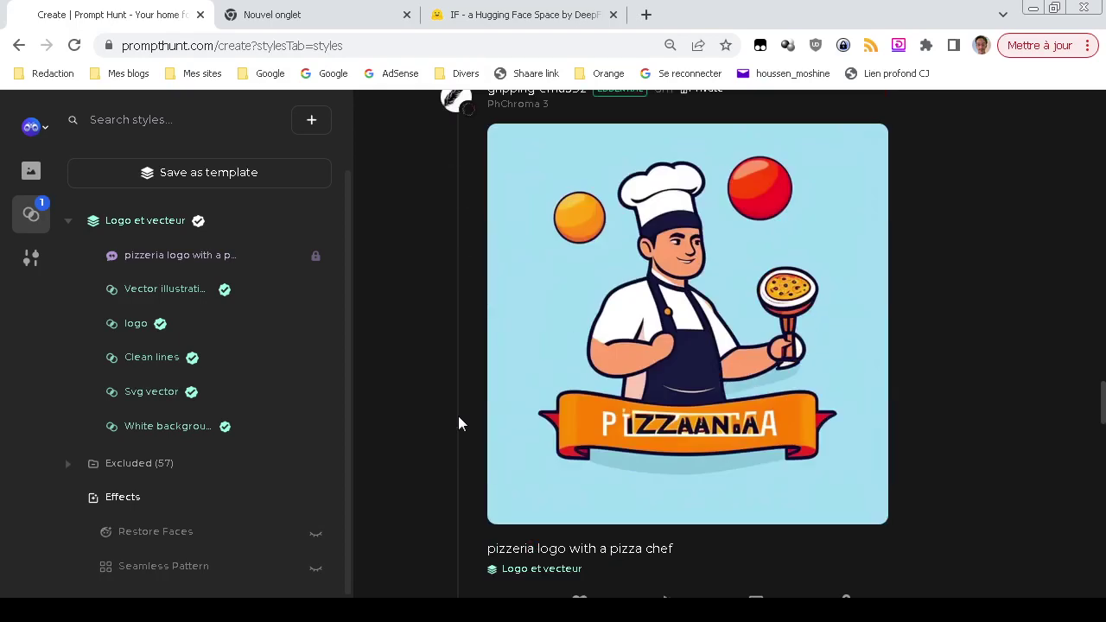
{"action": "scroll", "coordinate": [458, 415], "scroll_direction": "down", "scroll_amount": 6}
{"action": "scroll", "coordinate": [458, 415], "scroll_direction": "down", "scroll_amount": 2}
{"action": "scroll", "coordinate": [458, 416], "scroll_direction": "up", "scroll_amount": 2}
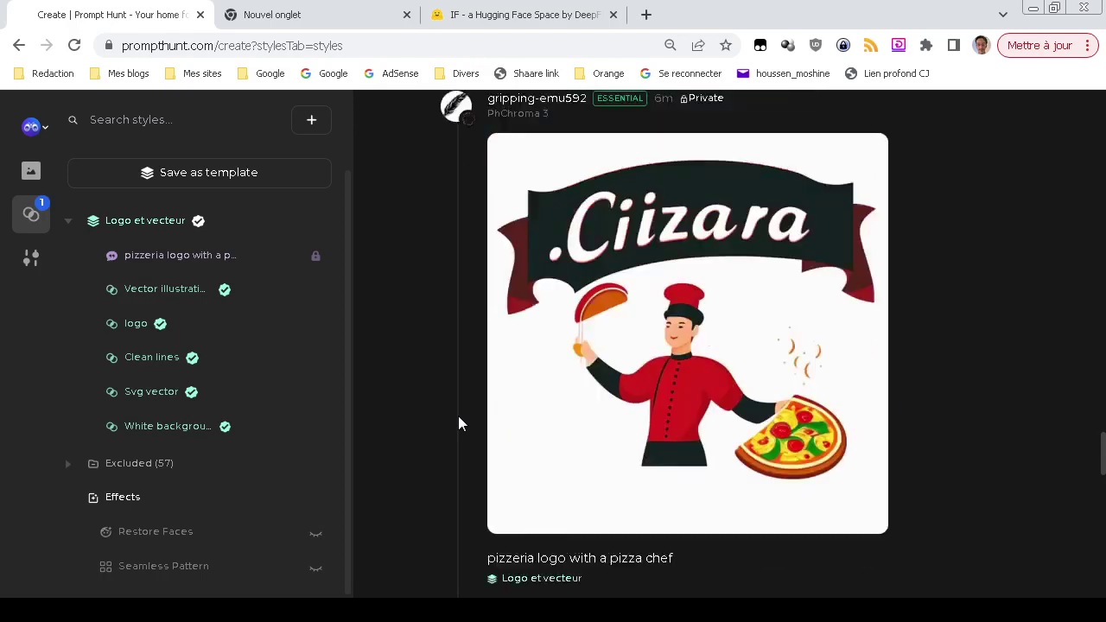
{"action": "scroll", "coordinate": [457, 415], "scroll_direction": "down", "scroll_amount": 2}
{"action": "scroll", "coordinate": [458, 423], "scroll_direction": "down", "scroll_amount": 2}
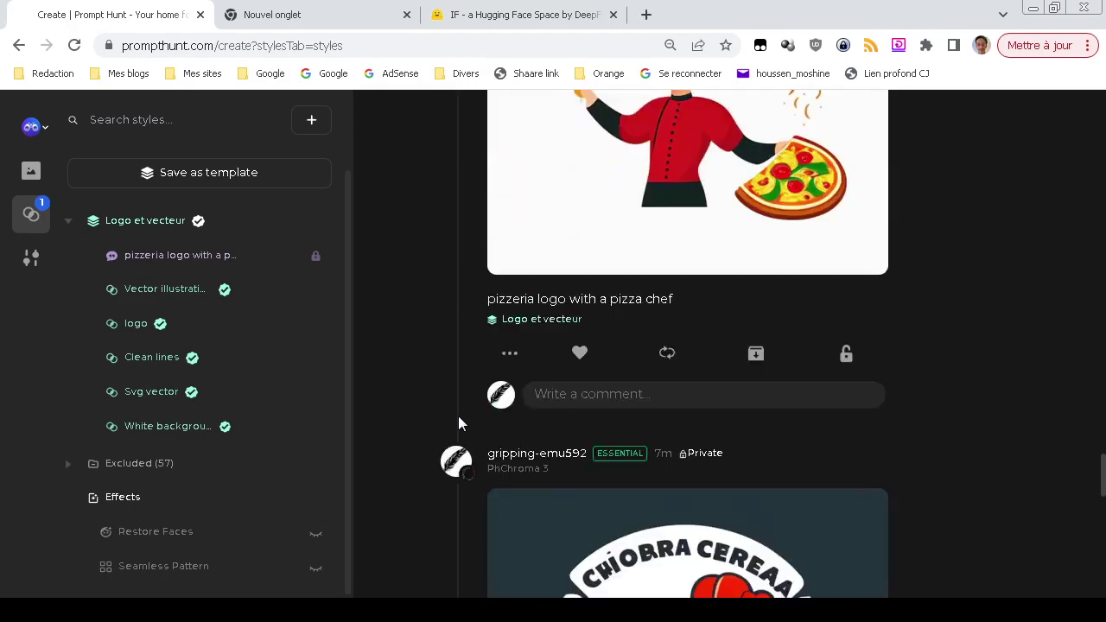
{"action": "scroll", "coordinate": [458, 423], "scroll_direction": "down", "scroll_amount": 2}
{"action": "scroll", "coordinate": [459, 422], "scroll_direction": "up", "scroll_amount": 5}
{"action": "scroll", "coordinate": [459, 422], "scroll_direction": "down", "scroll_amount": 6}
{"action": "scroll", "coordinate": [457, 423], "scroll_direction": "down", "scroll_amount": 3}
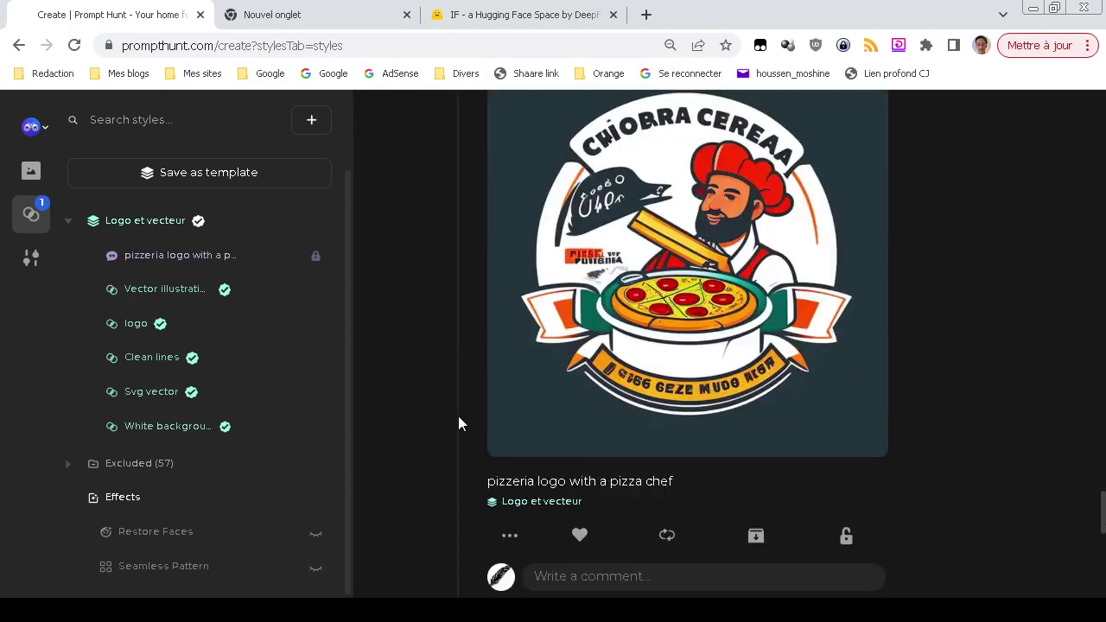
{"action": "scroll", "coordinate": [458, 423], "scroll_direction": "up", "scroll_amount": 3}
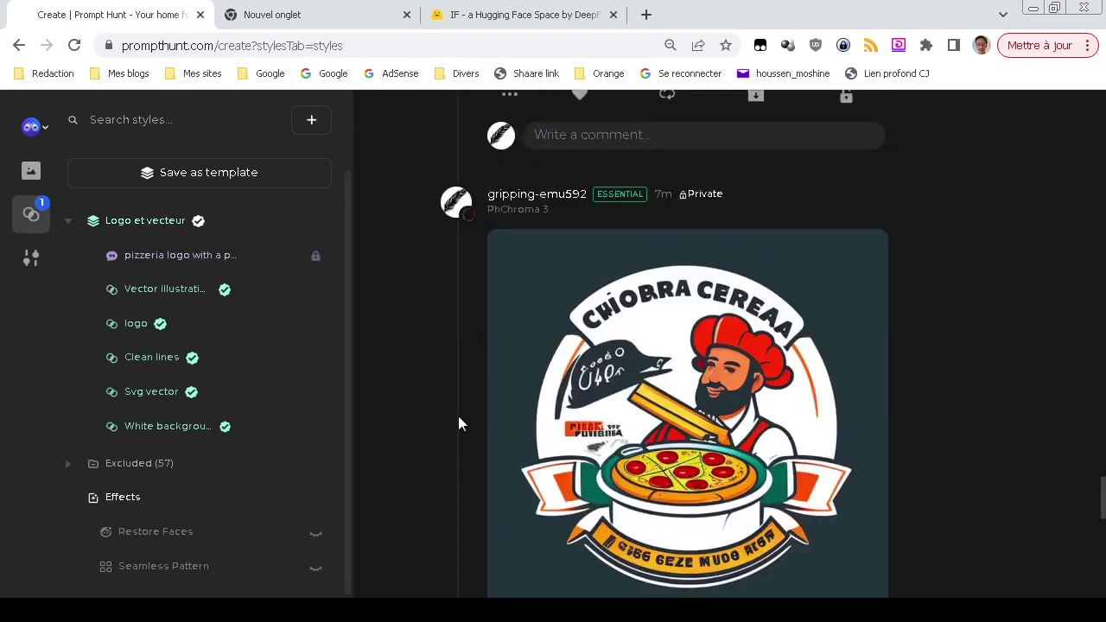
{"action": "scroll", "coordinate": [458, 423], "scroll_direction": "down", "scroll_amount": 7}
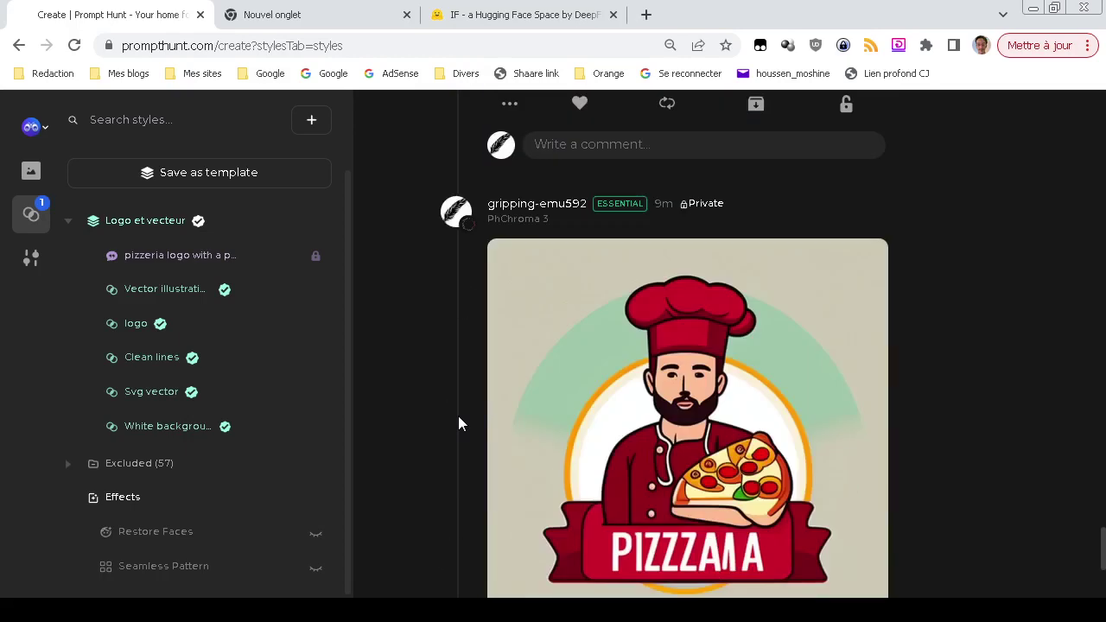
{"action": "scroll", "coordinate": [459, 423], "scroll_direction": "down", "scroll_amount": 1}
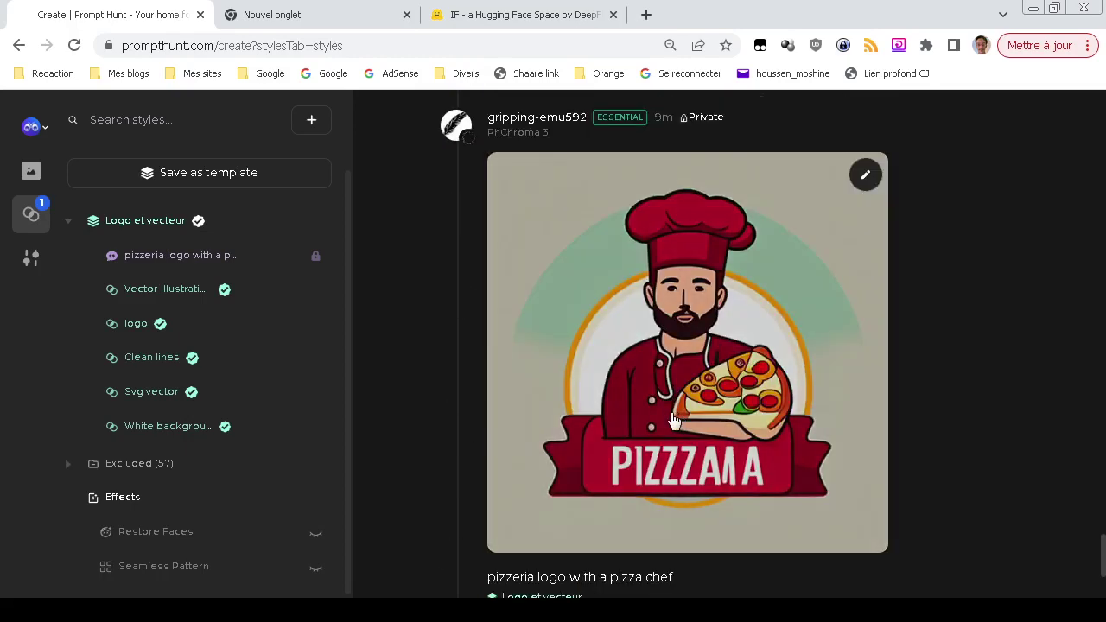
{"action": "scroll", "coordinate": [395, 435], "scroll_direction": "down", "scroll_amount": 4}
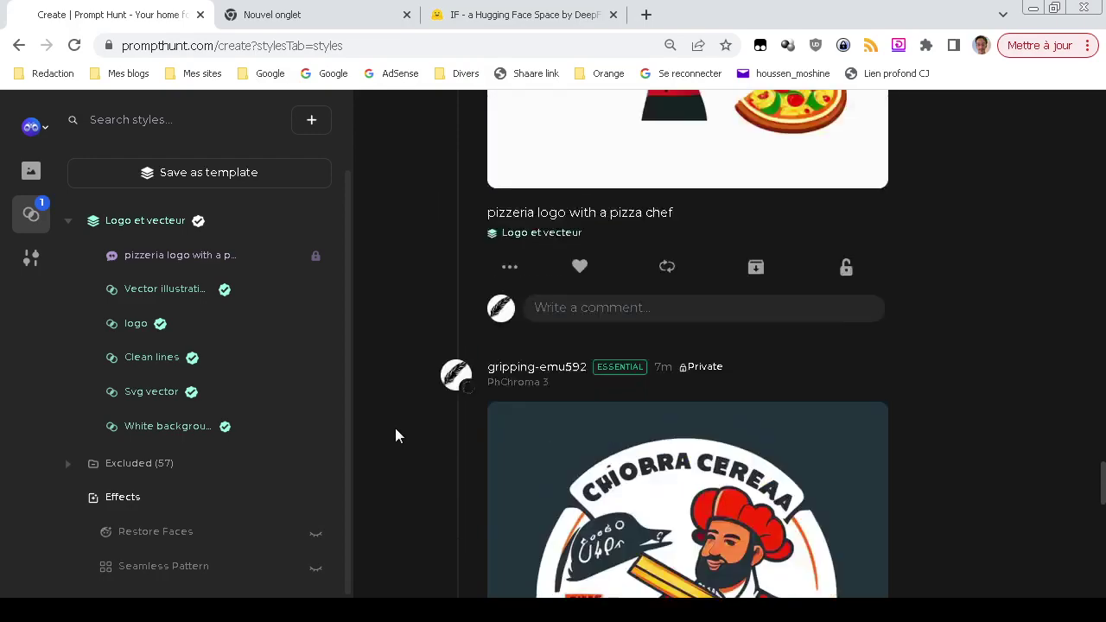
{"action": "scroll", "coordinate": [395, 435], "scroll_direction": "down", "scroll_amount": 15}
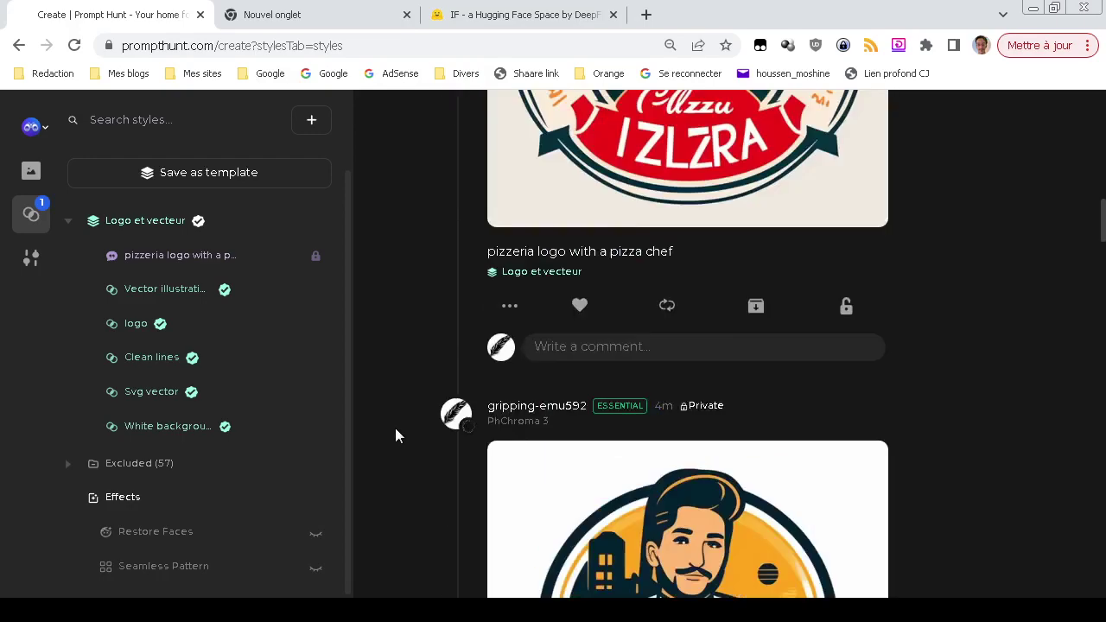
{"action": "scroll", "coordinate": [395, 428], "scroll_direction": "up", "scroll_amount": 20}
{"action": "scroll", "coordinate": [395, 428], "scroll_direction": "down", "scroll_amount": 4}
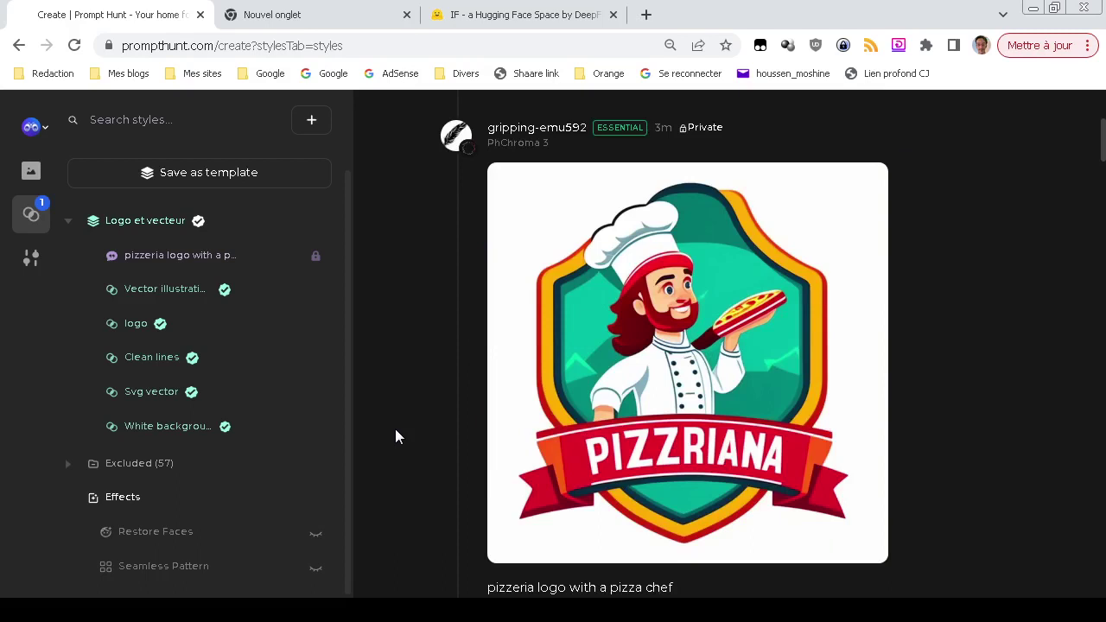
{"action": "scroll", "coordinate": [395, 437], "scroll_direction": "down", "scroll_amount": 2}
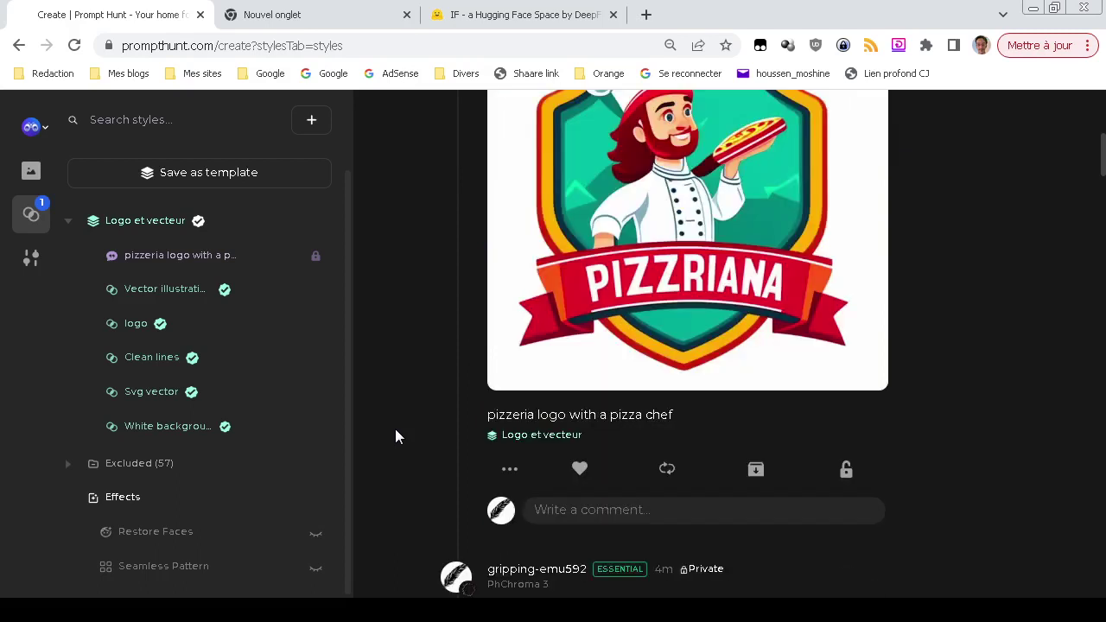
{"action": "scroll", "coordinate": [395, 436], "scroll_direction": "up", "scroll_amount": 3}
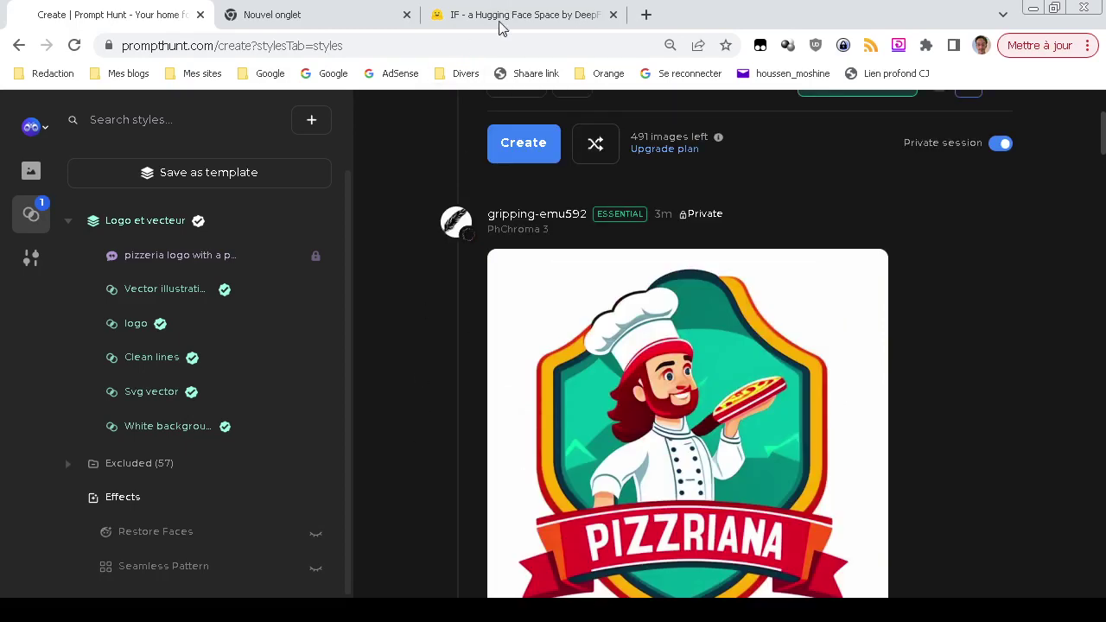
{"action": "scroll", "coordinate": [484, 424], "scroll_direction": "up", "scroll_amount": 3}
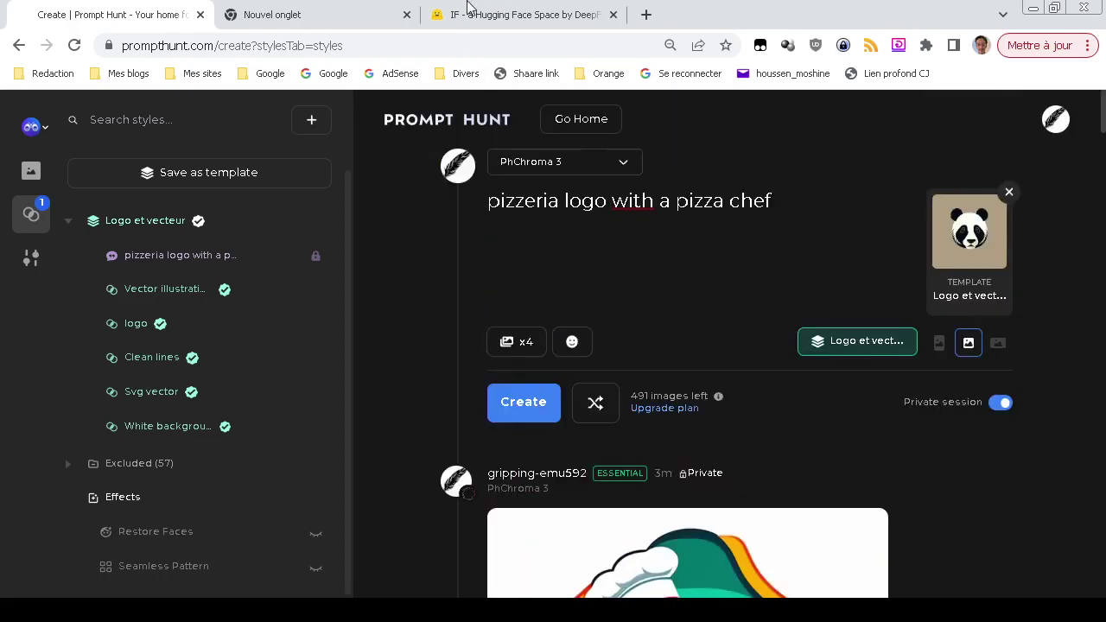
Step: Switch to the DeepFloyd IF space on Hugging Face, compare its generated pizzeria logos and select the fourth one for upscaling
{"action": "left_click", "coordinate": [476, 11]}
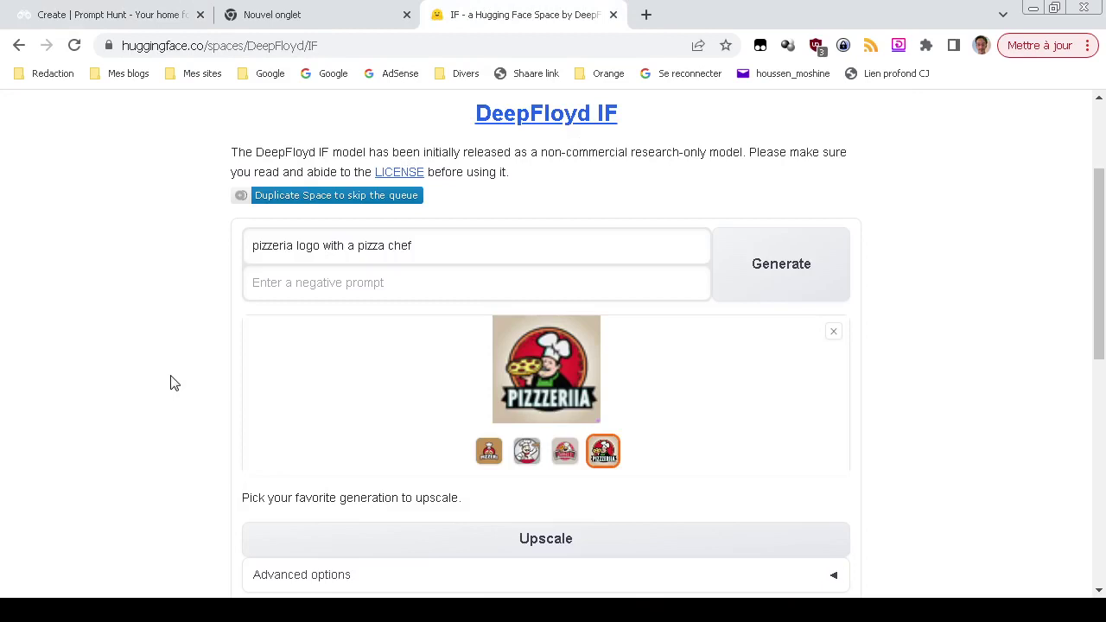
{"action": "left_click", "coordinate": [565, 462]}
{"action": "left_click", "coordinate": [520, 456]}
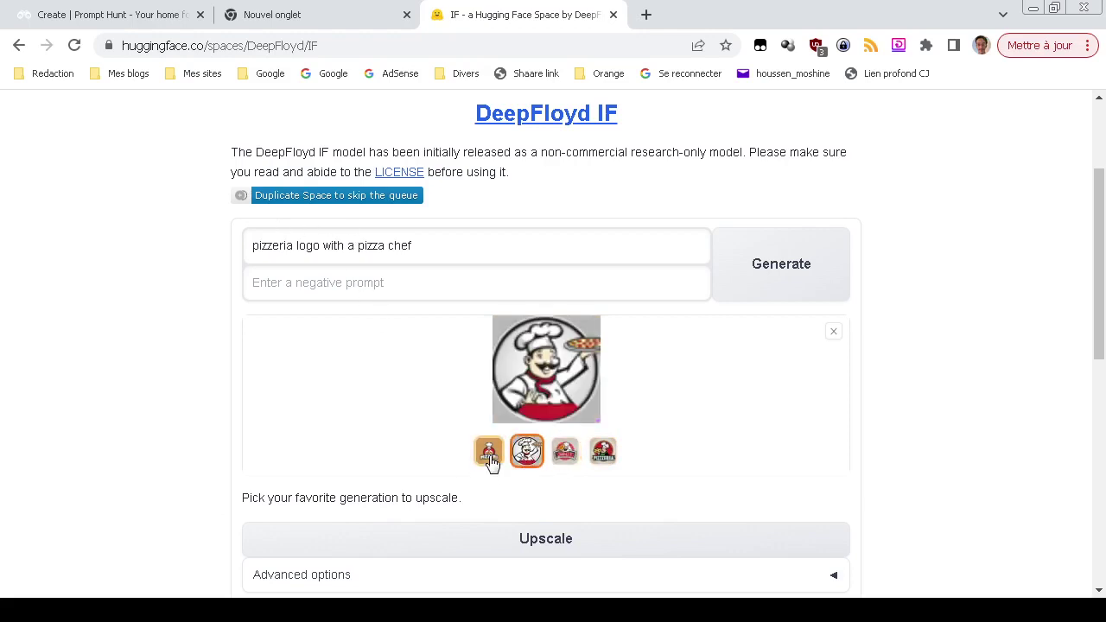
{"action": "left_click", "coordinate": [489, 462]}
{"action": "left_click", "coordinate": [526, 451]}
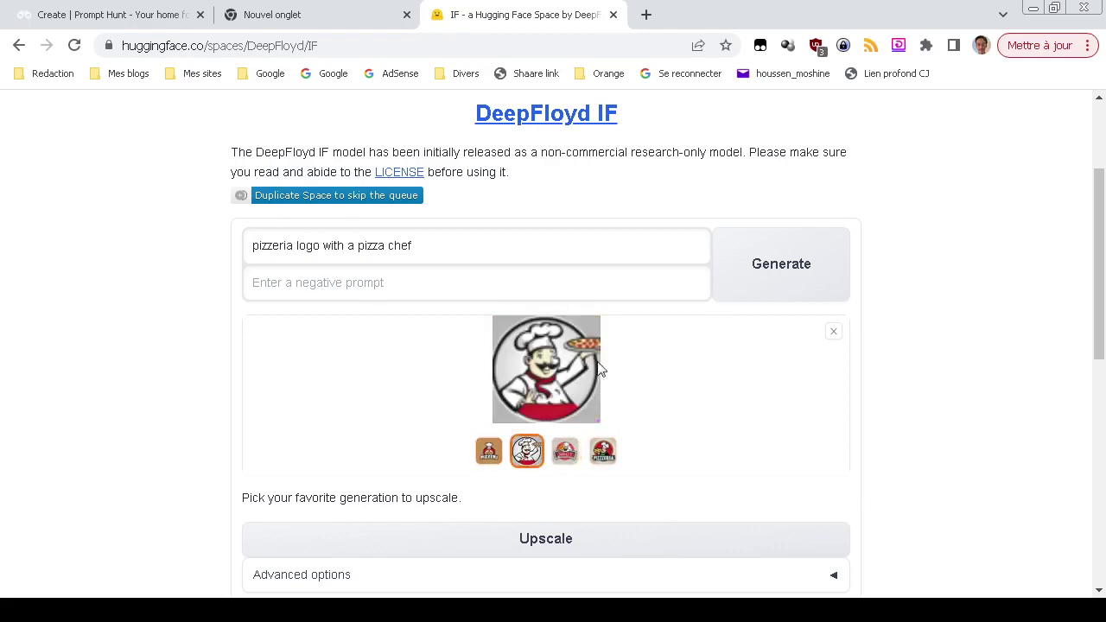
{"action": "left_click", "coordinate": [605, 454]}
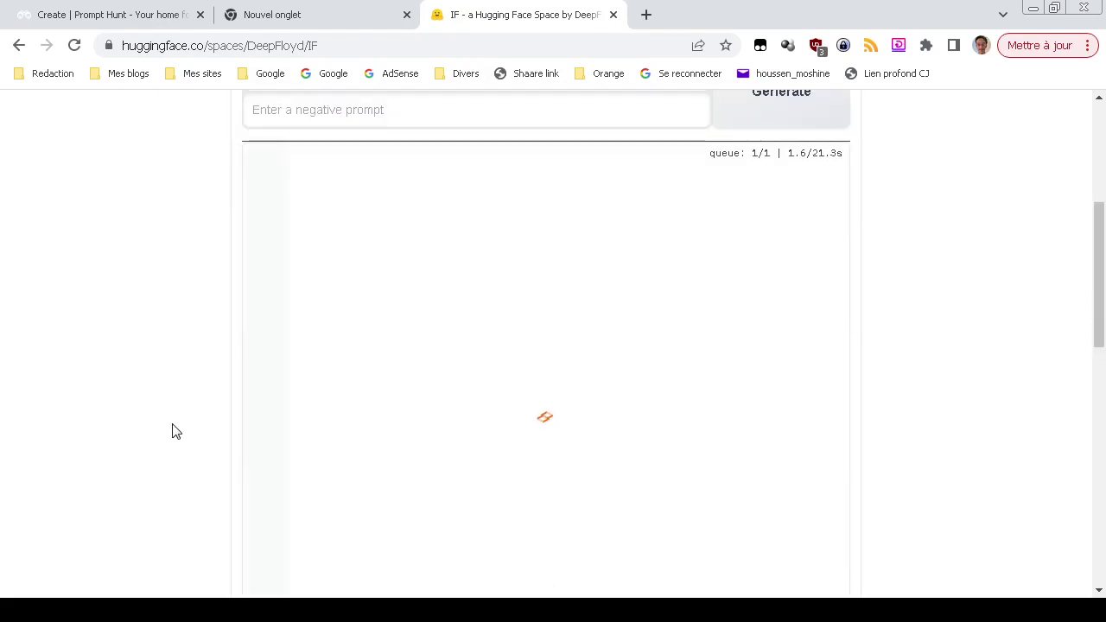
Step: Return to Prompt Hunt and view the most recently generated pizza chef logo
{"action": "left_click", "coordinate": [90, 12]}
{"action": "scroll", "coordinate": [393, 473], "scroll_direction": "down", "scroll_amount": 3}
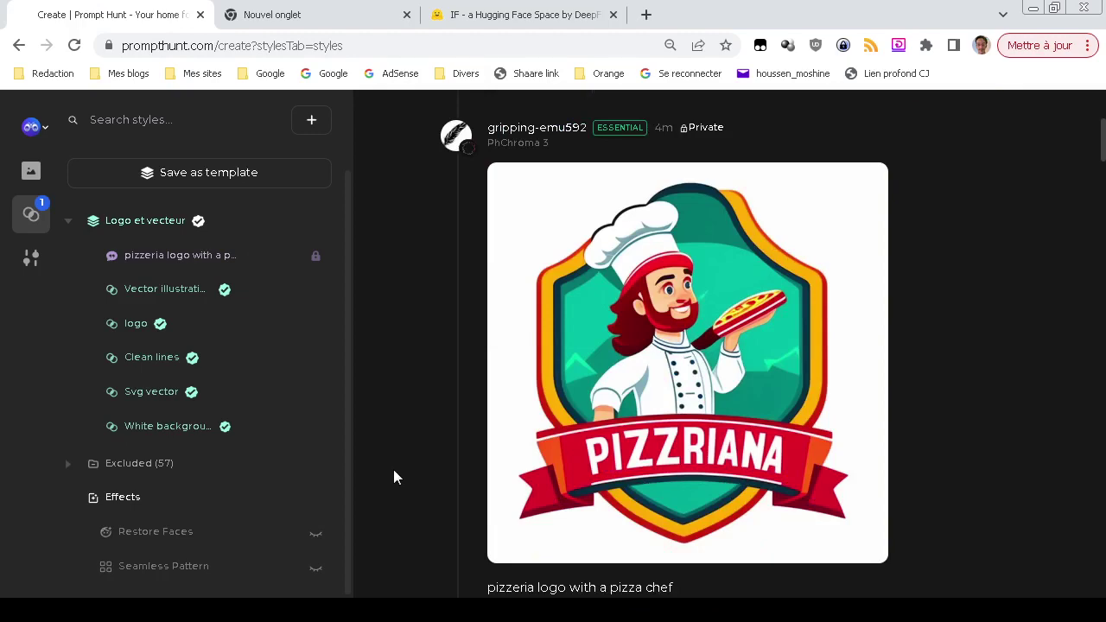
Step: Upscale the oldest generated pizzeria logo, showing a chef in a red hat holding a piece of pizza
{"action": "scroll", "coordinate": [395, 478], "scroll_direction": "down", "scroll_amount": 3}
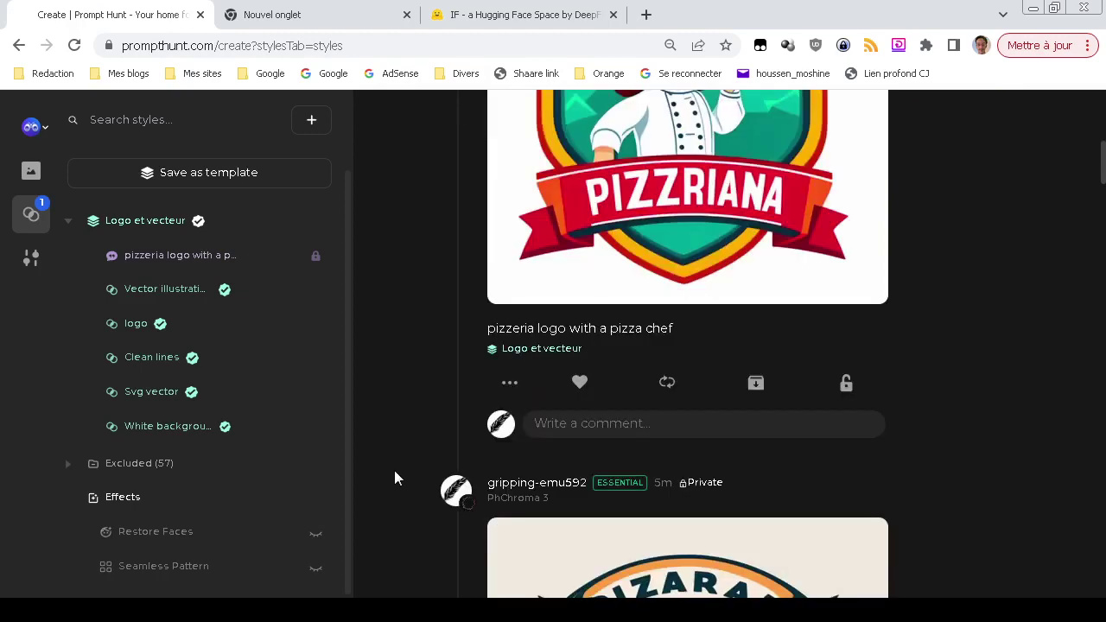
{"action": "scroll", "coordinate": [394, 478], "scroll_direction": "down", "scroll_amount": 15}
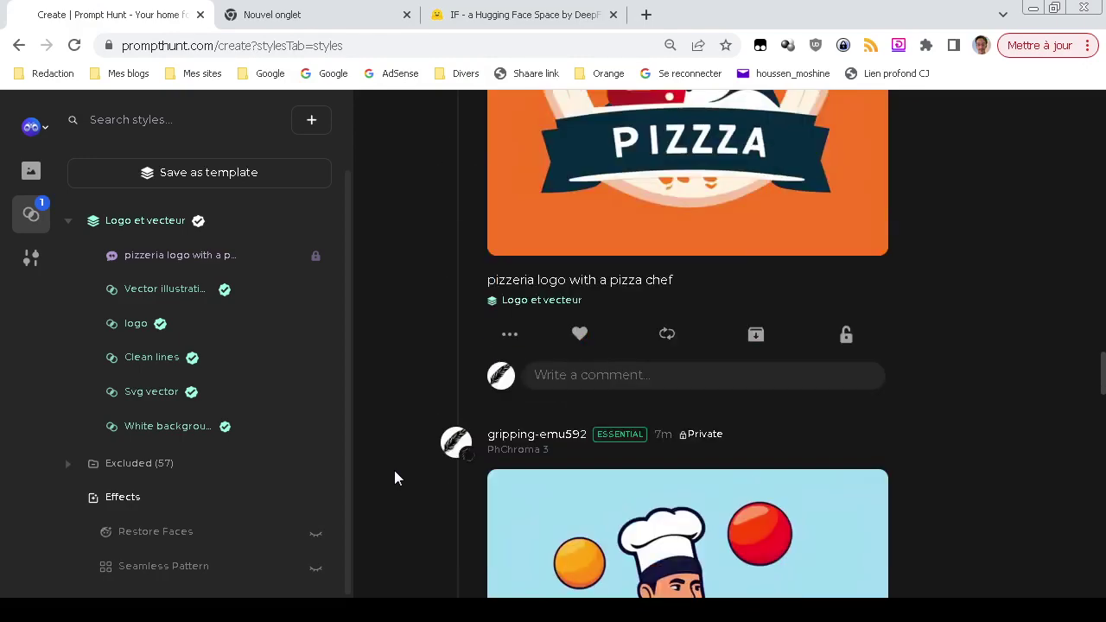
{"action": "scroll", "coordinate": [395, 471], "scroll_direction": "down", "scroll_amount": 12}
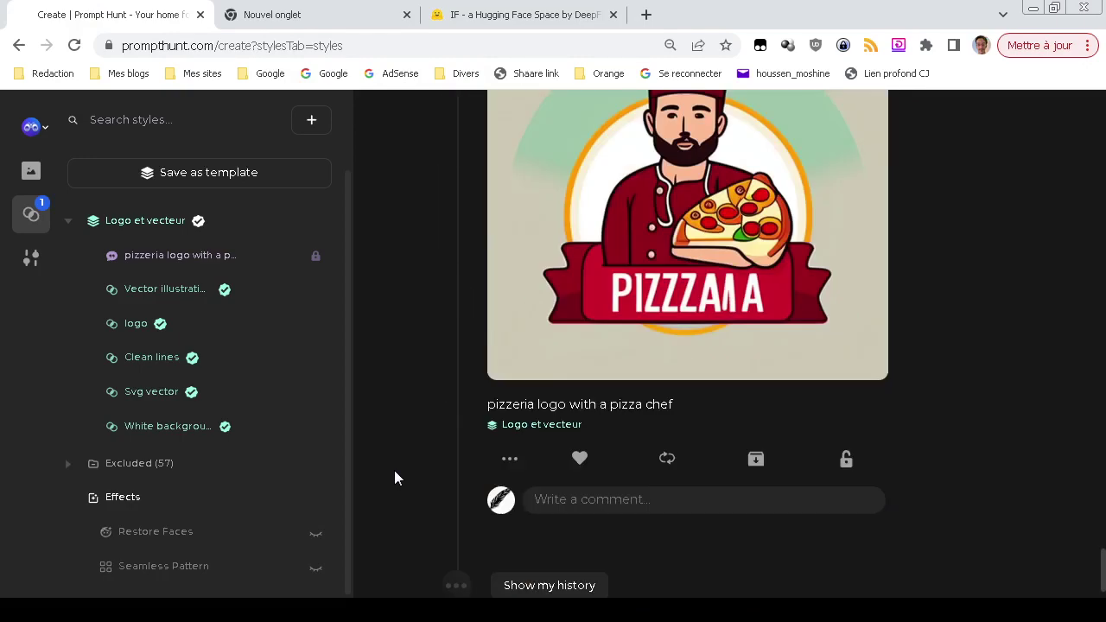
{"action": "scroll", "coordinate": [394, 478], "scroll_direction": "down", "scroll_amount": 4}
{"action": "left_click", "coordinate": [865, 260]}
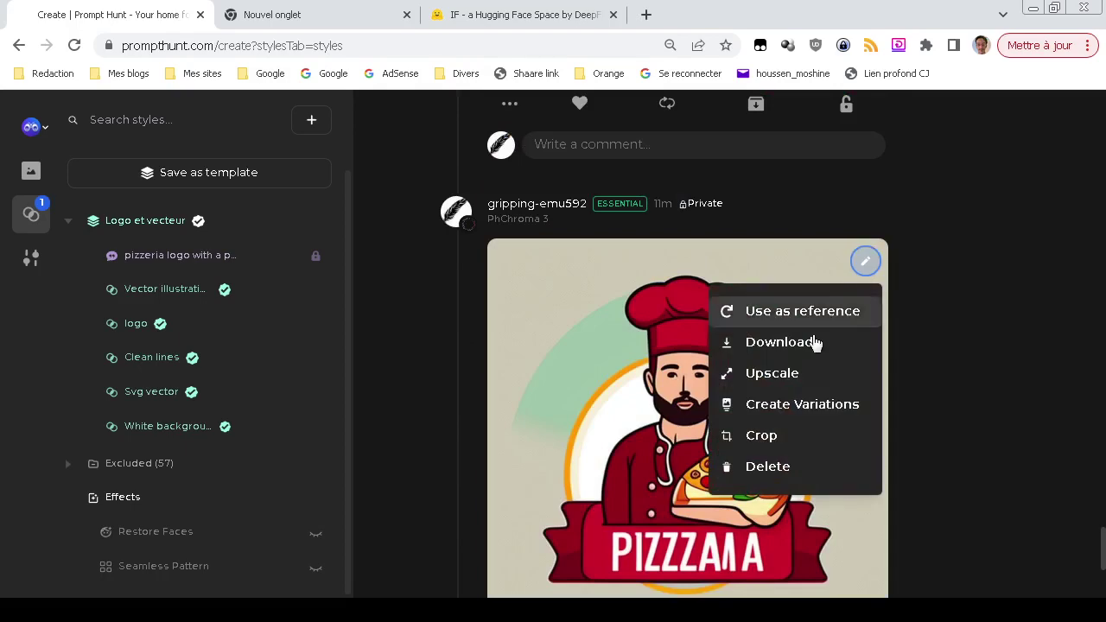
{"action": "left_click", "coordinate": [448, 379]}
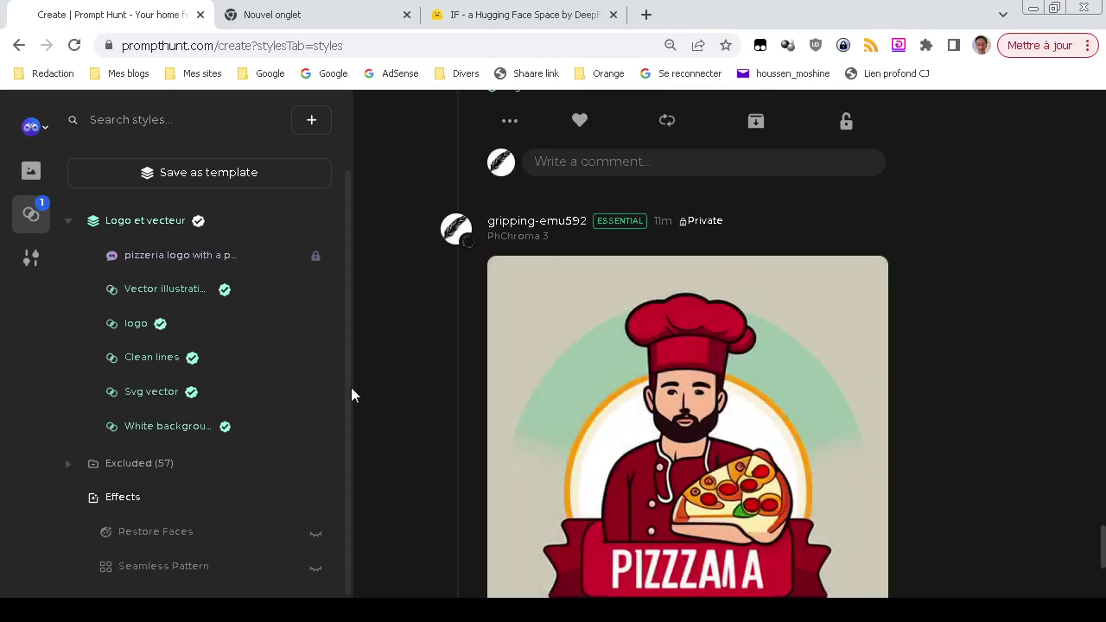
Step: Download the upscaled version of the red-hatted pizza chef logo
{"action": "scroll", "coordinate": [421, 346], "scroll_direction": "up", "scroll_amount": 10}
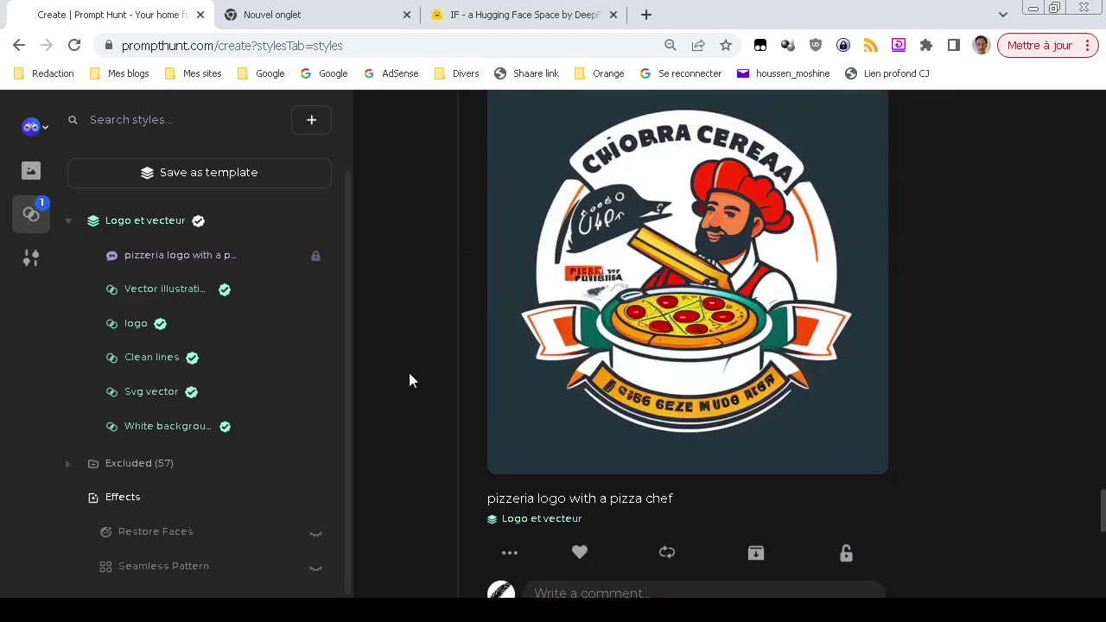
{"action": "scroll", "coordinate": [408, 372], "scroll_direction": "up", "scroll_amount": 10}
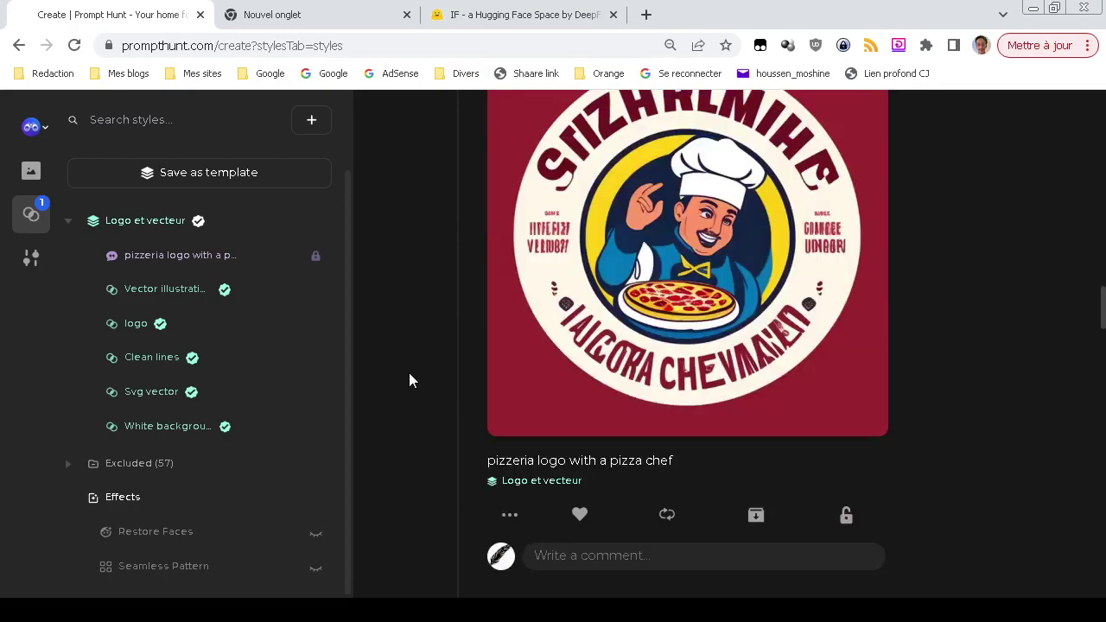
{"action": "scroll", "coordinate": [408, 373], "scroll_direction": "up", "scroll_amount": 10}
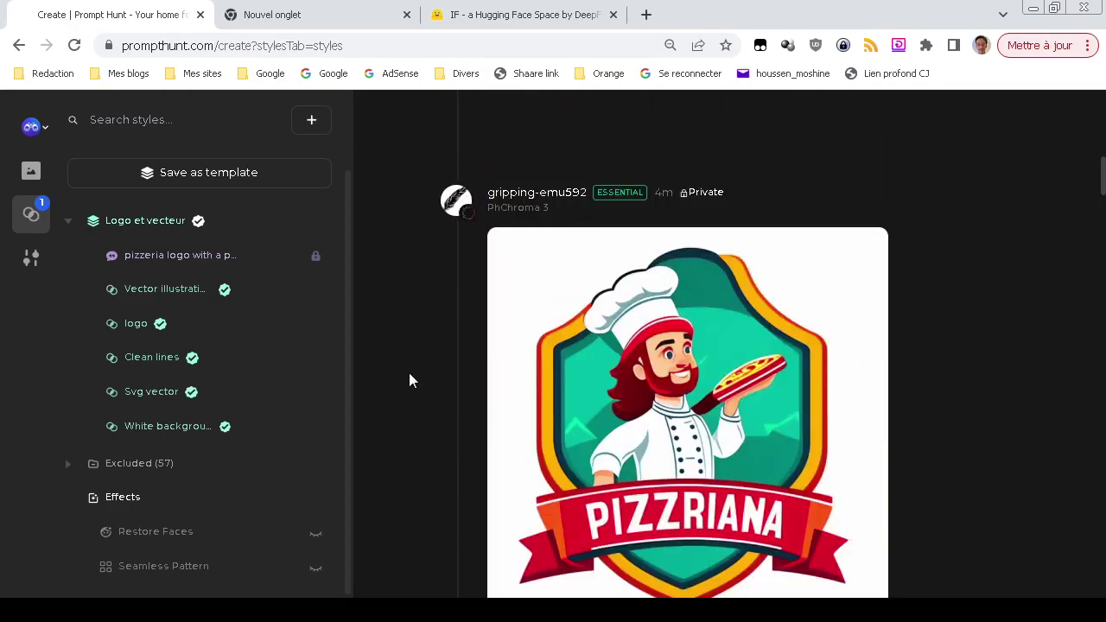
{"action": "scroll", "coordinate": [409, 372], "scroll_direction": "up", "scroll_amount": 7}
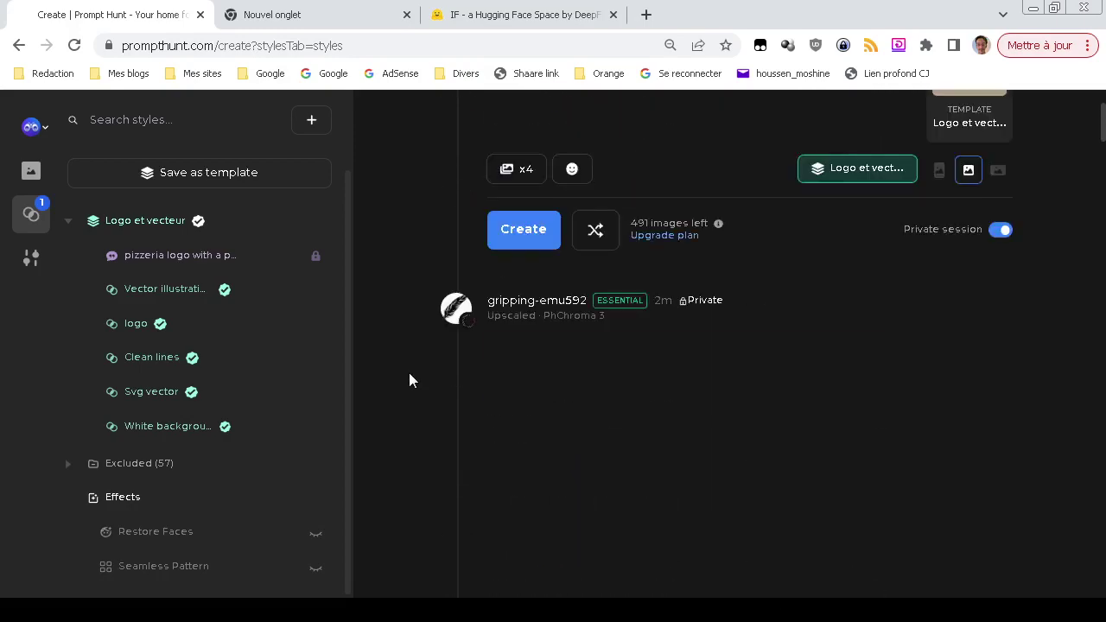
{"action": "scroll", "coordinate": [409, 373], "scroll_direction": "down", "scroll_amount": 3}
{"action": "scroll", "coordinate": [408, 372], "scroll_direction": "up", "scroll_amount": 2}
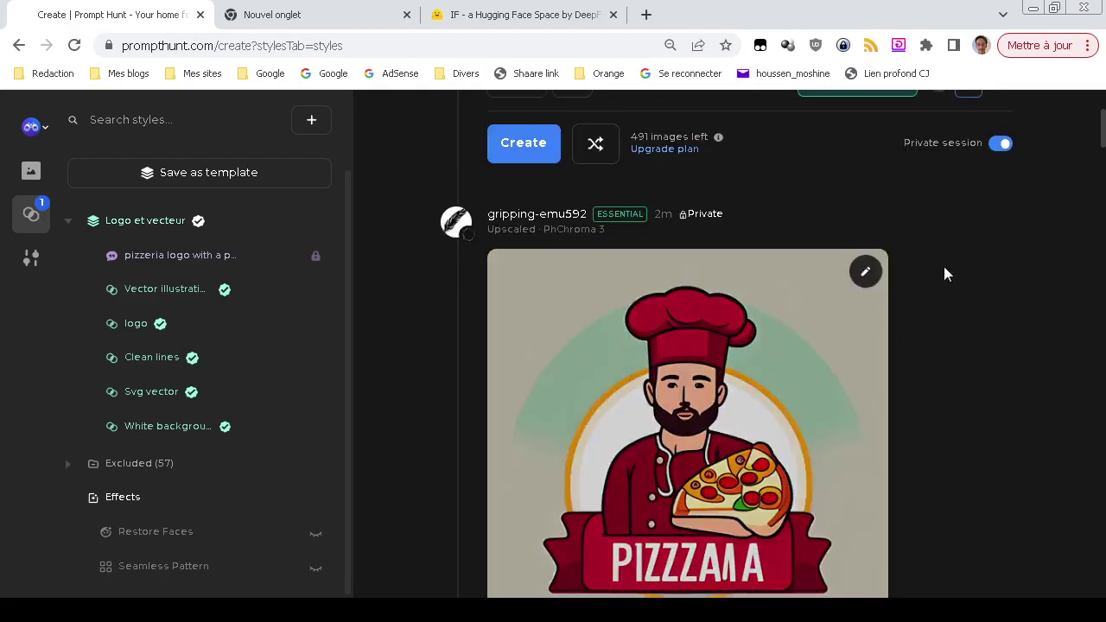
{"action": "left_click", "coordinate": [870, 275]}
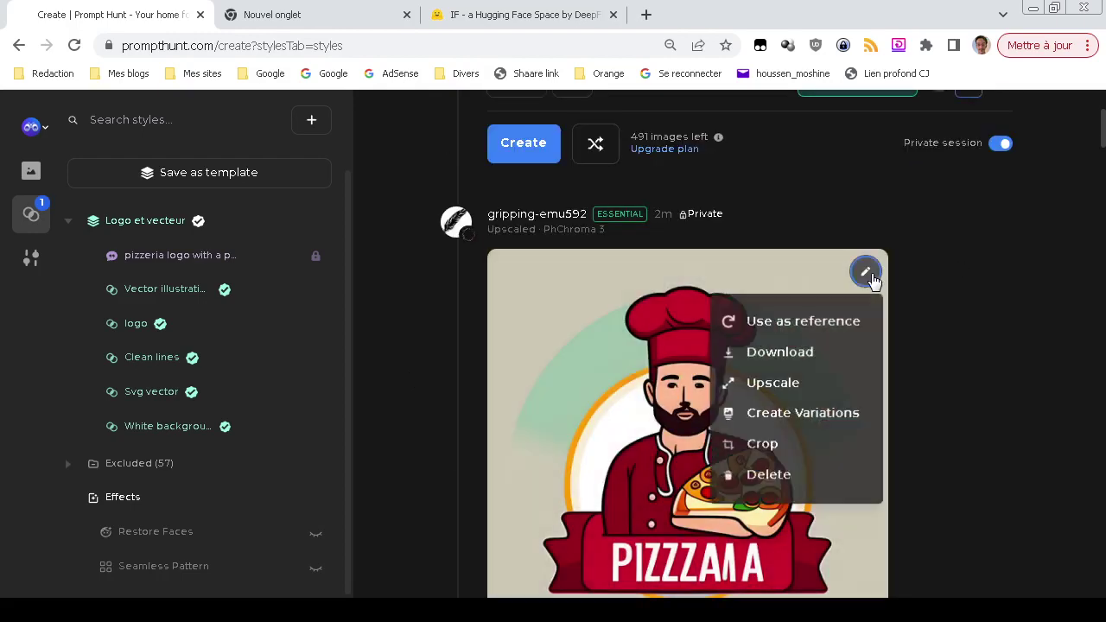
{"action": "left_click", "coordinate": [854, 354]}
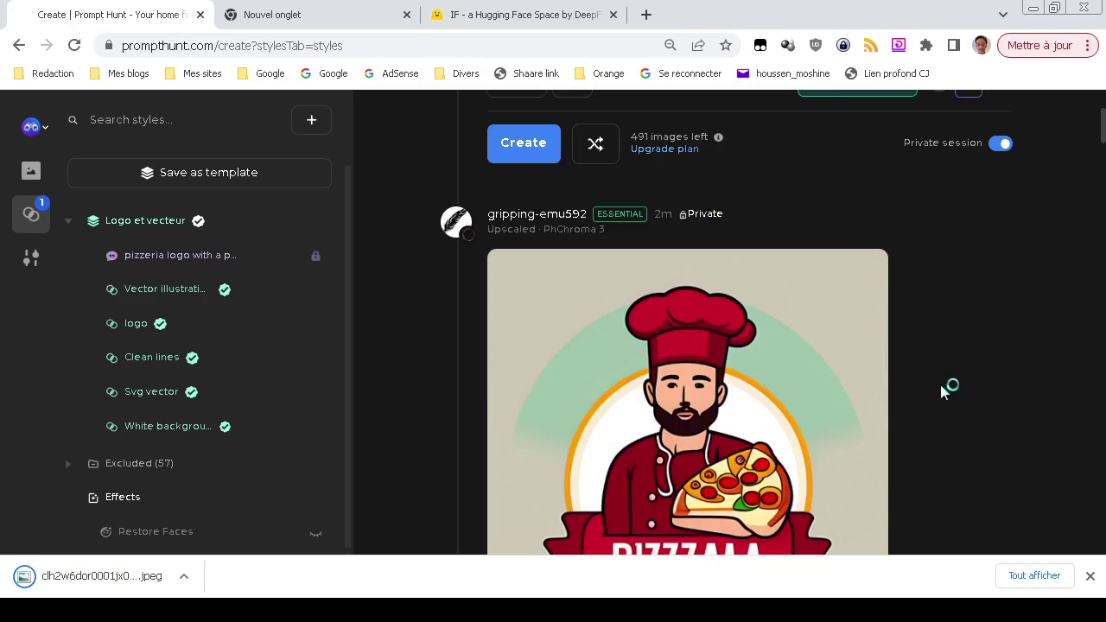
Step: Upscale the PIZZRIANA logo with the white-hatted chef on a green shield
{"action": "scroll", "coordinate": [942, 391], "scroll_direction": "down", "scroll_amount": 4}
{"action": "scroll", "coordinate": [940, 387], "scroll_direction": "down", "scroll_amount": 3}
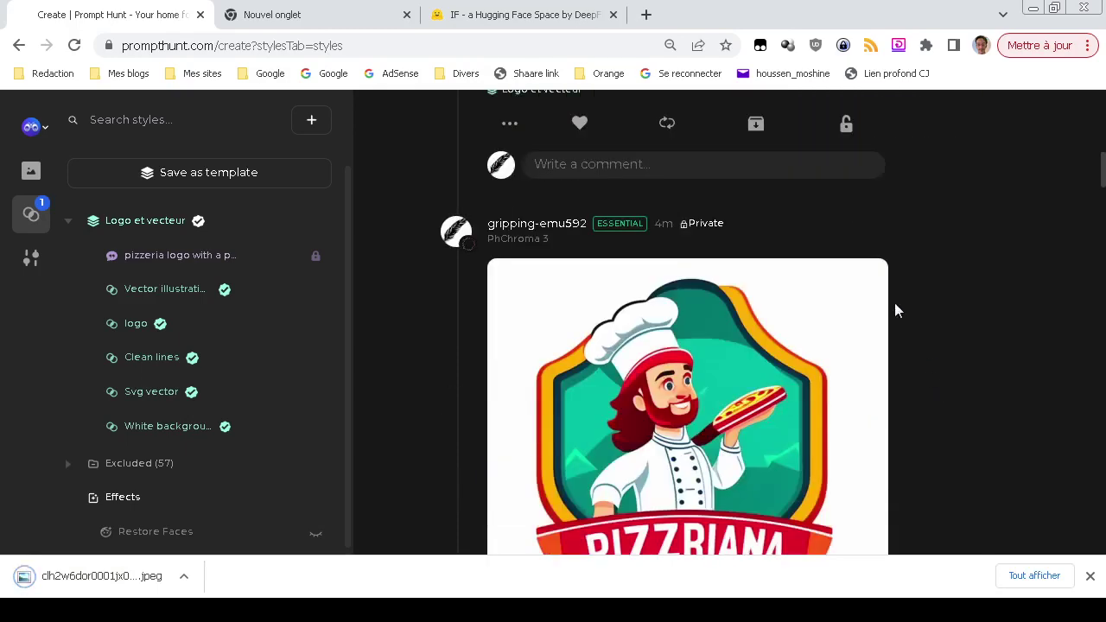
{"action": "left_click", "coordinate": [867, 281]}
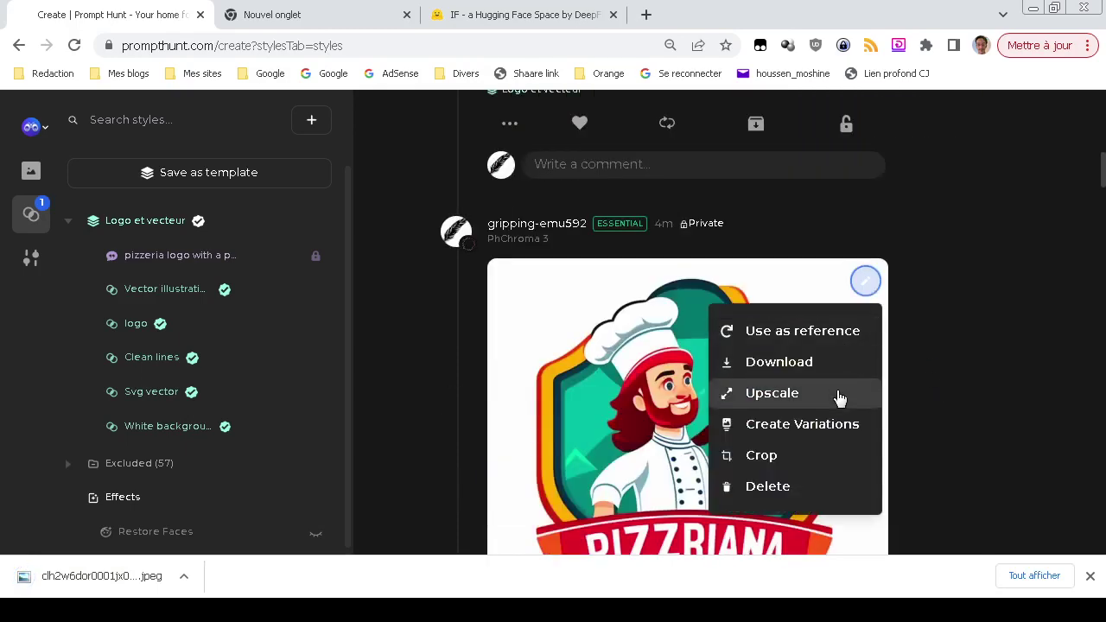
{"action": "left_click", "coordinate": [772, 393]}
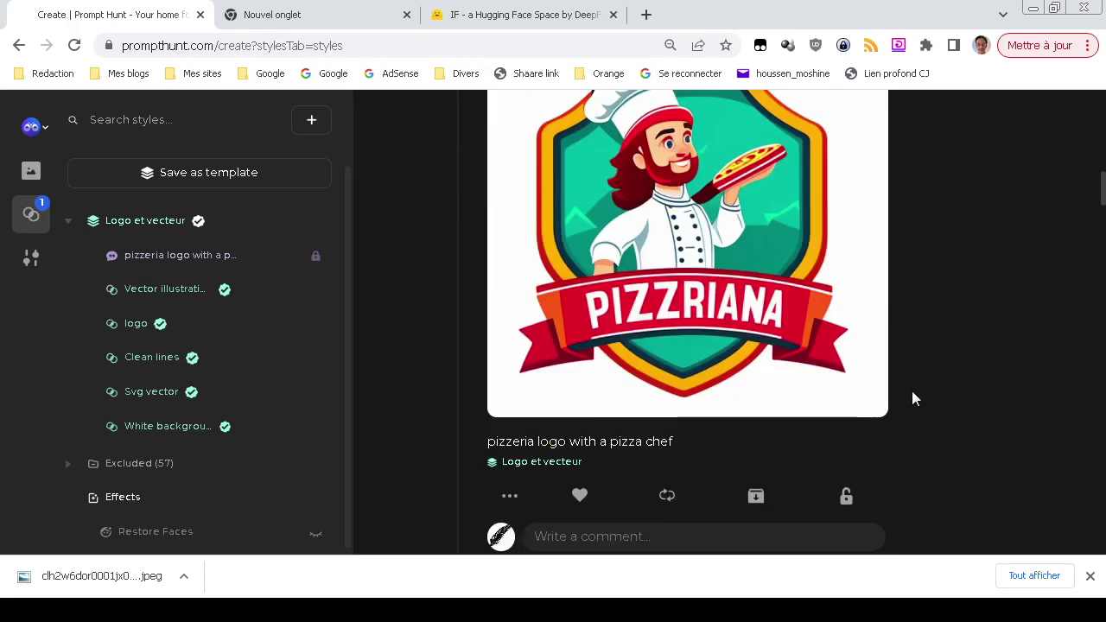
Step: Compare the lettering of the two chosen chef logos and download the upscaled PIZZRIANA version
{"action": "scroll", "coordinate": [912, 390], "scroll_direction": "up", "scroll_amount": 8}
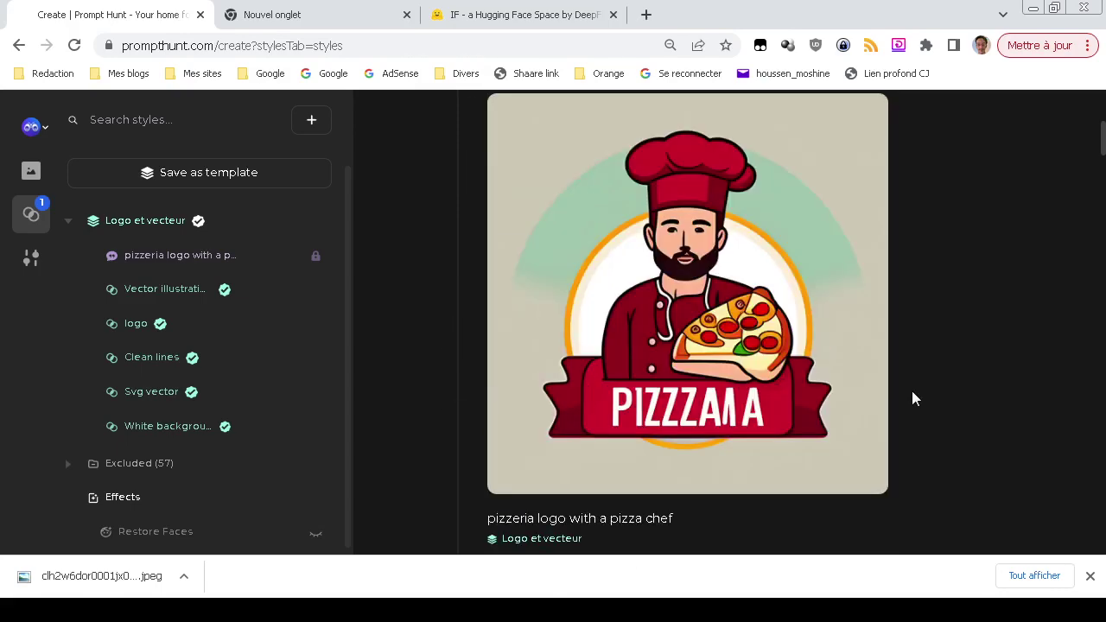
{"action": "scroll", "coordinate": [911, 391], "scroll_direction": "down", "scroll_amount": 7}
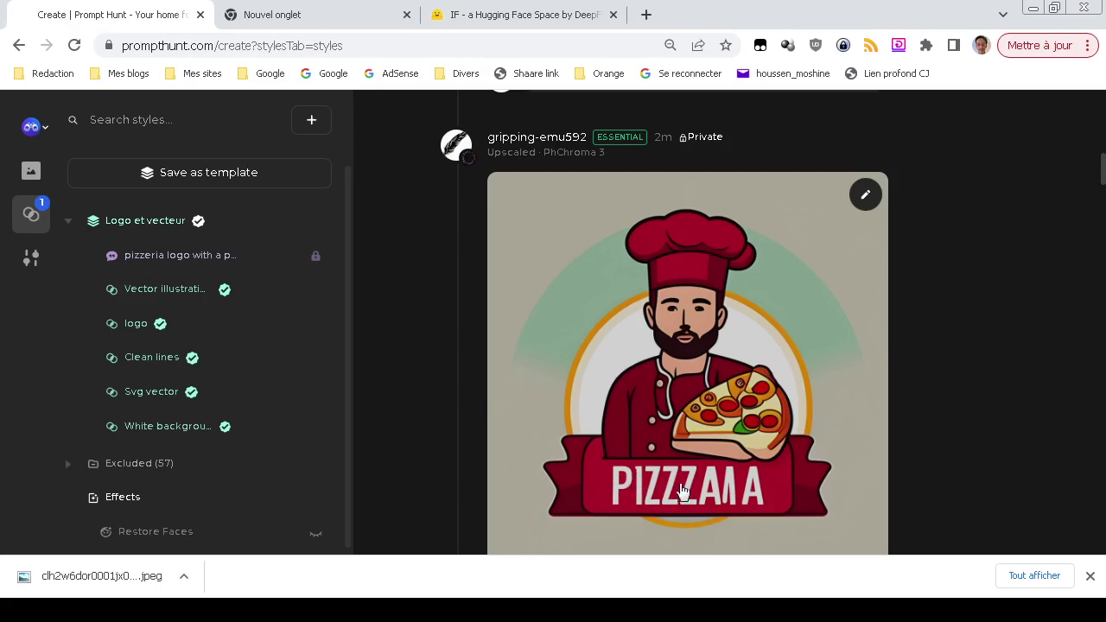
{"action": "scroll", "coordinate": [688, 491], "scroll_direction": "down", "scroll_amount": 2}
{"action": "scroll", "coordinate": [688, 490], "scroll_direction": "down", "scroll_amount": 5}
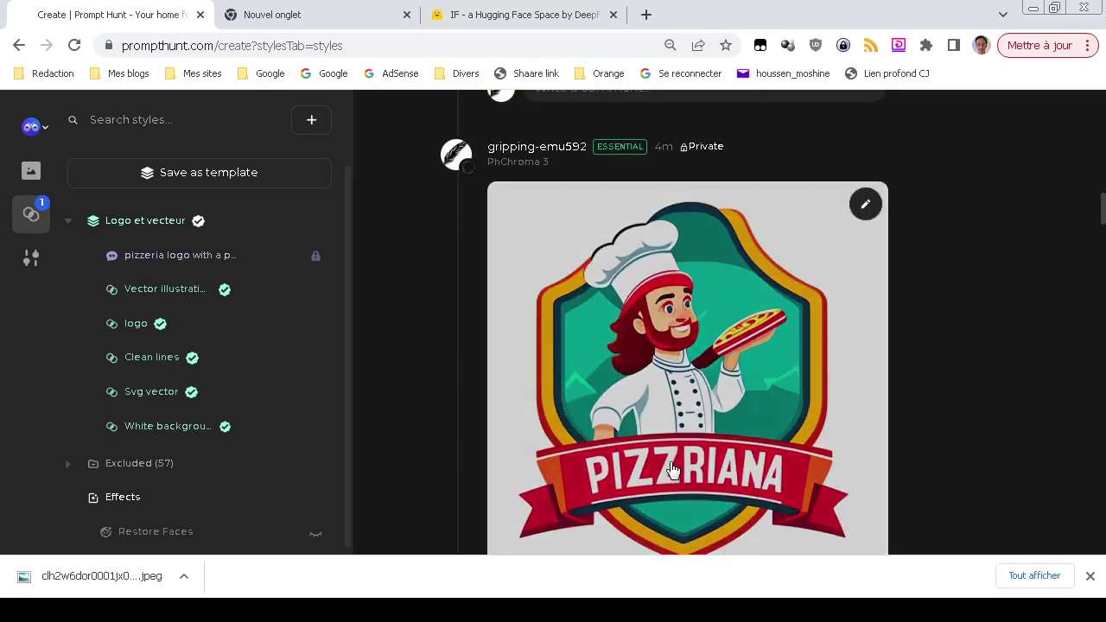
{"action": "scroll", "coordinate": [426, 424], "scroll_direction": "up", "scroll_amount": 12}
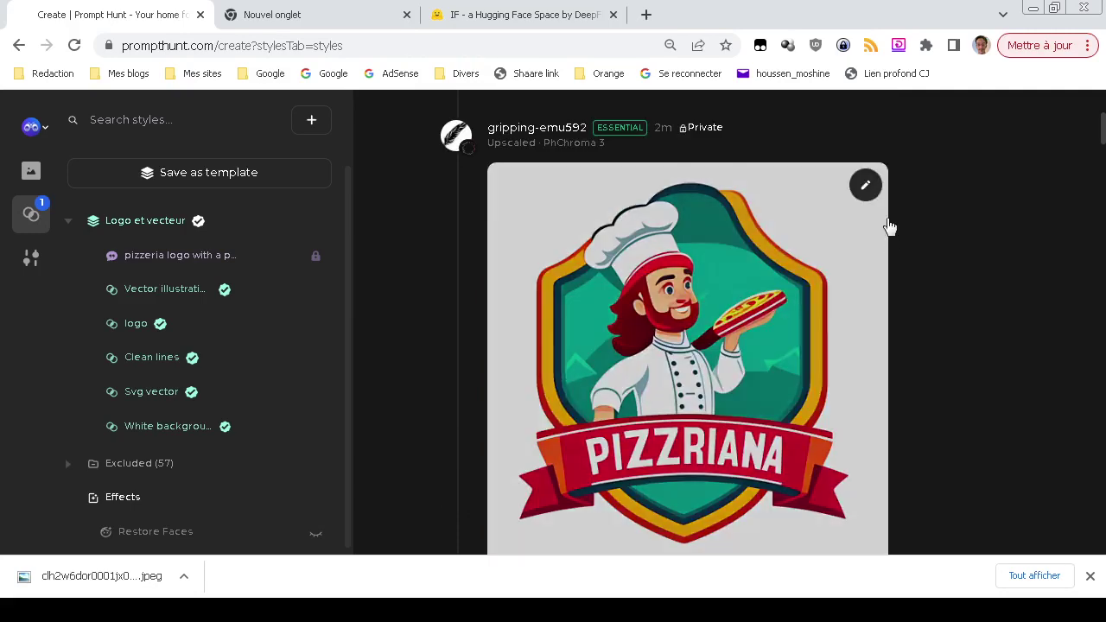
{"action": "left_click", "coordinate": [865, 184]}
{"action": "left_click", "coordinate": [843, 270]}
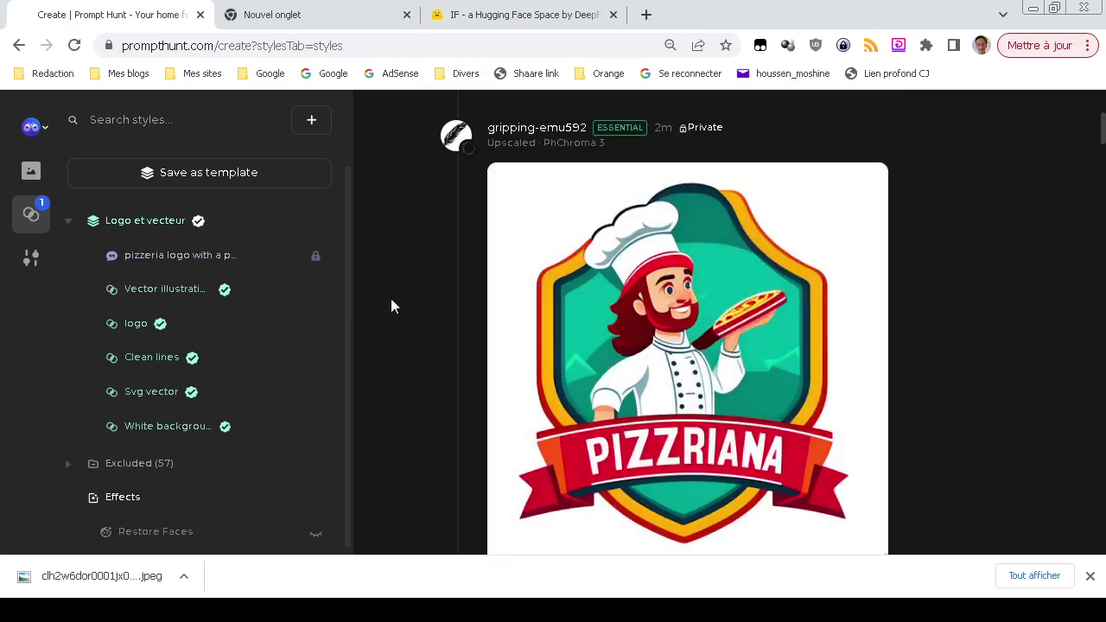
Step: Switch to the DeepFloyd IF space and examine the chef drawing and lettering of the upscaled pizzeria logo
{"action": "scroll", "coordinate": [405, 337], "scroll_direction": "up", "scroll_amount": 4}
{"action": "left_click", "coordinate": [538, 15]}
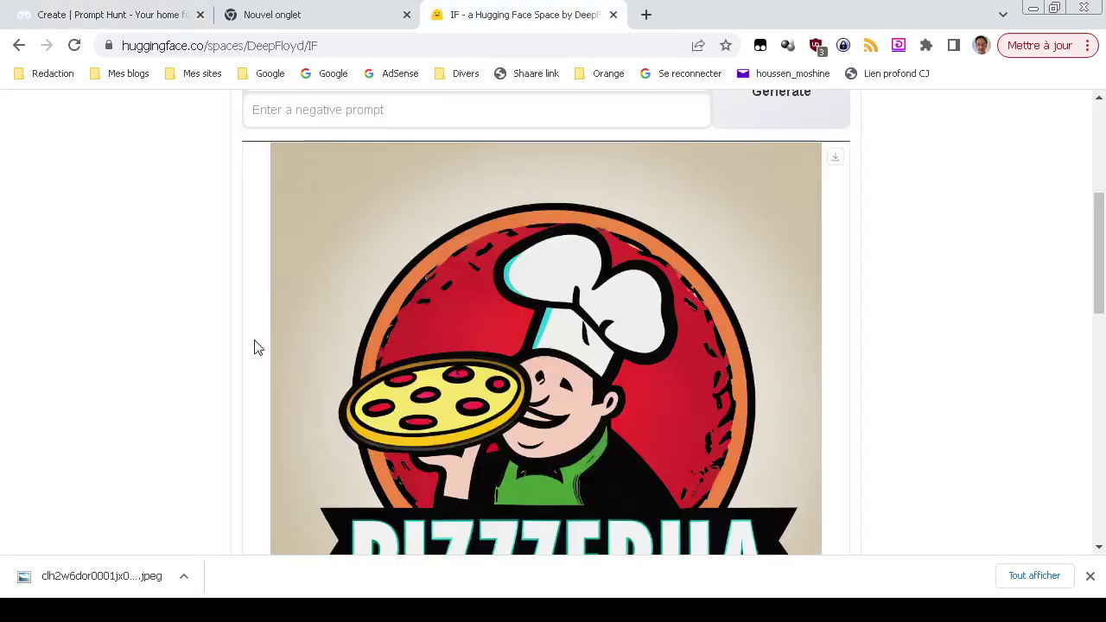
{"action": "scroll", "coordinate": [225, 376], "scroll_direction": "down", "scroll_amount": 2}
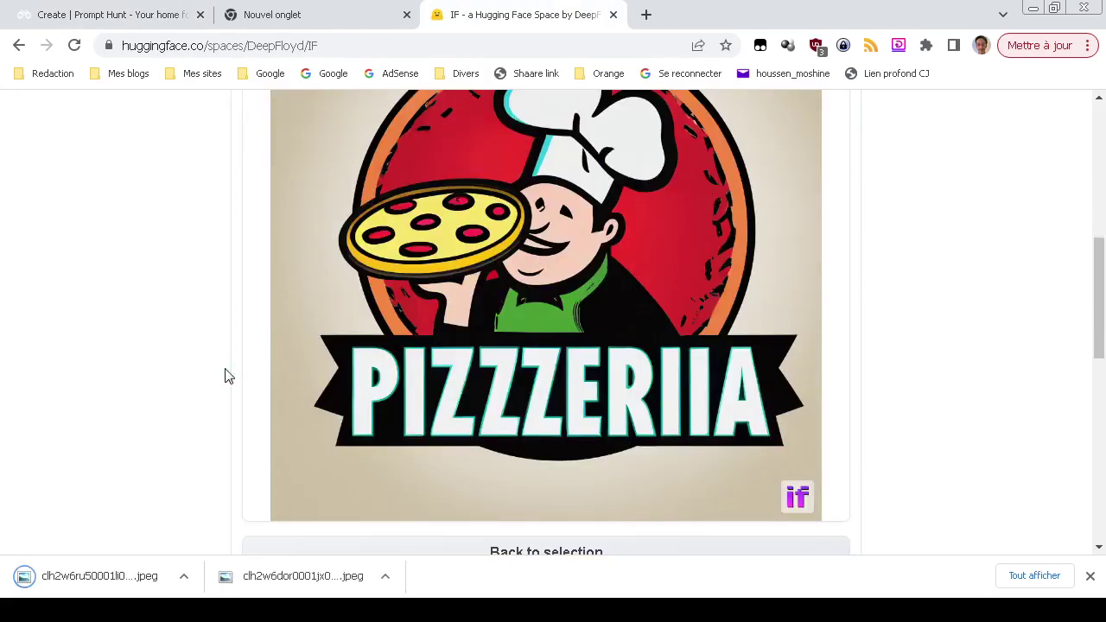
{"action": "scroll", "coordinate": [225, 376], "scroll_direction": "up", "scroll_amount": 2}
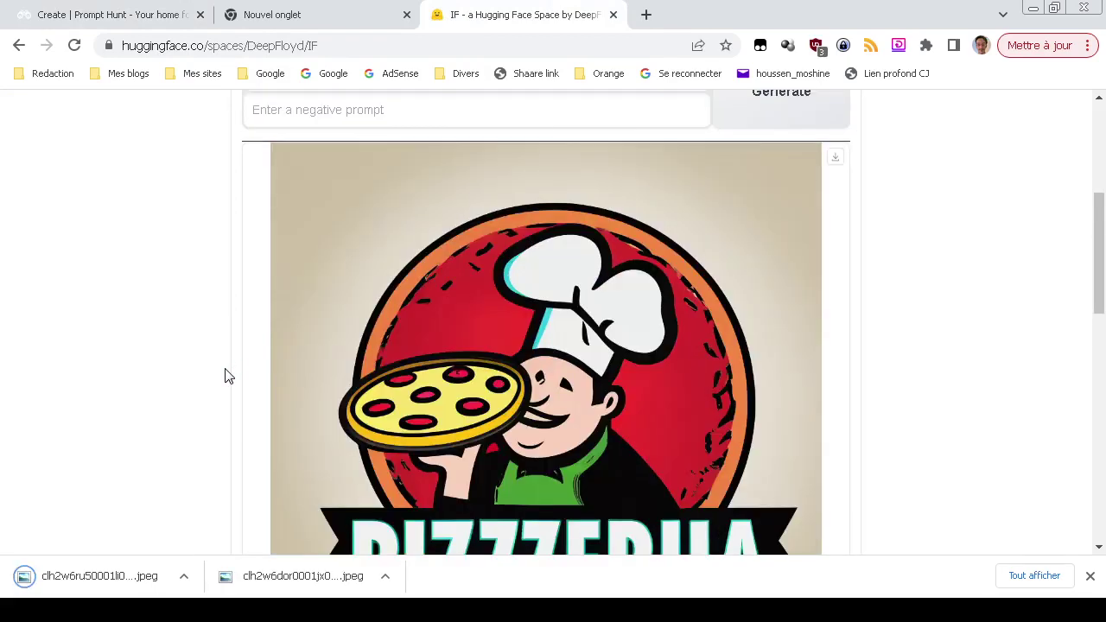
{"action": "scroll", "coordinate": [225, 376], "scroll_direction": "up", "scroll_amount": 3}
{"action": "scroll", "coordinate": [225, 376], "scroll_direction": "down", "scroll_amount": 2}
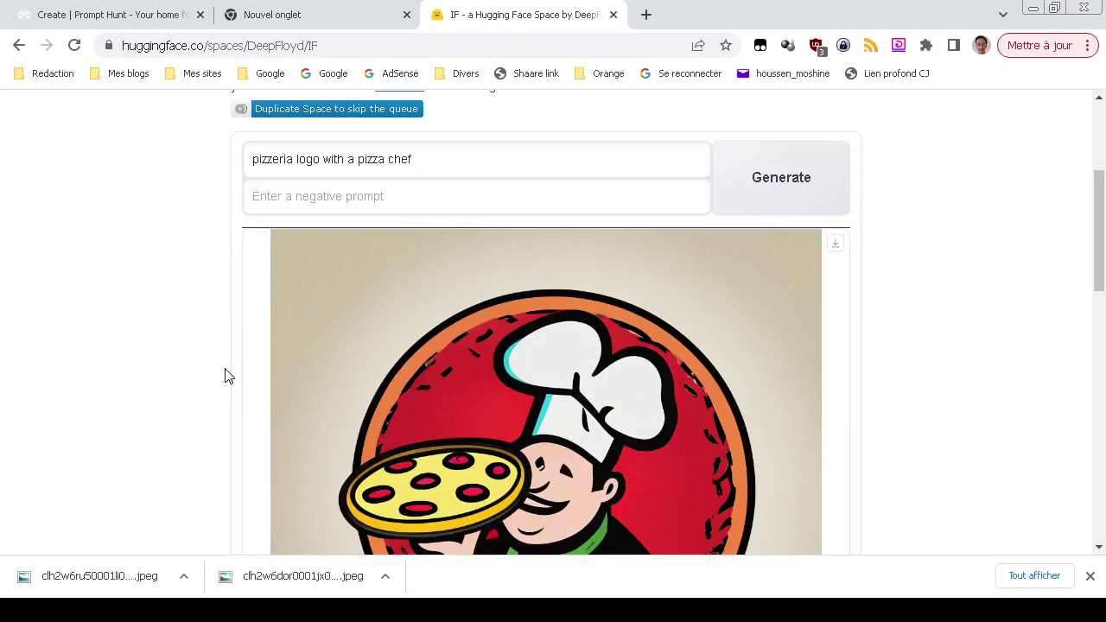
{"action": "scroll", "coordinate": [225, 376], "scroll_direction": "down", "scroll_amount": 3}
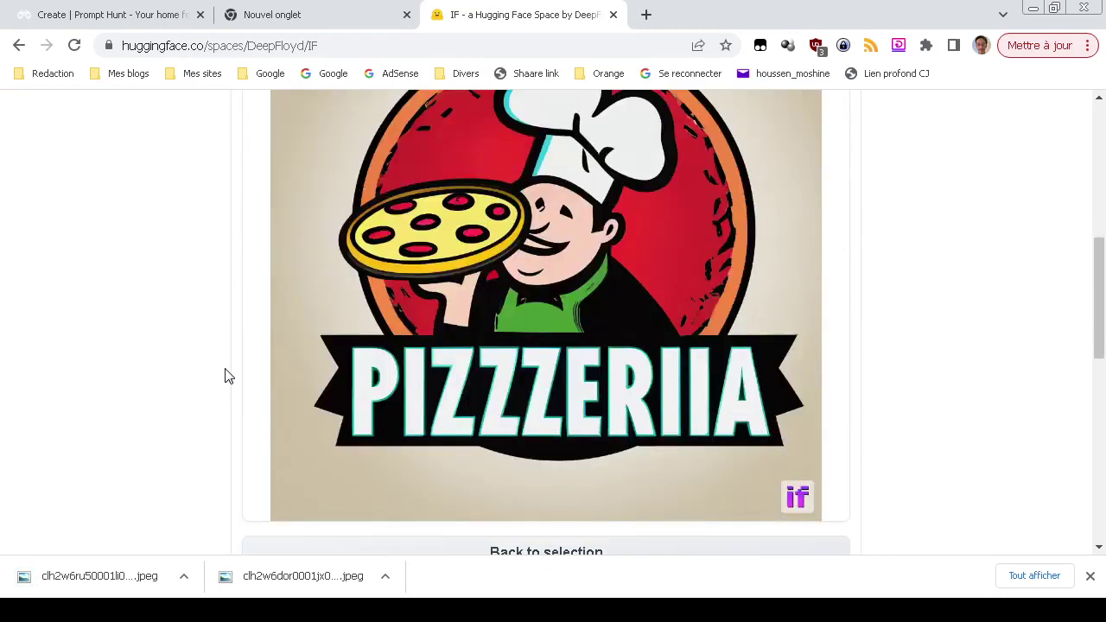
{"action": "scroll", "coordinate": [225, 376], "scroll_direction": "down", "scroll_amount": 1}
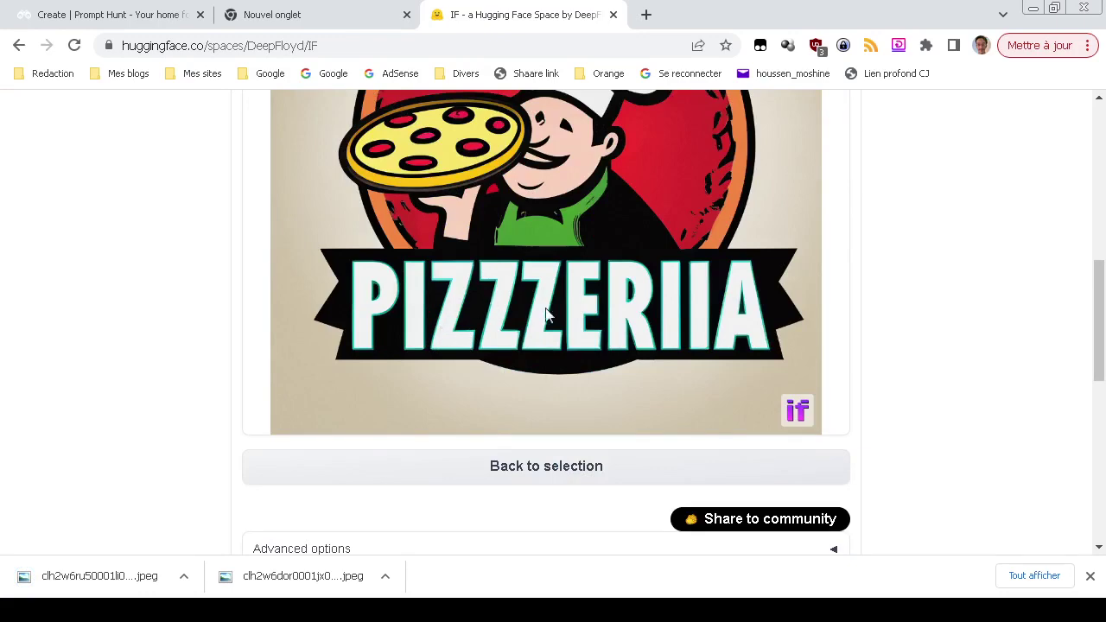
Step: Go back to the logo selection and generate a new set from the prompt "pizzeria logo with a pizza chef"
{"action": "scroll", "coordinate": [96, 370], "scroll_direction": "up", "scroll_amount": 6}
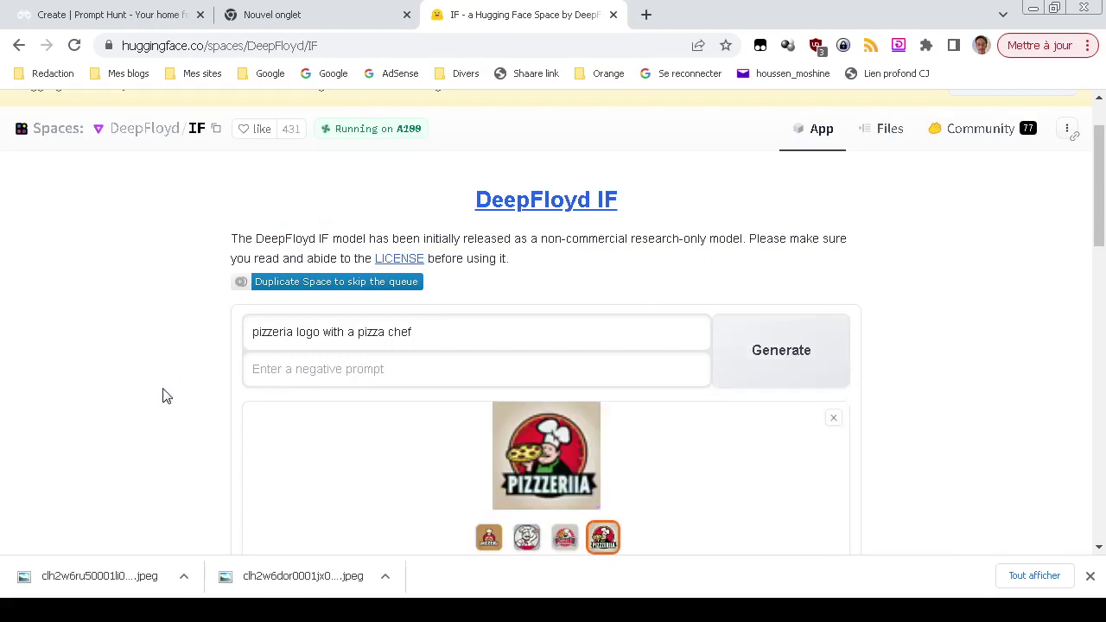
{"action": "scroll", "coordinate": [164, 395], "scroll_direction": "down", "scroll_amount": 2}
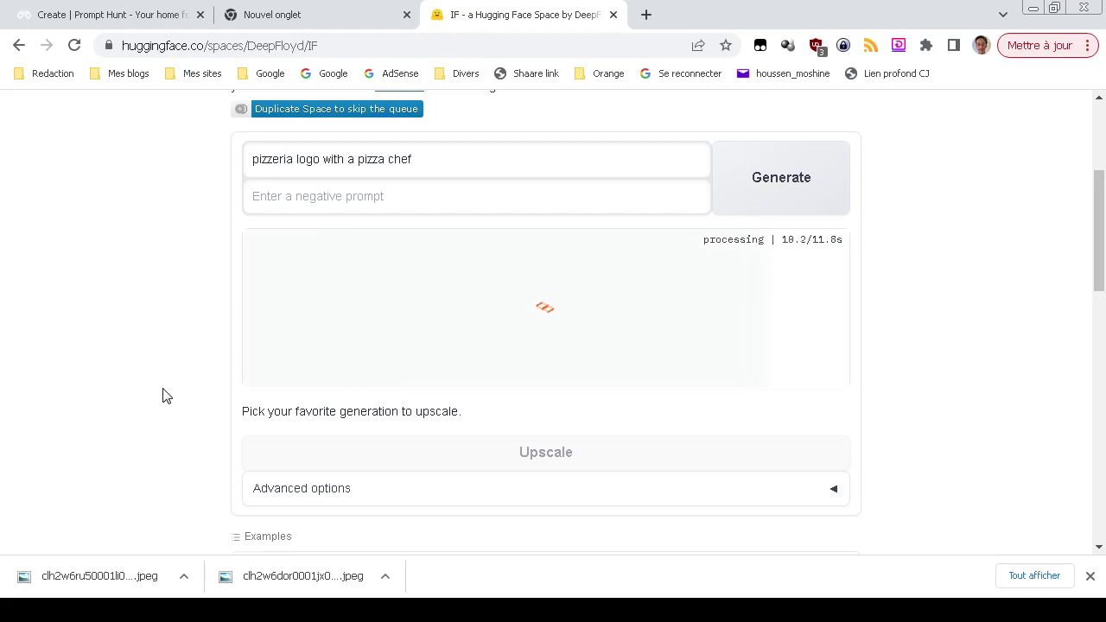
Step: Return to Prompt Hunt and review the image generation models it offers, keeping PhChroma 3
{"action": "left_click", "coordinate": [164, 10]}
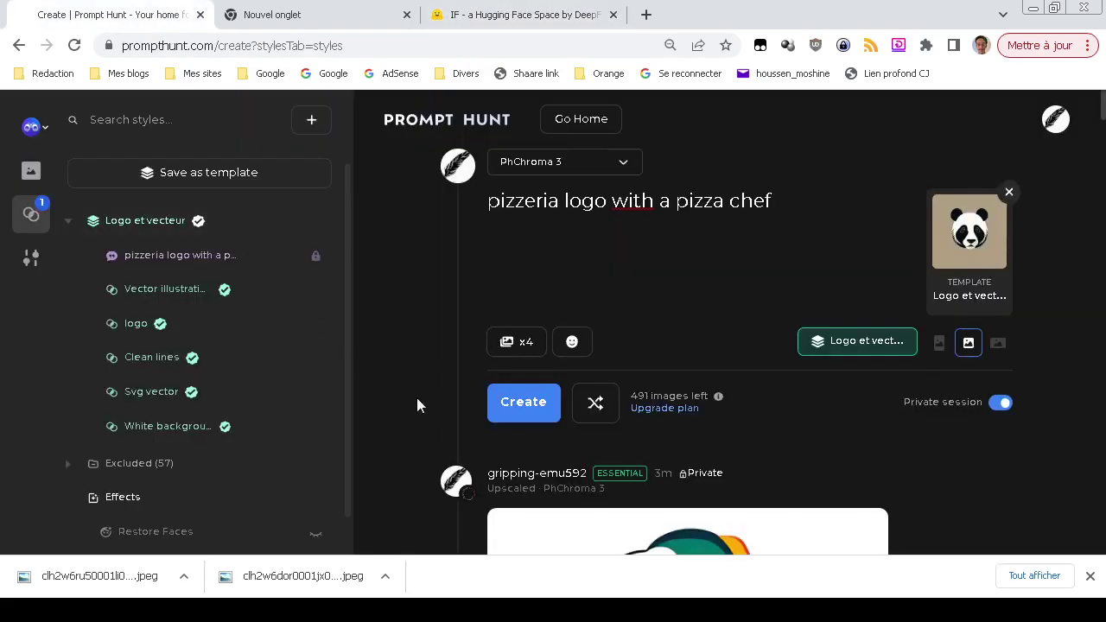
{"action": "left_click", "coordinate": [599, 170]}
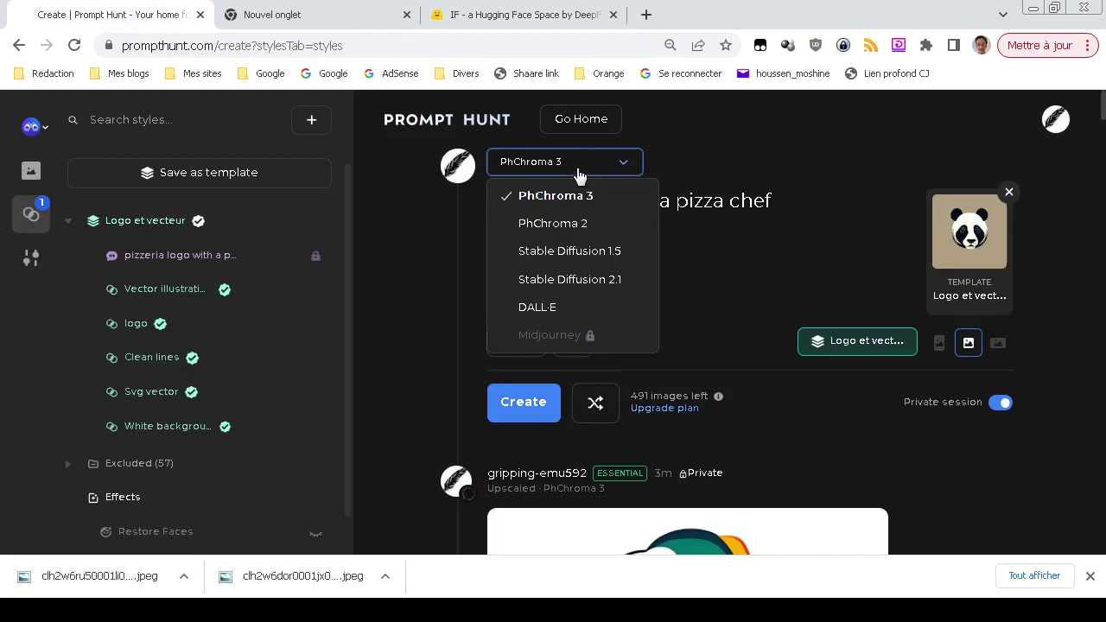
{"action": "left_click", "coordinate": [579, 175]}
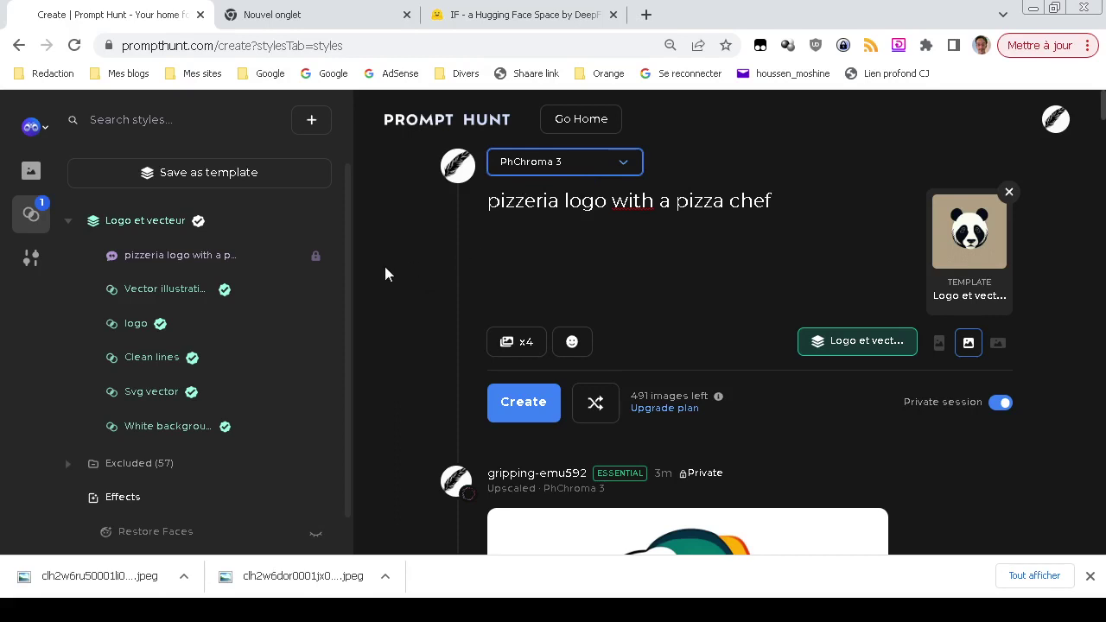
Step: Switch back to the DeepFloyd IF space, preview the newly generated pizzeria logos and select the second one
{"action": "key", "text": "ctrl+3"}
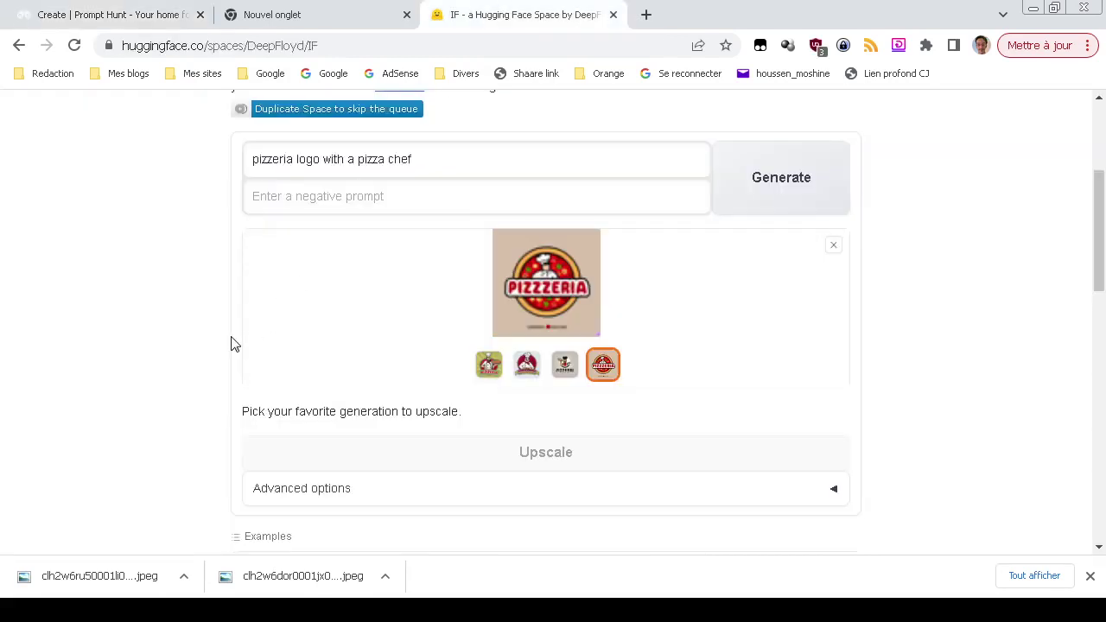
{"action": "left_click", "coordinate": [529, 372]}
{"action": "left_click", "coordinate": [561, 373]}
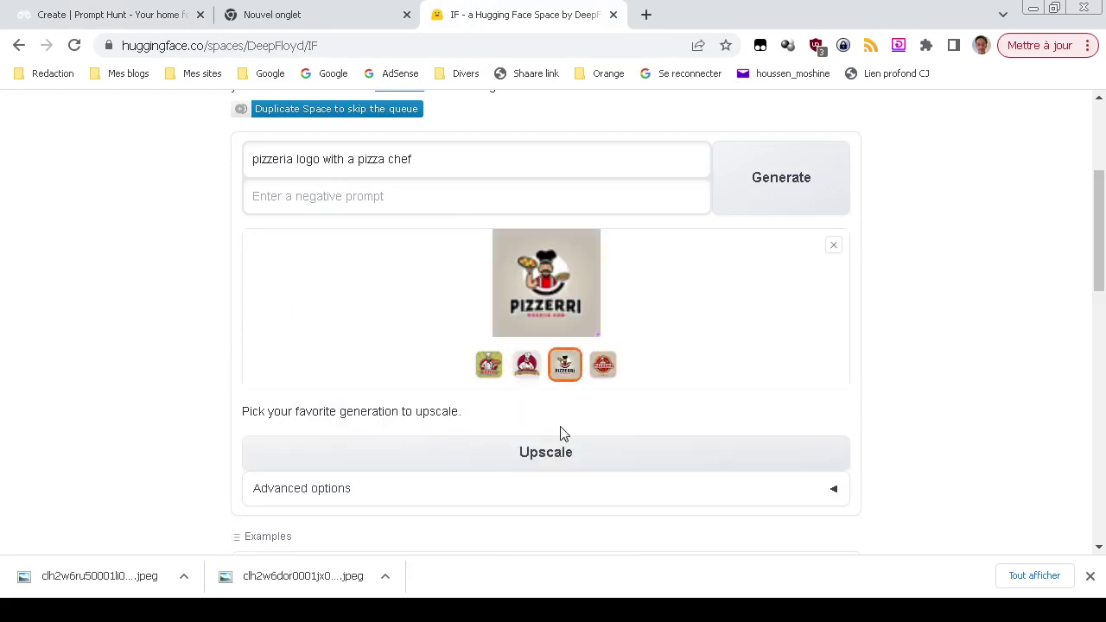
{"action": "left_click", "coordinate": [603, 373]}
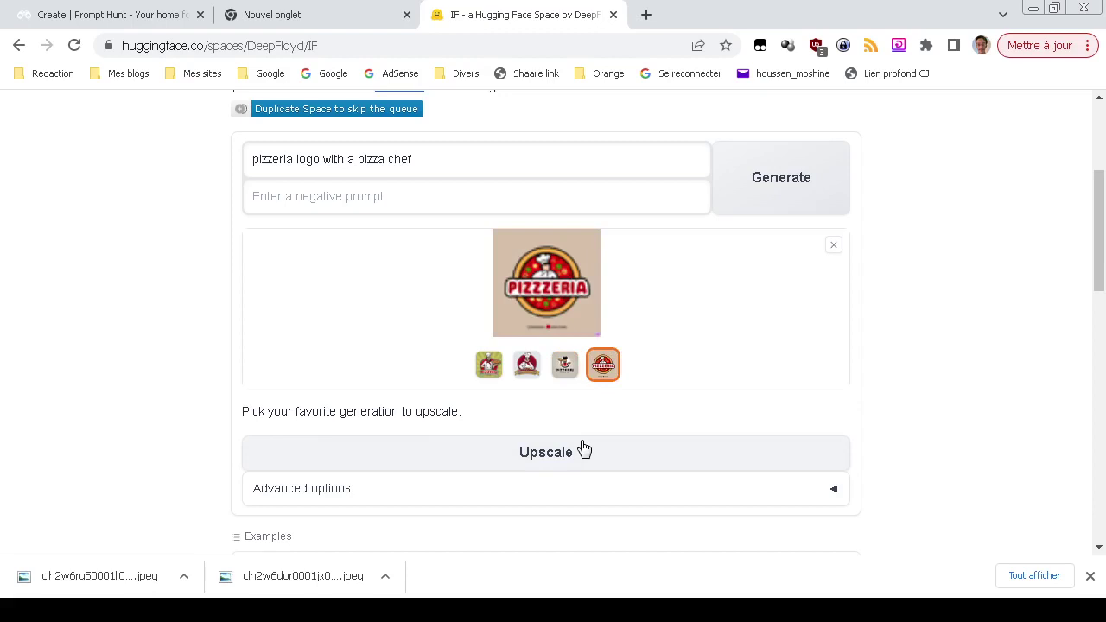
{"action": "left_click", "coordinate": [528, 367]}
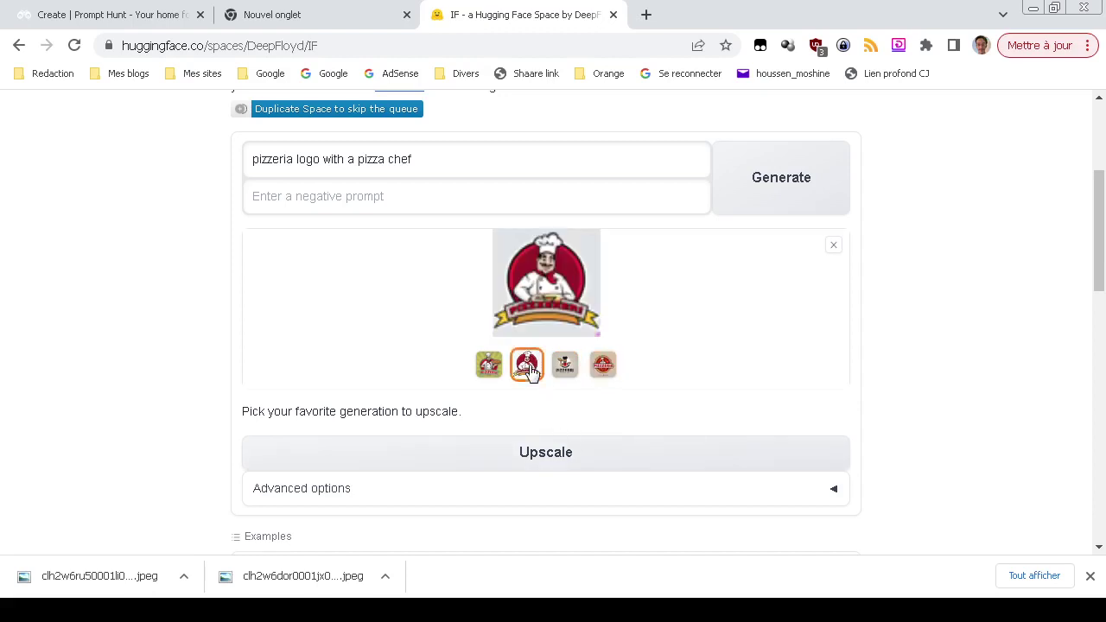
Step: Select the first generated pizzeria logo and return to Prompt Hunt
{"action": "left_click", "coordinate": [489, 365]}
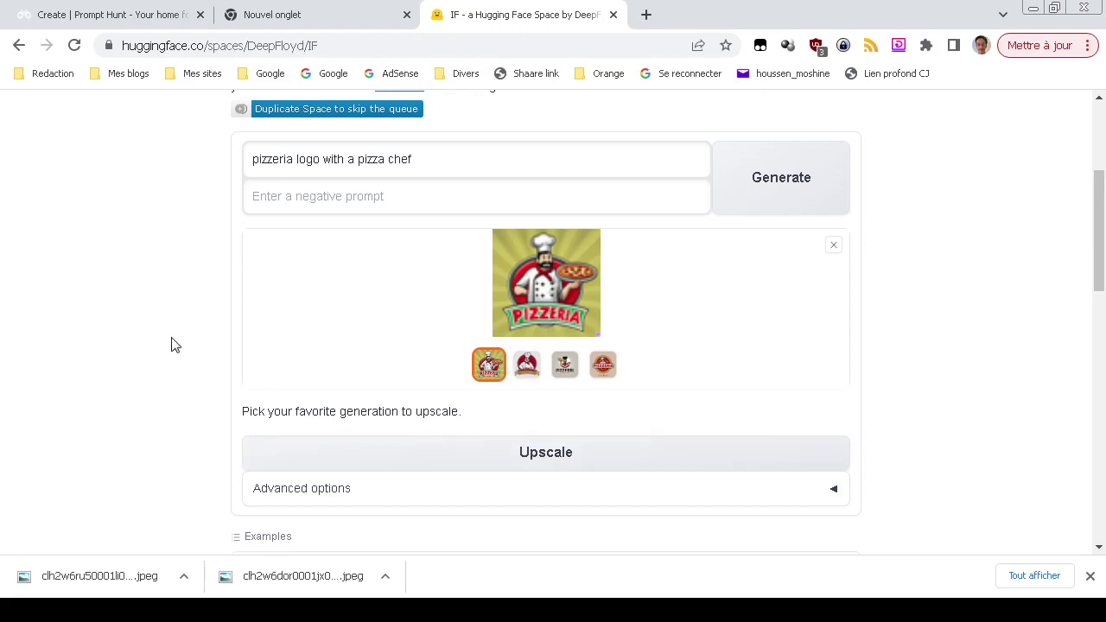
{"action": "left_click", "coordinate": [121, 11]}
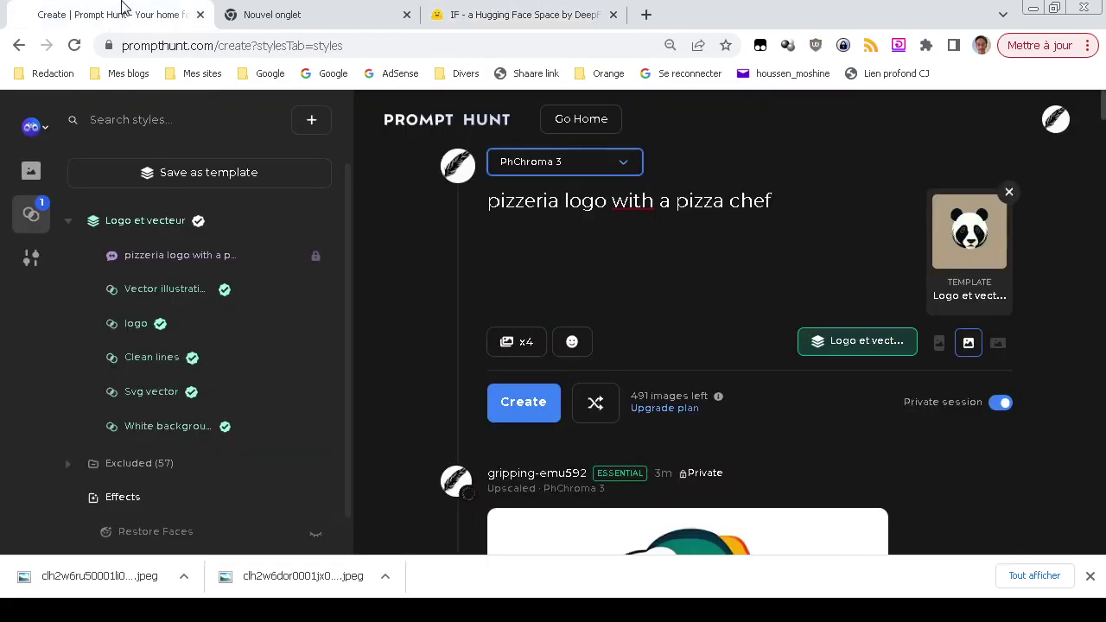
Step: Switch to XnView MP and open the Desktop folder from the favourites
{"action": "key", "text": "alt+Tab"}
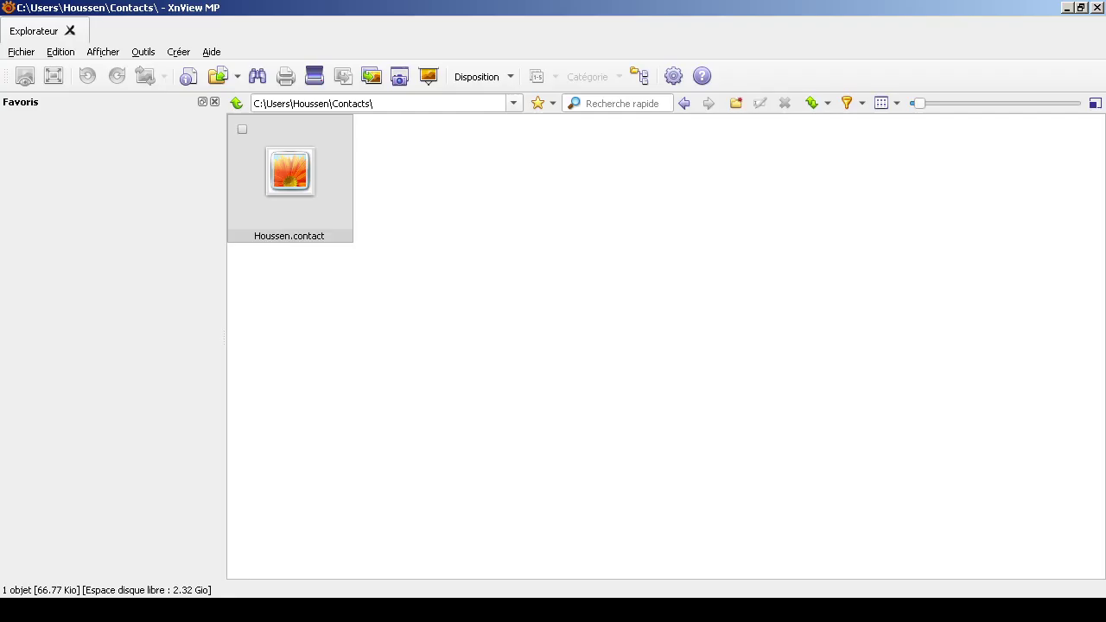
{"action": "left_click", "coordinate": [542, 103]}
{"action": "left_click", "coordinate": [567, 141]}
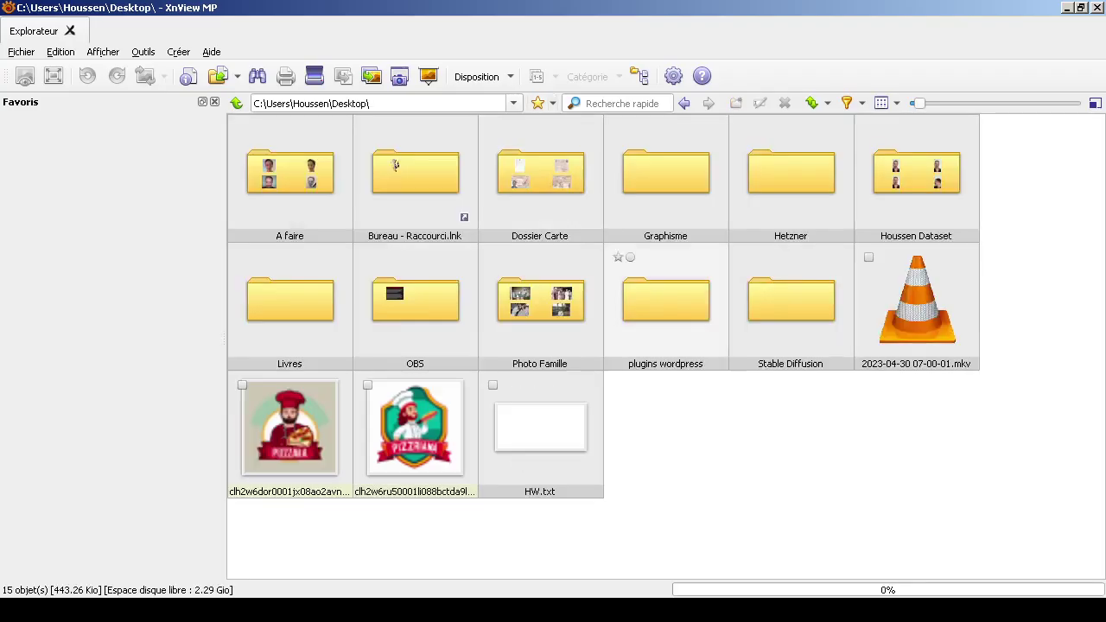
Step: View the downloaded green-shield chef logo and the red-hatted chef logo one at a time, closing each image
{"action": "double_click", "coordinate": [415, 428]}
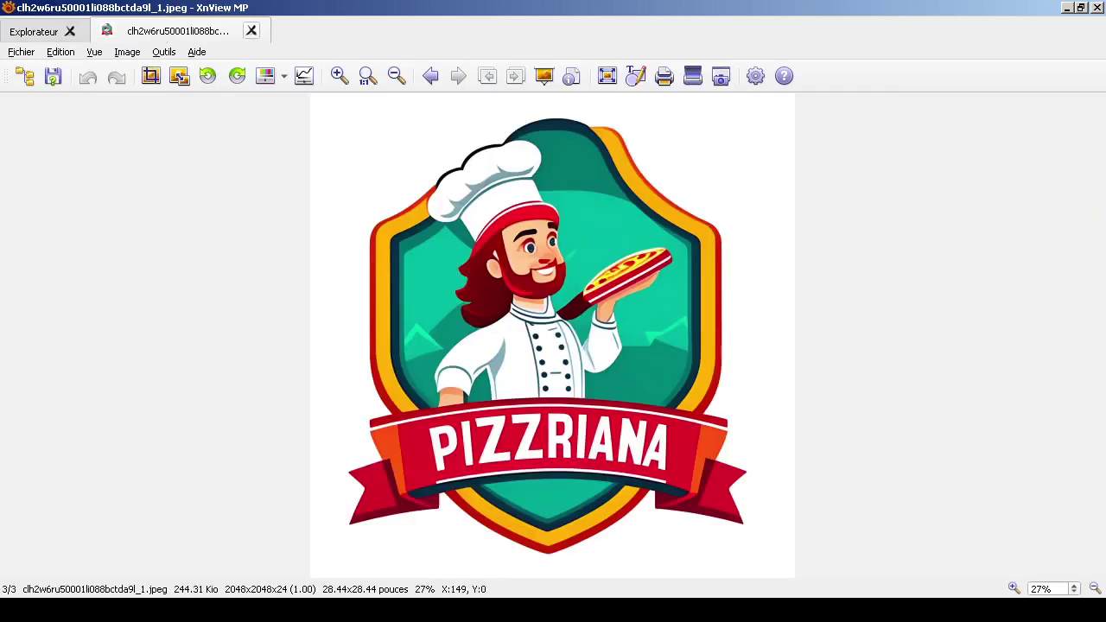
{"action": "left_click", "coordinate": [252, 30]}
{"action": "double_click", "coordinate": [289, 428]}
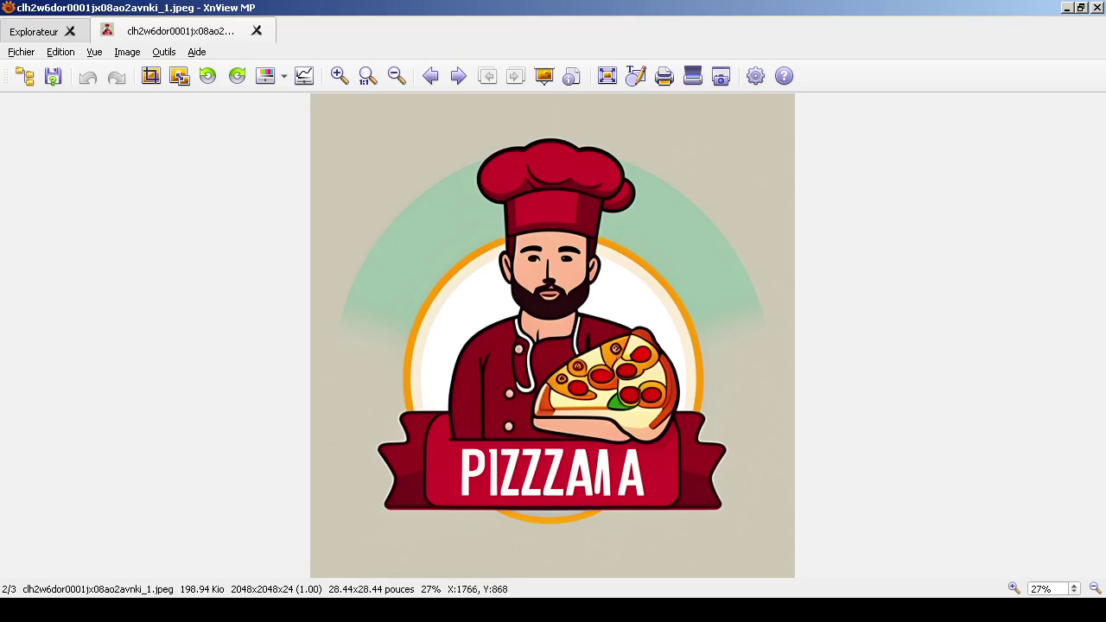
{"action": "left_click", "coordinate": [255, 30]}
Step: Return to the DeepFloyd IF space and examine the upscaled logo's chef, pizza and banner lettering
{"action": "key", "text": "alt+Tab"}
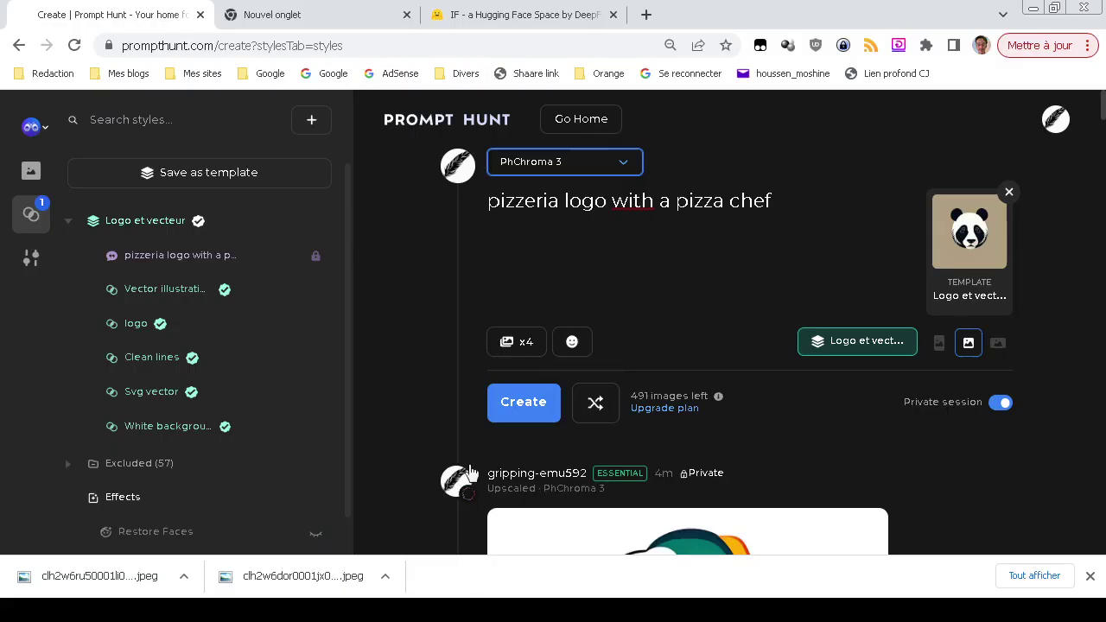
{"action": "left_click", "coordinate": [504, 9]}
{"action": "scroll", "coordinate": [275, 293], "scroll_direction": "down", "scroll_amount": 3}
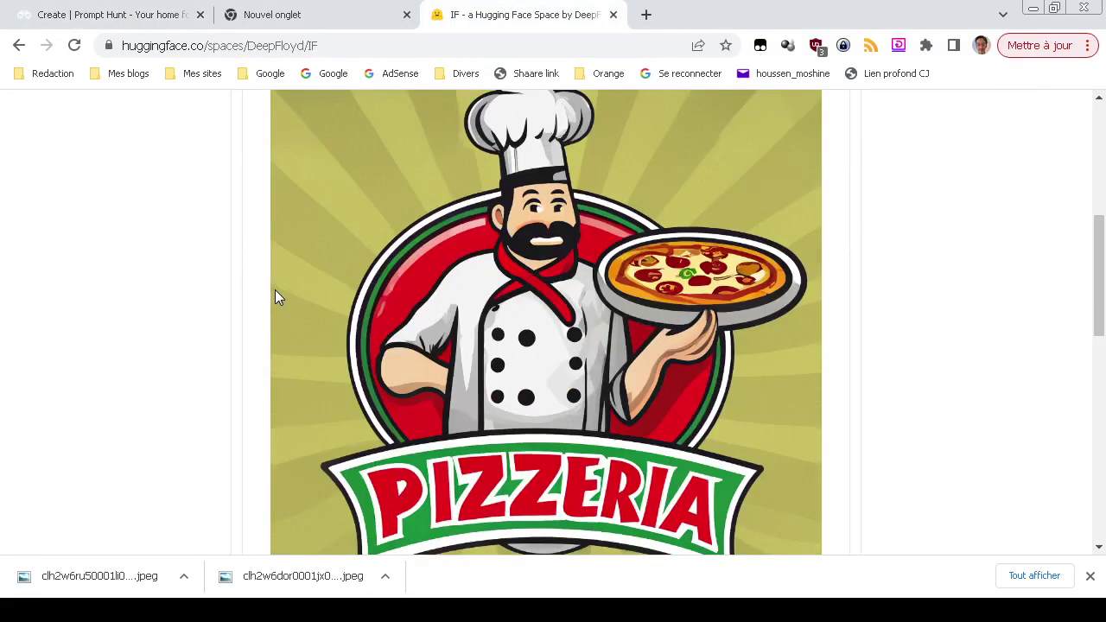
{"action": "scroll", "coordinate": [276, 291], "scroll_direction": "down", "scroll_amount": 1}
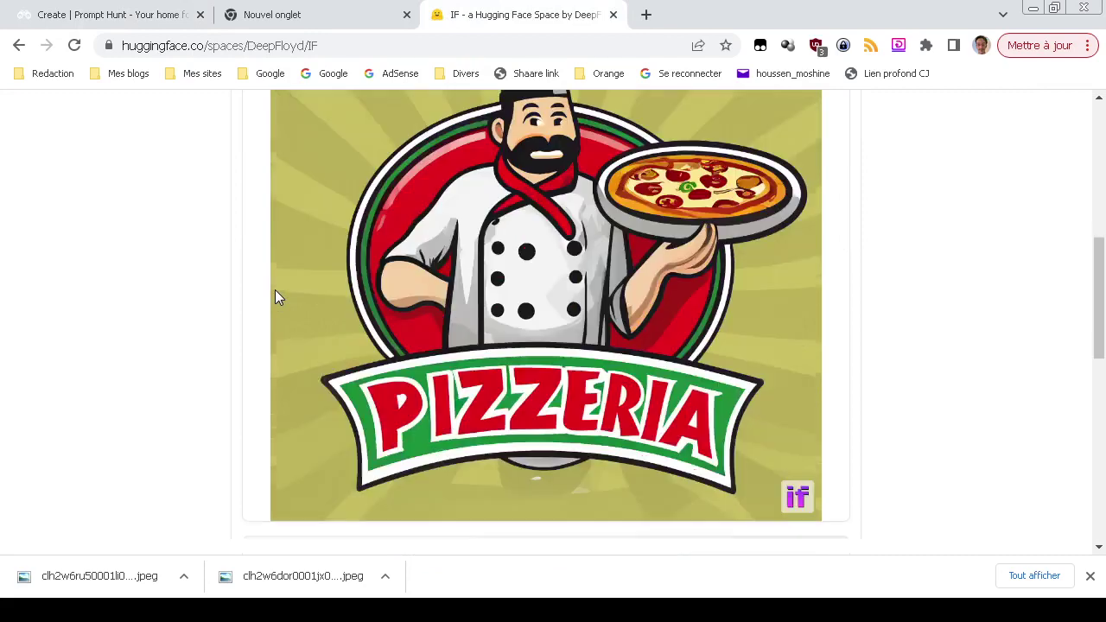
{"action": "scroll", "coordinate": [276, 293], "scroll_direction": "up", "scroll_amount": 1}
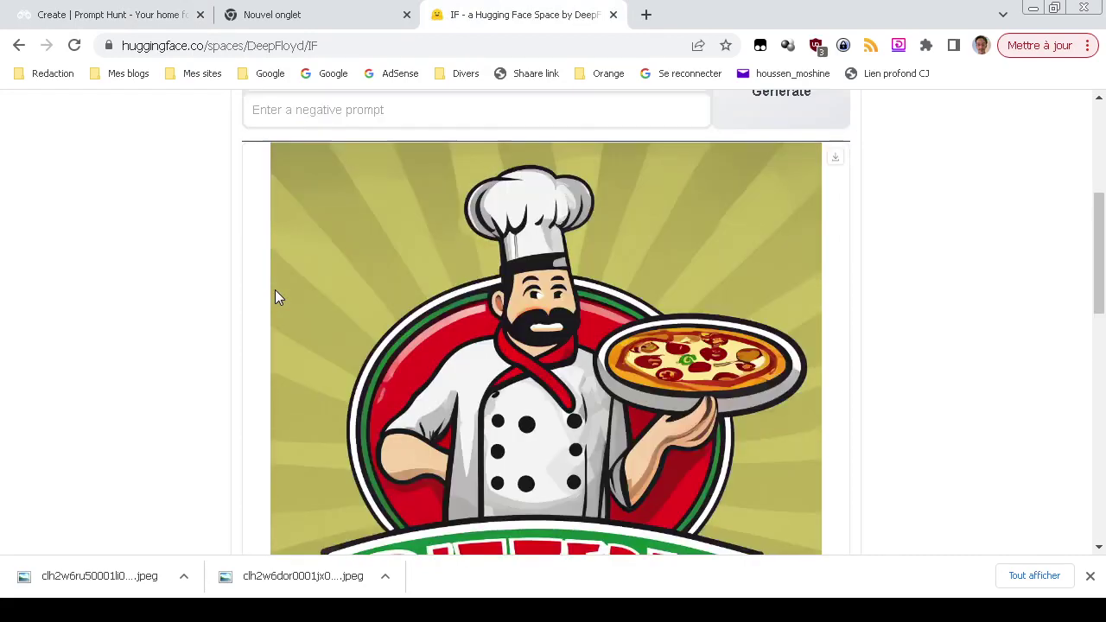
{"action": "scroll", "coordinate": [276, 293], "scroll_direction": "down", "scroll_amount": 1}
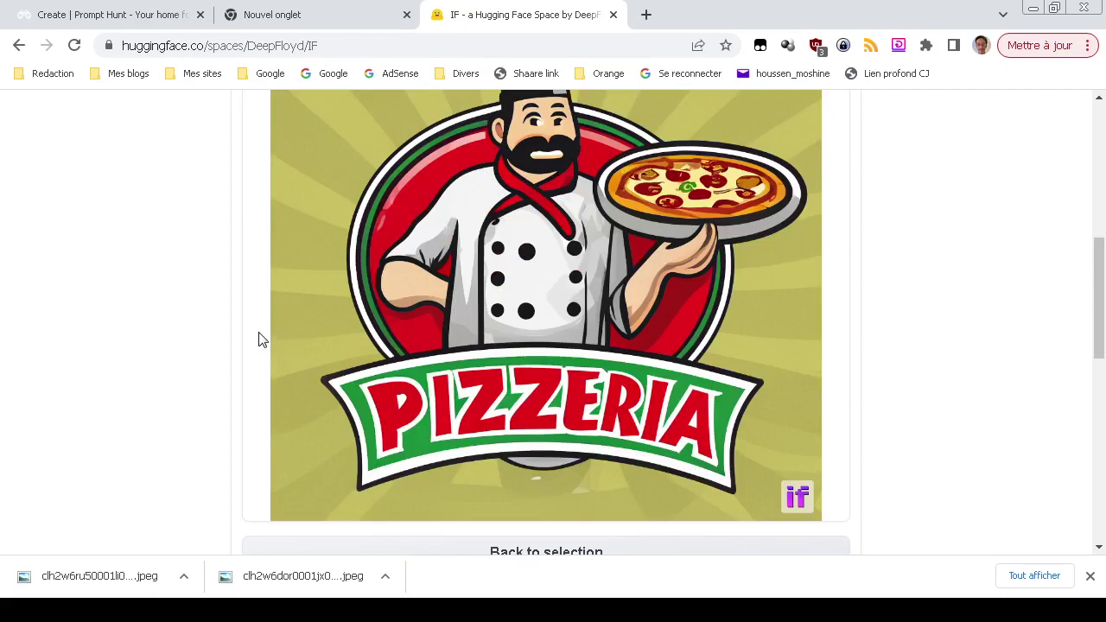
{"action": "scroll", "coordinate": [259, 341], "scroll_direction": "up", "scroll_amount": 2}
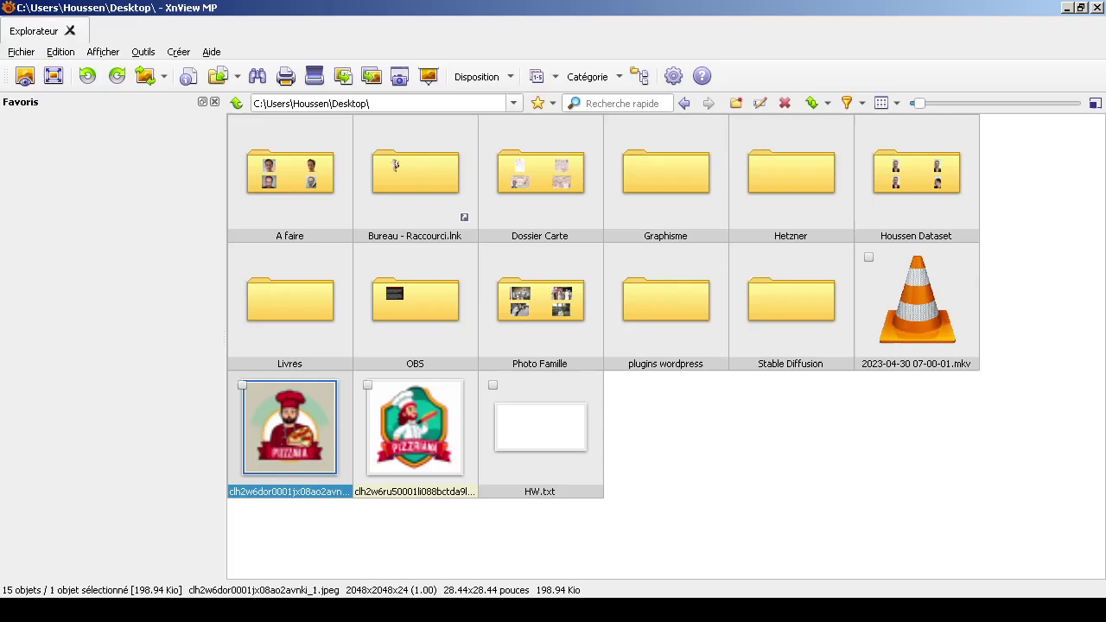
Step: Convert image.png on the Desktop to JPG in XnView MP and delete the original PNG file
{"action": "right_click", "coordinate": [662, 479]}
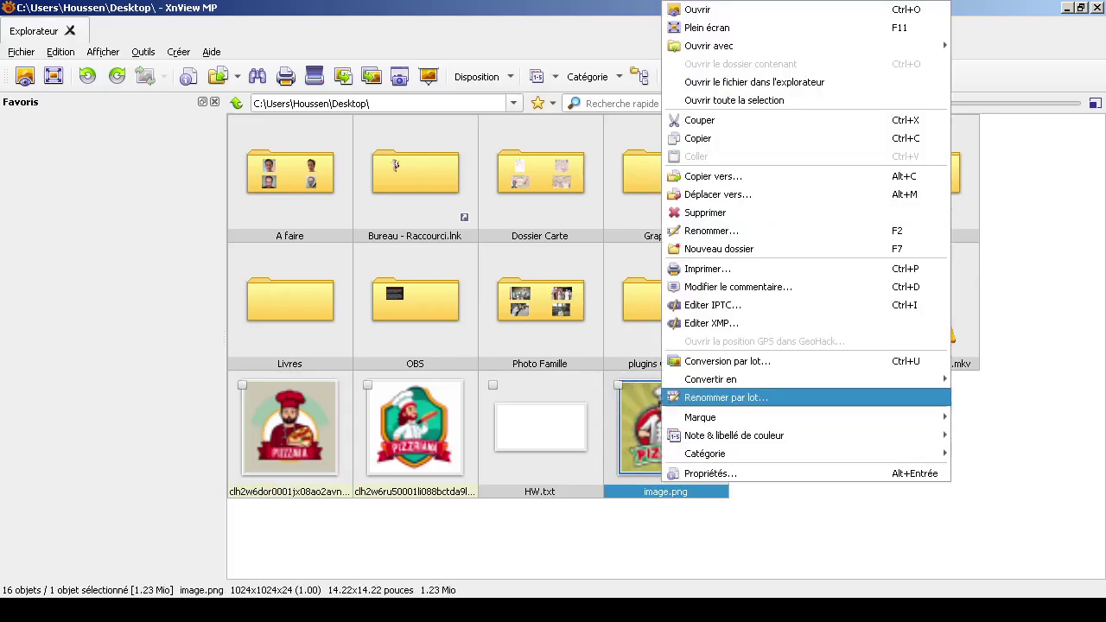
{"action": "mouse_move", "coordinate": [734, 379]}
{"action": "left_click", "coordinate": [984, 379]}
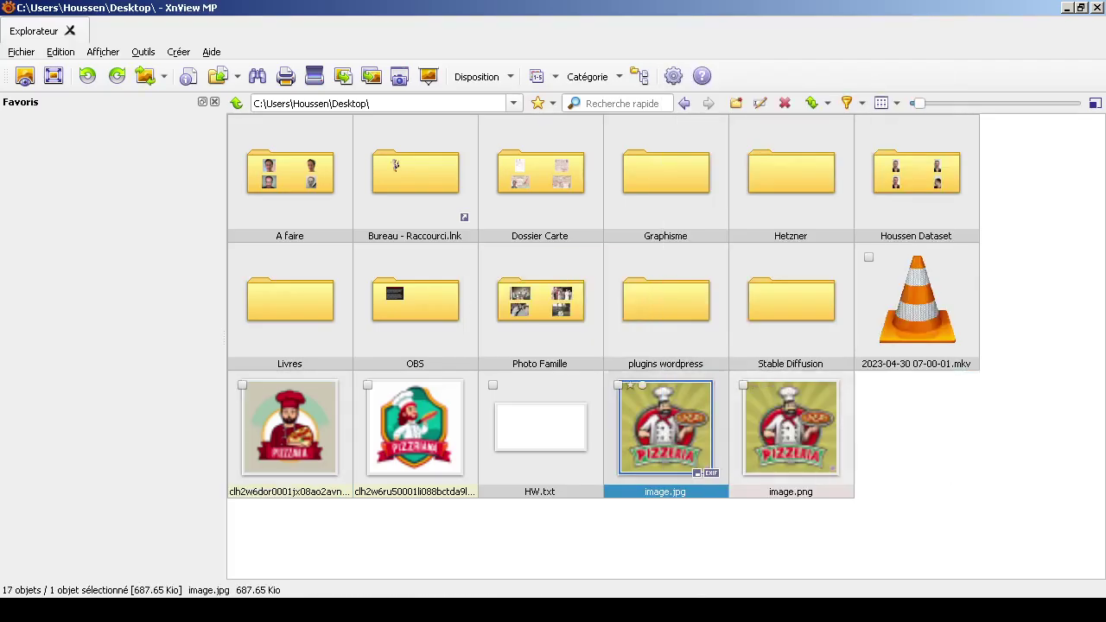
{"action": "left_click", "coordinate": [791, 429]}
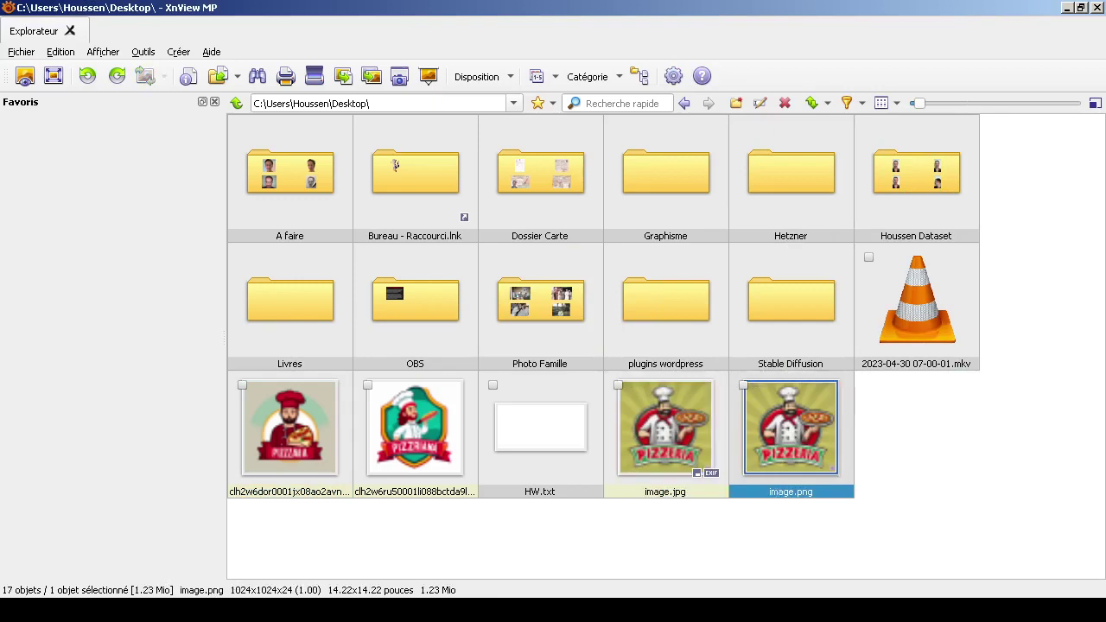
{"action": "key", "text": "Delete"}
{"action": "key", "text": "Return"}
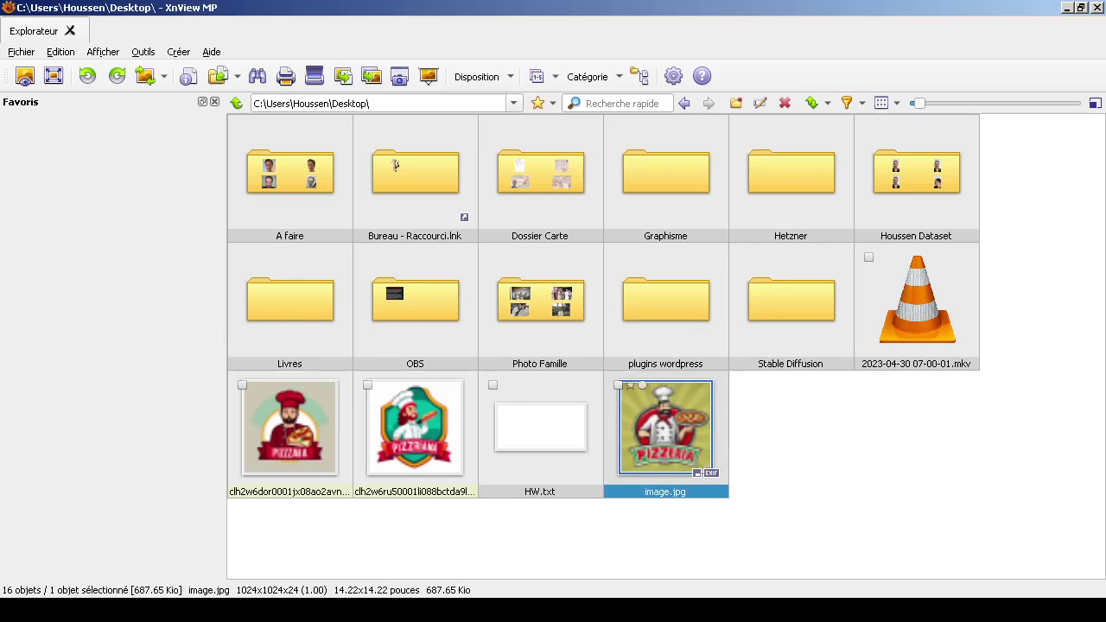
Step: View image.jpg, the green-shield chef logo and the red-hatted chef logo in turn to compare their drawing and lettering
{"action": "key", "text": "Return"}
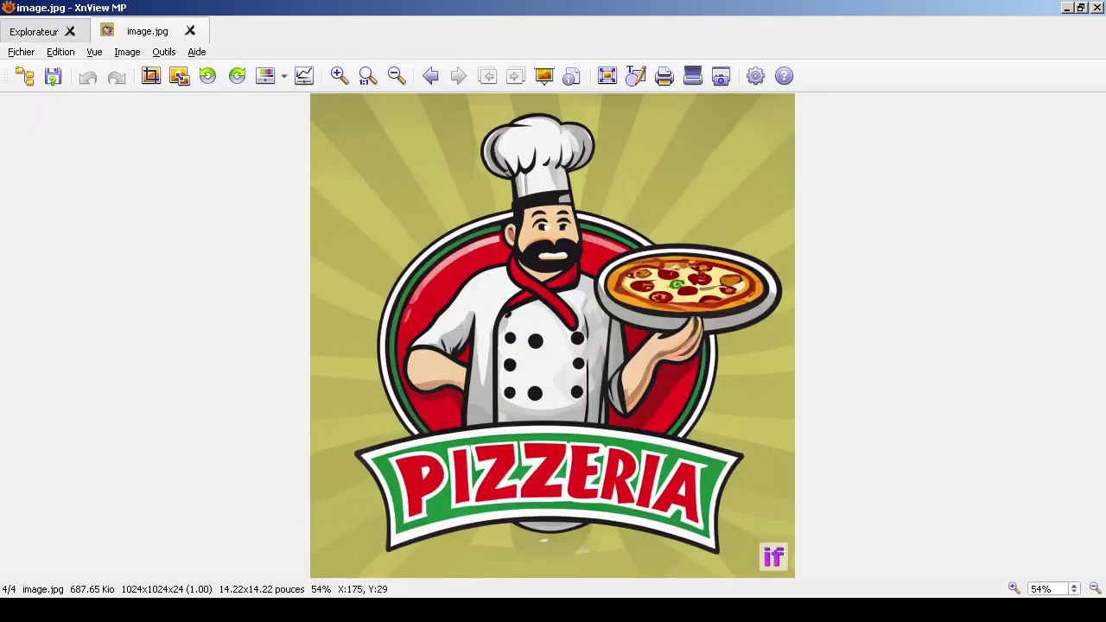
{"action": "left_click", "coordinate": [190, 32]}
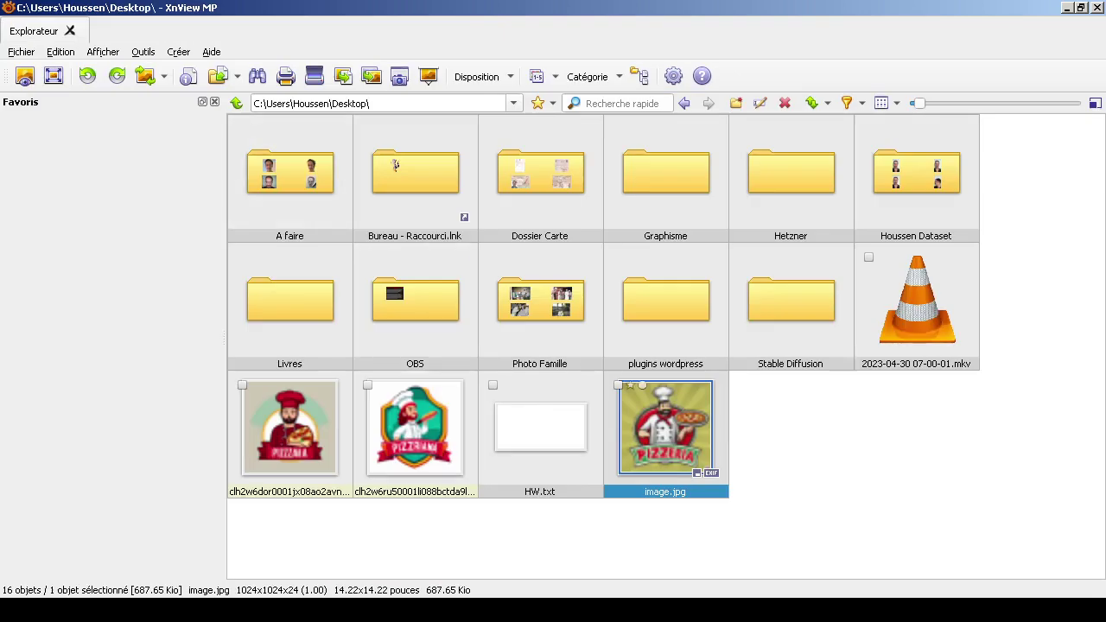
{"action": "double_click", "coordinate": [415, 428]}
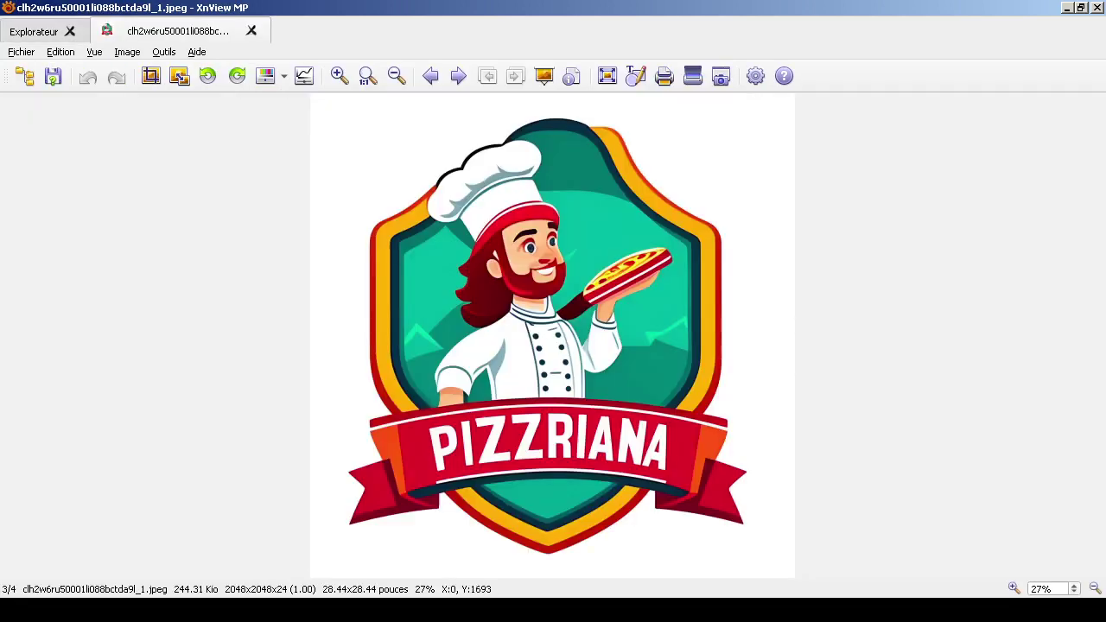
{"action": "left_click", "coordinate": [252, 30]}
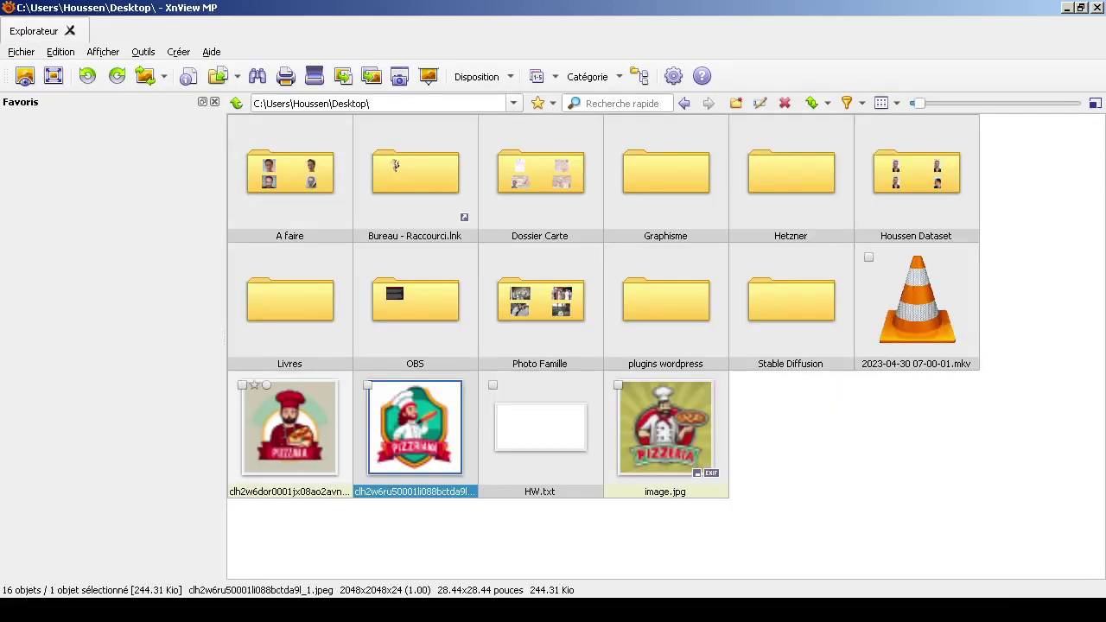
{"action": "double_click", "coordinate": [284, 428]}
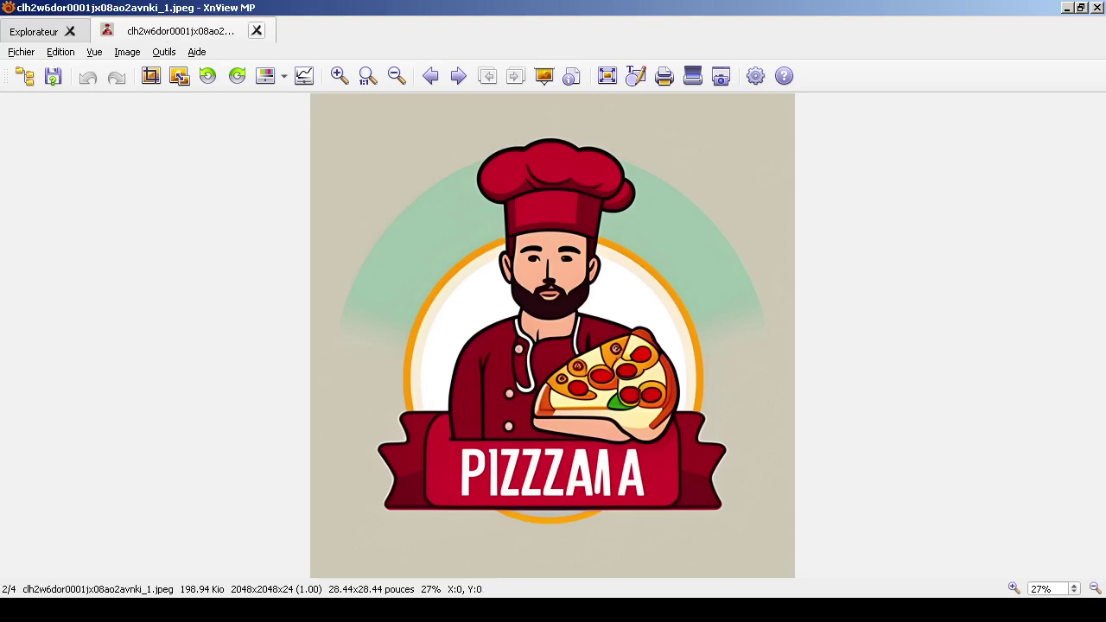
{"action": "left_click", "coordinate": [257, 31]}
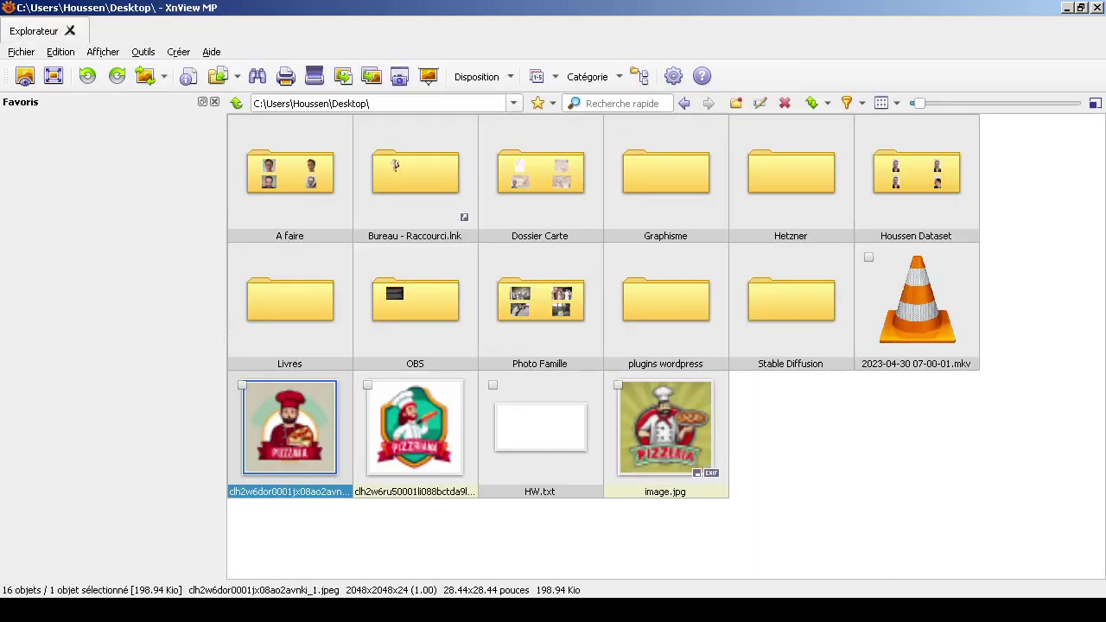
Step: Switch back to the browser and open the remove.bg site in a new tab
{"action": "key", "text": "alt+Tab"}
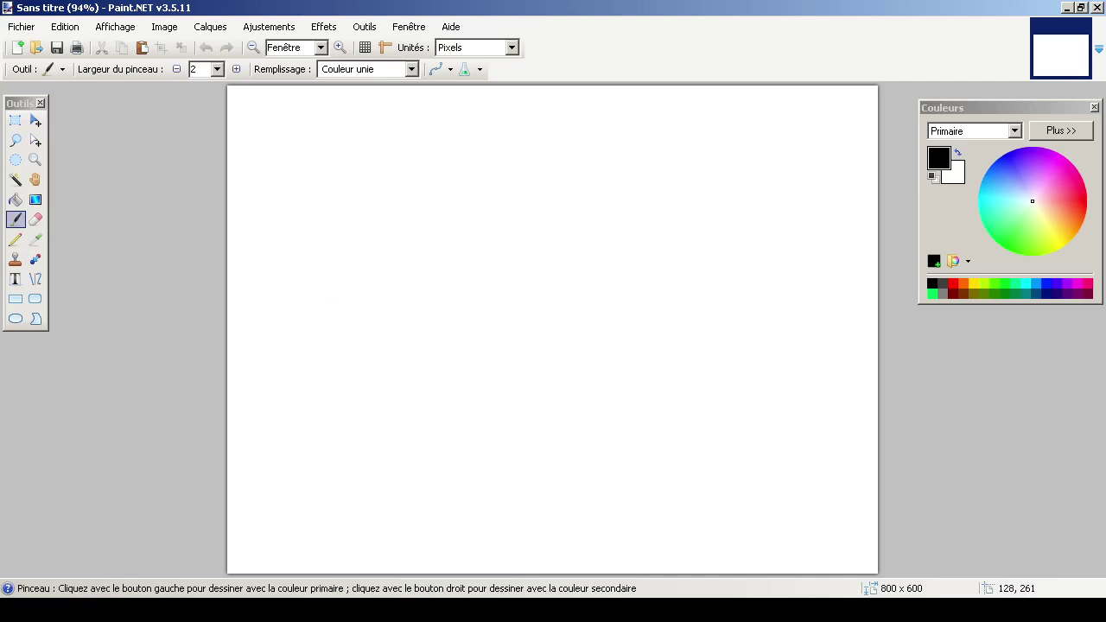
{"action": "key", "text": "alt+Tab"}
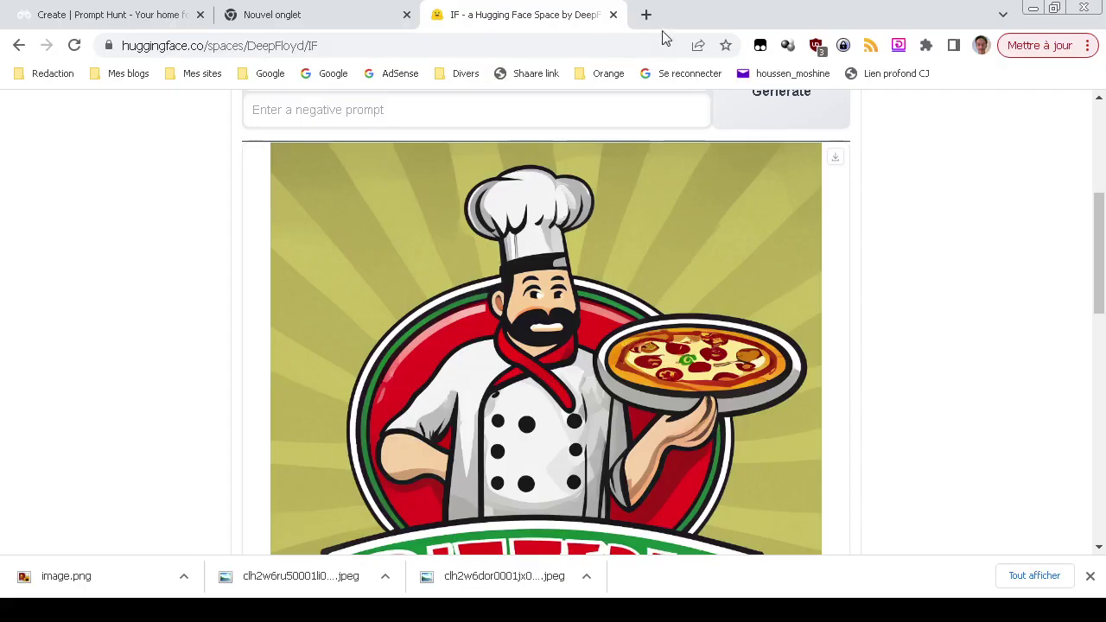
{"action": "left_click", "coordinate": [653, 16]}
{"action": "type", "text": "rte"}
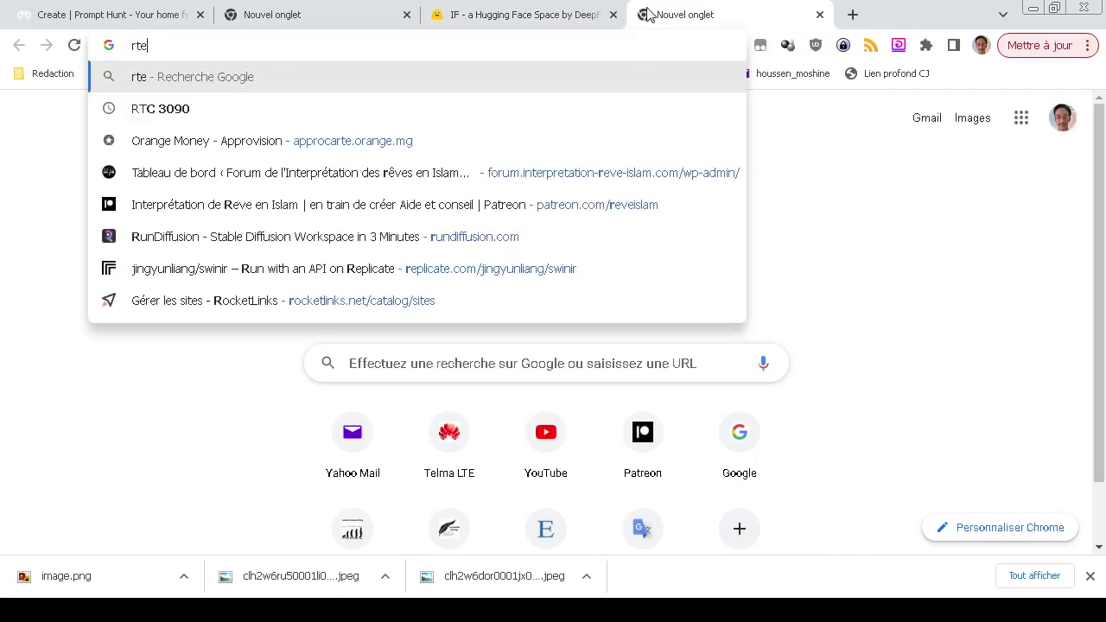
{"action": "key", "text": "BackSpace"}
{"action": "key", "text": "BackSpace"}
{"action": "type", "text": "emo"}
{"action": "key", "text": "Return"}
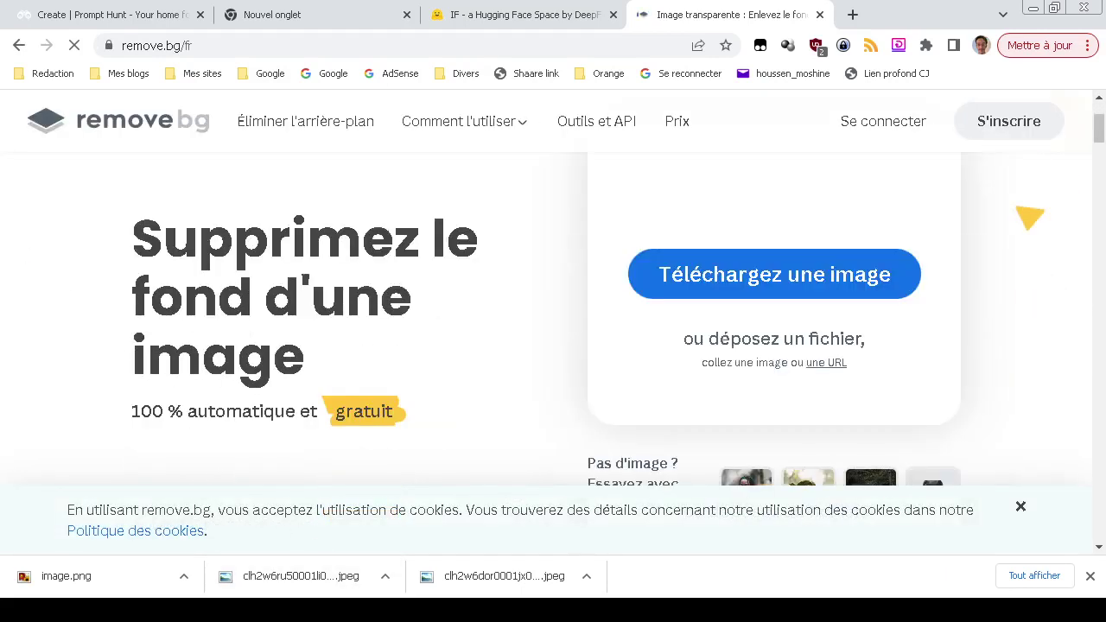
Step: Switch to XnView MP and rename the red-hatted chef logo as pizza 1.jpeg
{"action": "key", "text": "alt+Tab"}
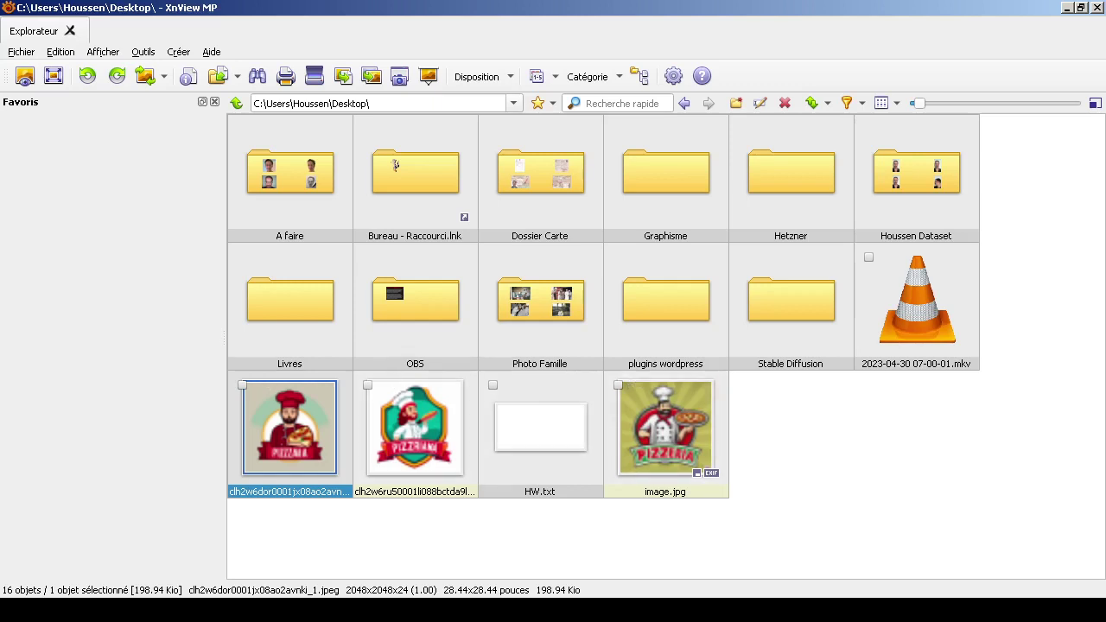
{"action": "key", "text": "F2"}
{"action": "type", "text": "oui.jpeg"}
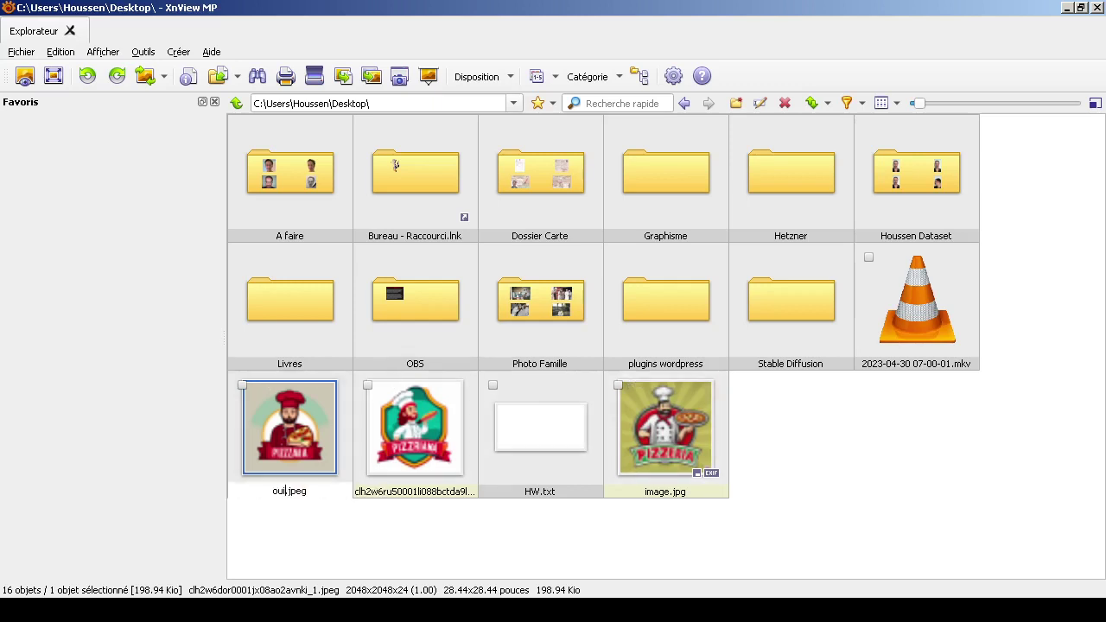
{"action": "key", "text": "BackSpace"}
{"action": "key", "text": "BackSpace"}
{"action": "type", "text": "pizza 1"}
Step: Rename image.jpg as pizza 0.jpg
{"action": "key", "text": "Right"}
{"action": "key", "text": "Right"}
{"action": "key", "text": "Right"}
{"action": "key", "text": "F2"}
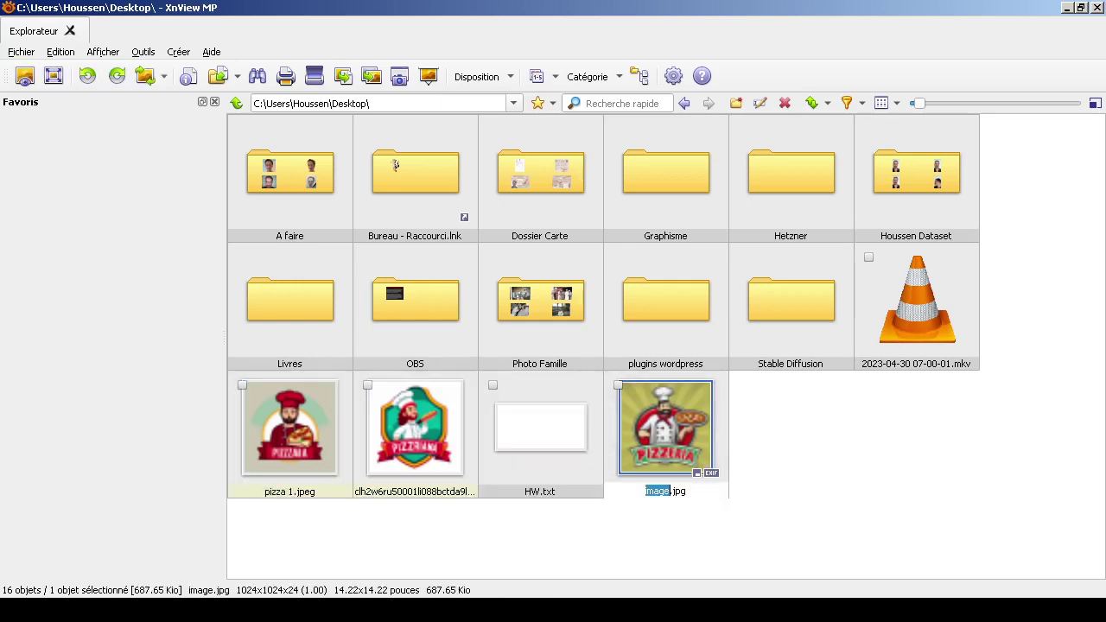
{"action": "type", "text": "pie"}
{"action": "key", "text": "BackSpace"}
{"action": "type", "text": "zza 0"}
{"action": "key", "text": "Return"}
Step: Rename the green-shield chef logo as pizza 2.jpeg
{"action": "key", "text": "Left"}
{"action": "key", "text": "Left"}
{"action": "key", "text": "F2"}
{"action": "type", "text": "pizz"}
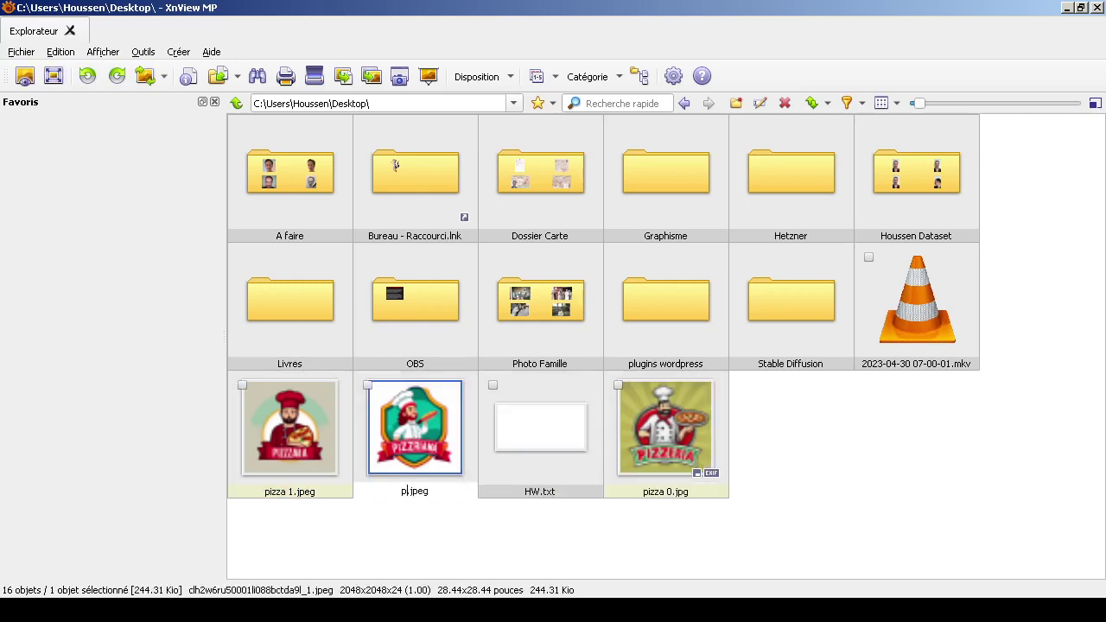
{"action": "type", "text": "a 2"}
{"action": "key", "text": "Return"}
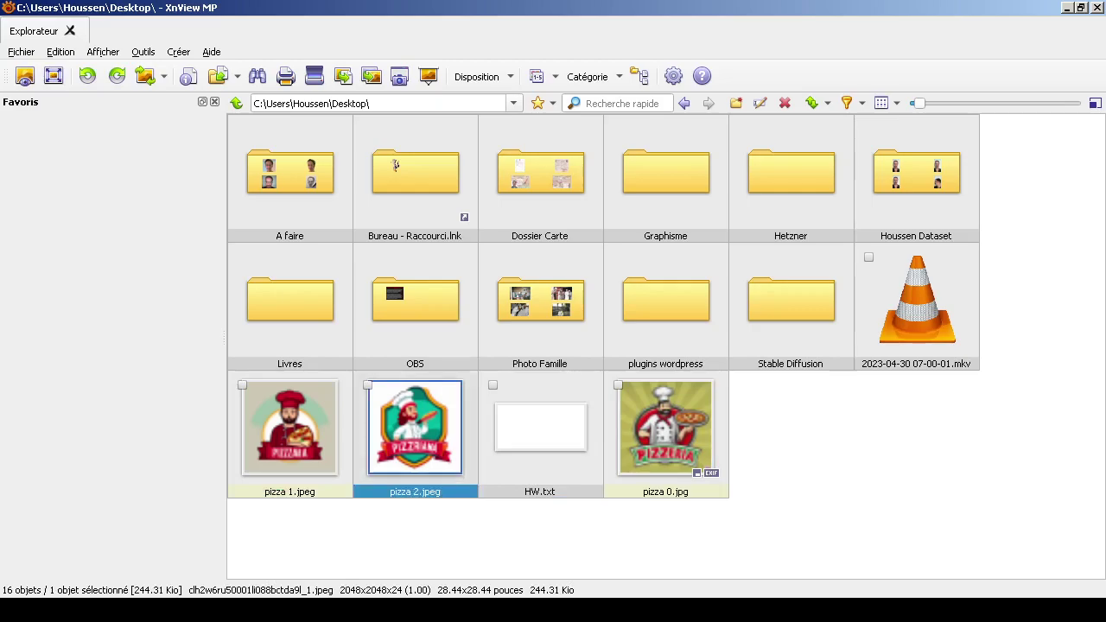
Step: Return to remove.bg and upload pizza 0 from the Desktop to remove its background
{"action": "key", "text": "alt+Tab"}
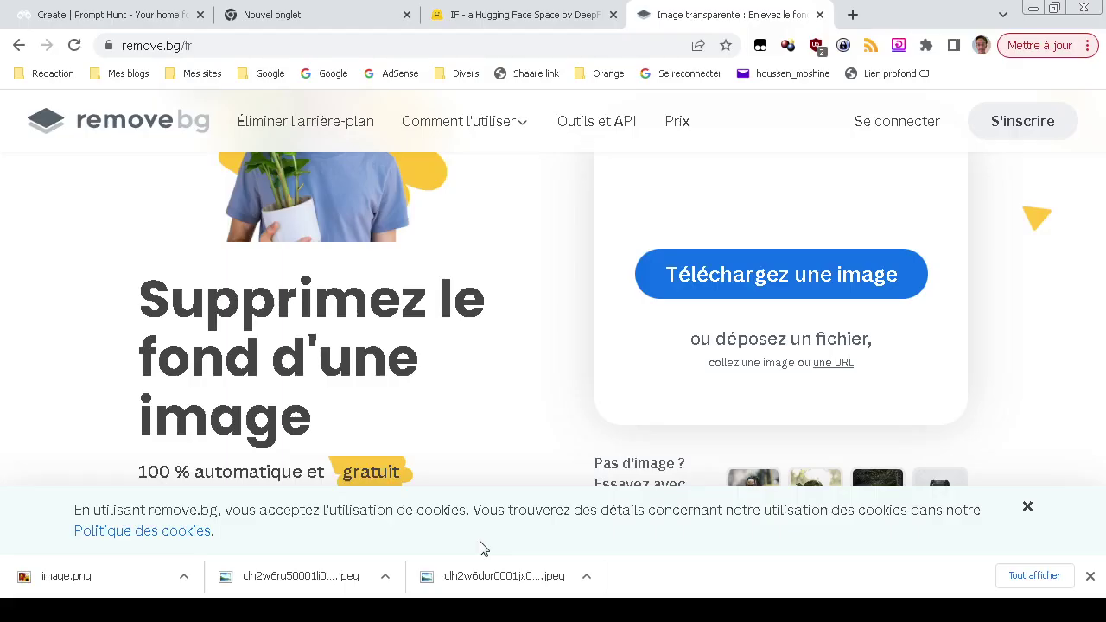
{"action": "left_click", "coordinate": [846, 288]}
{"action": "left_click", "coordinate": [563, 427]}
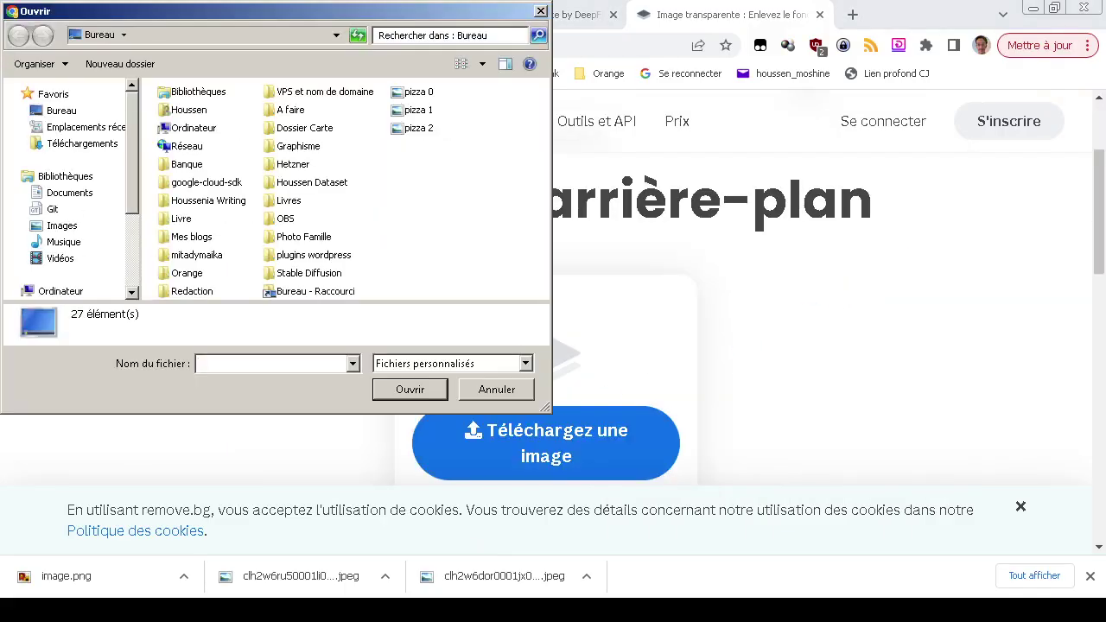
{"action": "left_click", "coordinate": [418, 92]}
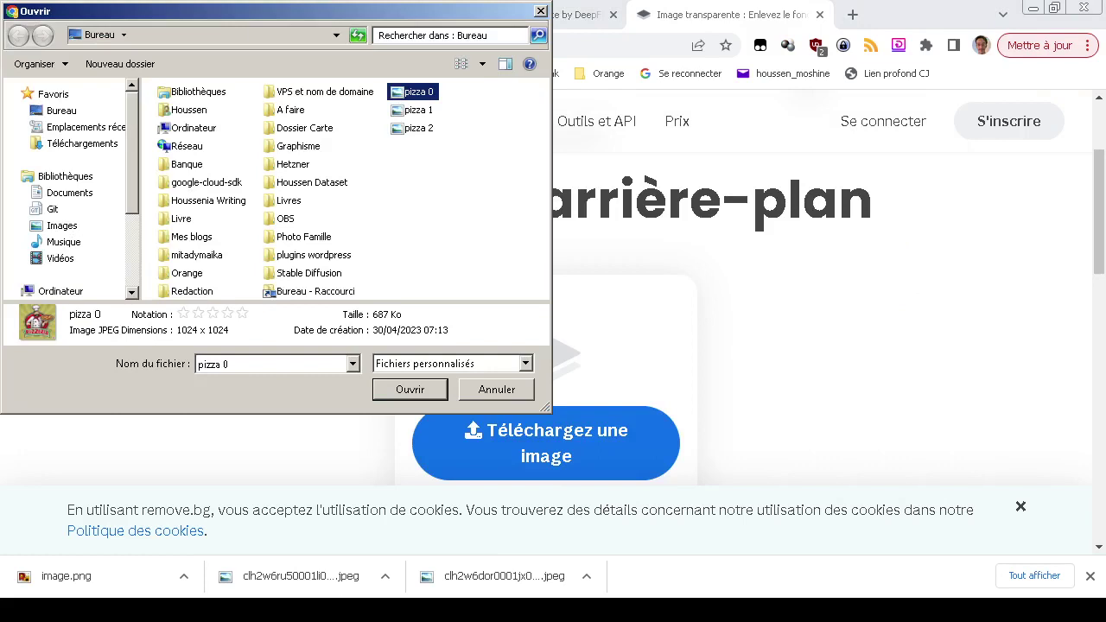
{"action": "left_click", "coordinate": [409, 389]}
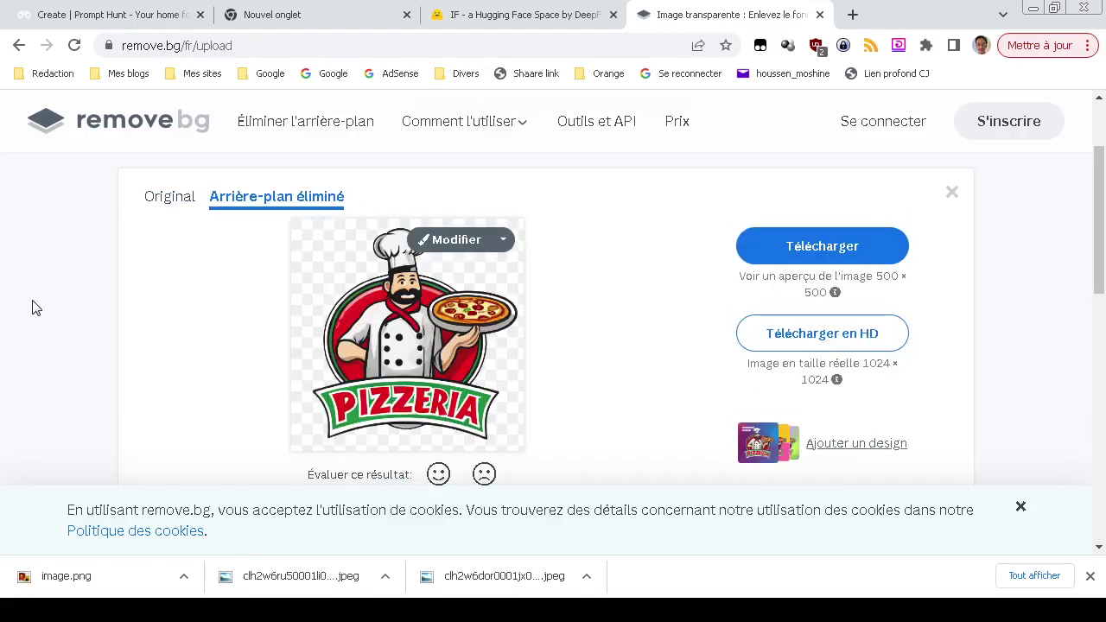
Step: Download the 500 × 500 preview of the pizza 0 logo with its background removed
{"action": "left_click", "coordinate": [815, 249]}
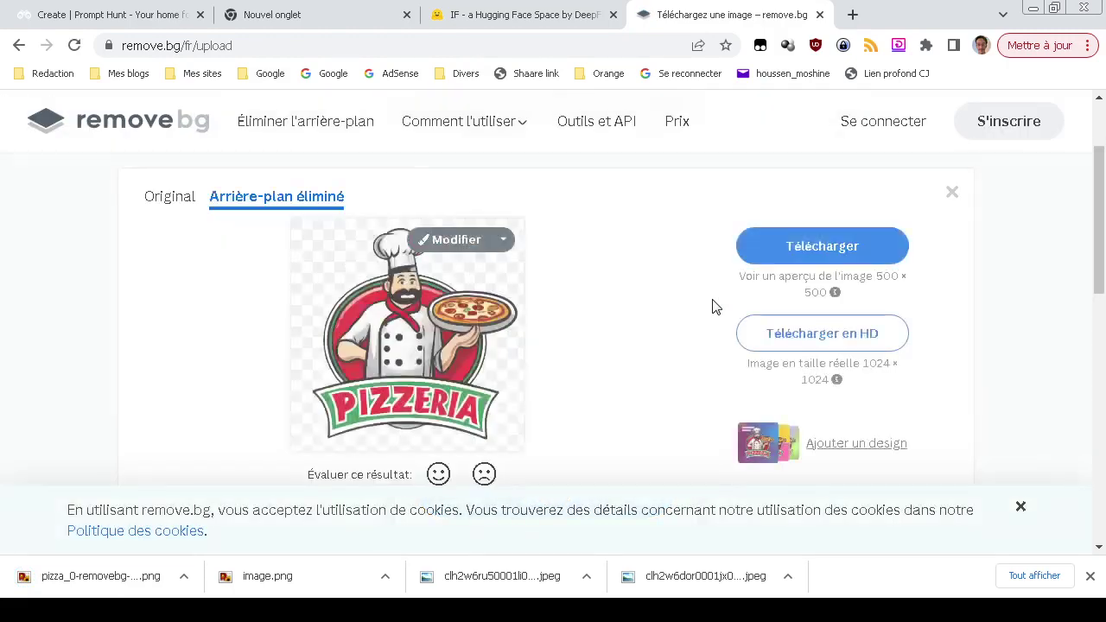
{"action": "scroll", "coordinate": [714, 307], "scroll_direction": "down", "scroll_amount": 2}
{"action": "scroll", "coordinate": [519, 451], "scroll_direction": "up", "scroll_amount": 2}
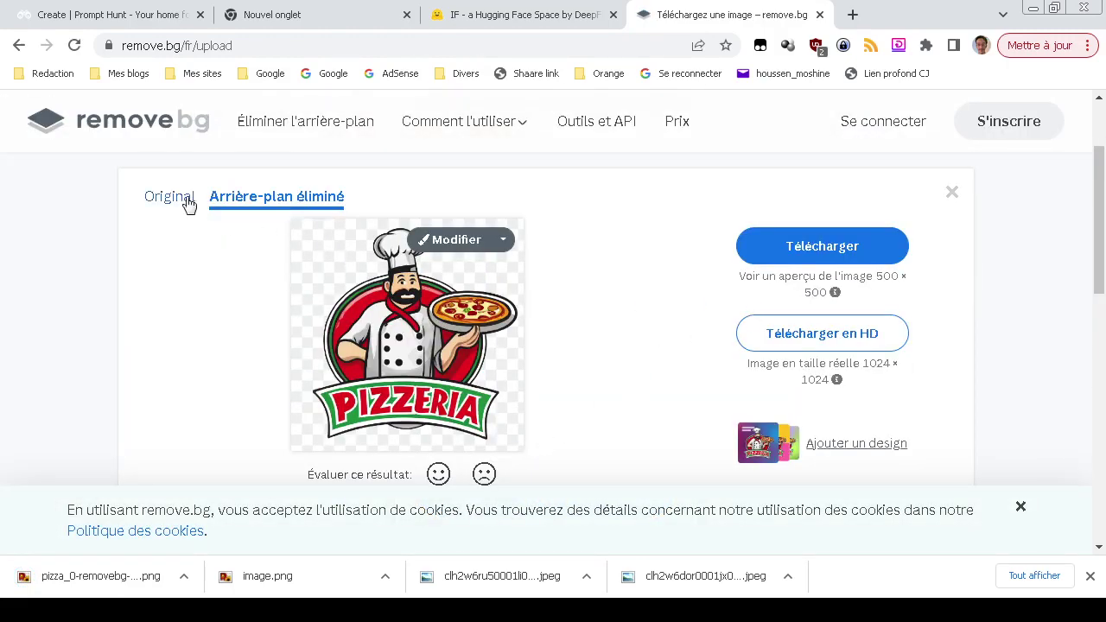
{"action": "scroll", "coordinate": [102, 349], "scroll_direction": "down", "scroll_amount": 2}
{"action": "scroll", "coordinate": [102, 349], "scroll_direction": "down", "scroll_amount": 3}
Step: Upload pizza 1 from the Desktop to remove.bg for background removal
{"action": "scroll", "coordinate": [102, 345], "scroll_direction": "up", "scroll_amount": 6}
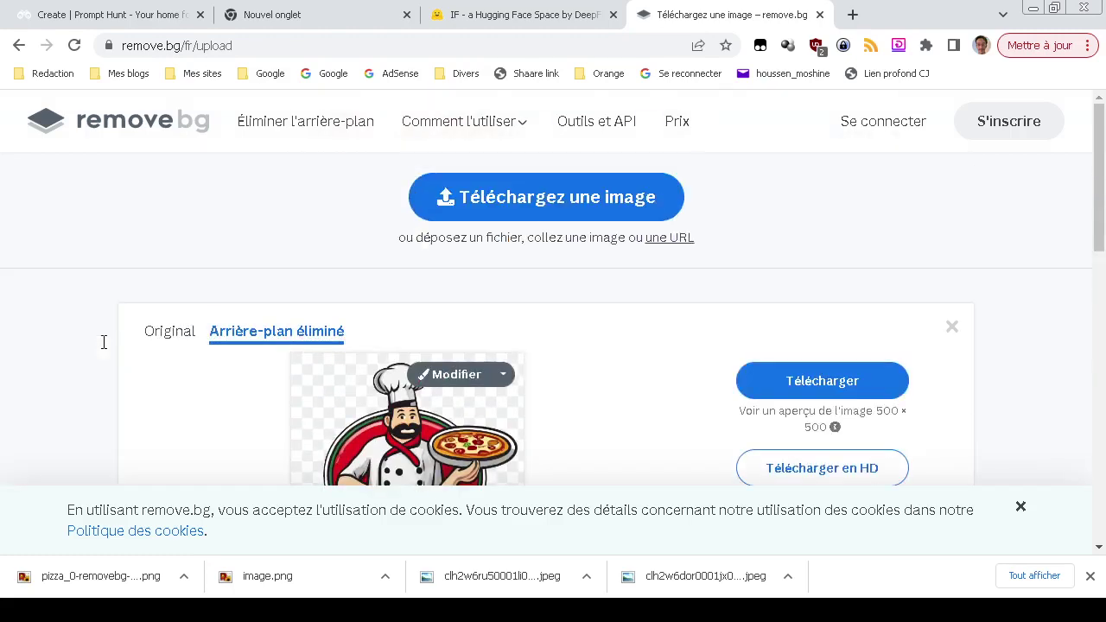
{"action": "left_click", "coordinate": [314, 40]}
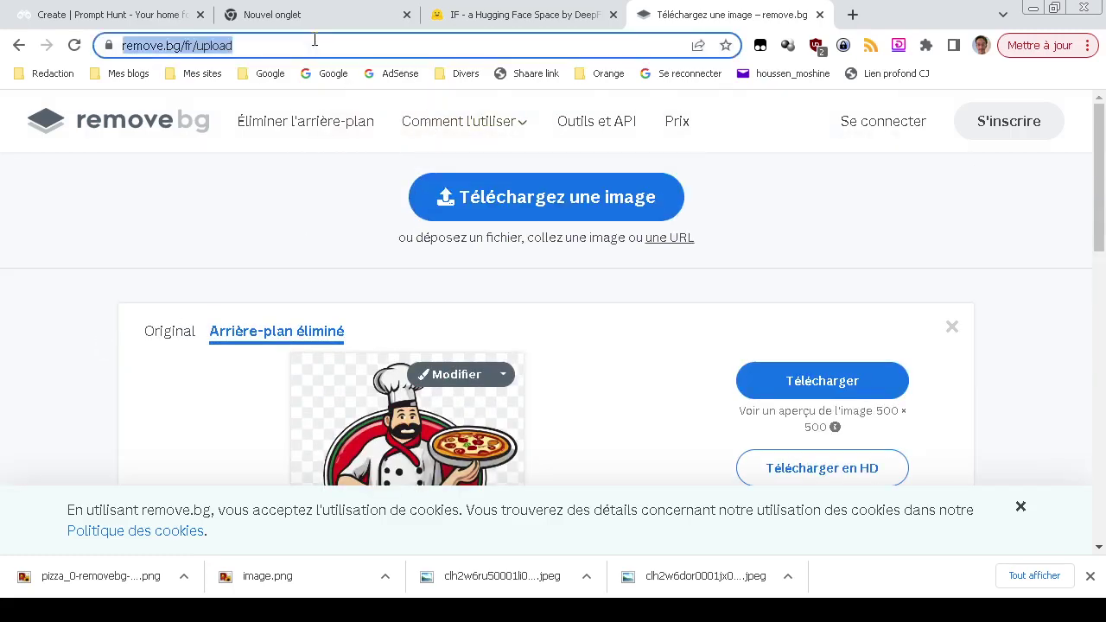
{"action": "left_click", "coordinate": [315, 40]}
{"action": "left_click", "coordinate": [440, 198]}
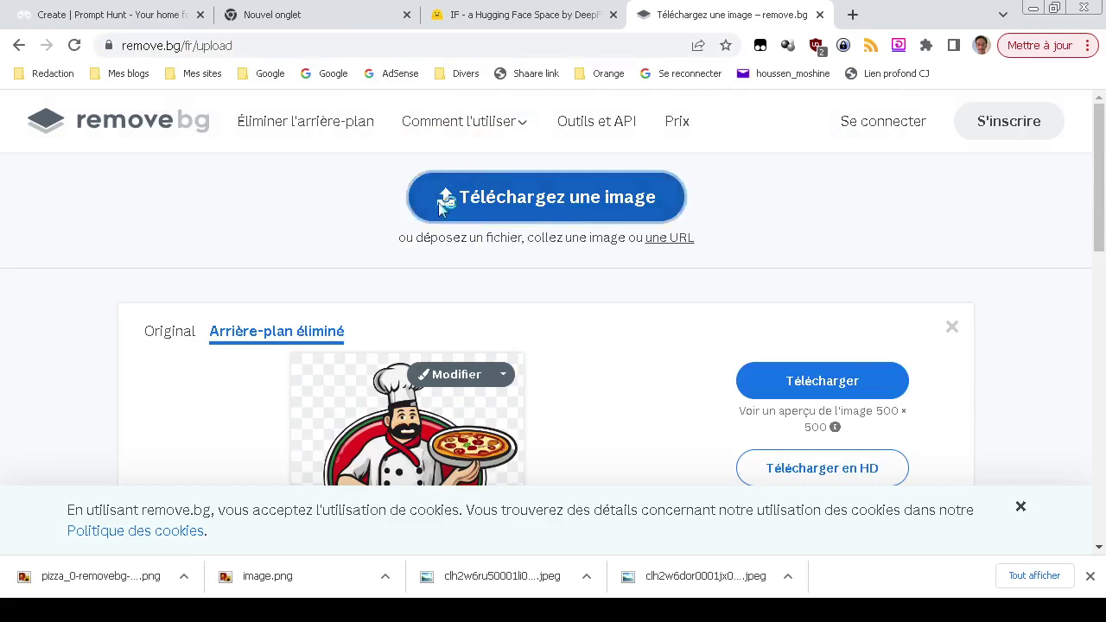
{"action": "left_click", "coordinate": [418, 110]}
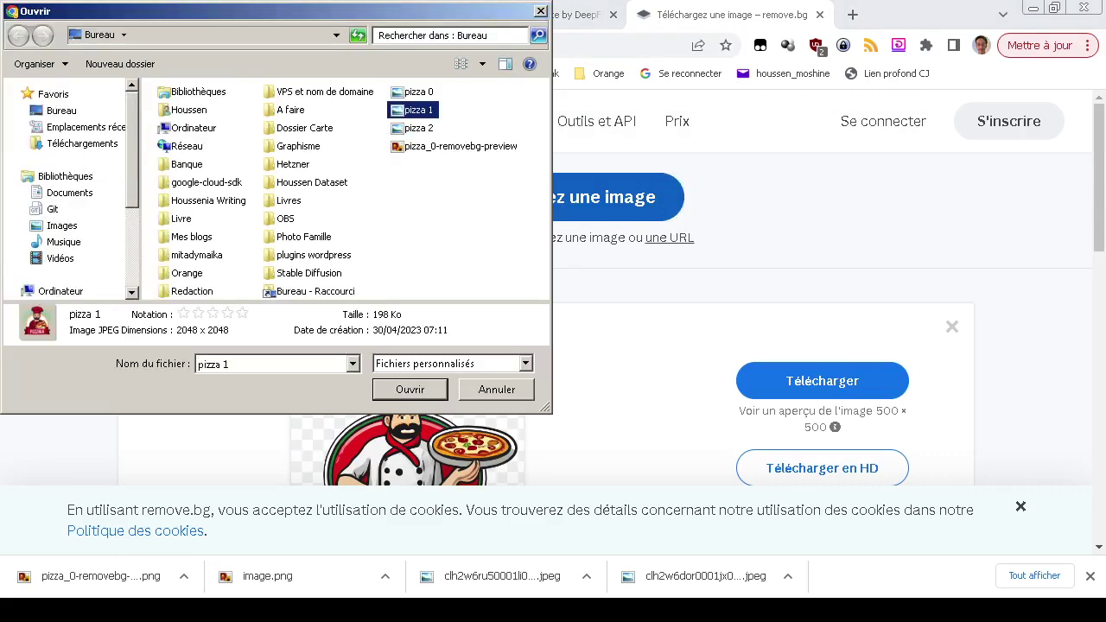
{"action": "key", "text": "Return"}
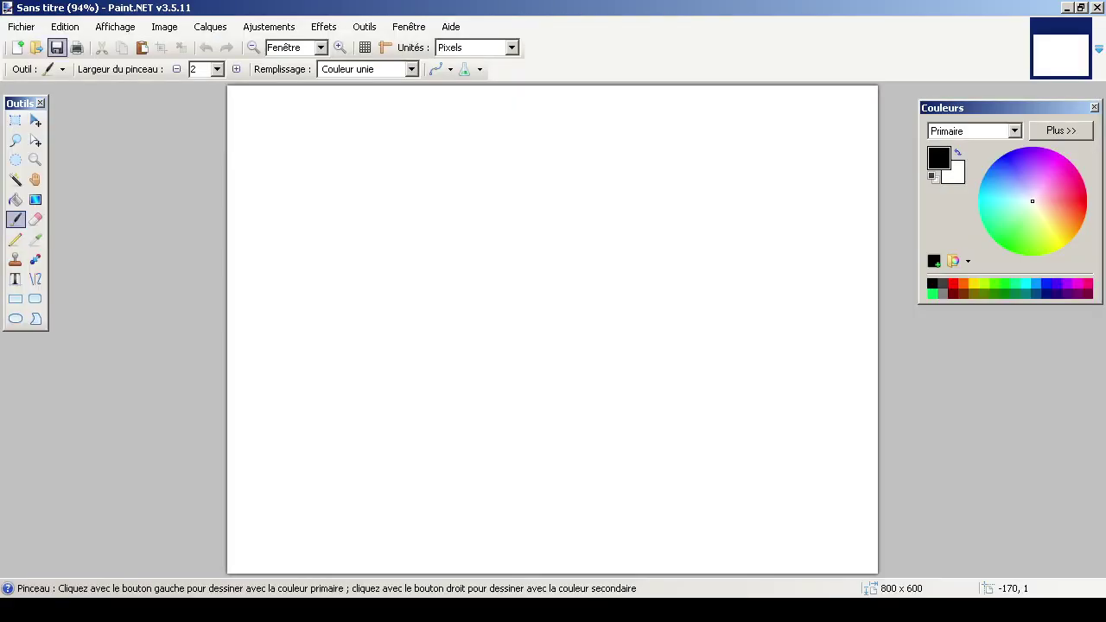
Step: Switch to Paint.NET and open the pizza 1 logo from the Desktop
{"action": "left_click", "coordinate": [38, 48]}
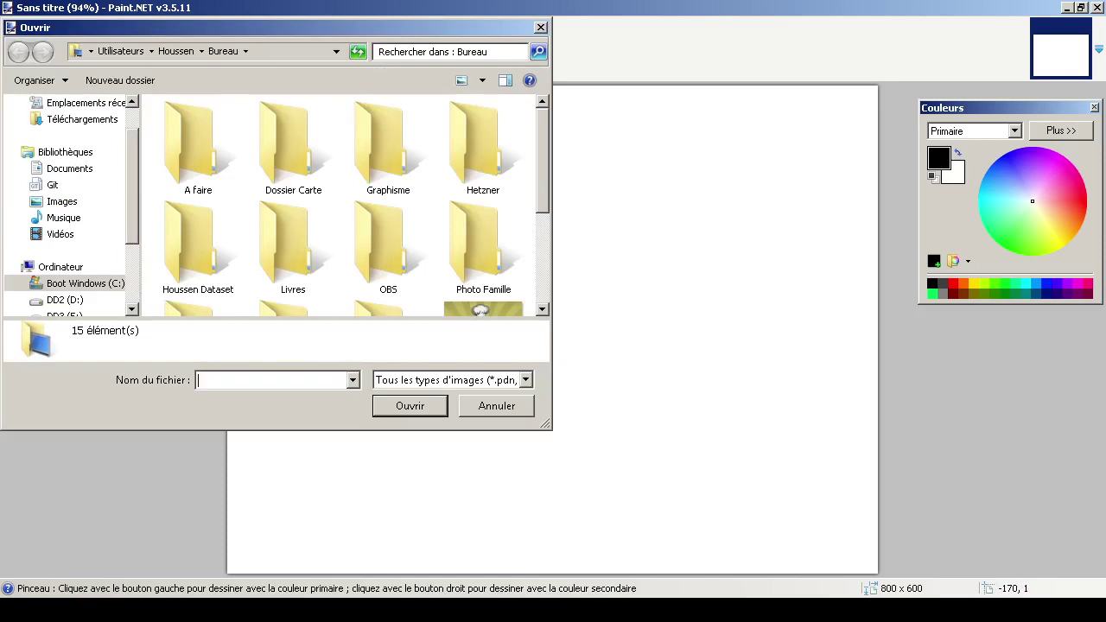
{"action": "left_click", "coordinate": [389, 246]}
{"action": "scroll", "coordinate": [389, 246], "scroll_direction": "down", "scroll_amount": 3}
{"action": "double_click", "coordinate": [197, 251]}
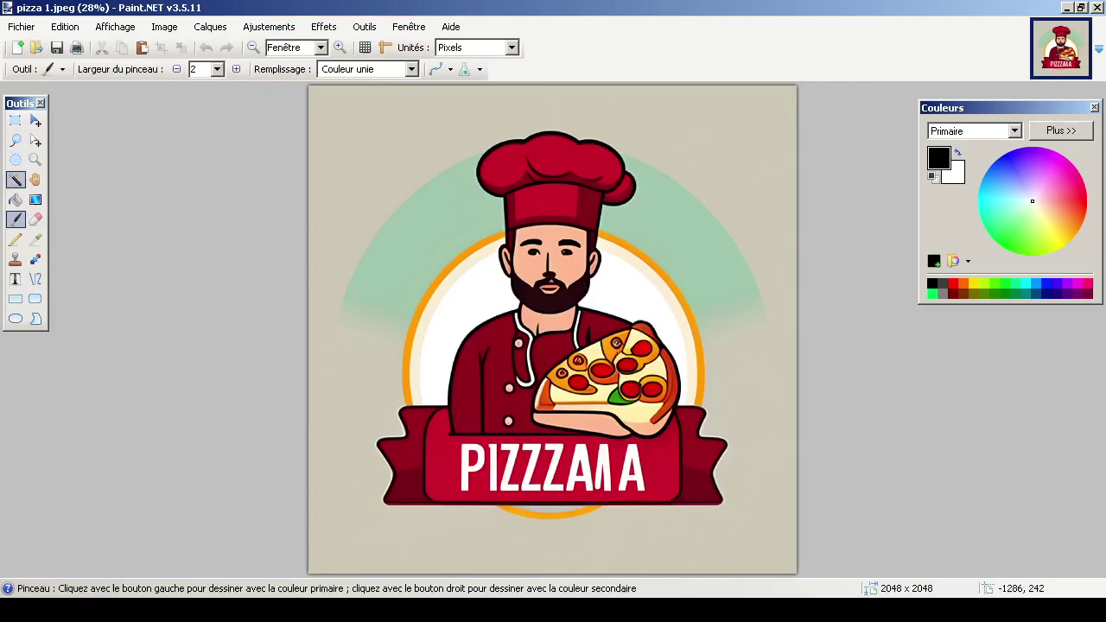
Step: Select the beige background around the logo with the Magic Wand at 26% tolerance and delete it
{"action": "left_click", "coordinate": [15, 178]}
{"action": "left_click", "coordinate": [417, 69]}
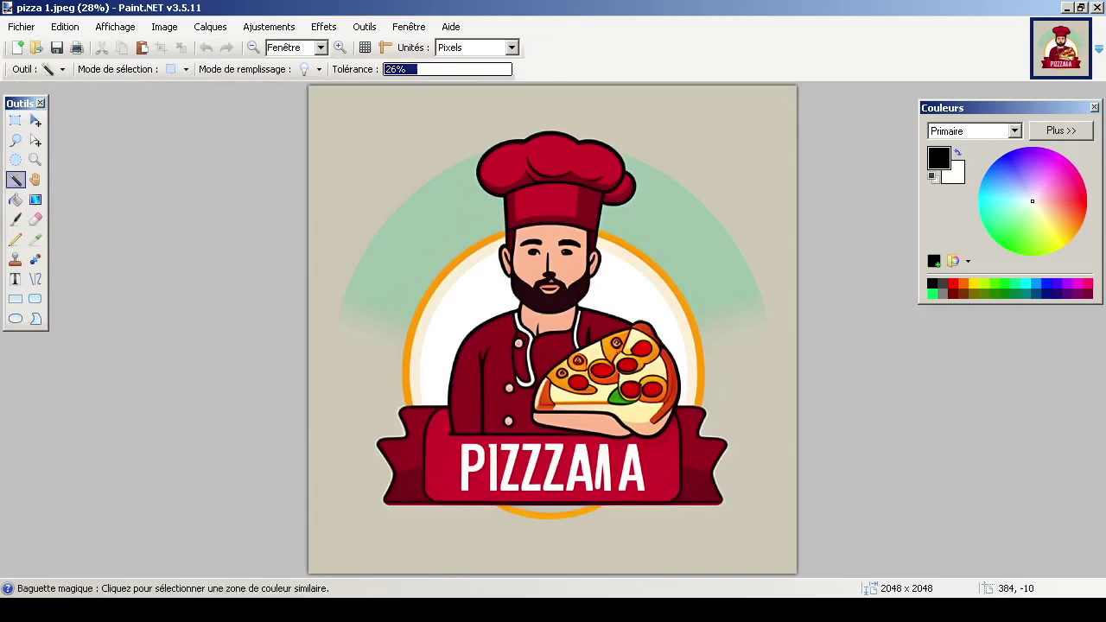
{"action": "left_click", "coordinate": [363, 164]}
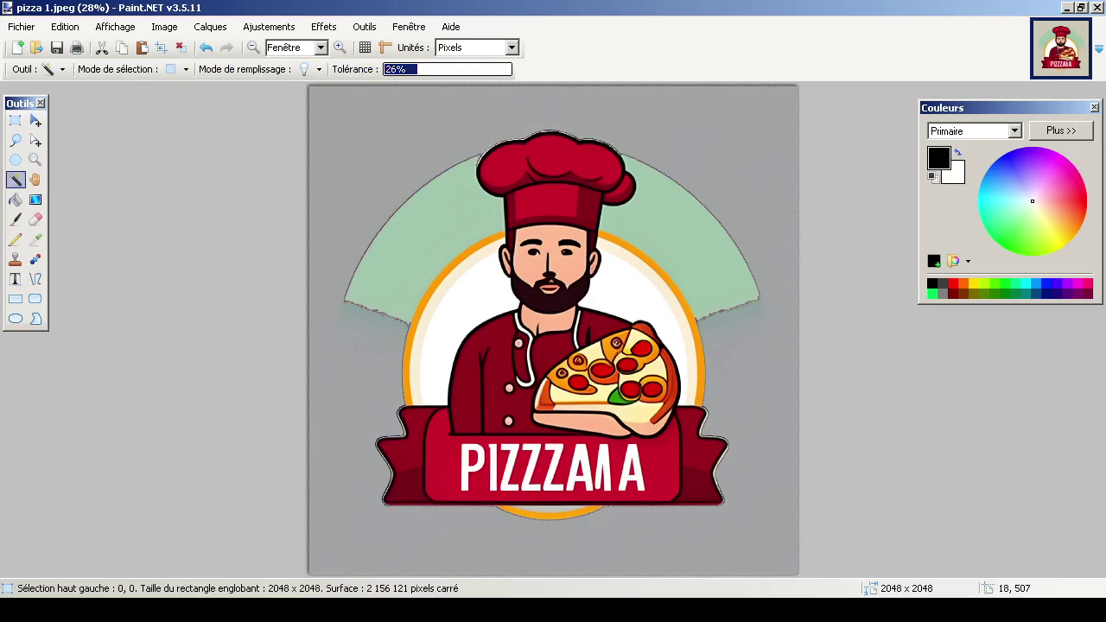
{"action": "key", "text": "Delete"}
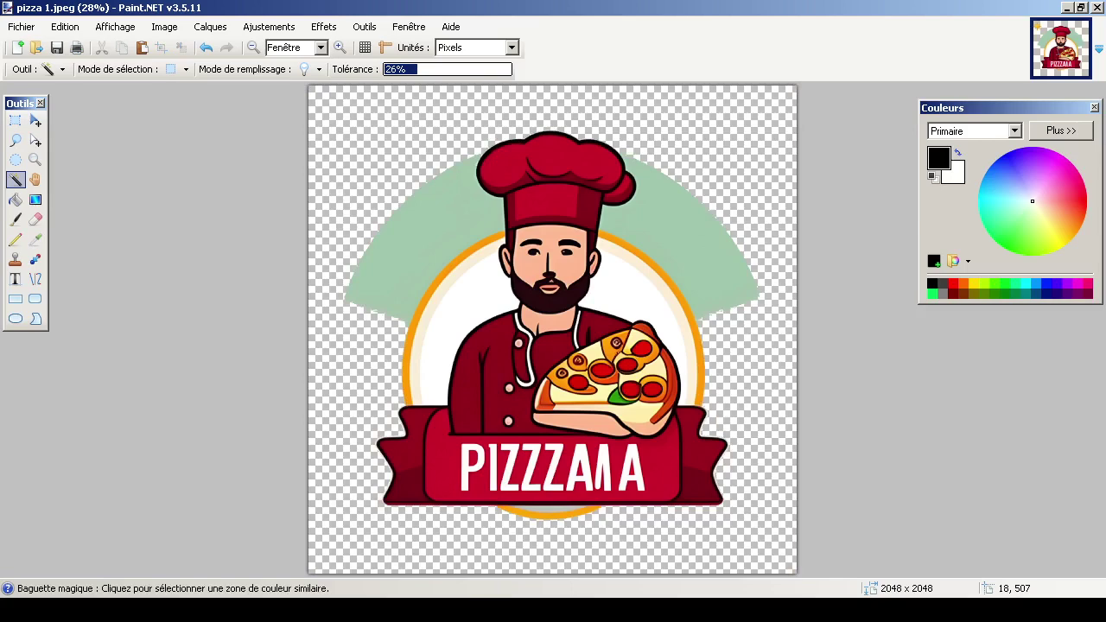
Step: Save the transparent logo under the new name pizza 1-1 in PNG format, with the colour depth detected automatically
{"action": "left_click", "coordinate": [22, 26]}
{"action": "left_click", "coordinate": [44, 163]}
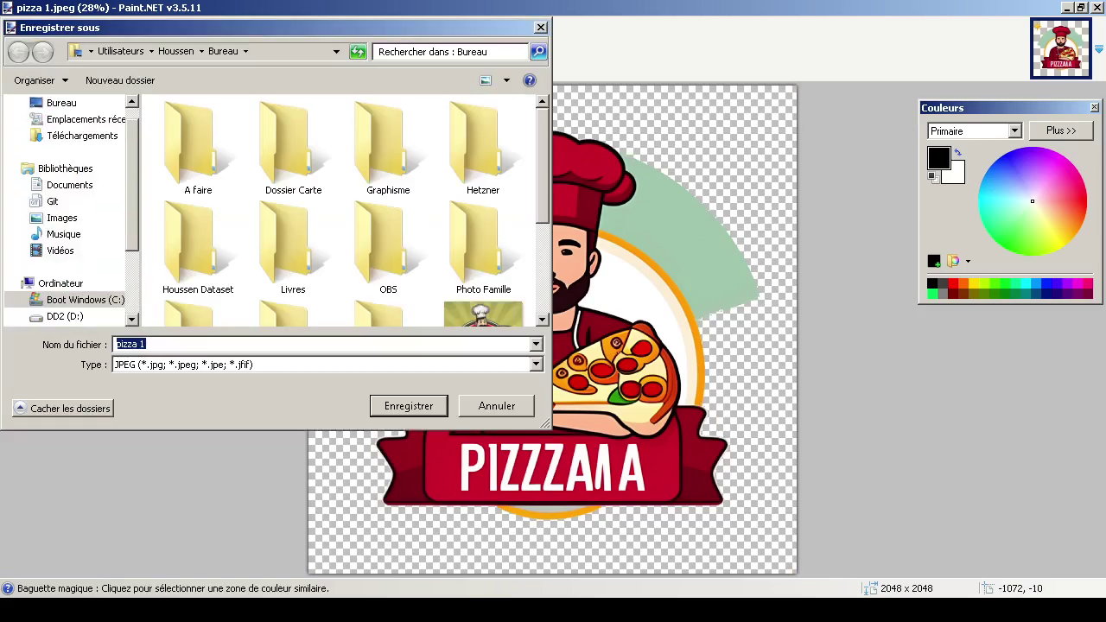
{"action": "key", "text": "End"}
{"action": "type", "text": "-"}
{"action": "key", "text": "Tab"}
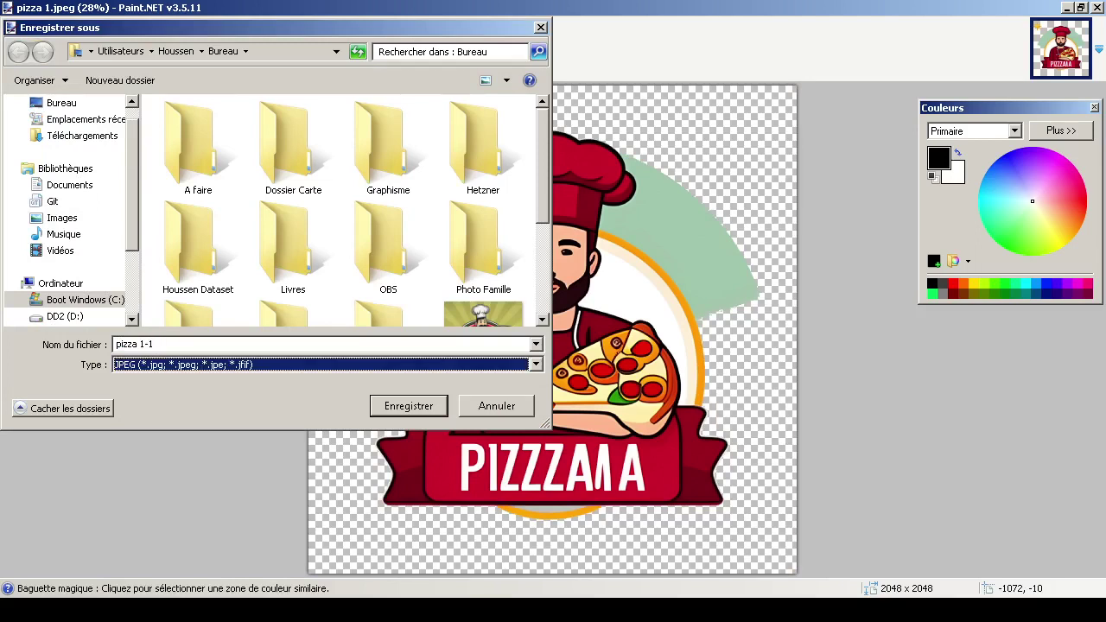
{"action": "key", "text": "Down"}
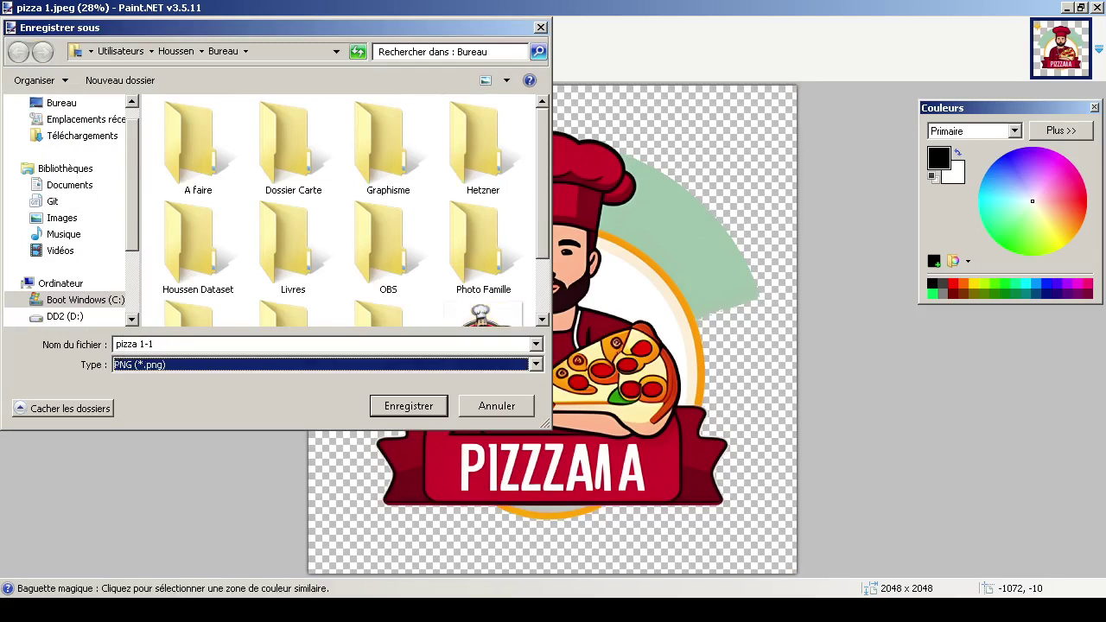
{"action": "key", "text": "Return"}
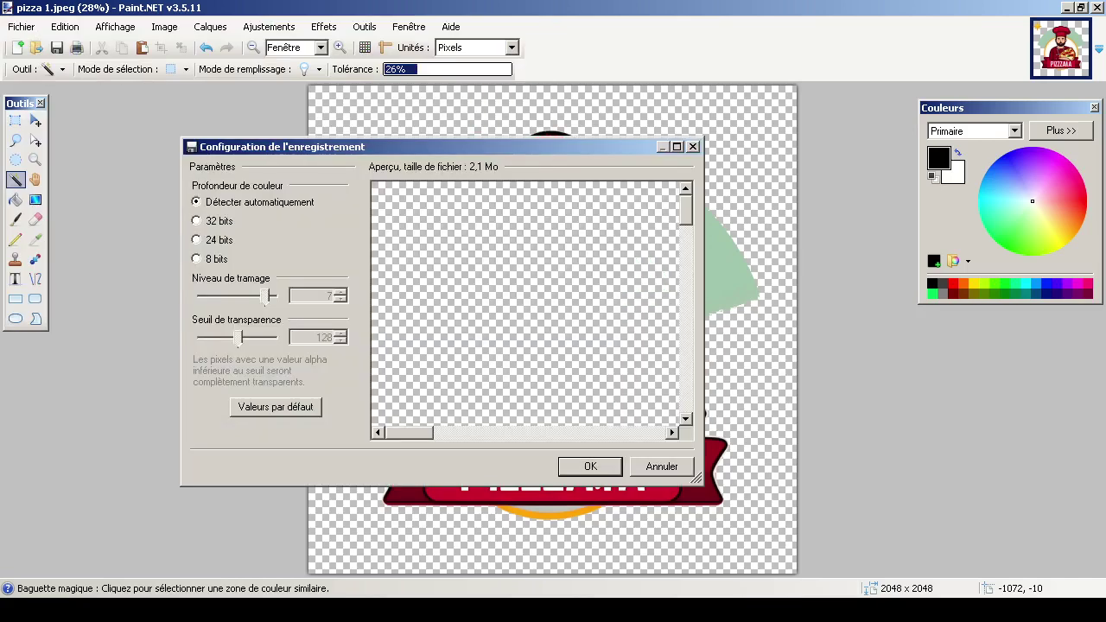
{"action": "key", "text": "Return"}
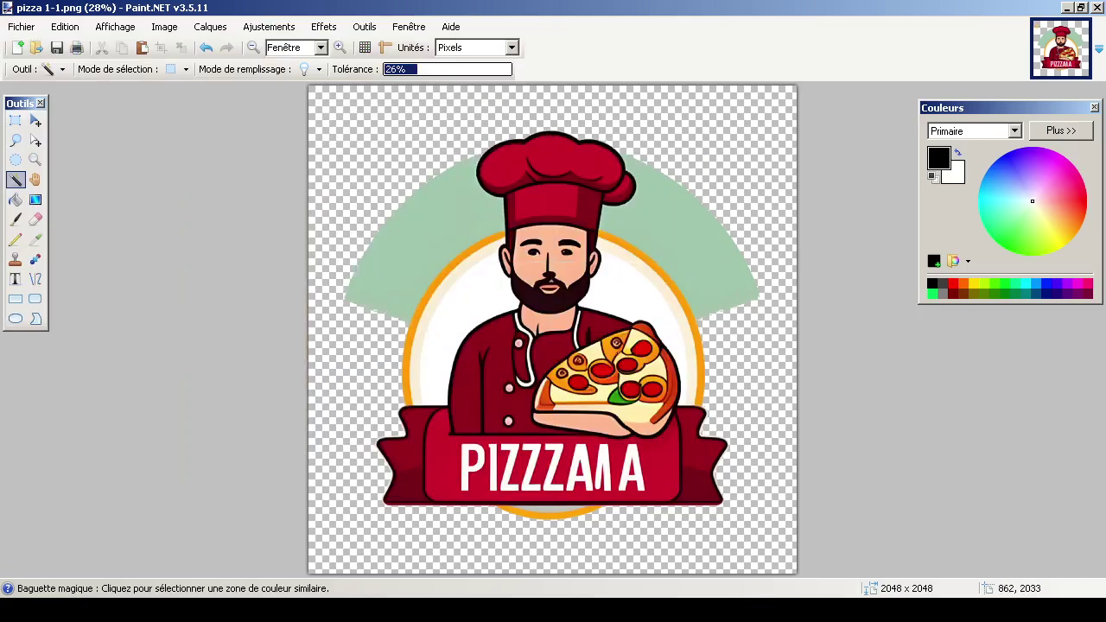
Step: Switch to XnView MP and delete pizza 0.jpg from the Desktop folder
{"action": "key", "text": "alt+Tab"}
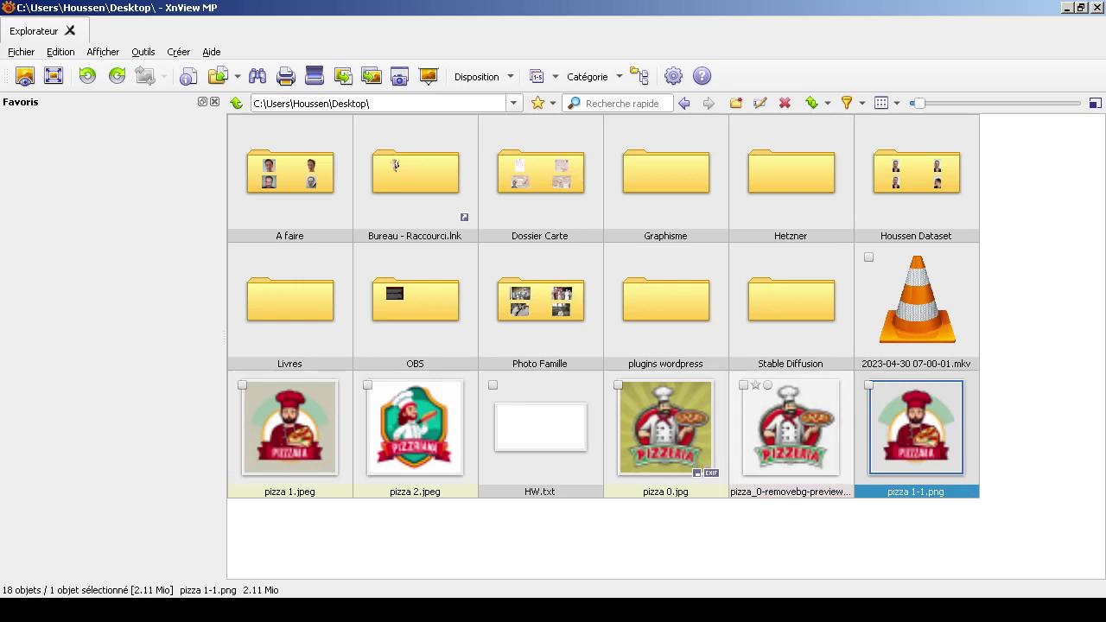
{"action": "key", "text": "Left"}
{"action": "key", "text": "Left"}
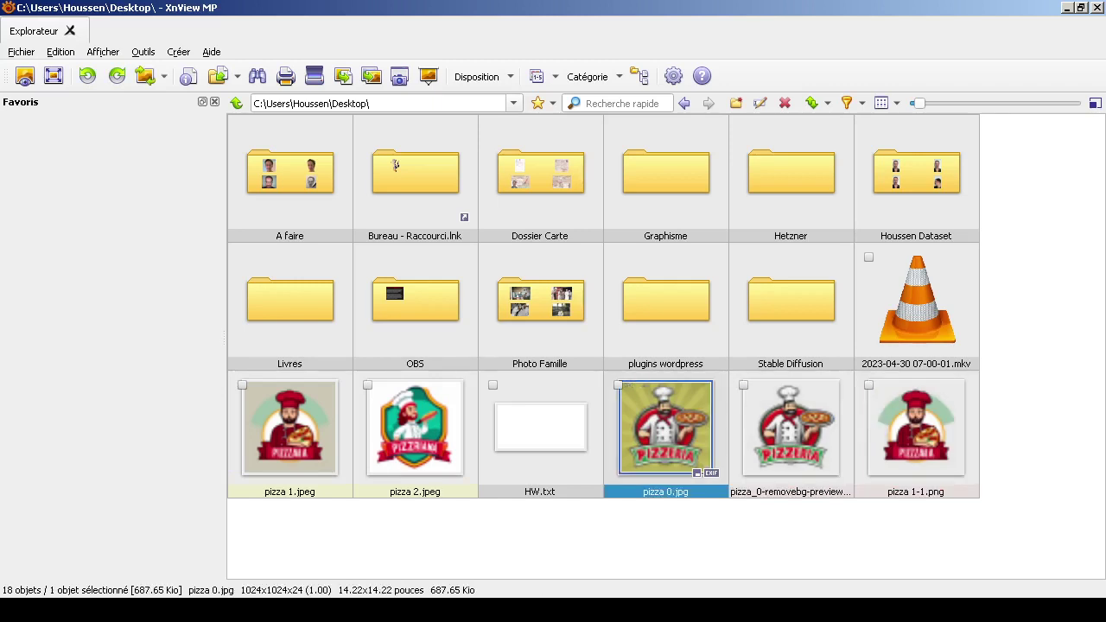
{"action": "key", "text": "Delete"}
{"action": "key", "text": "Return"}
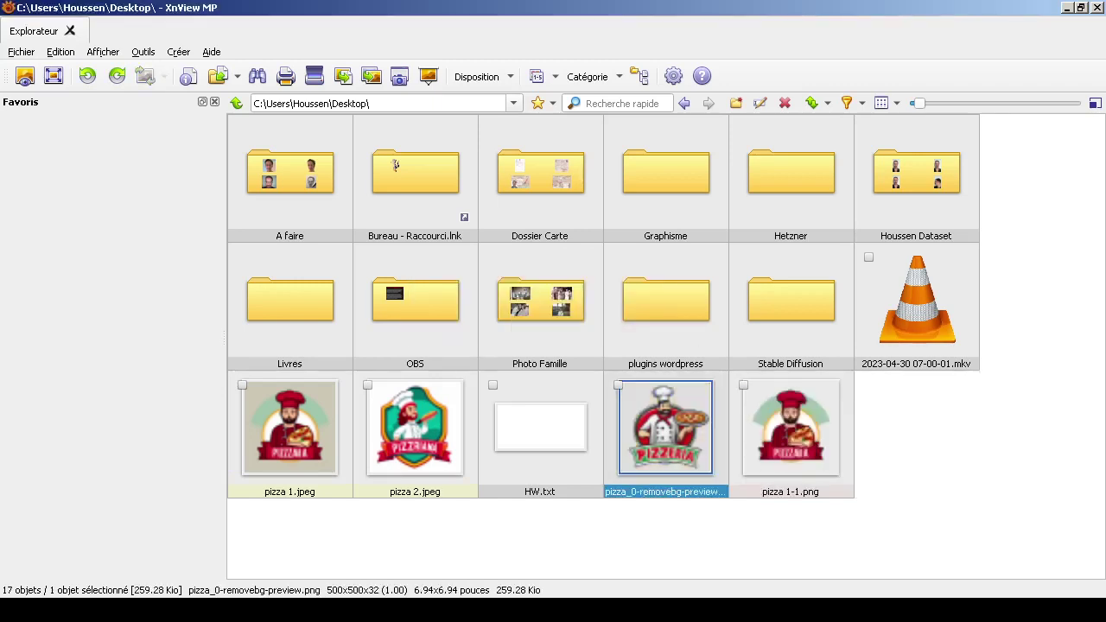
{"action": "key", "text": "Right"}
{"action": "key", "text": "Left"}
{"action": "key", "text": "Left"}
{"action": "key", "text": "Left"}
{"action": "key", "text": "Left"}
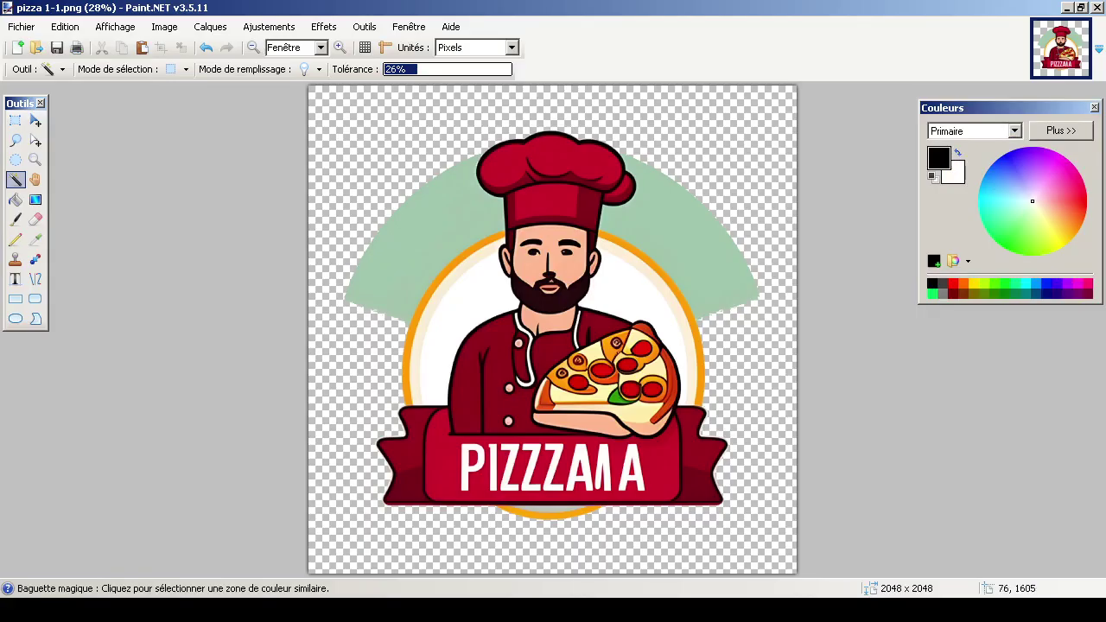
Step: Return to Paint.NET, close pizza 1-1.png and open the pizza 2 logo from the Desktop
{"action": "key", "text": "ctrl+w"}
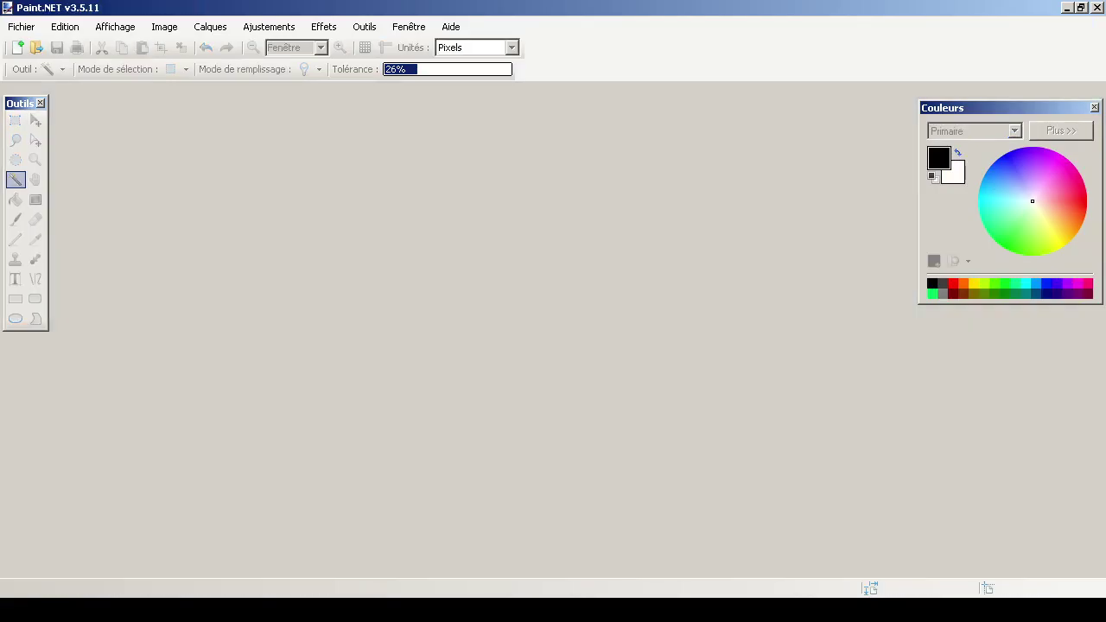
{"action": "key", "text": "ctrl+o"}
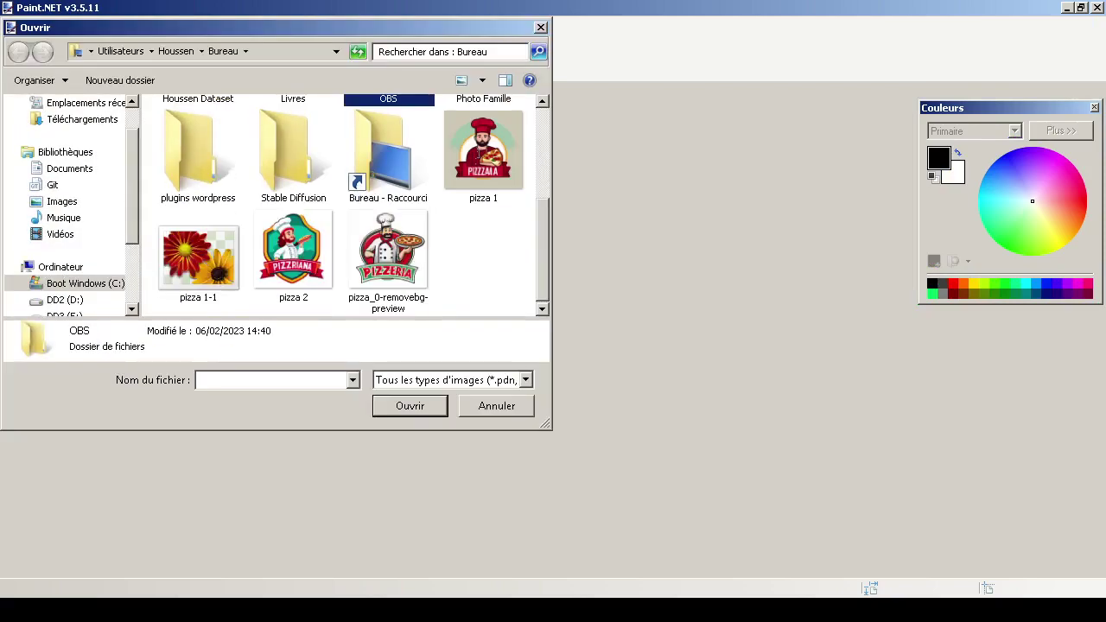
{"action": "key", "text": "Down"}
{"action": "key", "text": "Left"}
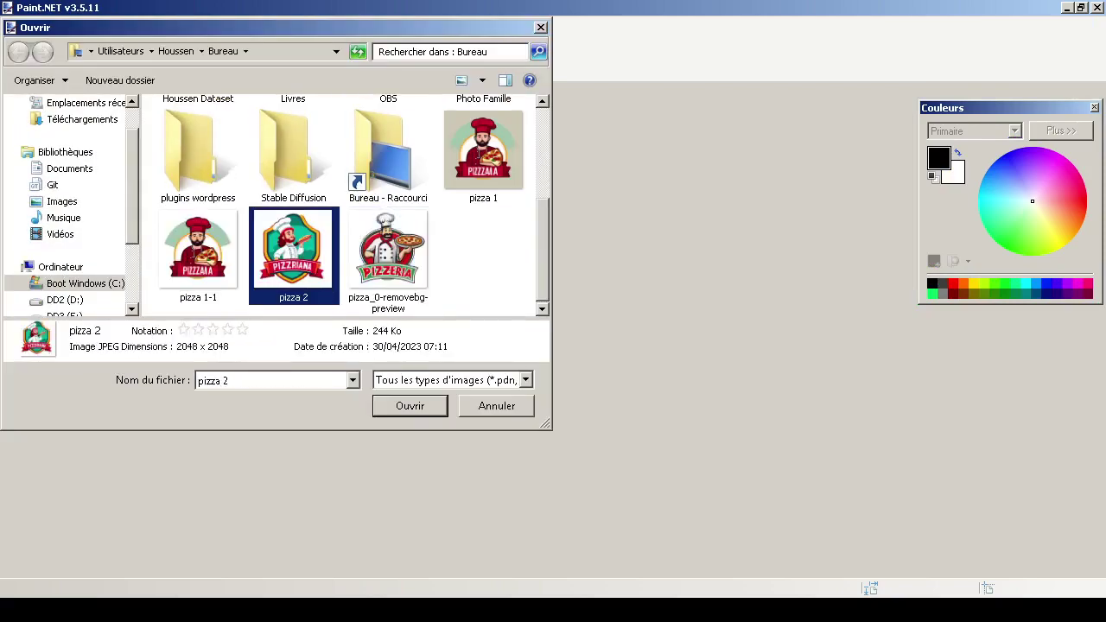
{"action": "key", "text": "Return"}
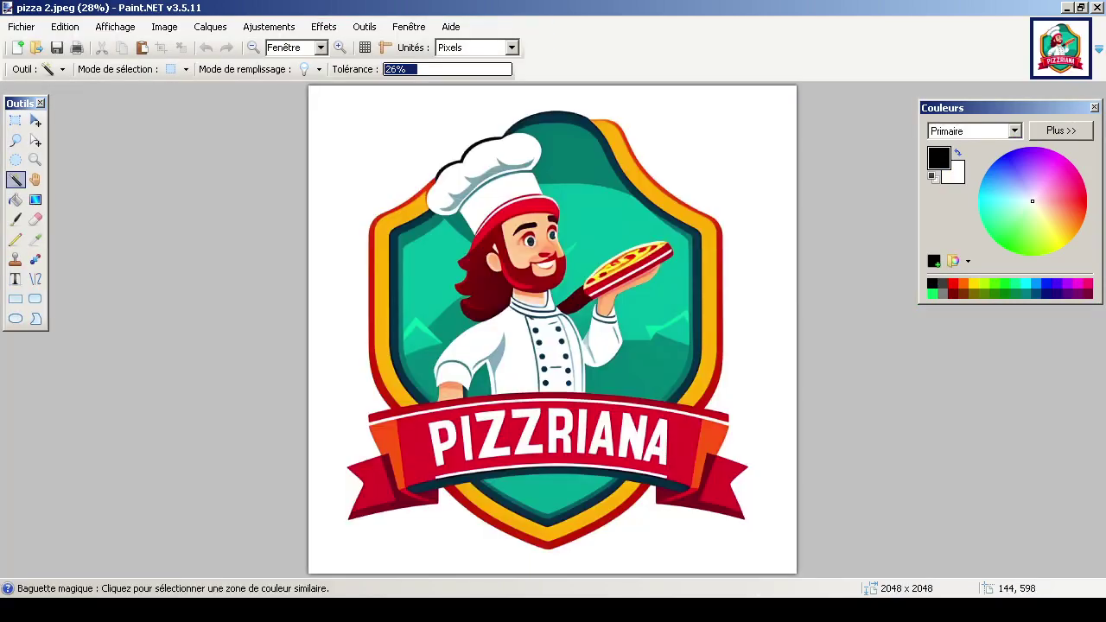
Step: Select the white background around the green-shield logo with the Magic Wand, delete it and clear the selection
{"action": "left_click", "coordinate": [344, 228]}
{"action": "key", "text": "Delete"}
{"action": "key", "text": "ctrl+d"}
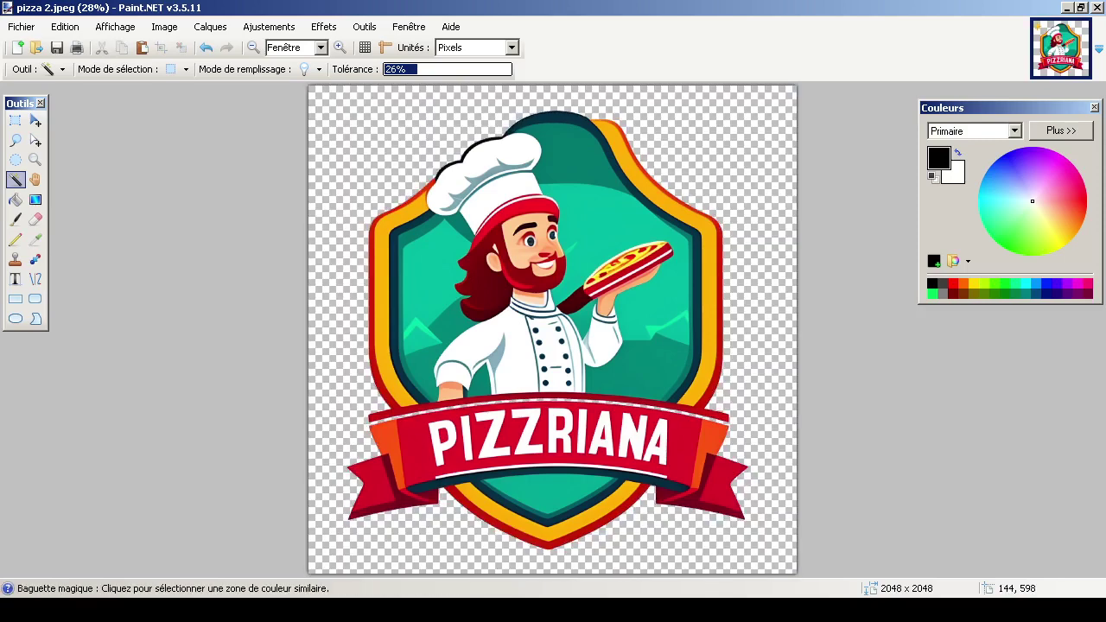
Step: Save the transparent green-shield logo as pizza 2-2 in PNG format with automatic colour depth, and close the image
{"action": "left_click", "coordinate": [20, 27]}
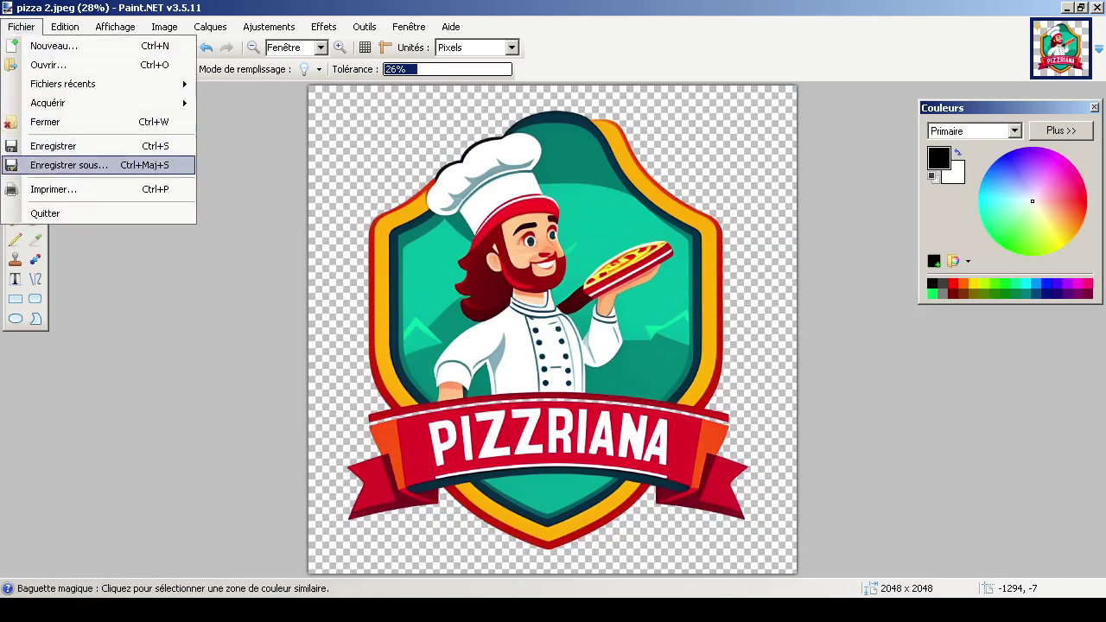
{"action": "left_click", "coordinate": [69, 165]}
{"action": "key", "text": "End"}
{"action": "type", "text": "-"}
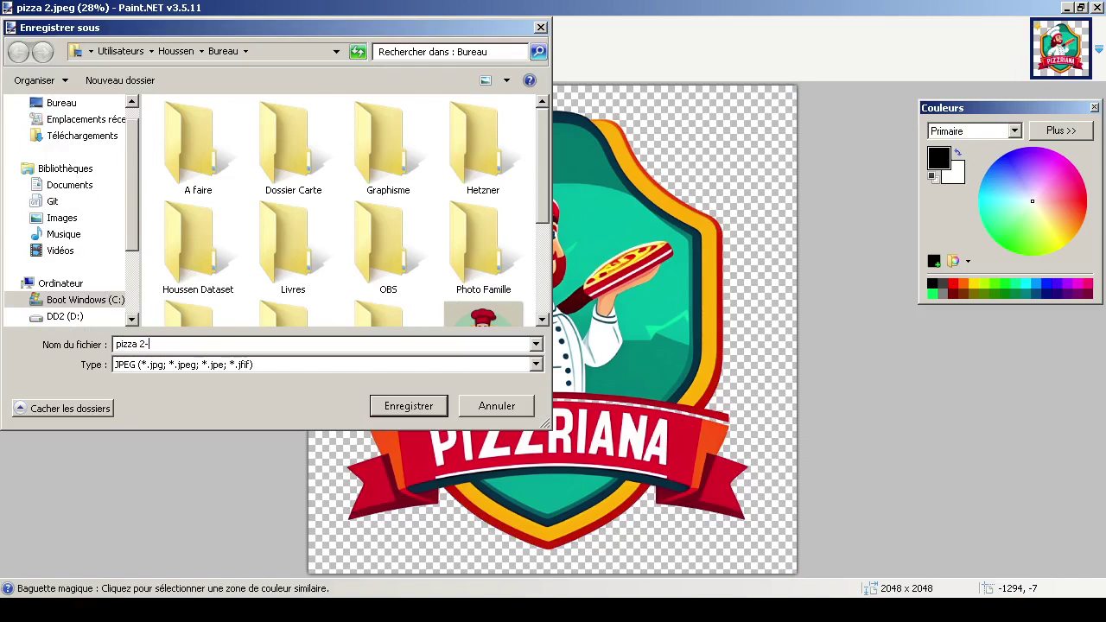
{"action": "type", "text": "2"}
{"action": "key", "text": "Tab"}
{"action": "key", "text": "Down"}
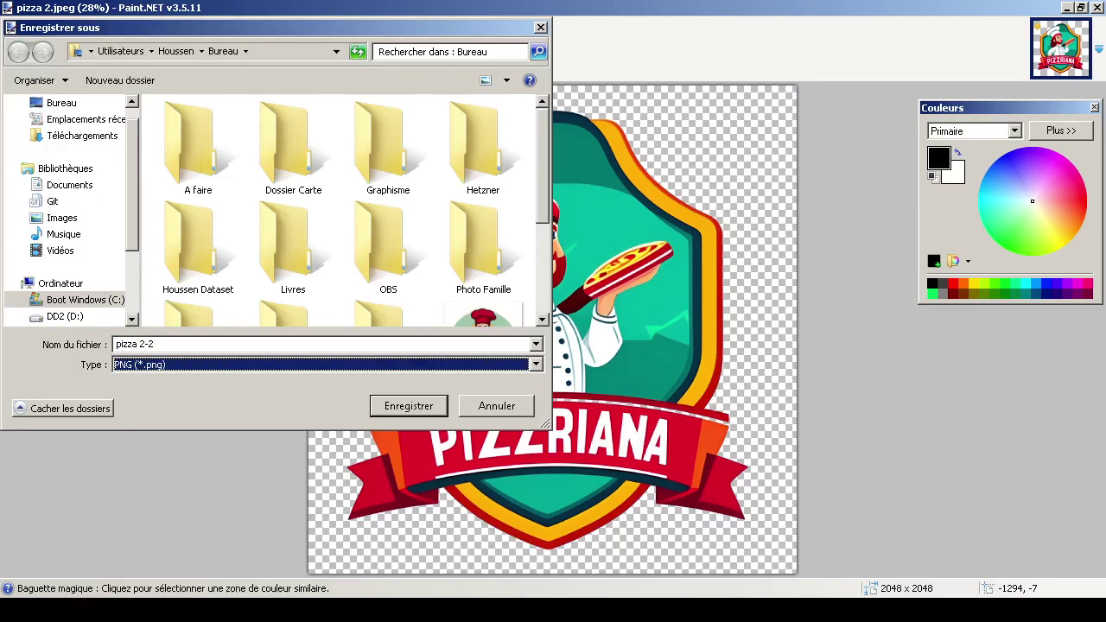
{"action": "key", "text": "Return"}
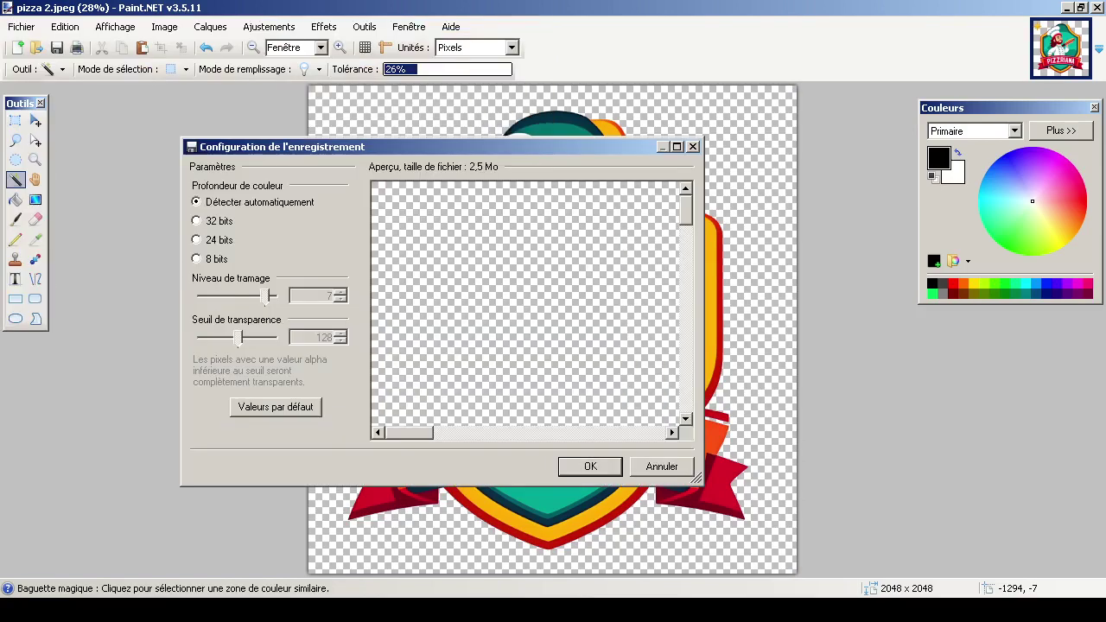
{"action": "key", "text": "Return"}
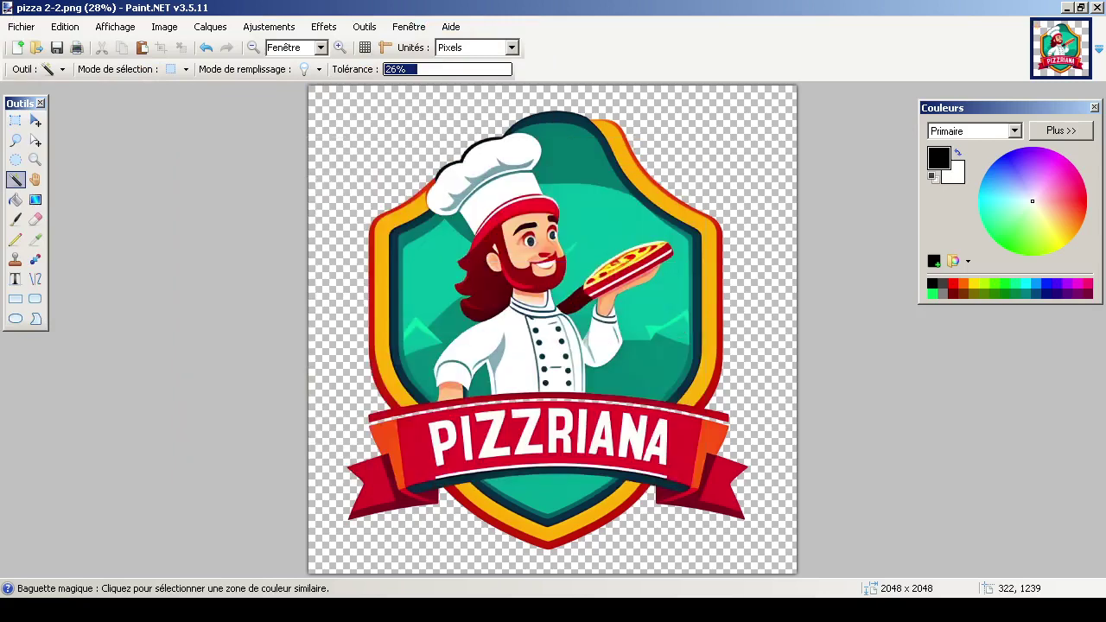
{"action": "key", "text": "ctrl+w"}
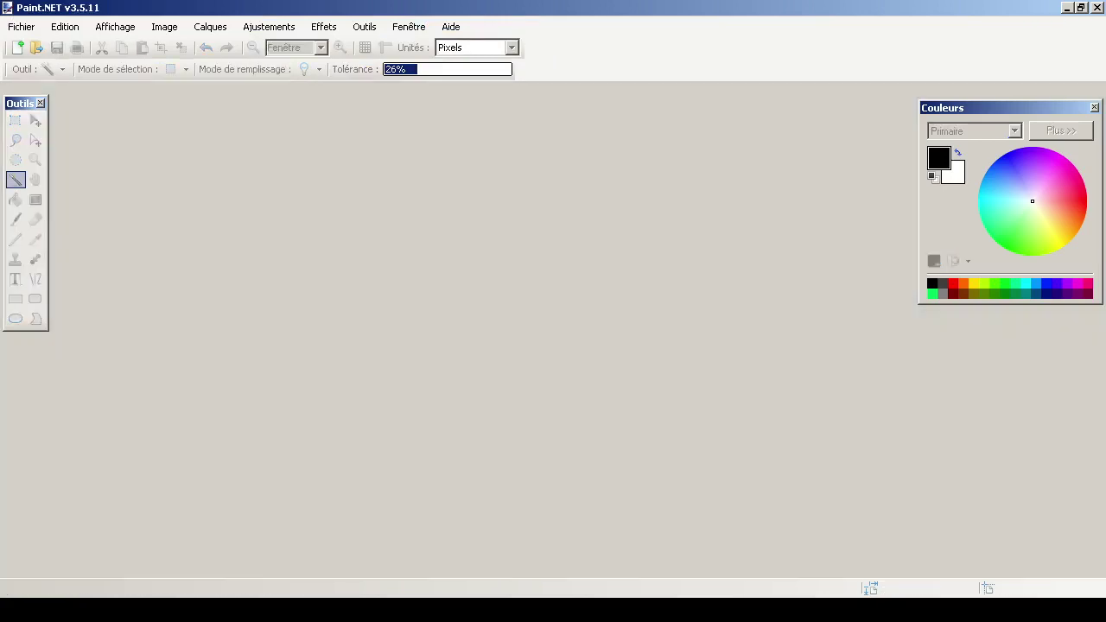
Step: Switch to XnView MP and delete the original files pizza 2.jpeg and pizza 1.jpeg from the Desktop folder
{"action": "key", "text": "alt+Tab"}
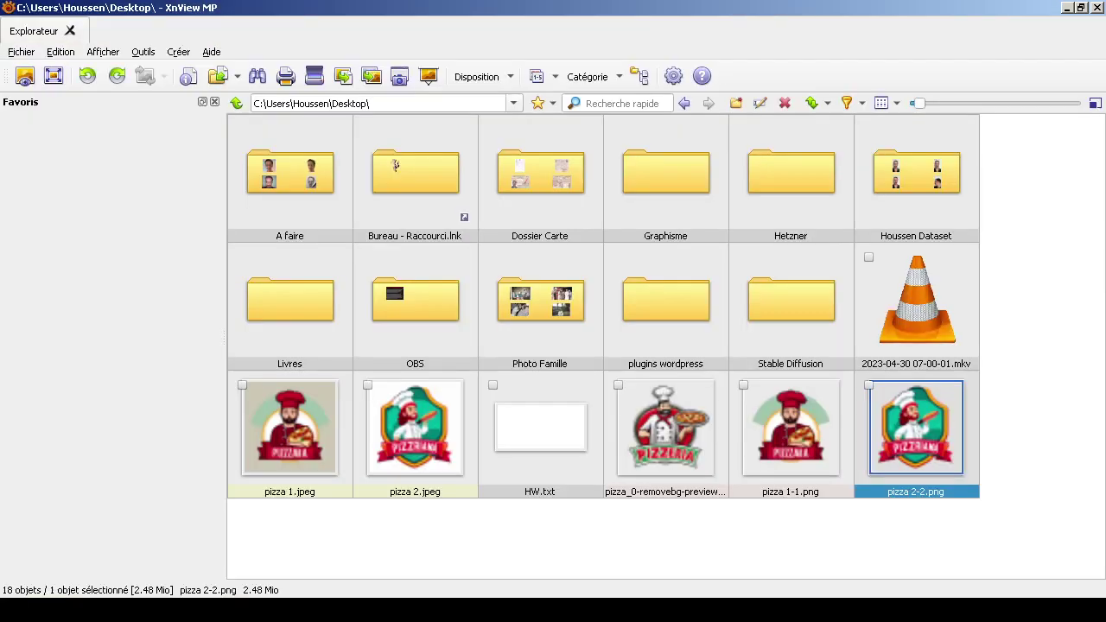
{"action": "left_click", "coordinate": [414, 427]}
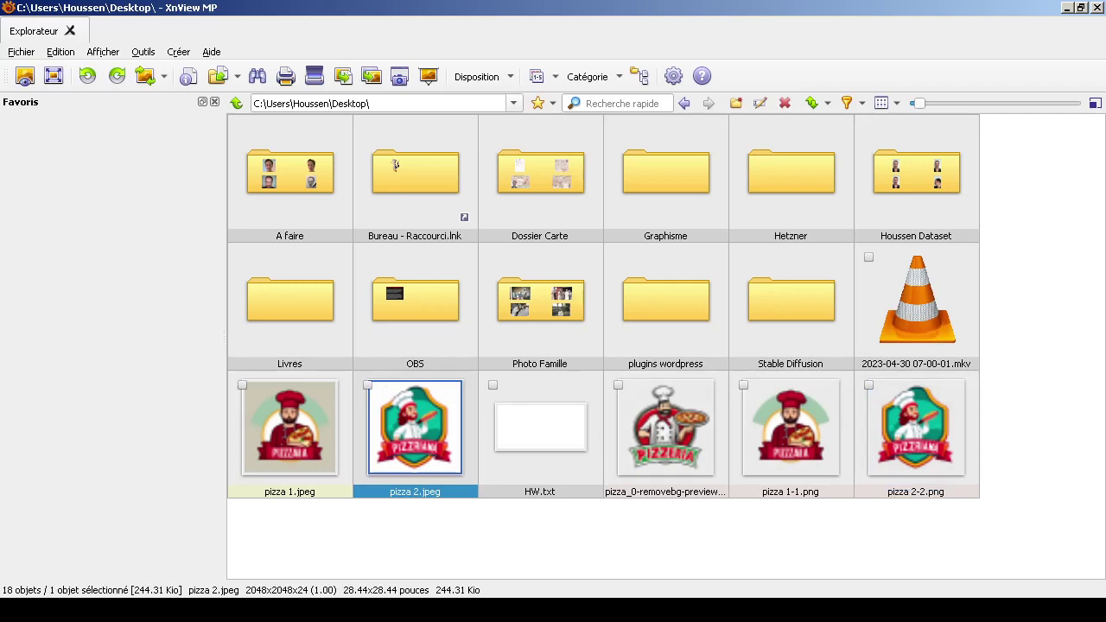
{"action": "key", "text": "Delete"}
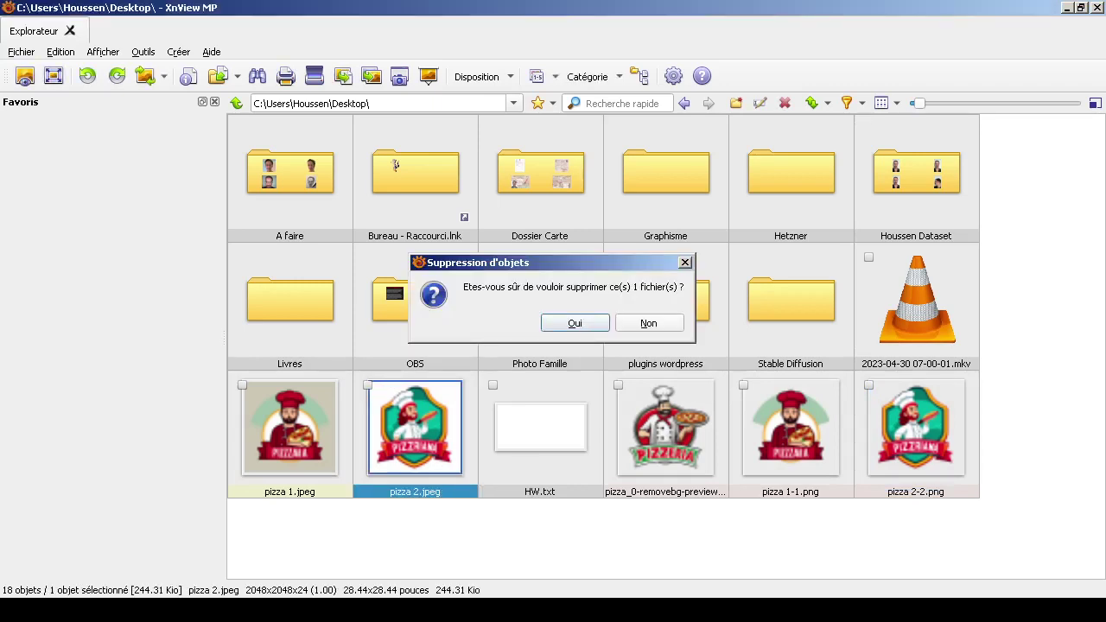
{"action": "key", "text": "Return"}
{"action": "left_click", "coordinate": [289, 428]}
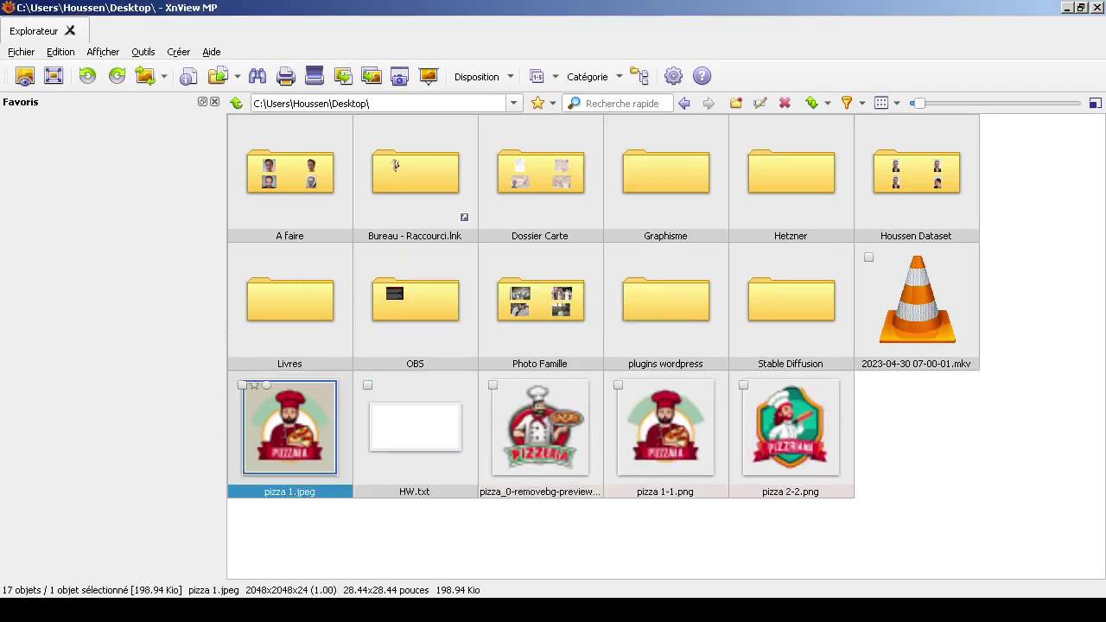
{"action": "key", "text": "Delete"}
{"action": "key", "text": "Return"}
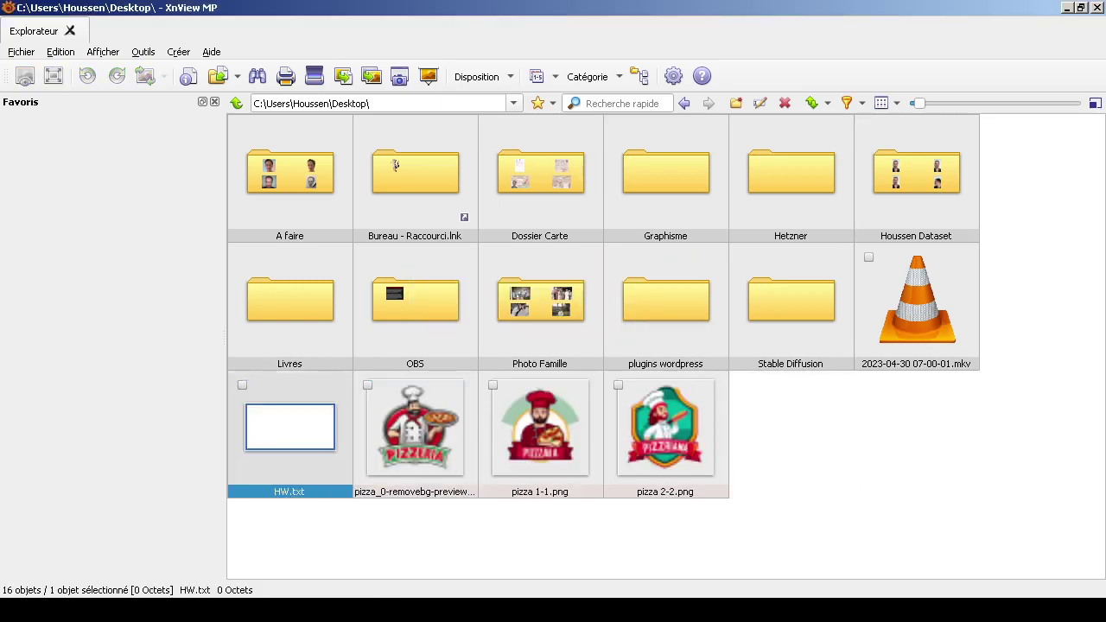
Step: Rename the pizza_0-removebg-preview file as pizza 0, keeping its png extension
{"action": "left_click", "coordinate": [415, 427]}
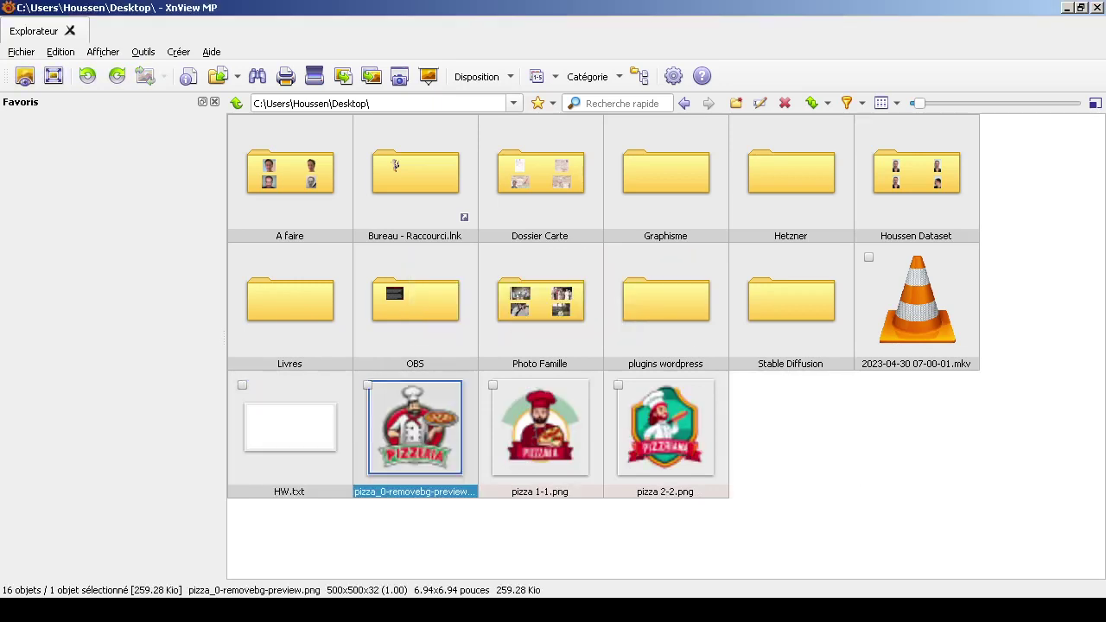
{"action": "key", "text": "F2"}
{"action": "type", "text": "p"}
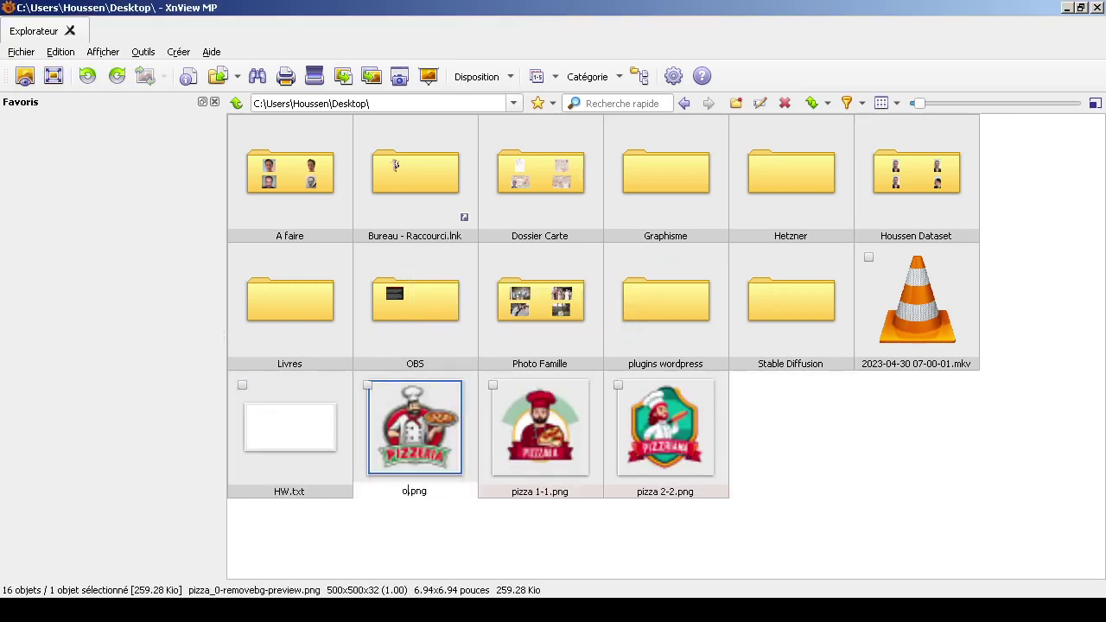
{"action": "key", "text": "BackSpace"}
{"action": "type", "text": "pizza 0"}
{"action": "key", "text": "Return"}
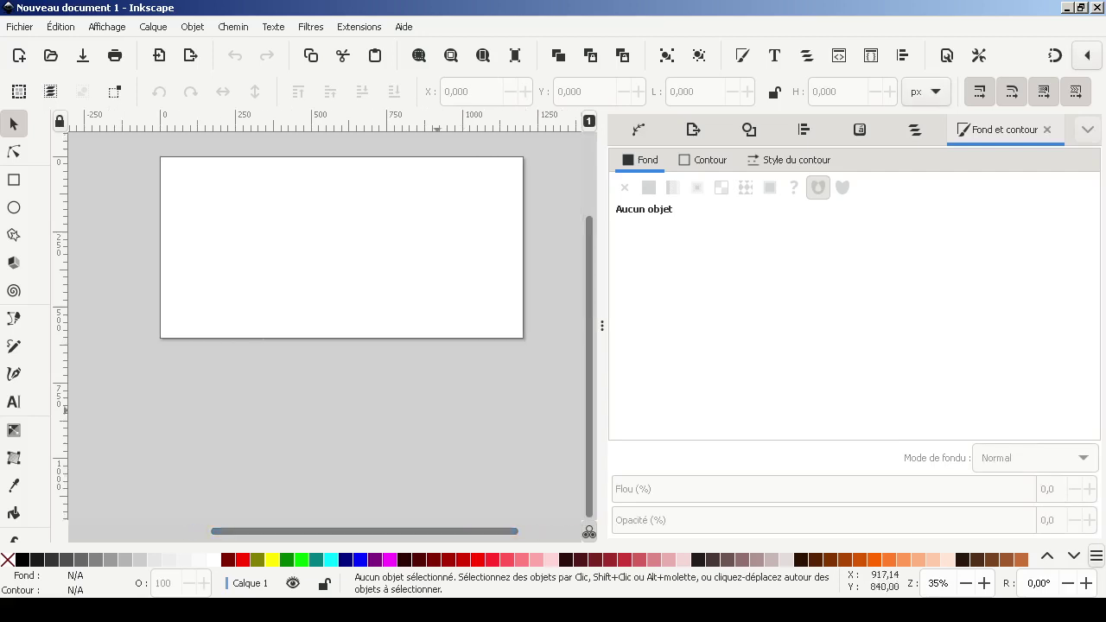
Step: Switch to Inkscape and open pizza 0.png from the Desktop, accepting the image import
{"action": "key", "text": "ctrl+o"}
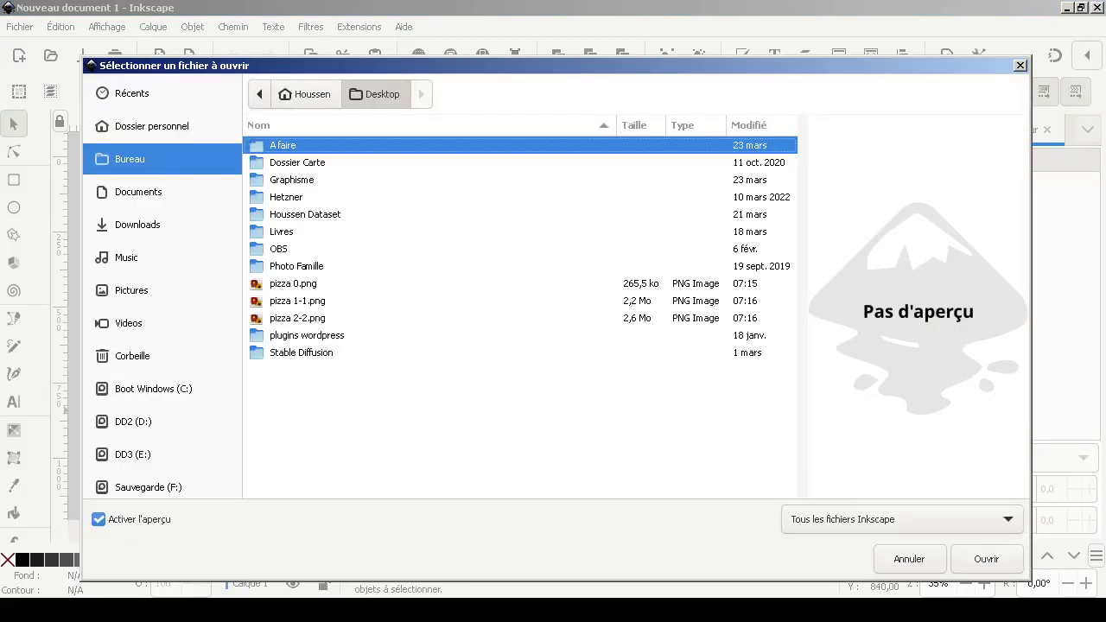
{"action": "left_click", "coordinate": [293, 283]}
{"action": "left_click", "coordinate": [986, 559]}
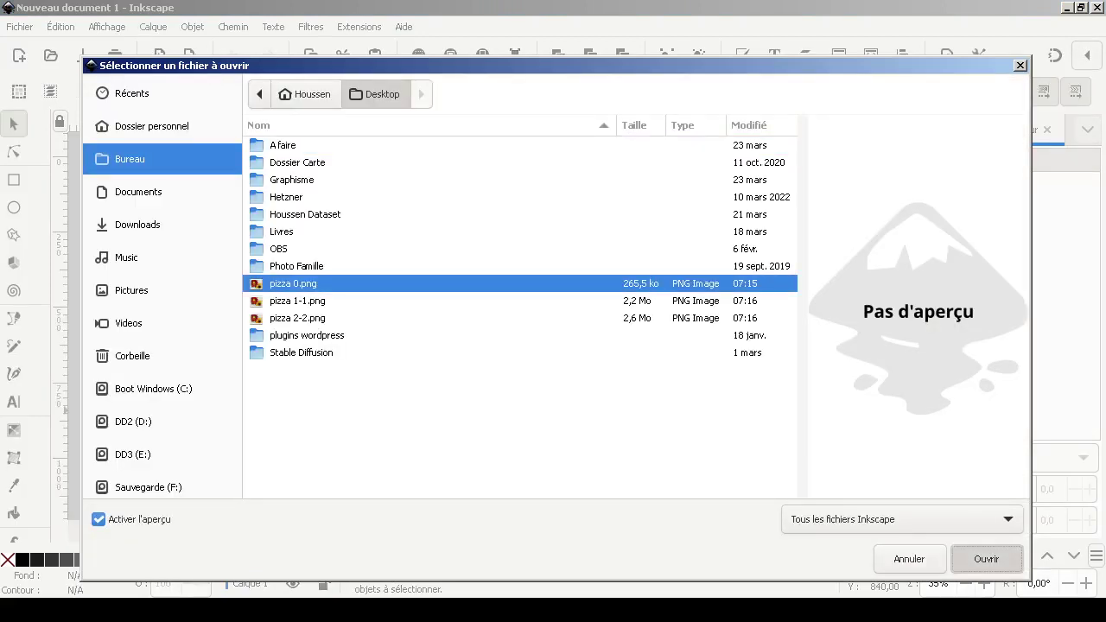
{"action": "left_click", "coordinate": [315, 240]}
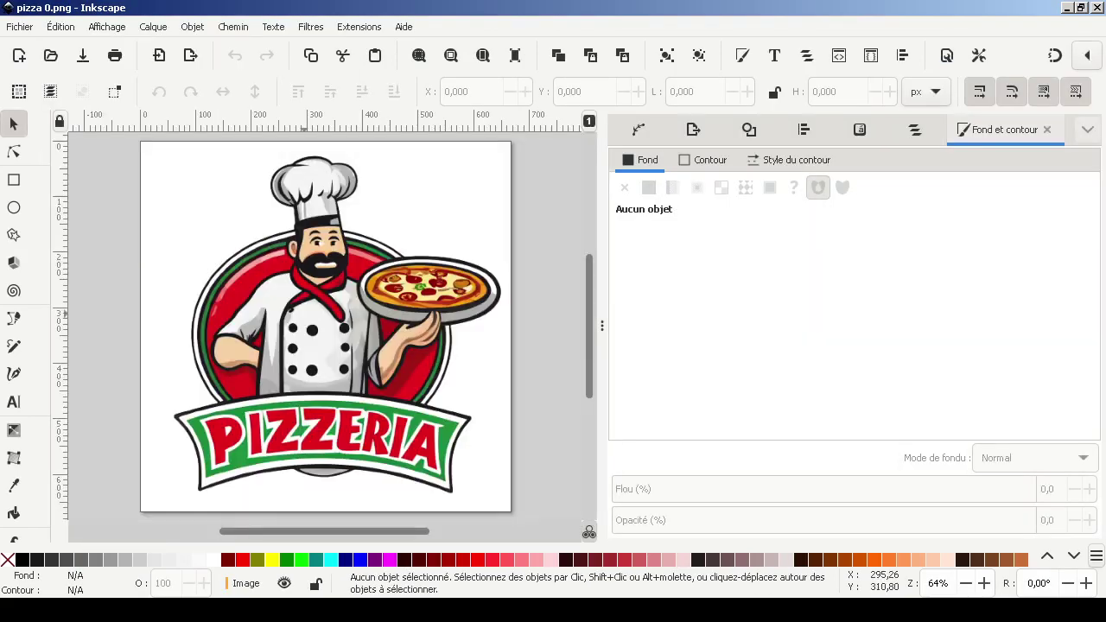
{"action": "left_click_drag", "start_coordinate": [324, 331], "coordinate": [471, 309]}
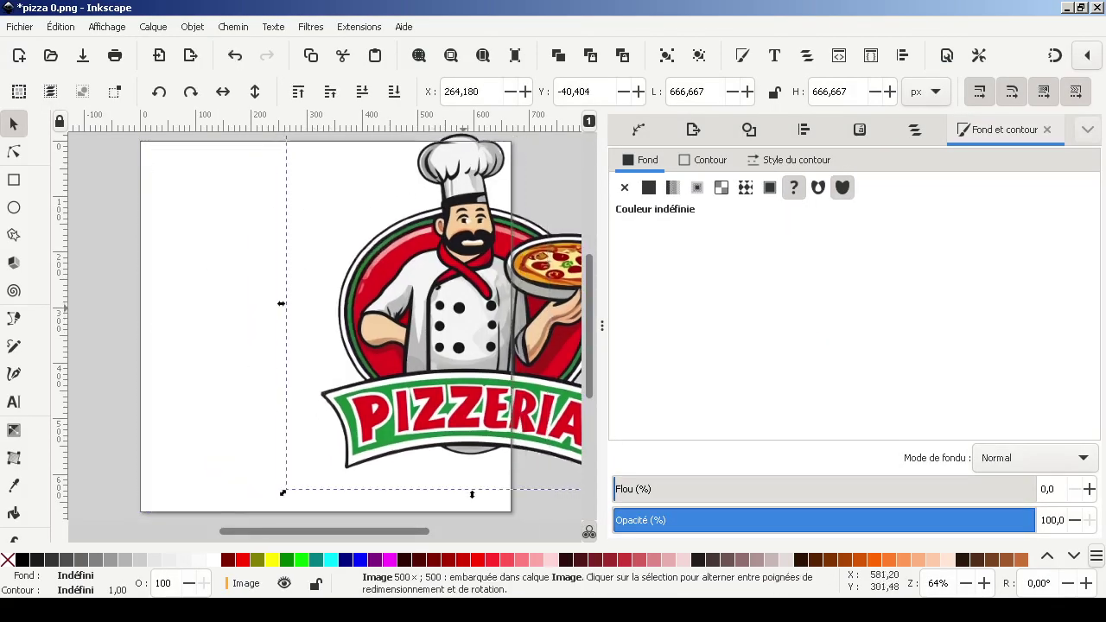
{"action": "key", "text": "ctrl+z"}
{"action": "scroll", "coordinate": [322, 328], "scroll_direction": "down", "scroll_amount": 2}
{"action": "scroll", "coordinate": [542, 327], "scroll_direction": "down", "scroll_amount": 2}
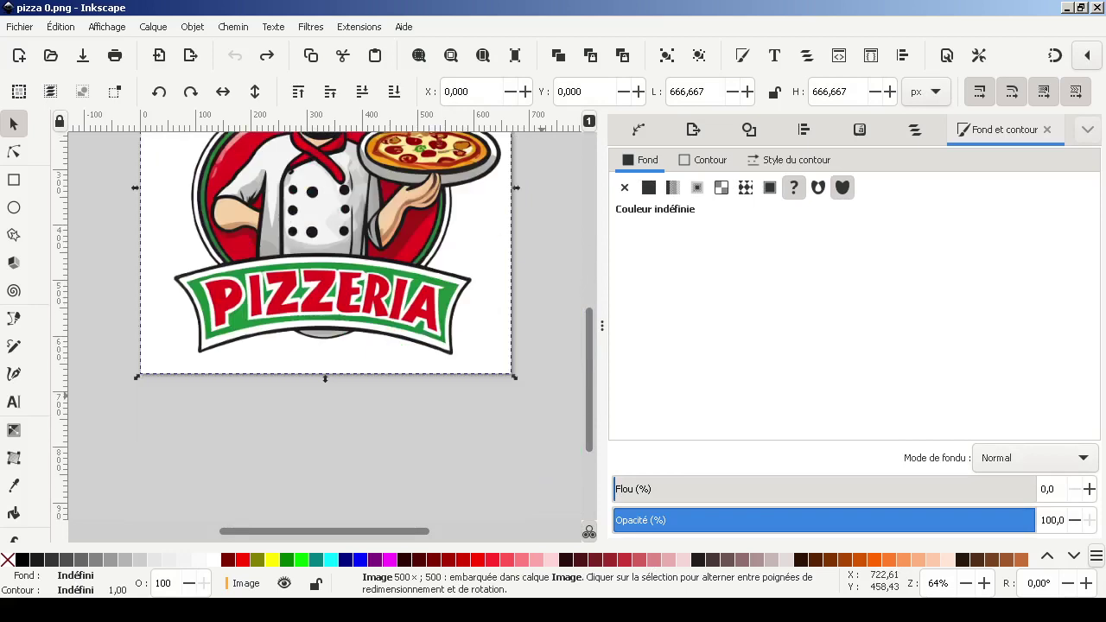
{"action": "scroll", "coordinate": [543, 327], "scroll_direction": "up", "scroll_amount": 4}
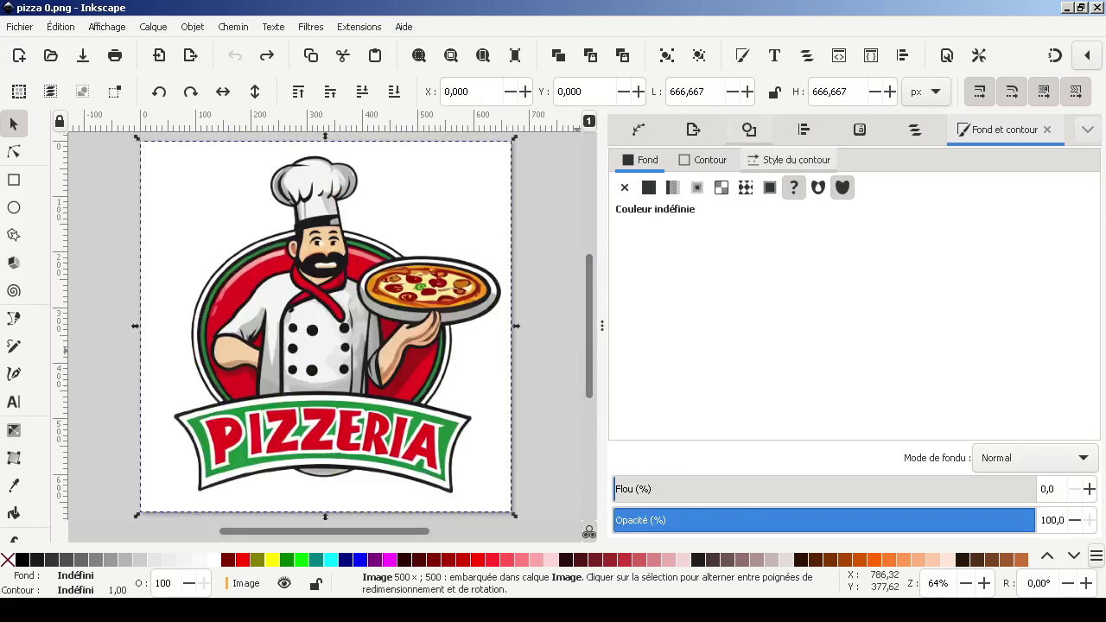
Step: Open bitmap tracing for the logo and compare the single-scan previews for Détection de contour and Seuil de luminosité, then deselect the image
{"action": "key", "text": "shift+alt+b"}
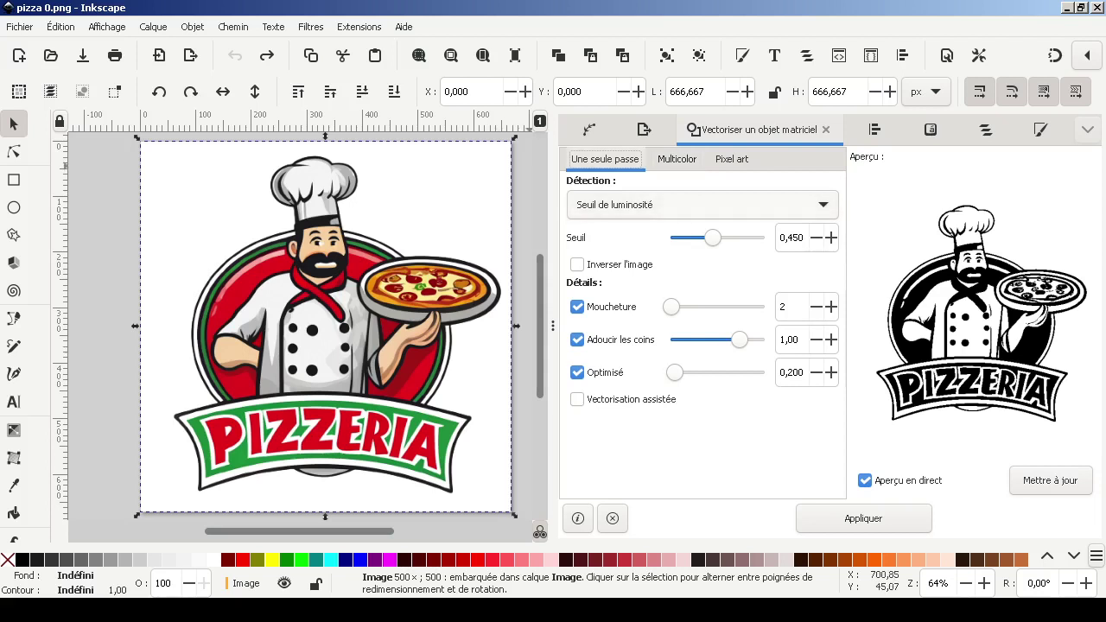
{"action": "left_click", "coordinate": [702, 205]}
{"action": "left_click", "coordinate": [683, 228]}
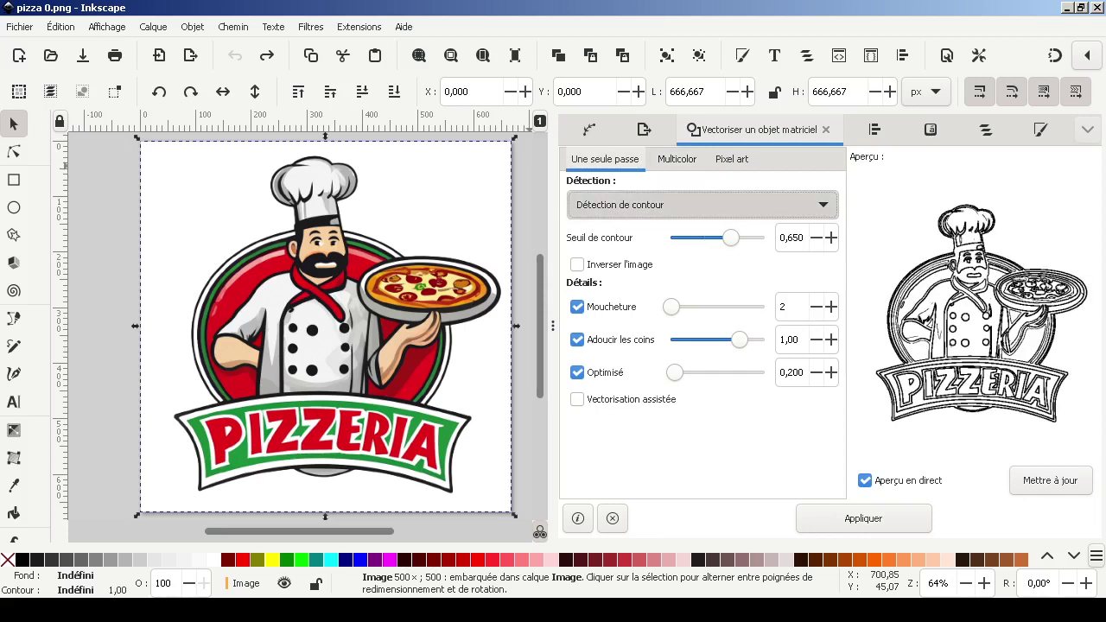
{"action": "scroll", "coordinate": [702, 204], "scroll_direction": "up", "scroll_amount": 1}
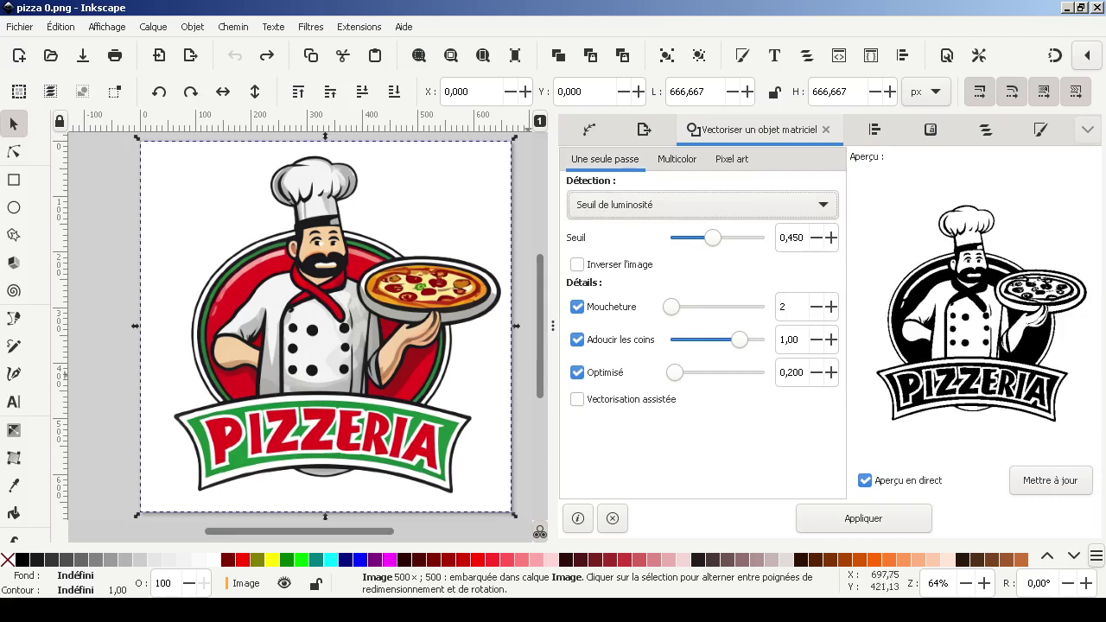
{"action": "left_click", "coordinate": [114, 362]}
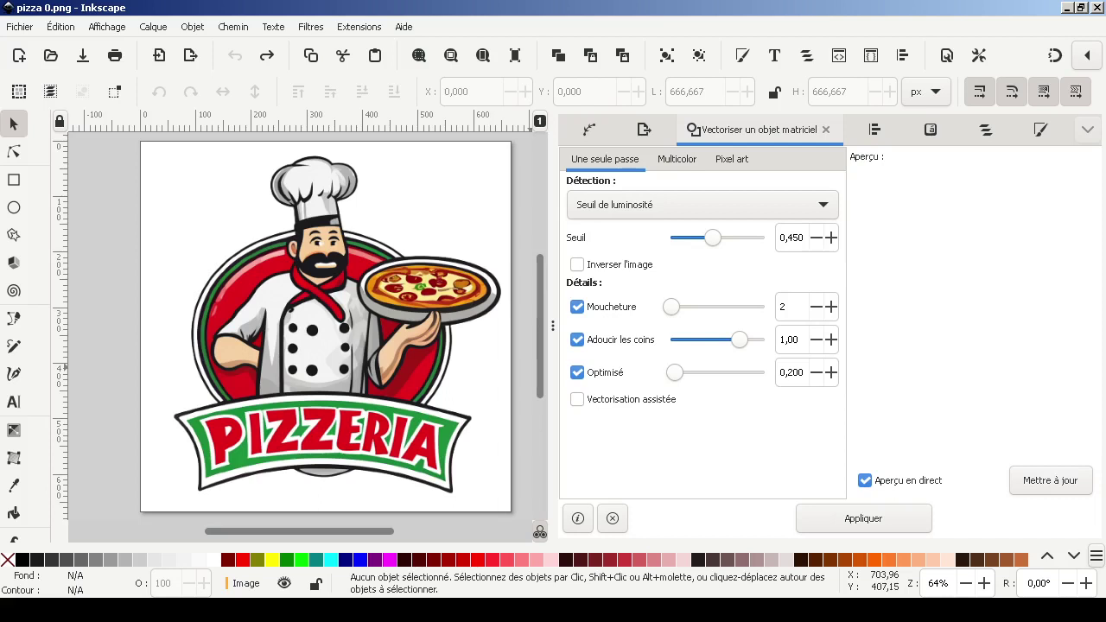
Step: Trace the pizza chef image as a multicolour vector using Couleurs detection with 8 scans
{"action": "left_click", "coordinate": [677, 159]}
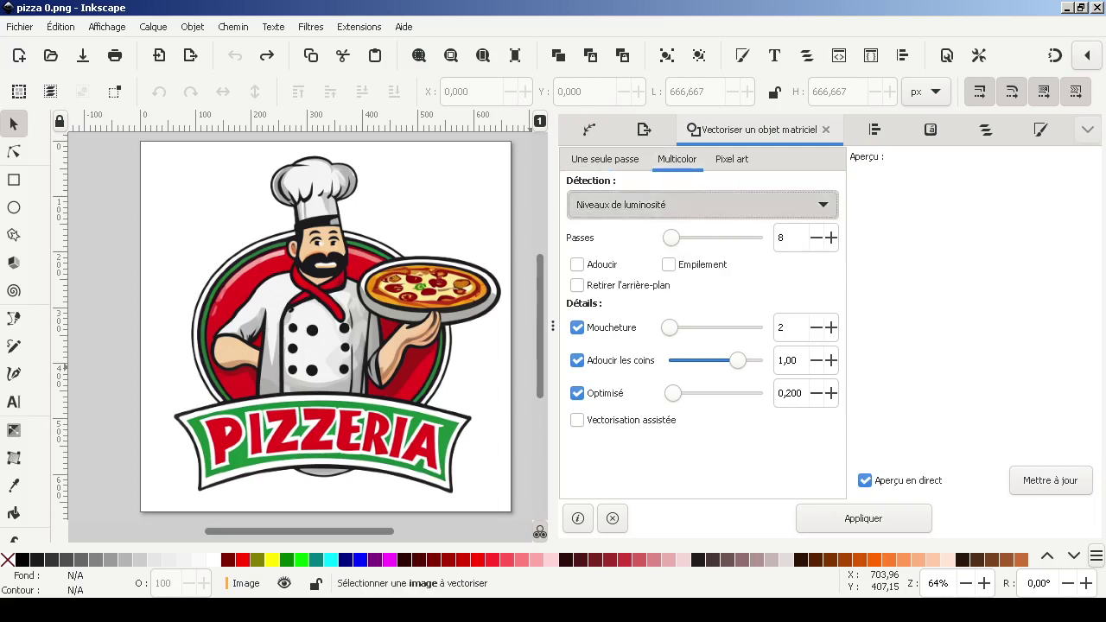
{"action": "left_click", "coordinate": [701, 204]}
{"action": "left_click", "coordinate": [701, 226]}
{"action": "left_click", "coordinate": [430, 445]}
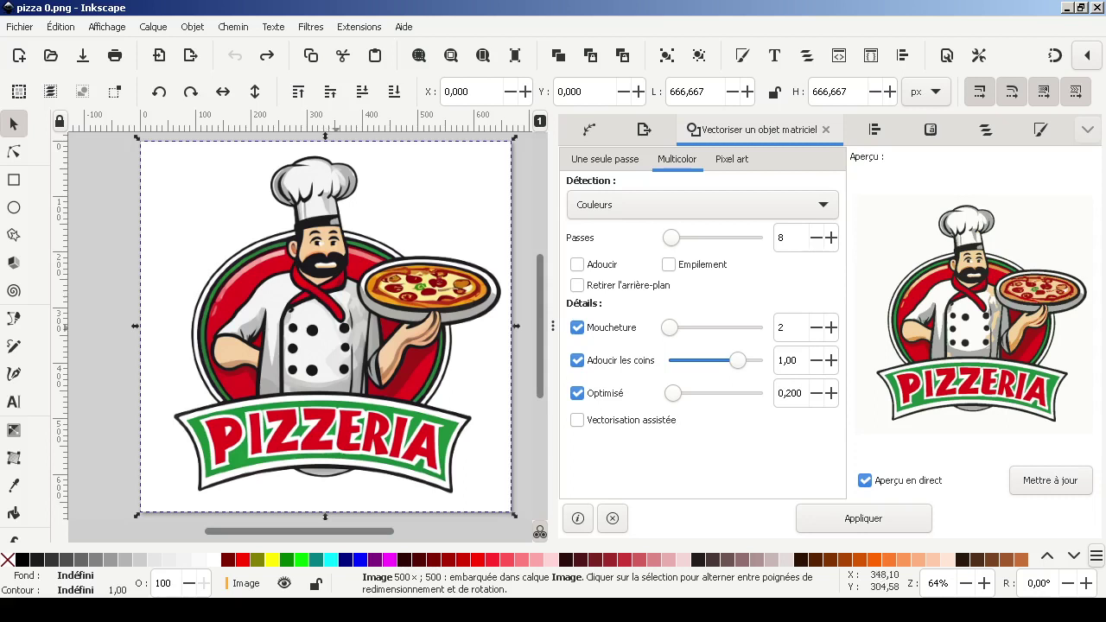
{"action": "left_click", "coordinate": [863, 519]}
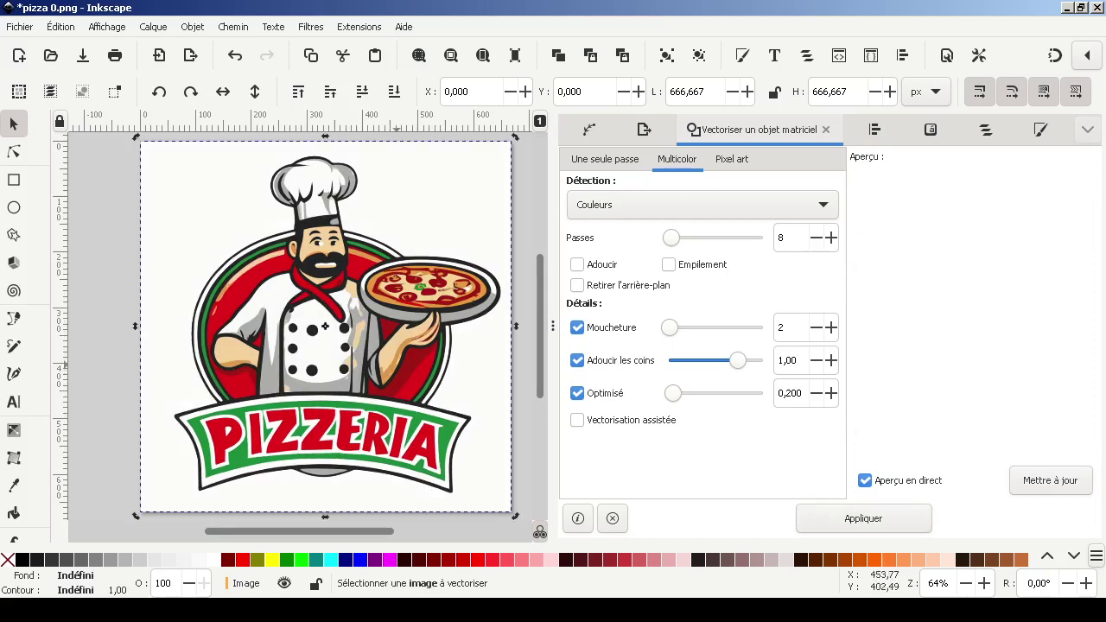
Step: Move the traced logo group off the original image to beside the page, at about X 711, Y 44 px
{"action": "left_click", "coordinate": [324, 327]}
{"action": "left_click_drag", "start_coordinate": [350, 337], "coordinate": [281, 438]}
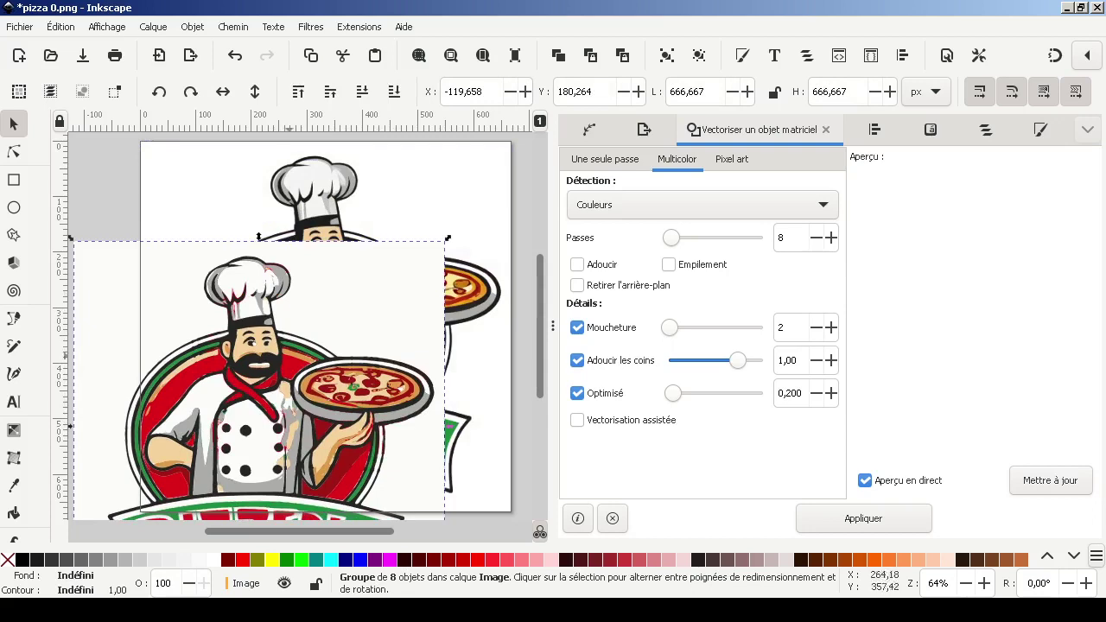
{"action": "left_click", "coordinate": [481, 277]}
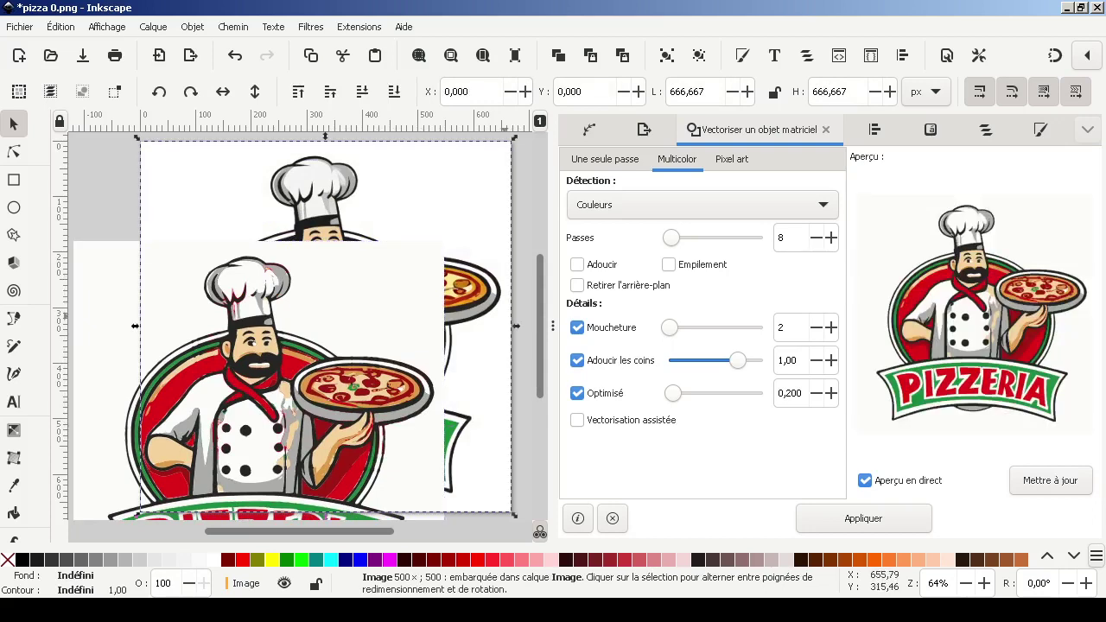
{"action": "key", "text": "minus"}
{"action": "key", "text": "minus"}
{"action": "key", "text": "minus"}
{"action": "left_click", "coordinate": [298, 377]}
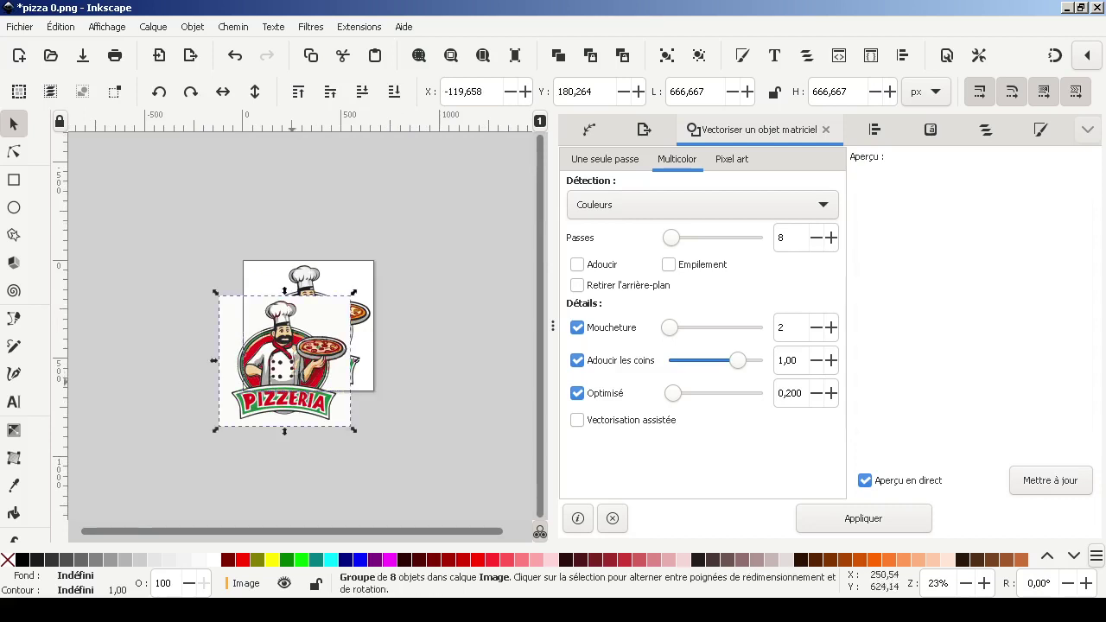
{"action": "mouse_move", "coordinate": [298, 377]}
{"action": "left_mouse_down"}
{"action": "mouse_move", "coordinate": [415, 315]}
{"action": "mouse_move", "coordinate": [450, 329]}
{"action": "mouse_move", "coordinate": [464, 352]}
{"action": "left_mouse_up"}
{"action": "key", "text": "Escape"}
{"action": "left_click", "coordinate": [483, 349]}
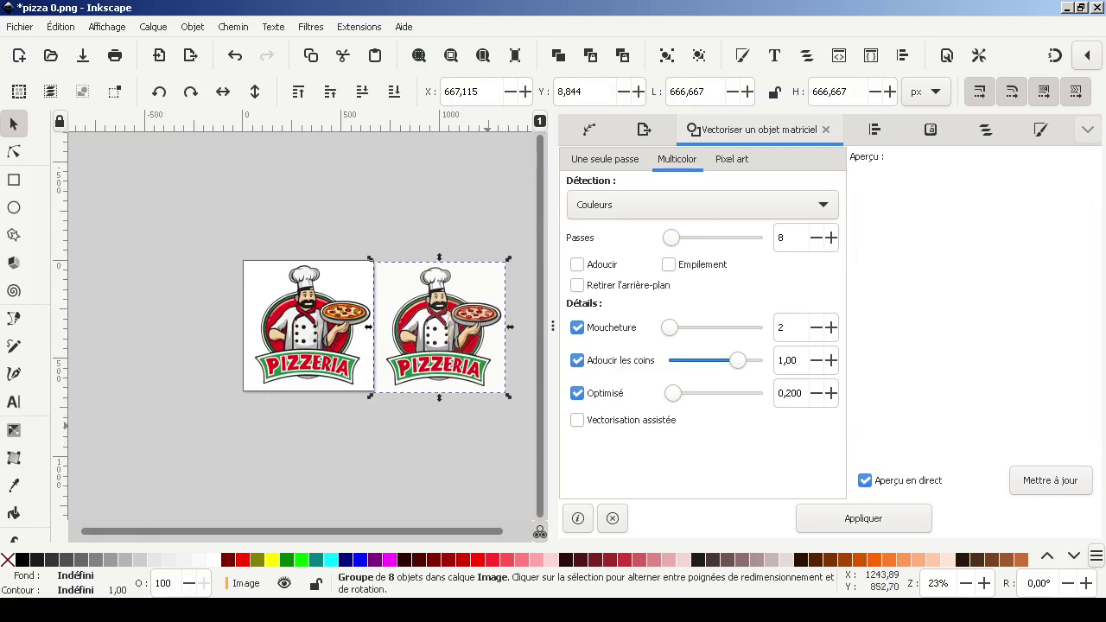
{"action": "mouse_move", "coordinate": [447, 339]}
{"action": "left_mouse_down"}
{"action": "mouse_move", "coordinate": [460, 308]}
{"action": "mouse_move", "coordinate": [455, 345]}
{"action": "left_mouse_up"}
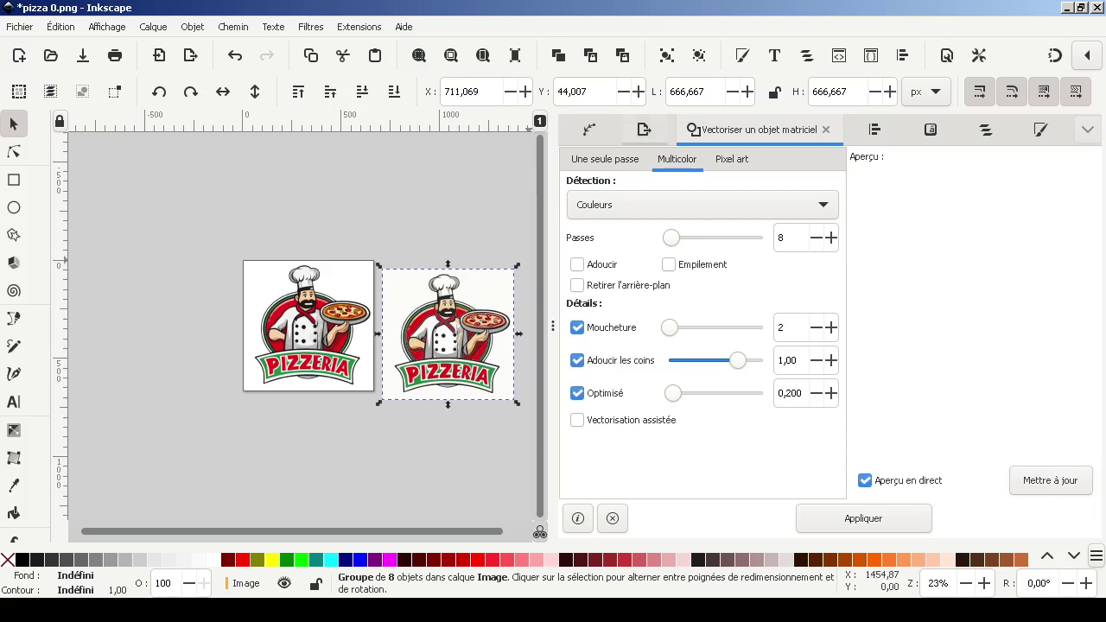
Step: Ungroup the traced logo and delete its off-white background path
{"action": "left_click", "coordinate": [698, 55]}
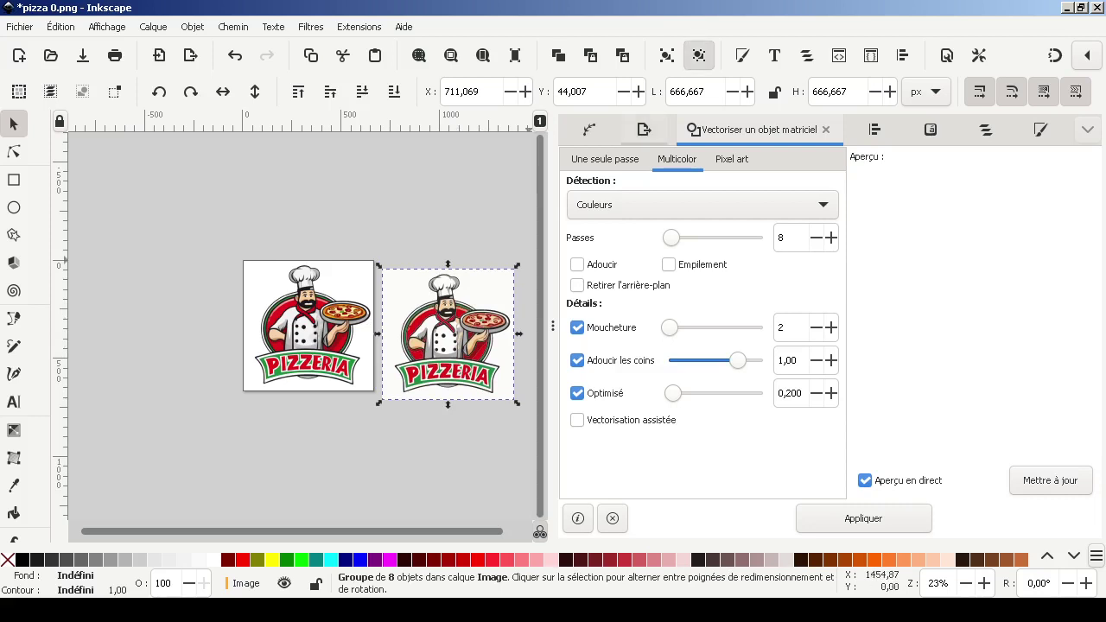
{"action": "left_click", "coordinate": [492, 440]}
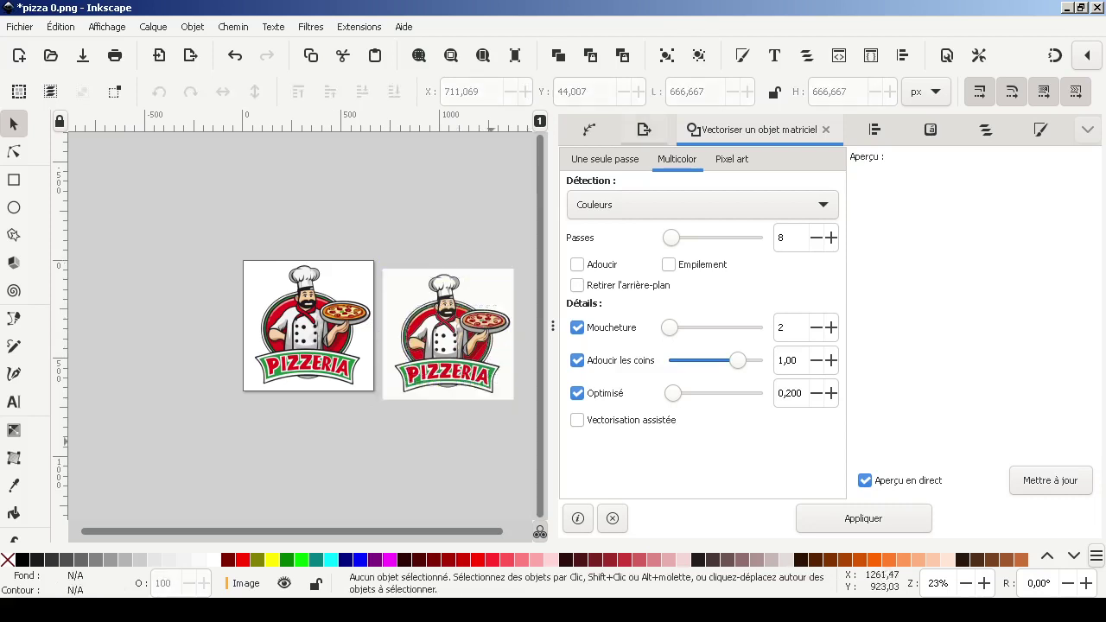
{"action": "left_click", "coordinate": [454, 396]}
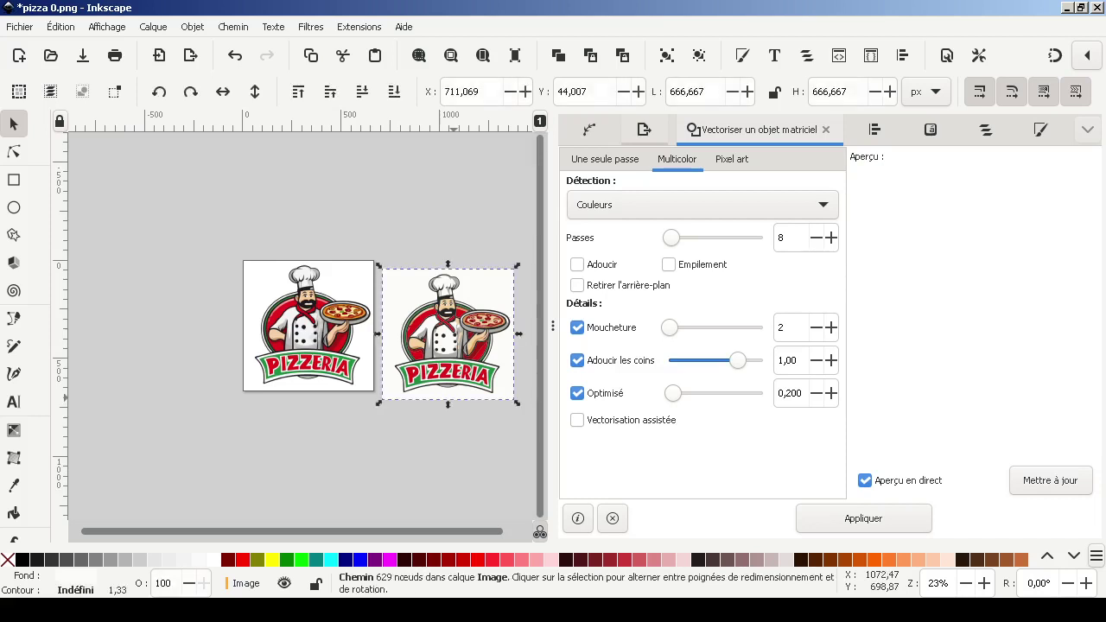
{"action": "key", "text": "Delete"}
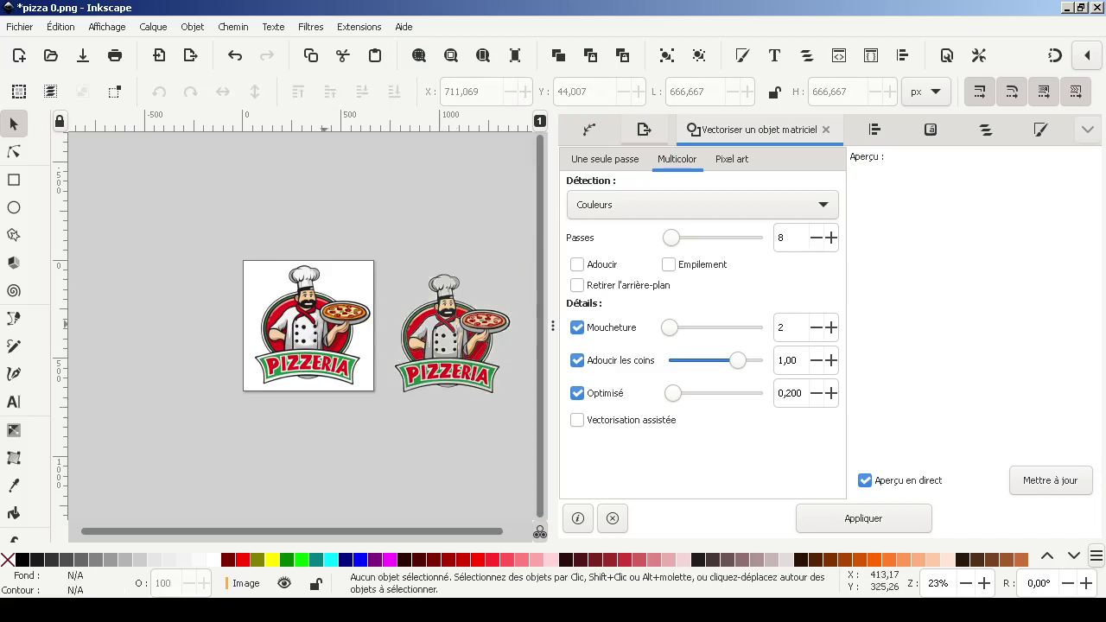
Step: Delete the original bitmap from the page and group all remaining paths of the traced logo
{"action": "left_click", "coordinate": [324, 322]}
{"action": "key", "text": "Delete"}
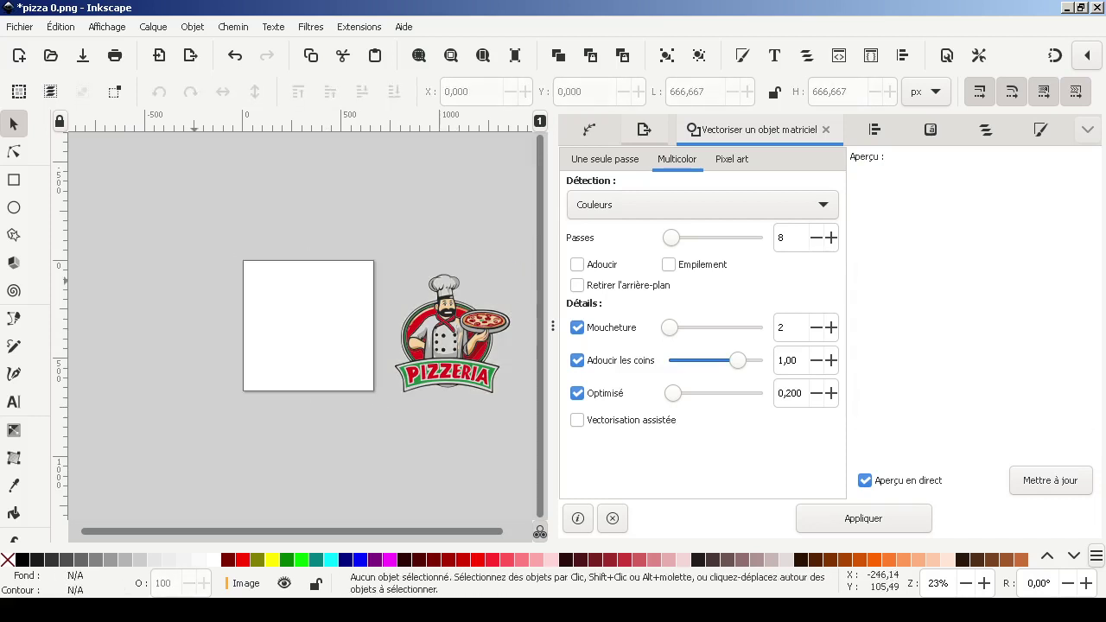
{"action": "left_click", "coordinate": [452, 331]}
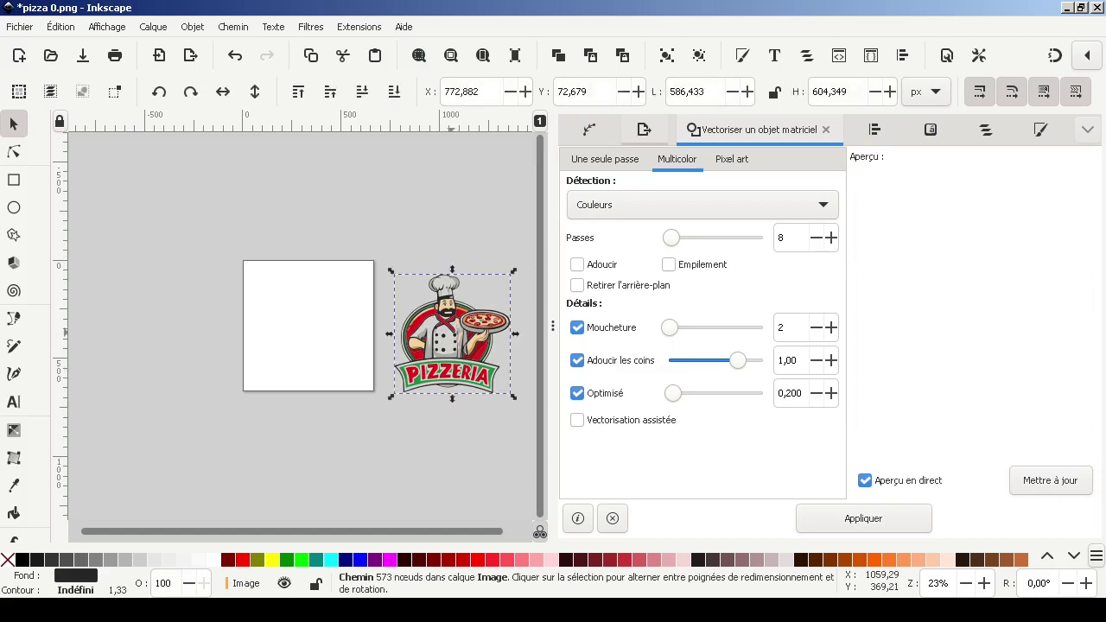
{"action": "left_click_drag", "start_coordinate": [376, 209], "coordinate": [530, 453]}
{"action": "left_click", "coordinate": [666, 55]}
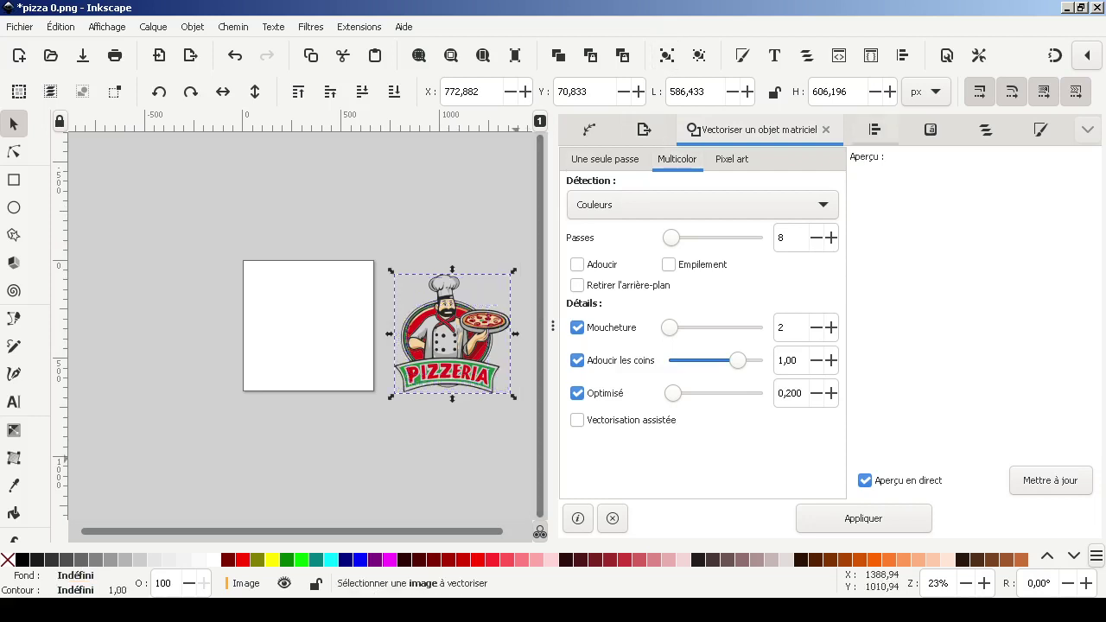
Step: Centre the grouped pizza chef logo horizontally and vertically on the page, using Page as the alignment reference
{"action": "left_click", "coordinate": [875, 130]}
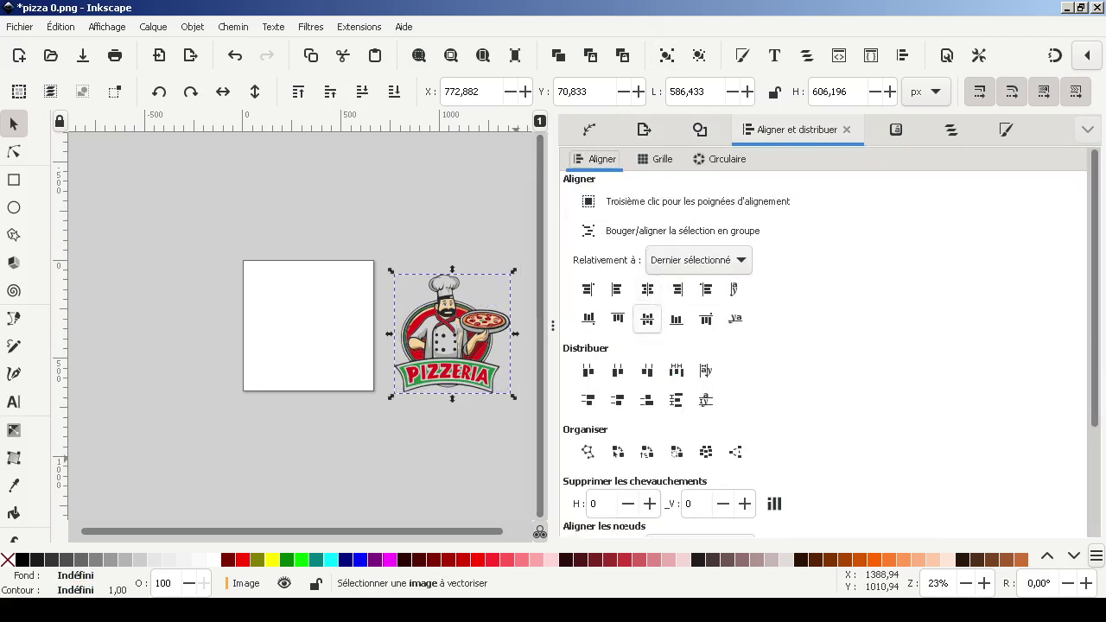
{"action": "left_click", "coordinate": [708, 261]}
{"action": "left_click", "coordinate": [692, 346]}
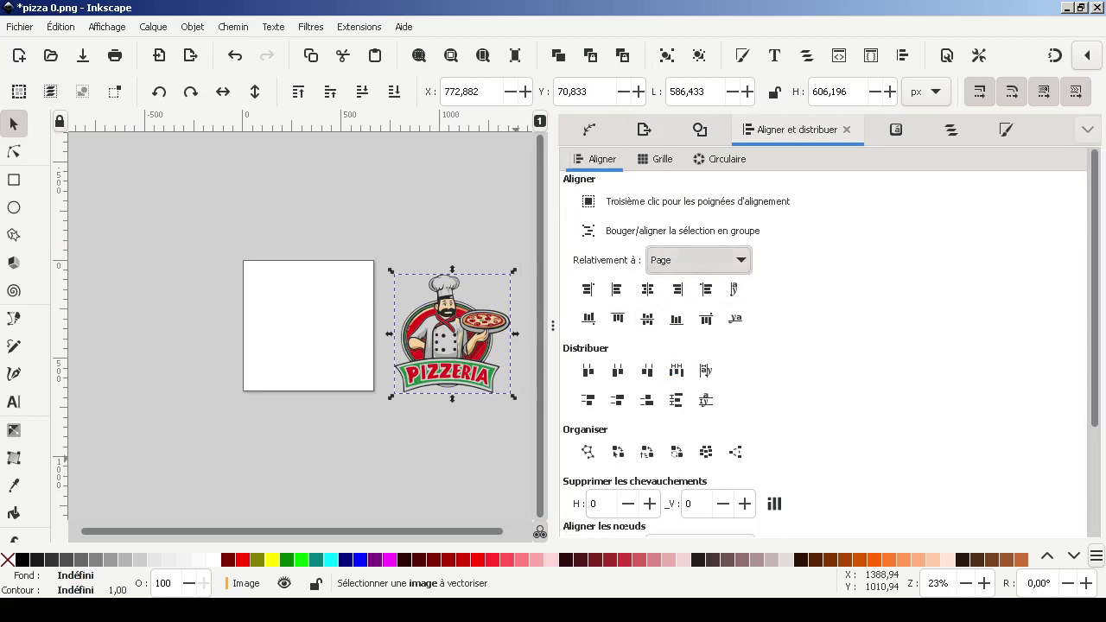
{"action": "left_click", "coordinate": [647, 289]}
{"action": "left_click", "coordinate": [647, 318]}
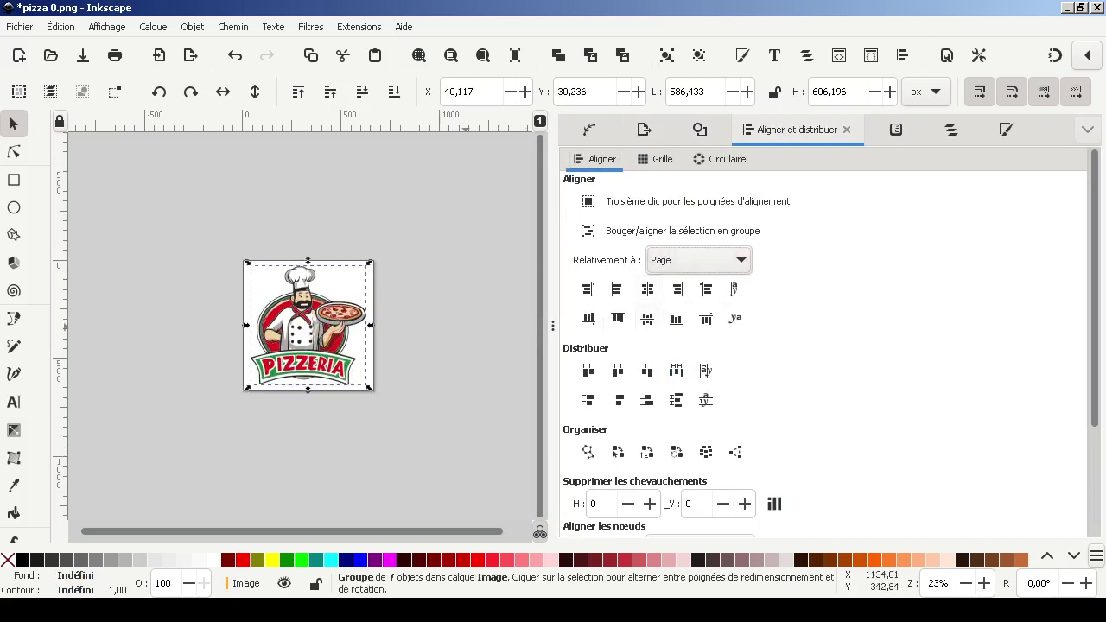
{"action": "key", "text": "Escape"}
{"action": "left_click", "coordinate": [326, 324]}
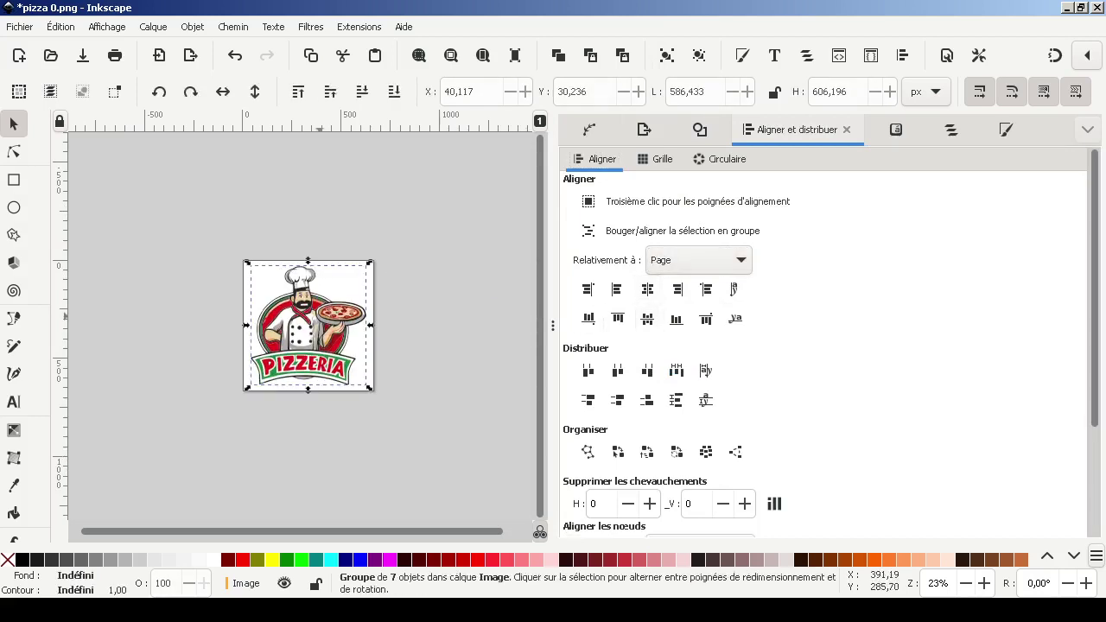
{"action": "key", "text": "5"}
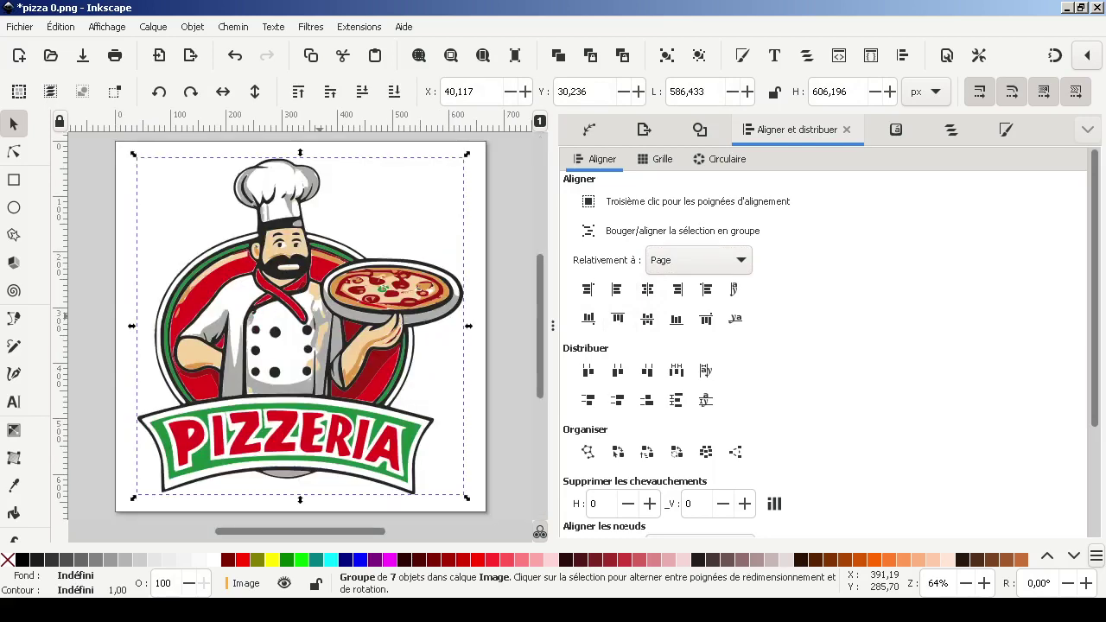
Step: Enlarge the logo group well beyond the page to about 3408 × 3523 px and examine the sharpness of its details
{"action": "key", "text": "minus"}
{"action": "key", "text": "minus"}
{"action": "key", "text": "minus"}
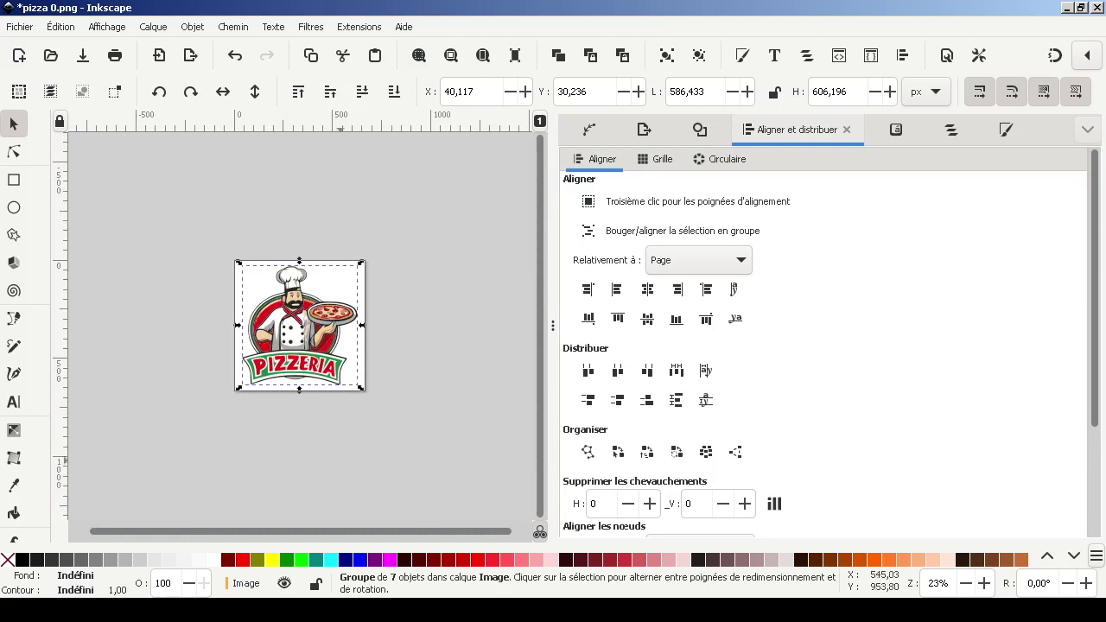
{"action": "left_click_drag", "start_coordinate": [362, 388], "coordinate": [536, 554]}
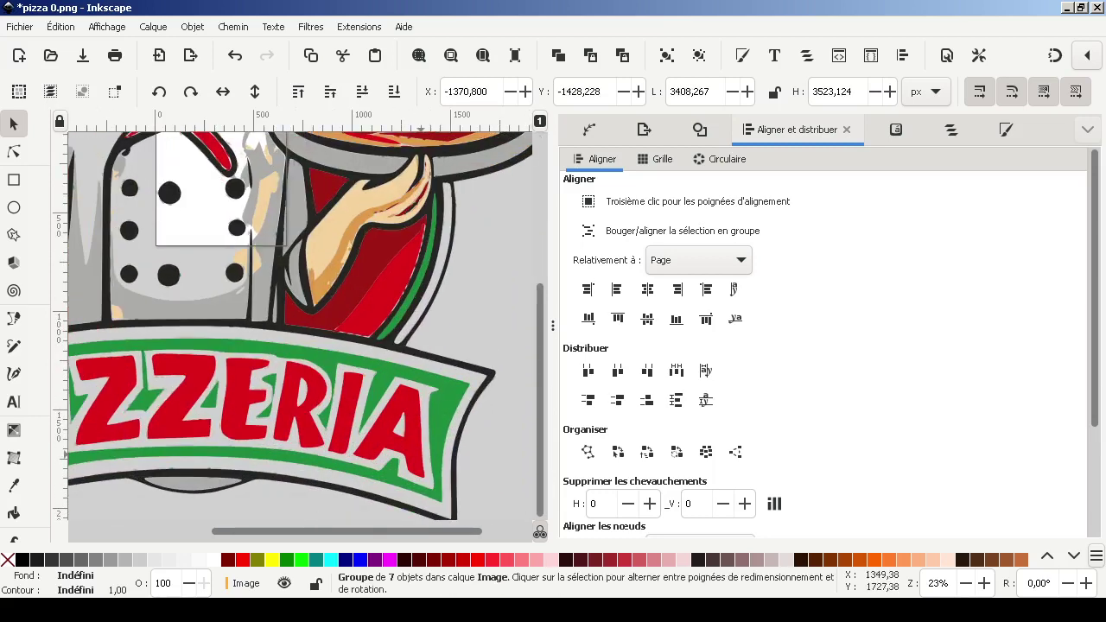
{"action": "scroll", "coordinate": [293, 327], "scroll_direction": "up", "scroll_amount": 10}
{"action": "scroll", "coordinate": [294, 327], "scroll_direction": "down", "scroll_amount": 15}
{"action": "scroll", "coordinate": [294, 326], "scroll_direction": "up", "scroll_amount": 5}
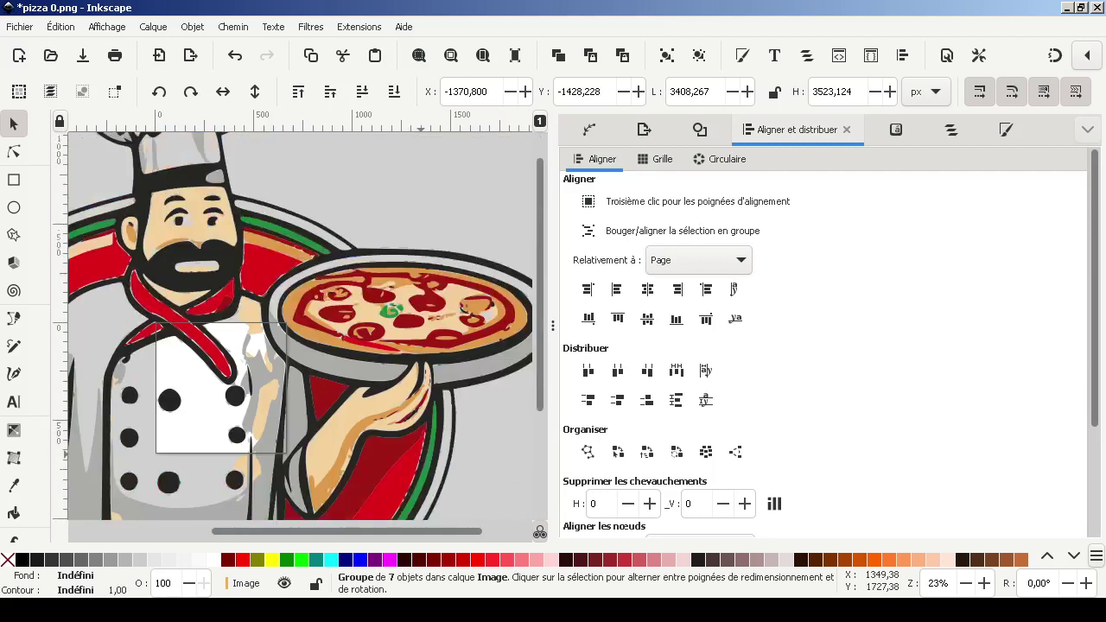
{"action": "scroll", "coordinate": [293, 327], "scroll_direction": "up", "scroll_amount": 5}
{"action": "scroll", "coordinate": [294, 326], "scroll_direction": "down", "scroll_amount": 8}
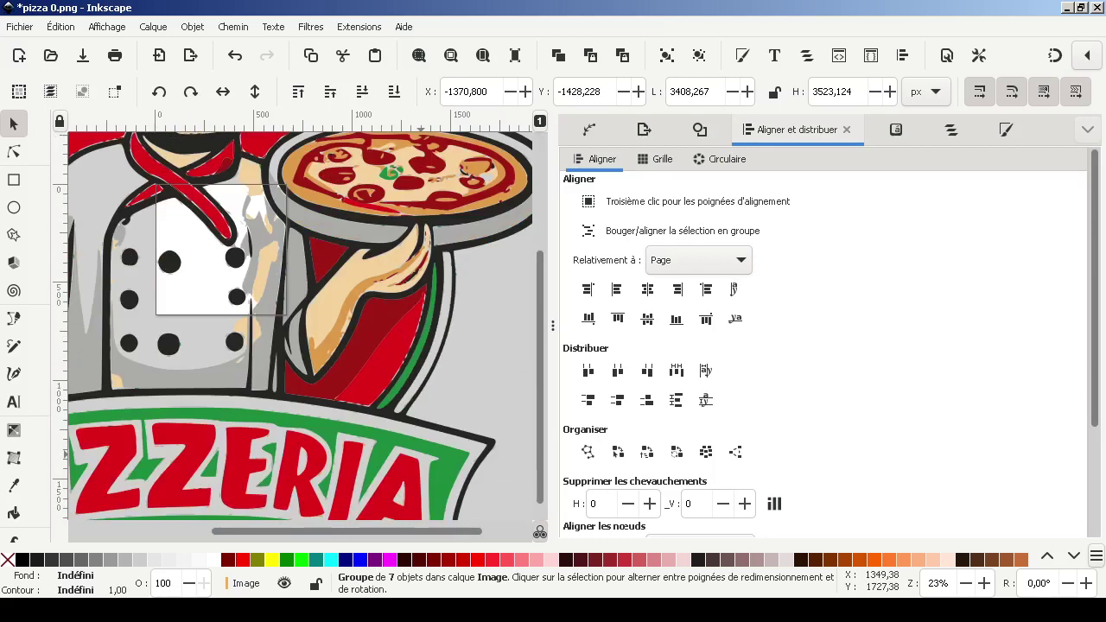
{"action": "scroll", "coordinate": [294, 327], "scroll_direction": "up", "scroll_amount": 4}
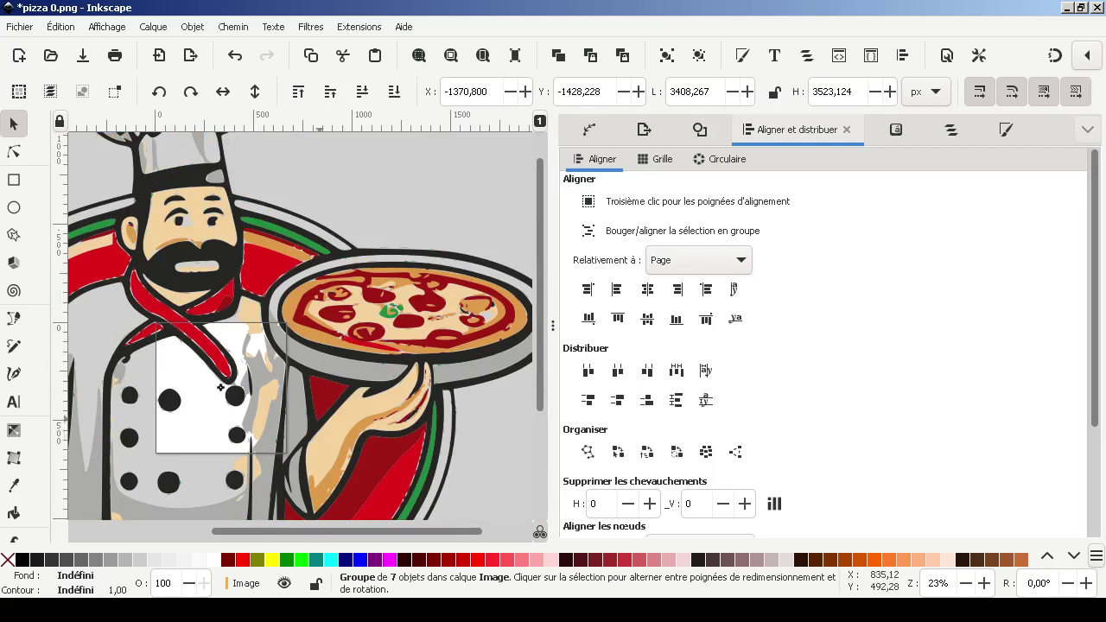
Step: Delete the enlarged logo and open pizza 1-1.png from the desktop, importing it as an embedded image with the default options
{"action": "key", "text": "Delete"}
{"action": "key", "text": "ctrl+o"}
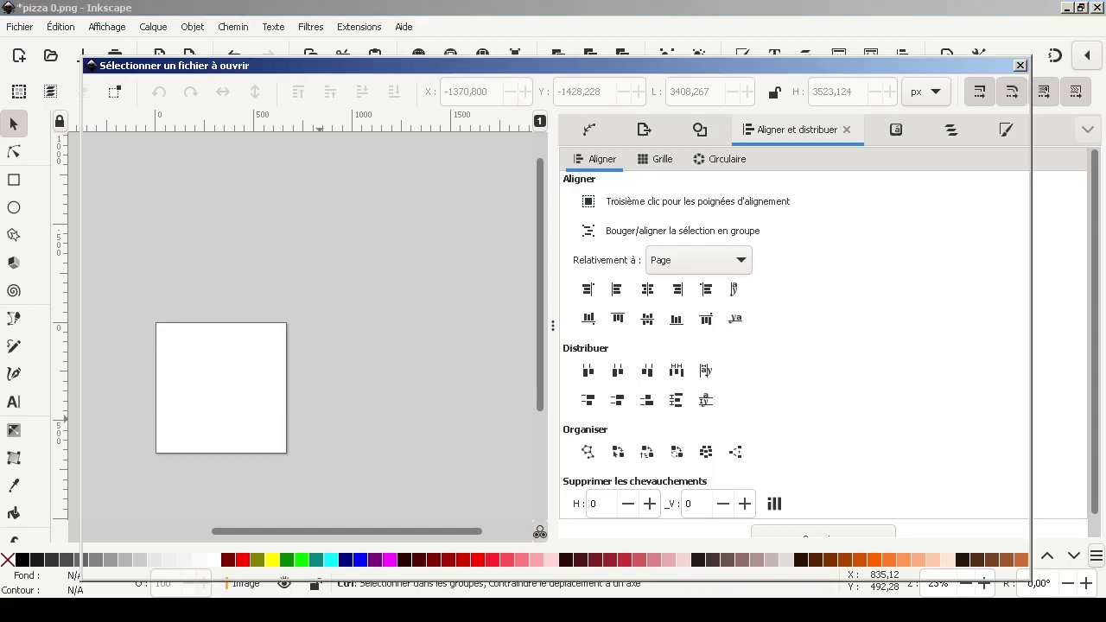
{"action": "left_click", "coordinate": [297, 301]}
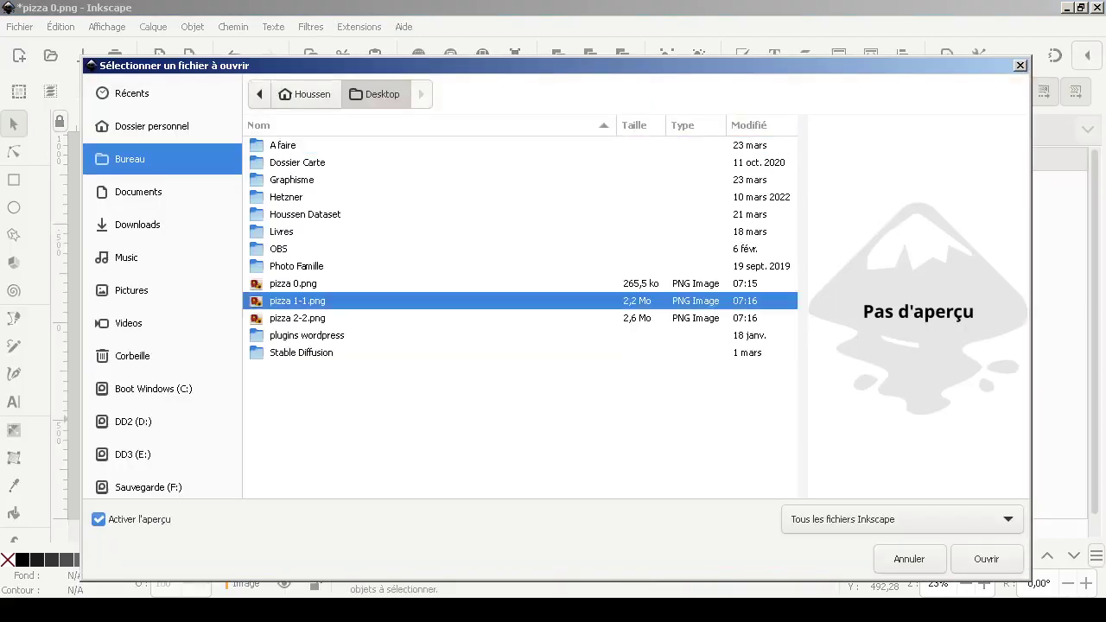
{"action": "left_click", "coordinate": [986, 559]}
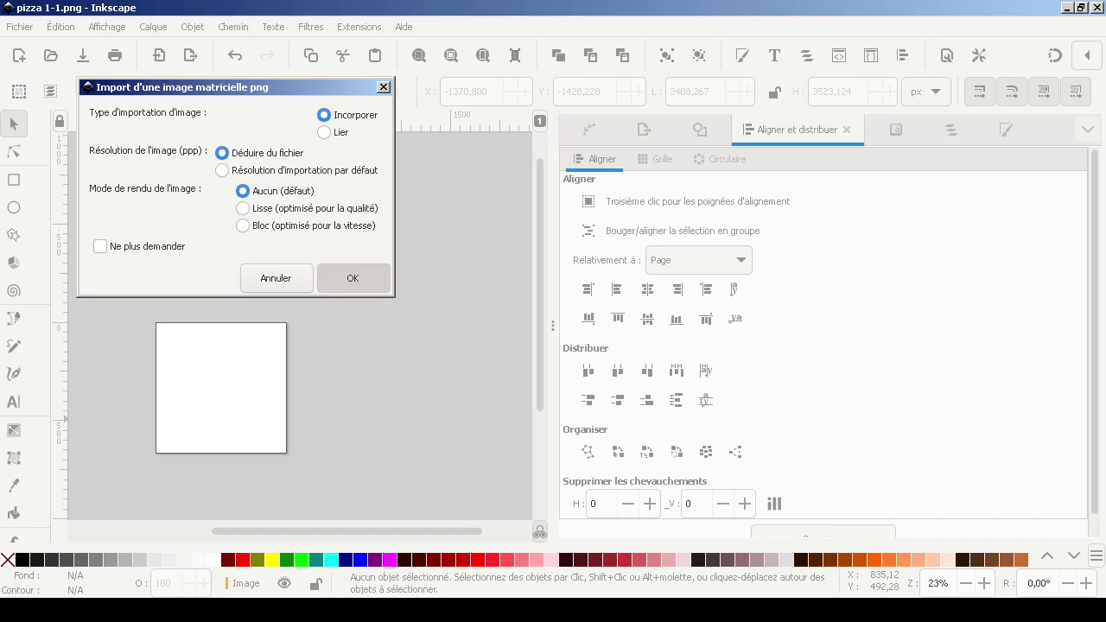
{"action": "key", "text": "Return"}
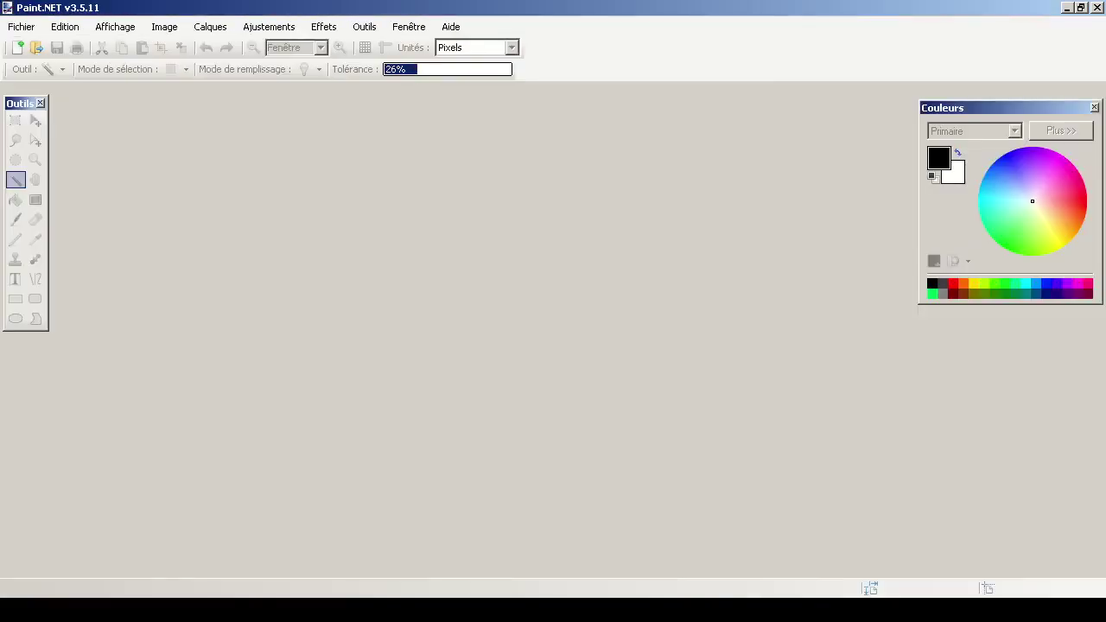
{"action": "left_click", "coordinate": [37, 48]}
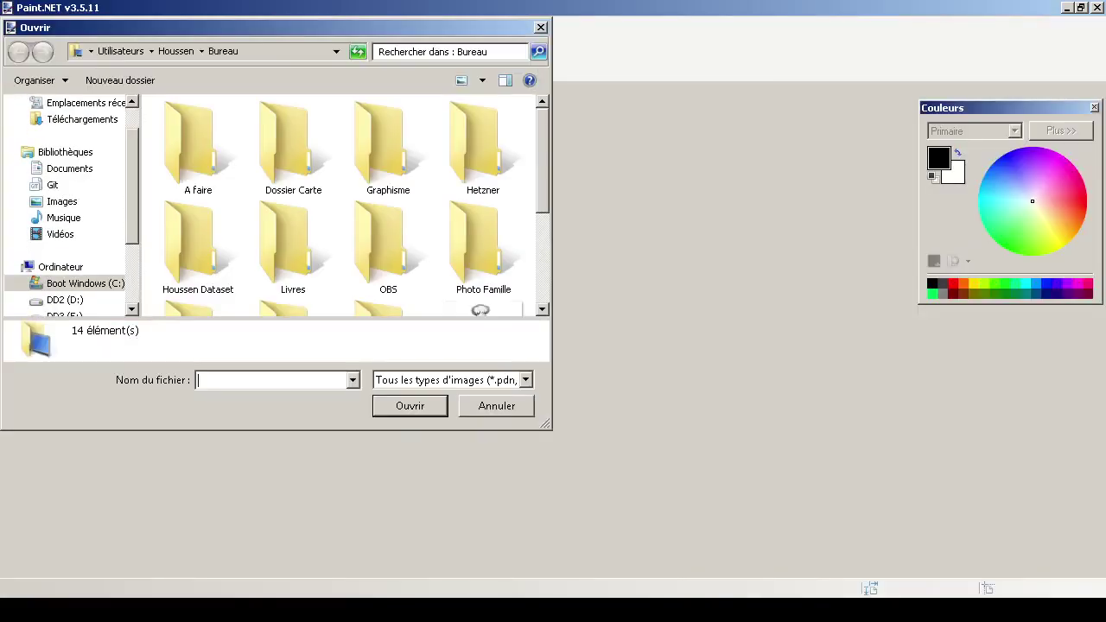
{"action": "left_click", "coordinate": [388, 250]}
{"action": "scroll", "coordinate": [341, 208], "scroll_direction": "down", "scroll_amount": 2}
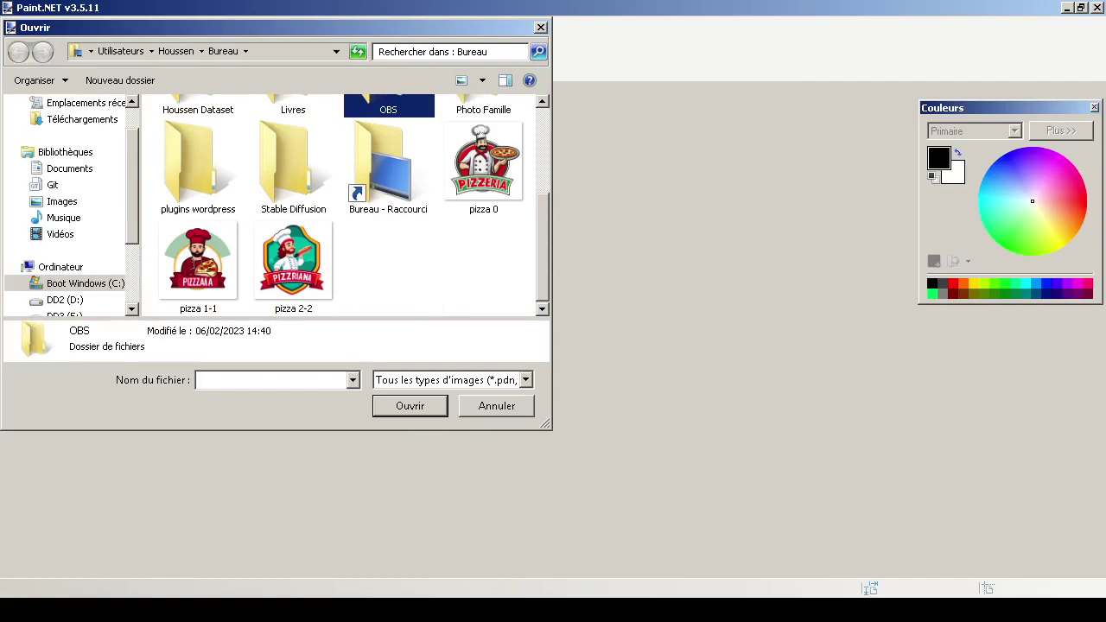
{"action": "key", "text": "Escape"}
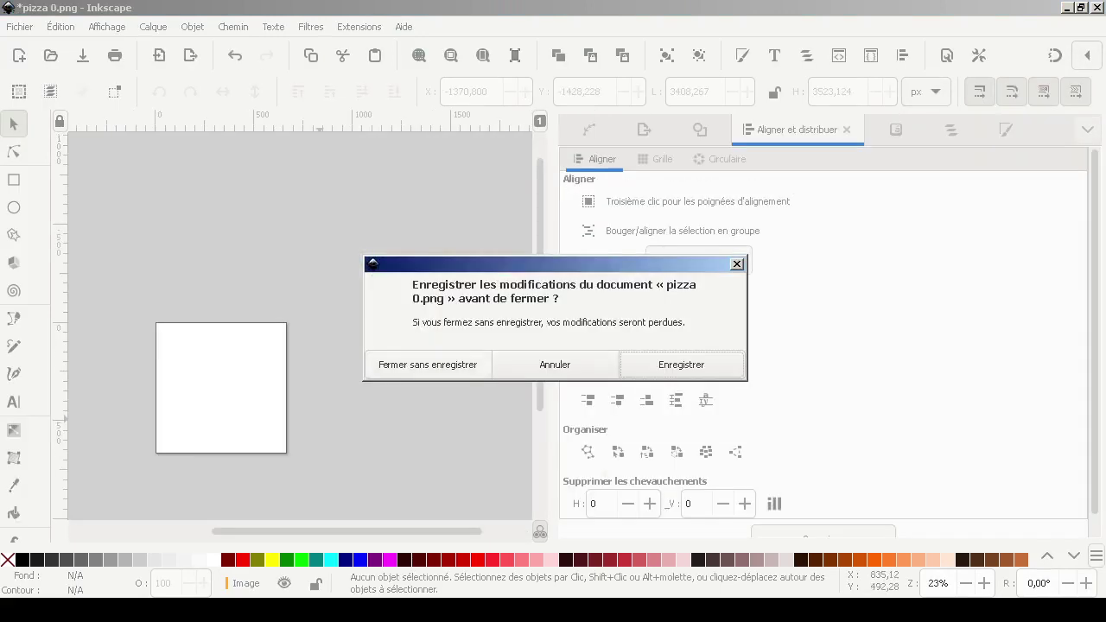
Step: Close pizza 0.png without saving and trace the pizza 1-1 image as a multicolour vector using Couleurs detection with 8 passes
{"action": "left_click", "coordinate": [428, 364]}
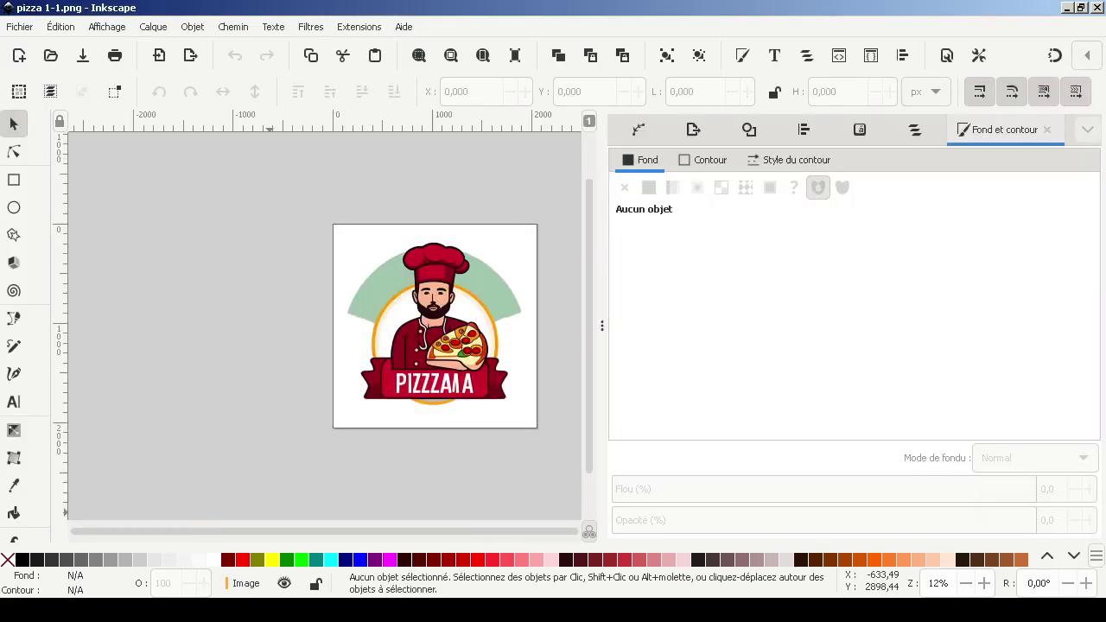
{"action": "key", "text": "ctrl+a"}
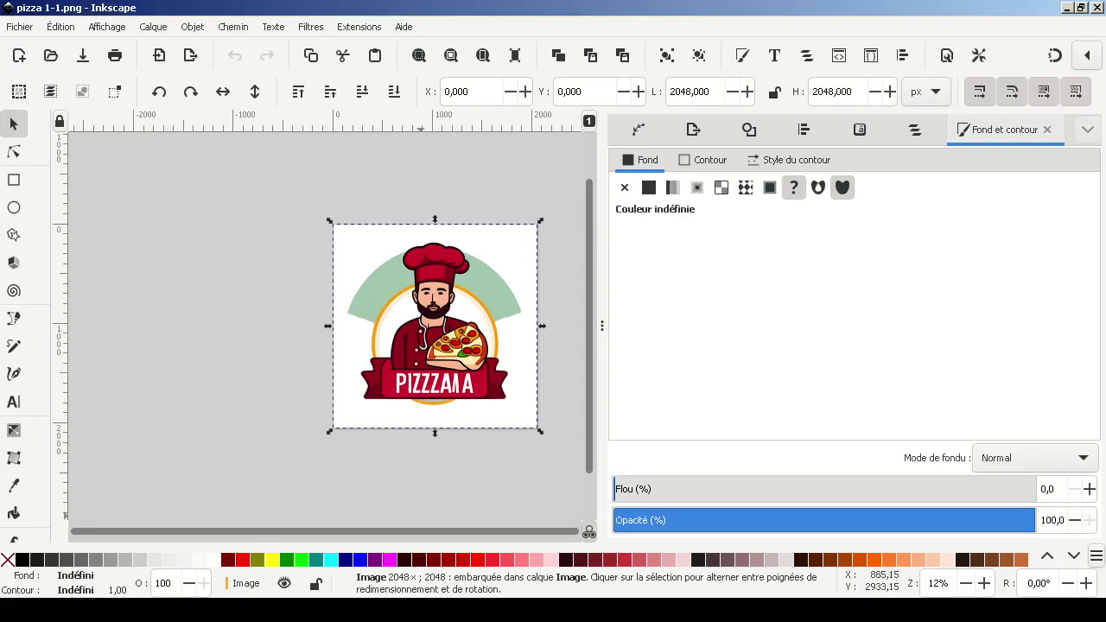
{"action": "left_click", "coordinate": [749, 130]}
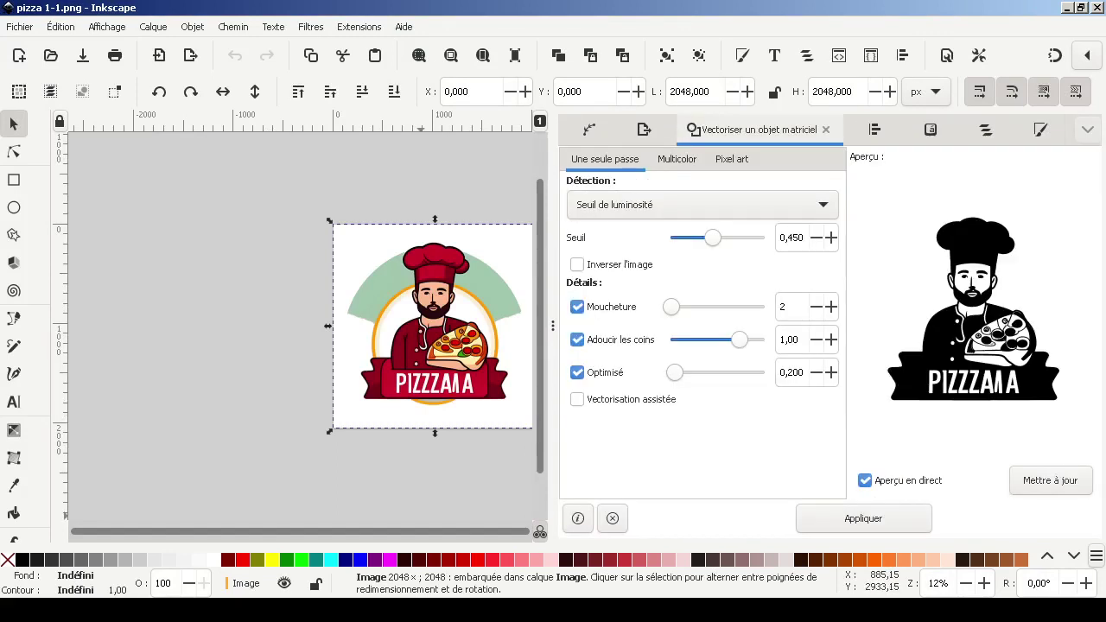
{"action": "left_click", "coordinate": [677, 159]}
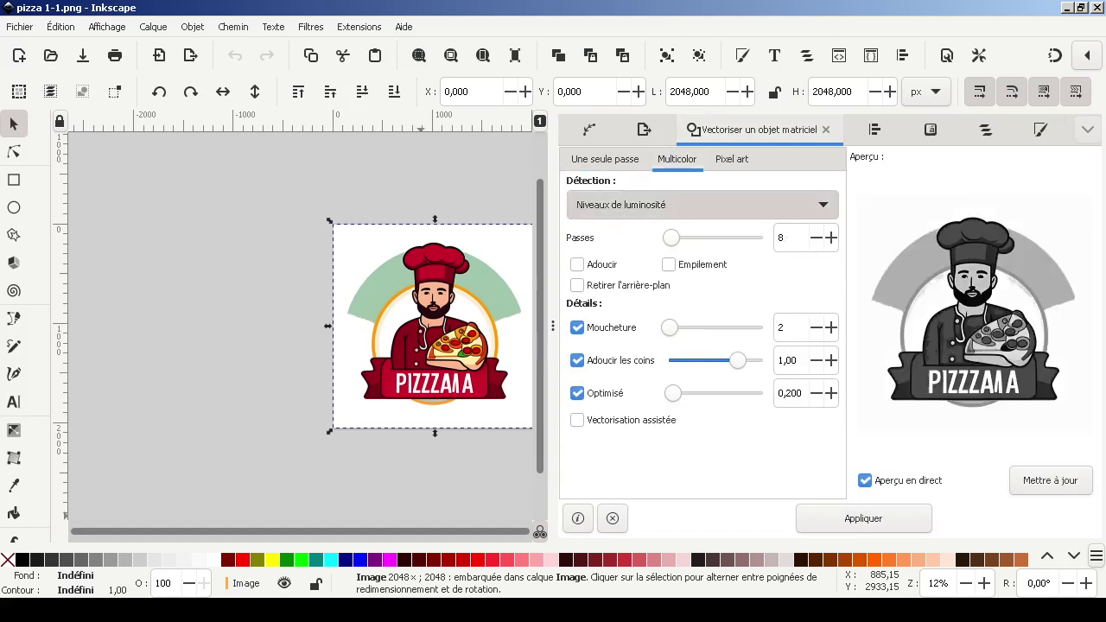
{"action": "scroll", "coordinate": [702, 204], "scroll_direction": "down", "scroll_amount": 1}
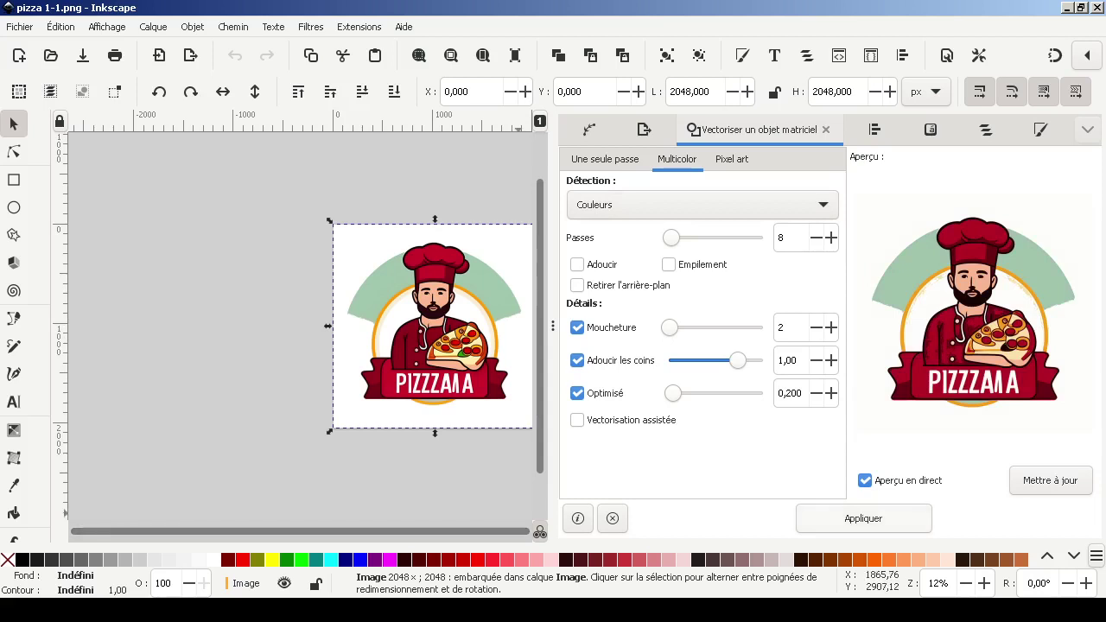
{"action": "left_click", "coordinate": [863, 519]}
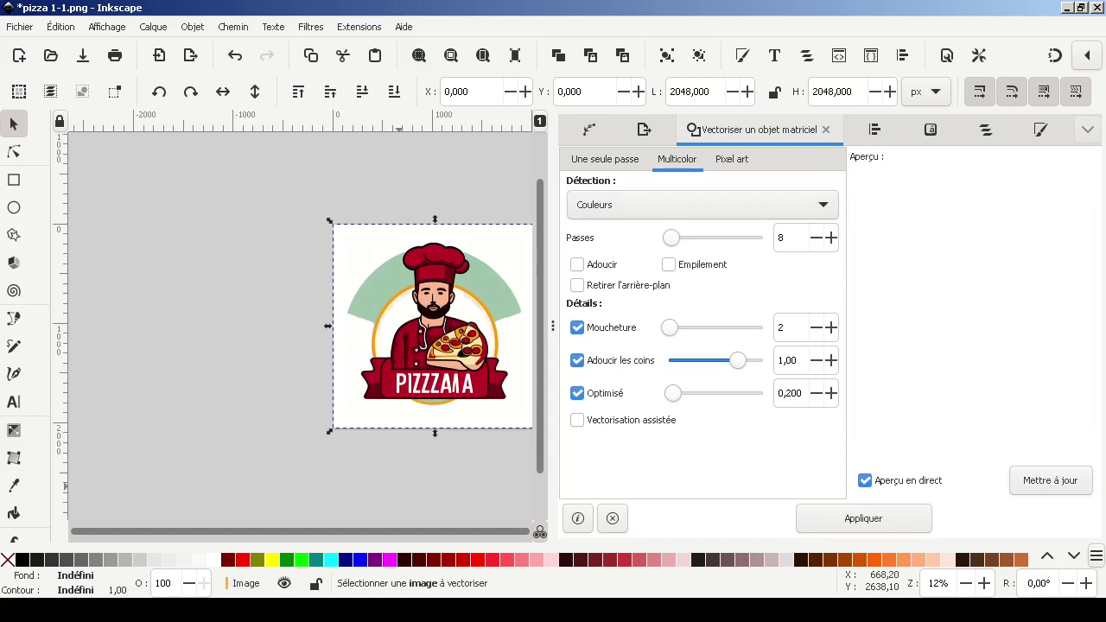
Step: Move the traced chef logo off the original image to beside the page, at about X -2760, Y -408 px
{"action": "left_click", "coordinate": [402, 490]}
{"action": "left_click", "coordinate": [443, 344]}
{"action": "left_click_drag", "start_coordinate": [443, 344], "coordinate": [163, 311]}
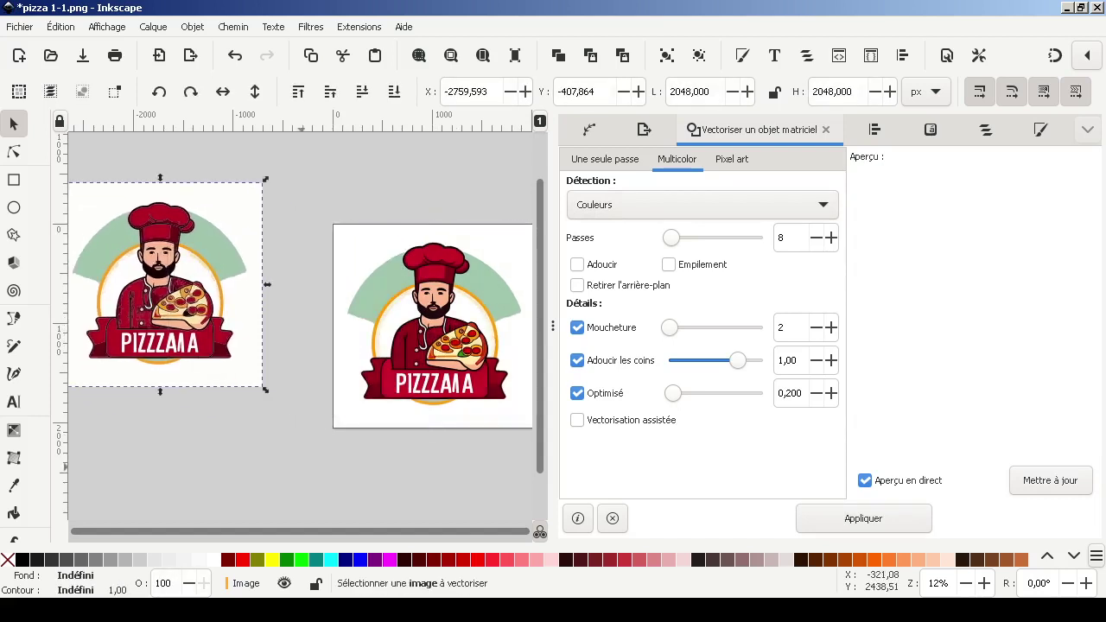
Step: Identify the original 2048 × 2048 bitmap among the two copies and delete it from the page
{"action": "key", "text": "Tab"}
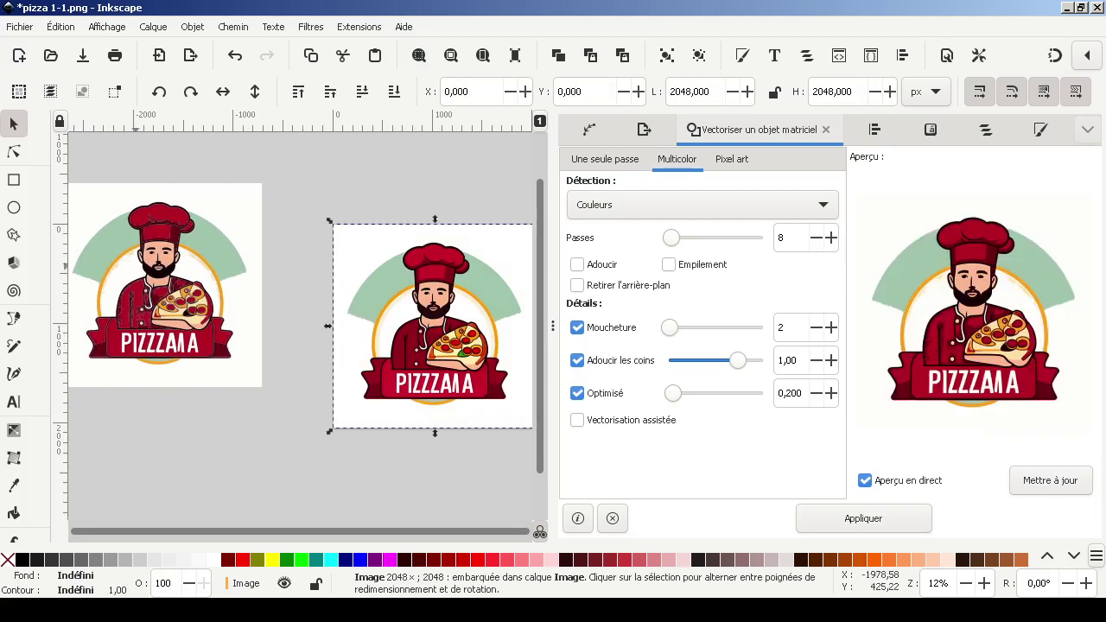
{"action": "key", "text": "Tab"}
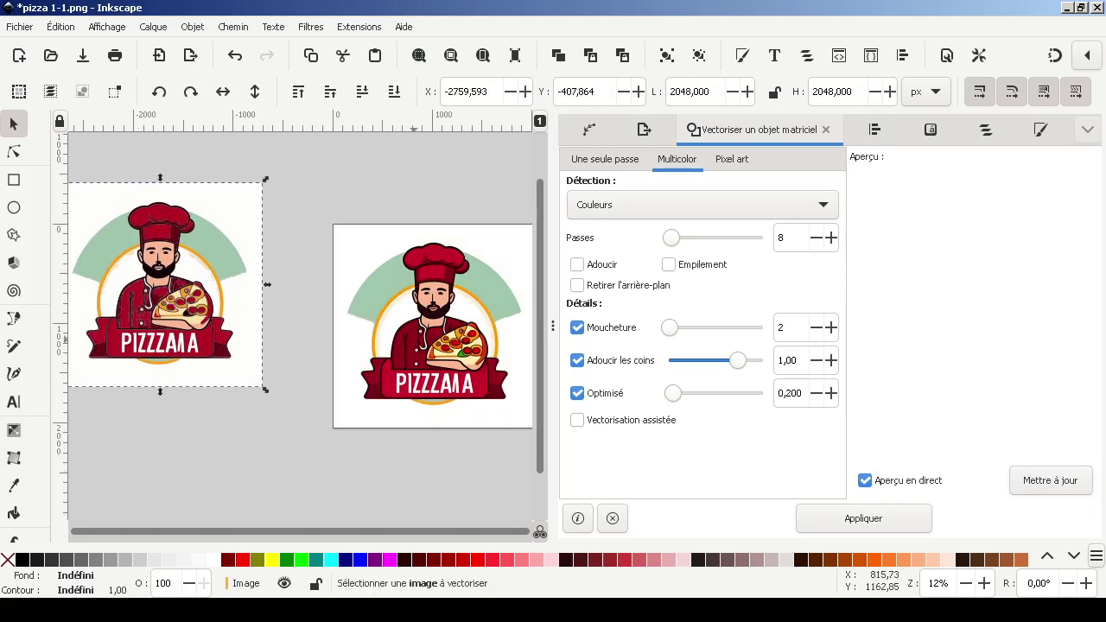
{"action": "key", "text": "Tab"}
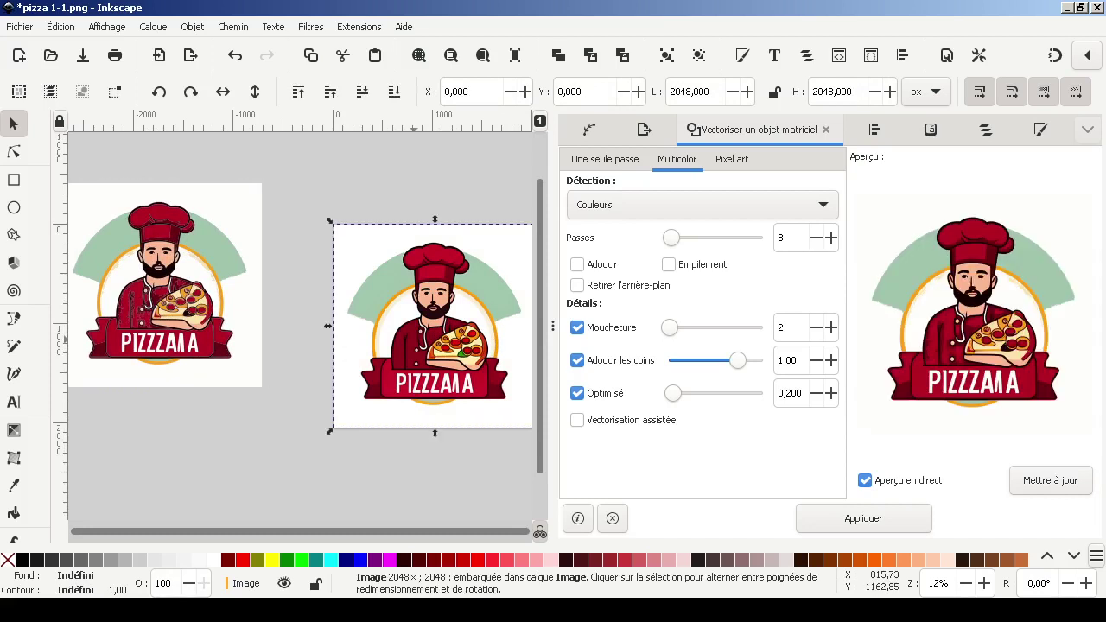
{"action": "key", "text": "Delete"}
Step: Centre the remaining traced logo group horizontally and vertically on the page
{"action": "key", "text": "Tab"}
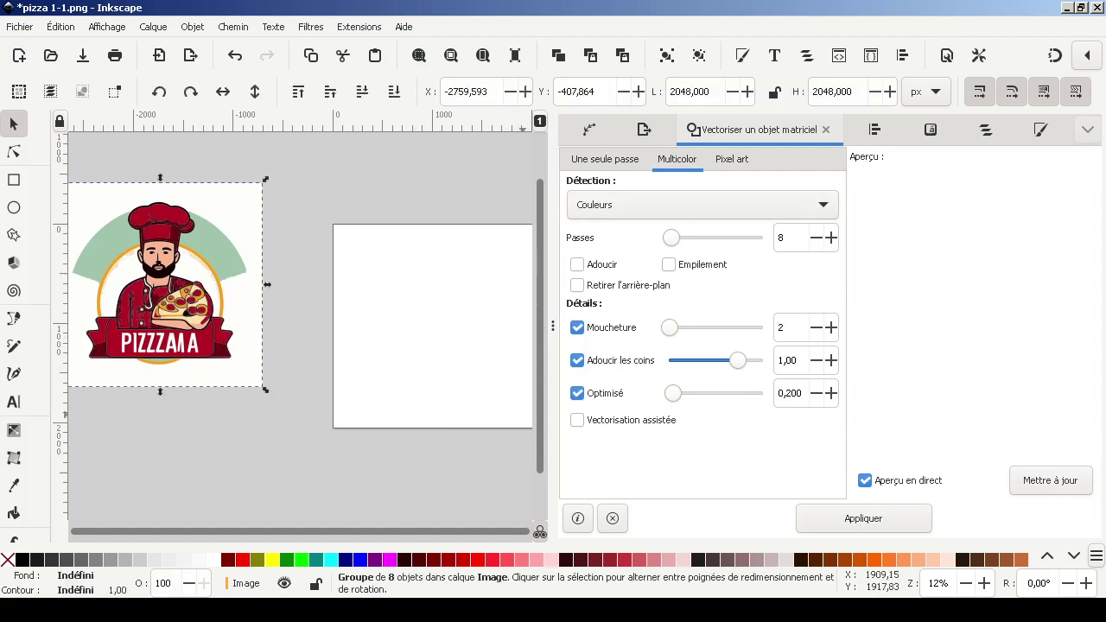
{"action": "key", "text": "ctrl+shift+a"}
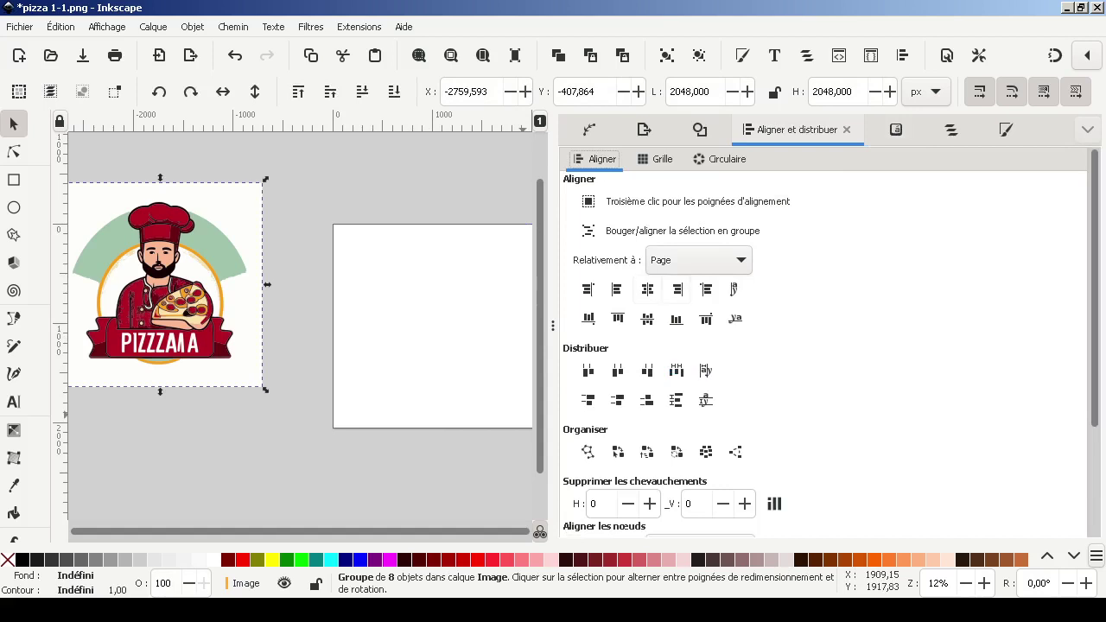
{"action": "left_click", "coordinate": [647, 290]}
{"action": "left_click", "coordinate": [647, 319]}
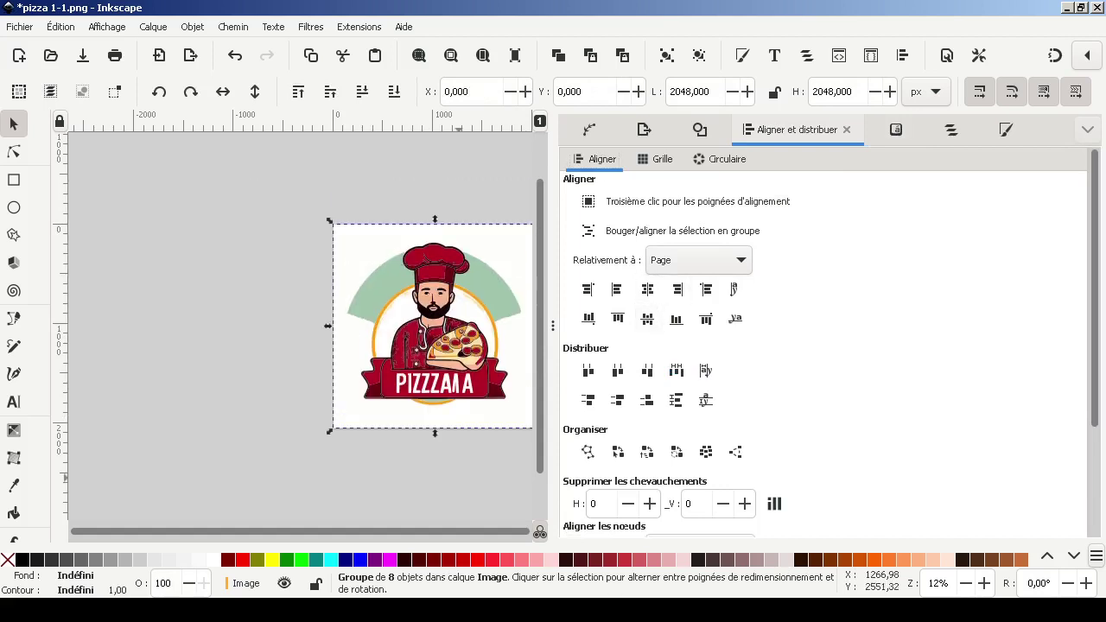
Step: Ungroup the traced logo and delete its off-white background path
{"action": "left_click", "coordinate": [473, 484]}
{"action": "left_click", "coordinate": [531, 410]}
{"action": "key", "text": "5"}
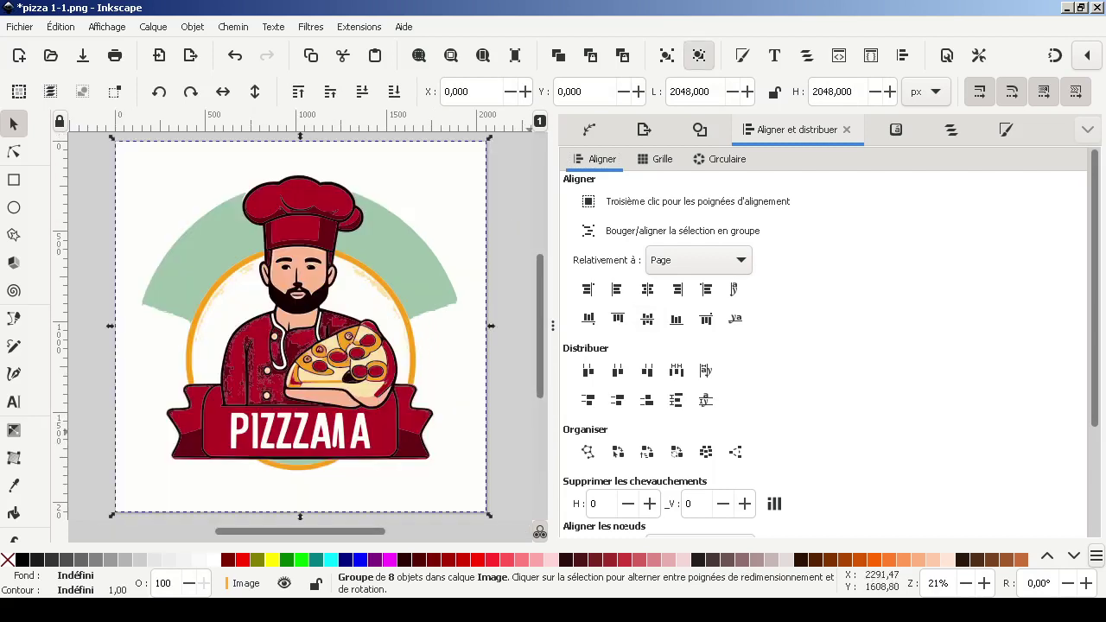
{"action": "left_click", "coordinate": [699, 55]}
{"action": "left_click", "coordinate": [505, 350]}
{"action": "left_click", "coordinate": [454, 457]}
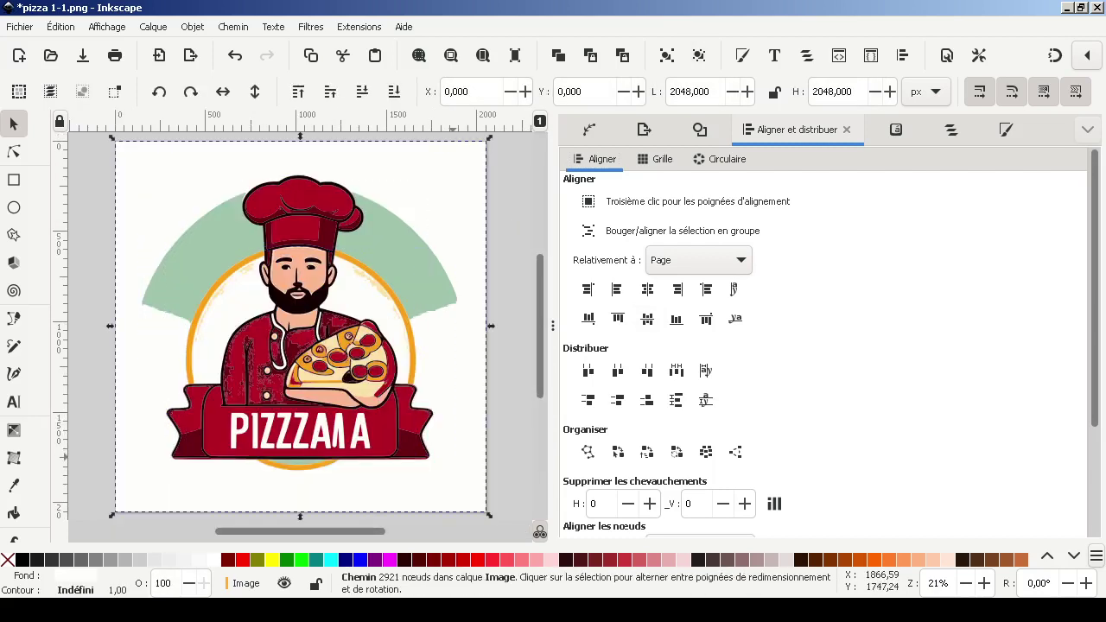
{"action": "key", "text": "Delete"}
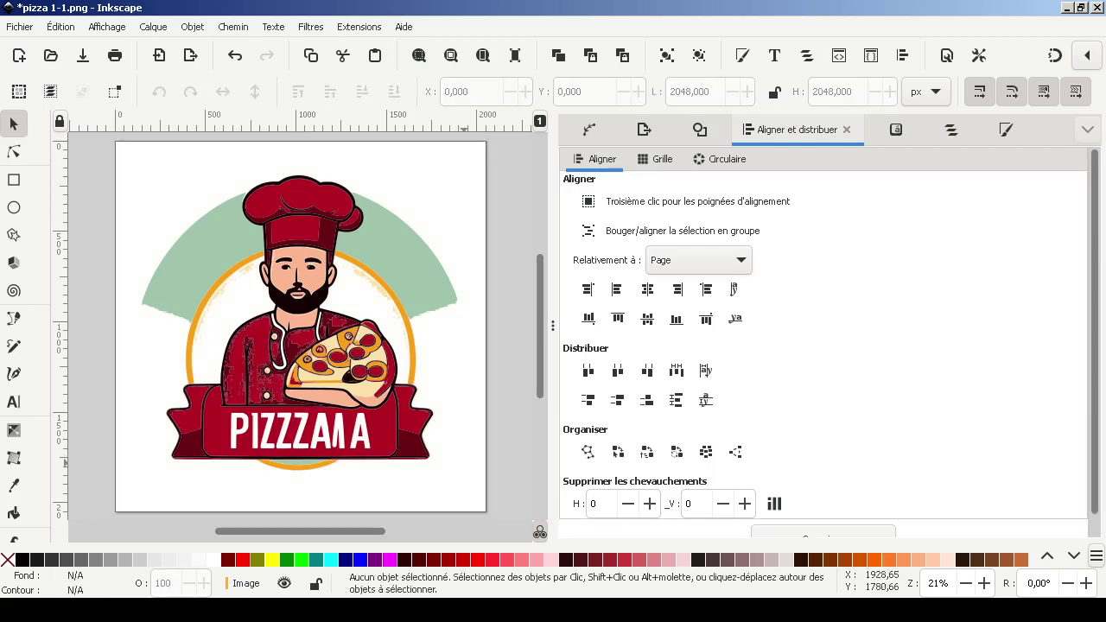
Step: Pull several of the traced logo's colour paths down out of place to check that they are separate layers
{"action": "left_click", "coordinate": [340, 403]}
{"action": "key", "text": "Escape"}
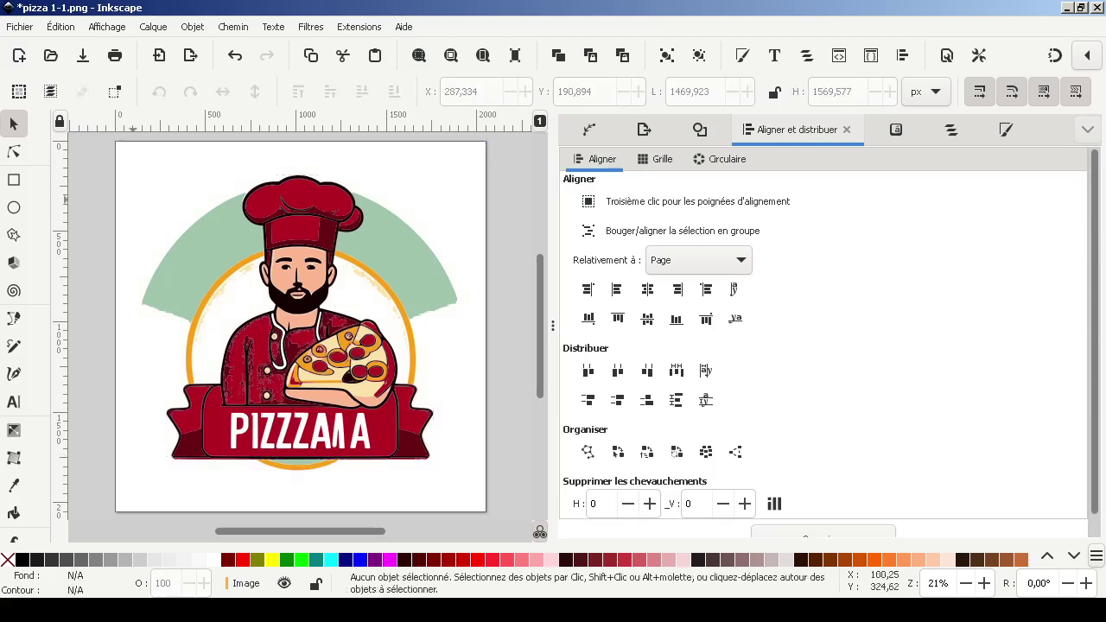
{"action": "left_click", "coordinate": [310, 245]}
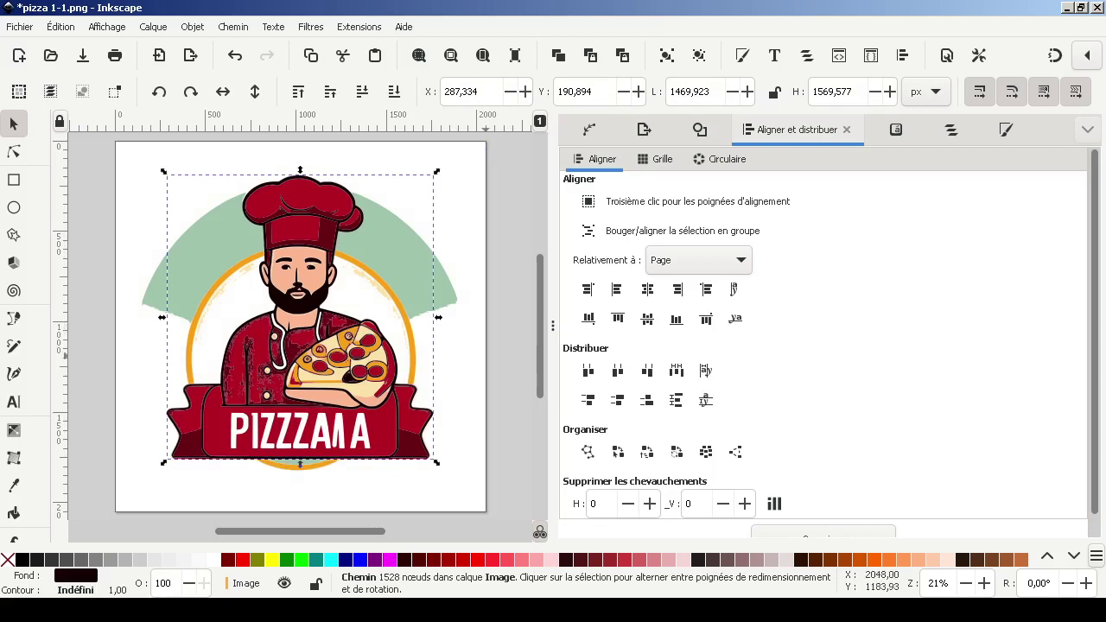
{"action": "left_click", "coordinate": [489, 340]}
{"action": "left_click", "coordinate": [316, 166]}
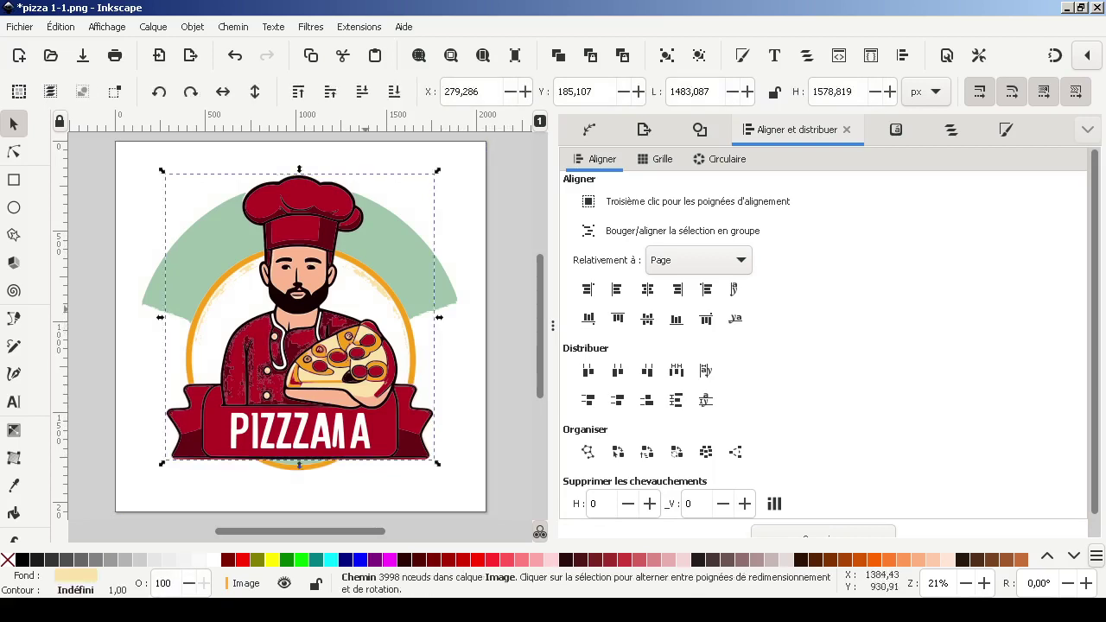
{"action": "left_click_drag", "start_coordinate": [317, 166], "coordinate": [330, 295]}
{"action": "left_click_drag", "start_coordinate": [307, 208], "coordinate": [336, 345]}
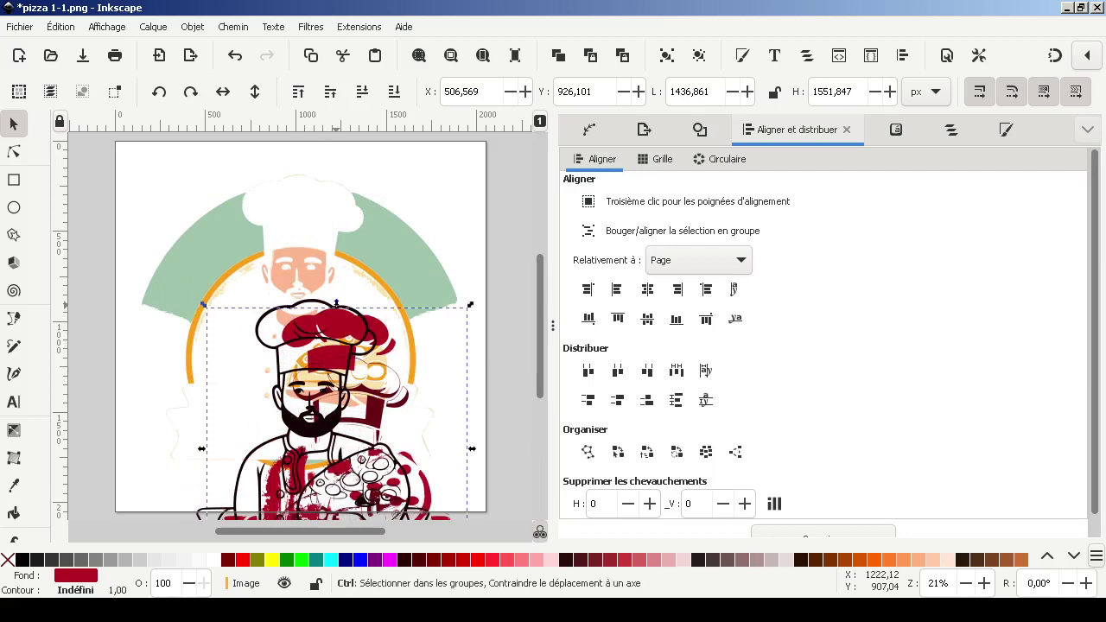
Step: Undo the moves of the traced colour paths and clear the selection
{"action": "key", "text": "ctrl+z"}
{"action": "key", "text": "ctrl+z"}
{"action": "key", "text": "ctrl+z"}
{"action": "key", "text": "ctrl+z"}
{"action": "key", "text": "ctrl+z"}
{"action": "key", "text": "ctrl+z"}
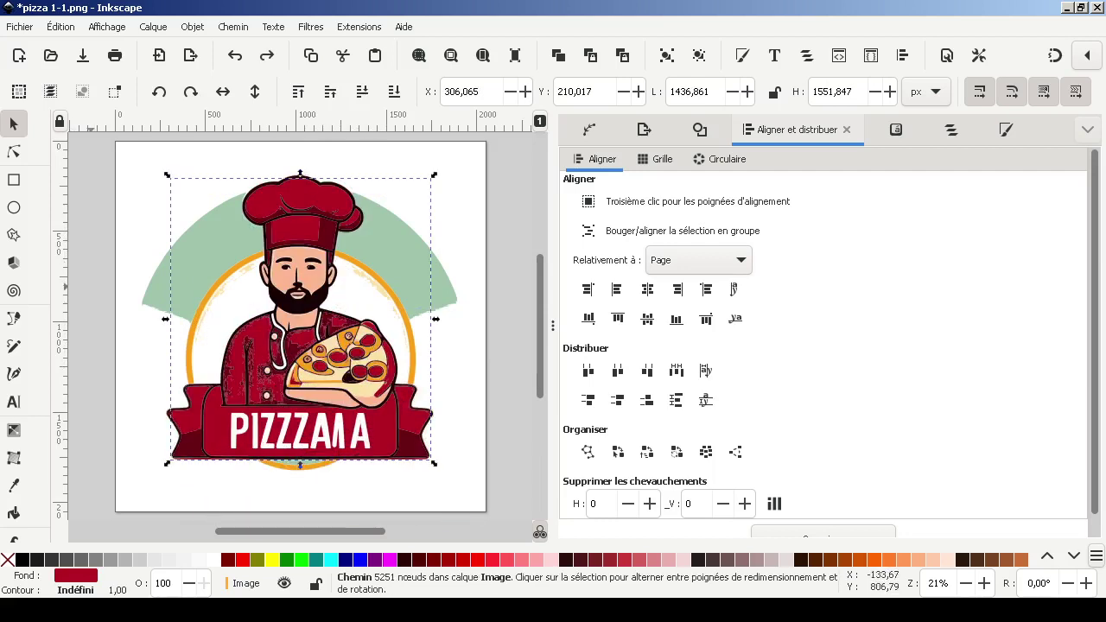
{"action": "key", "text": "Escape"}
Step: Group all seven traced paths of the chef logo and fit the page in view
{"action": "left_click_drag", "start_coordinate": [115, 170], "coordinate": [432, 509]}
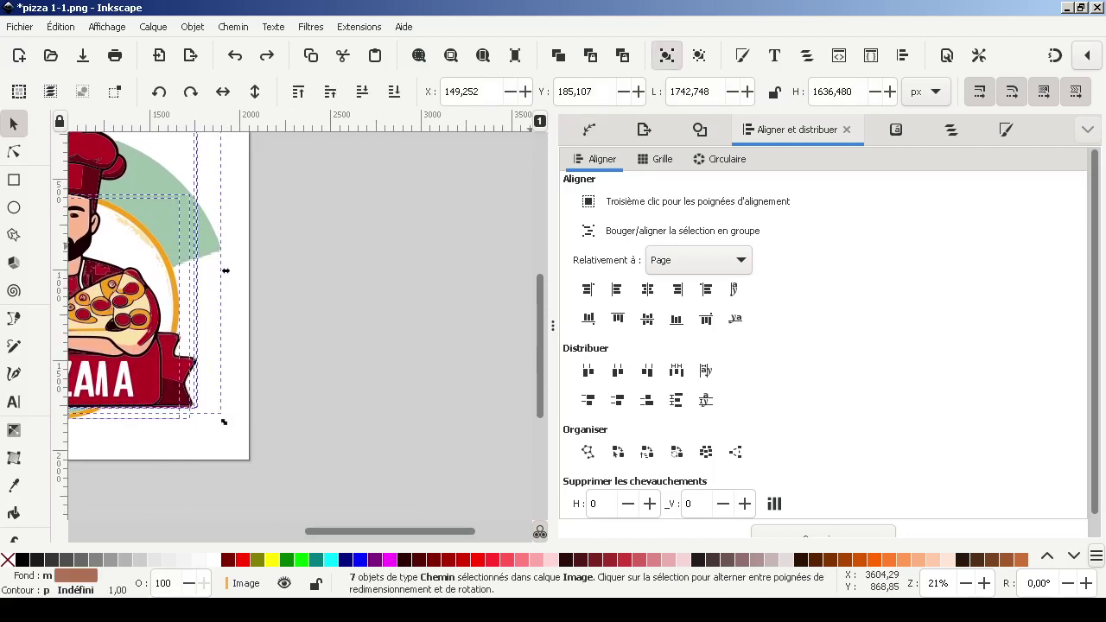
{"action": "left_click", "coordinate": [667, 55]}
{"action": "key", "text": "Escape"}
{"action": "key", "text": "5"}
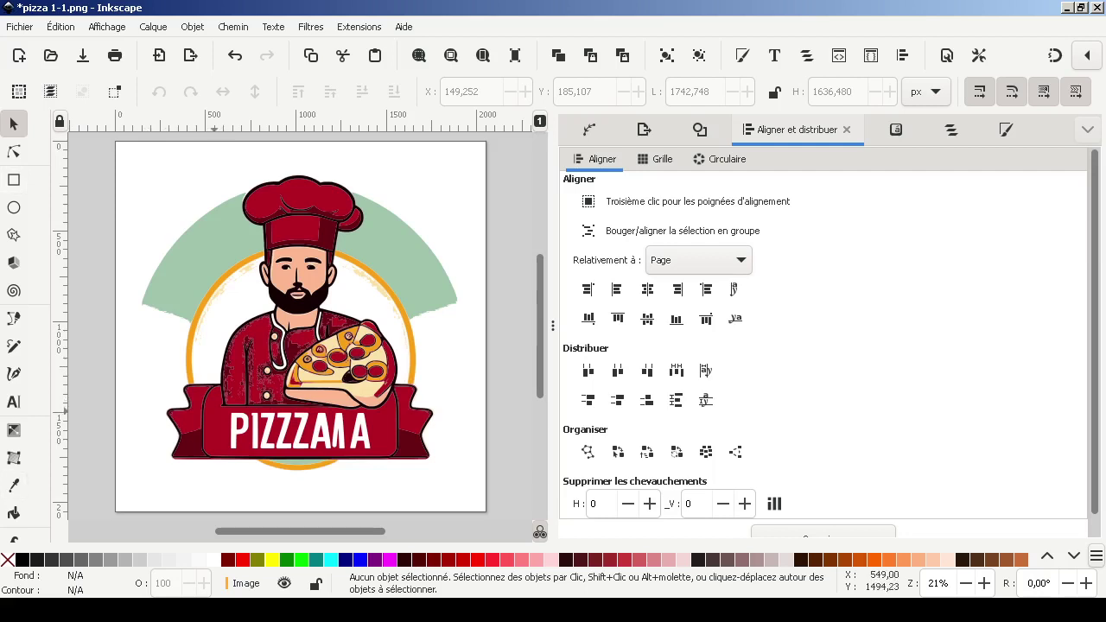
Step: Draw a banner-red rectangle about 893 × 229 px over the misspelled lettering on the ribbon
{"action": "key", "text": "d"}
{"action": "left_click", "coordinate": [14, 124]}
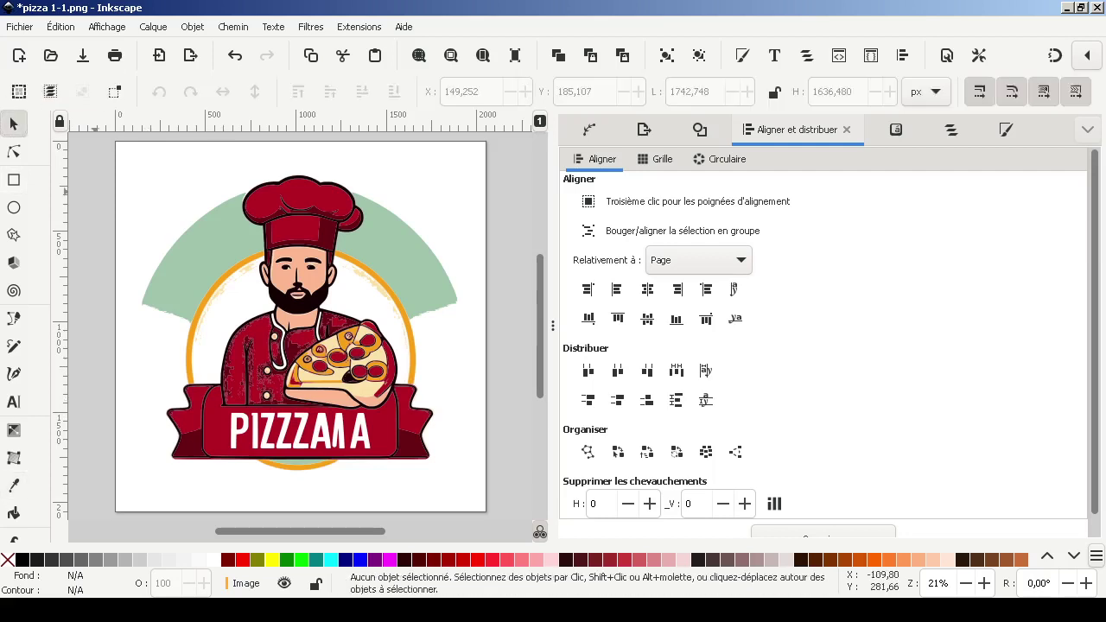
{"action": "left_click", "coordinate": [14, 179]}
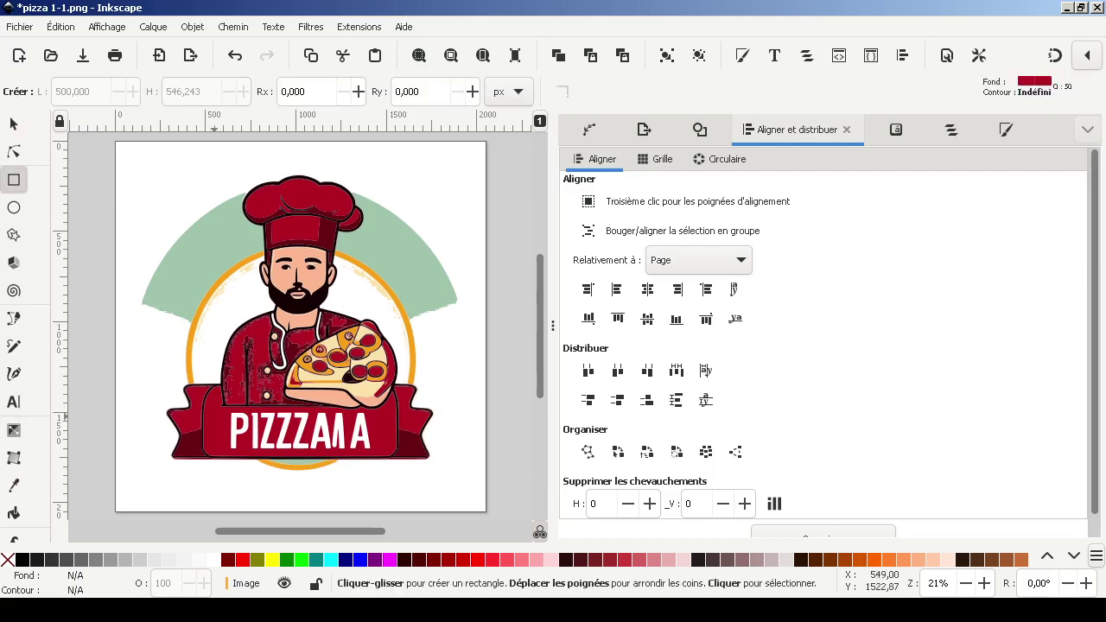
{"action": "left_click_drag", "start_coordinate": [226, 415], "coordinate": [381, 453]}
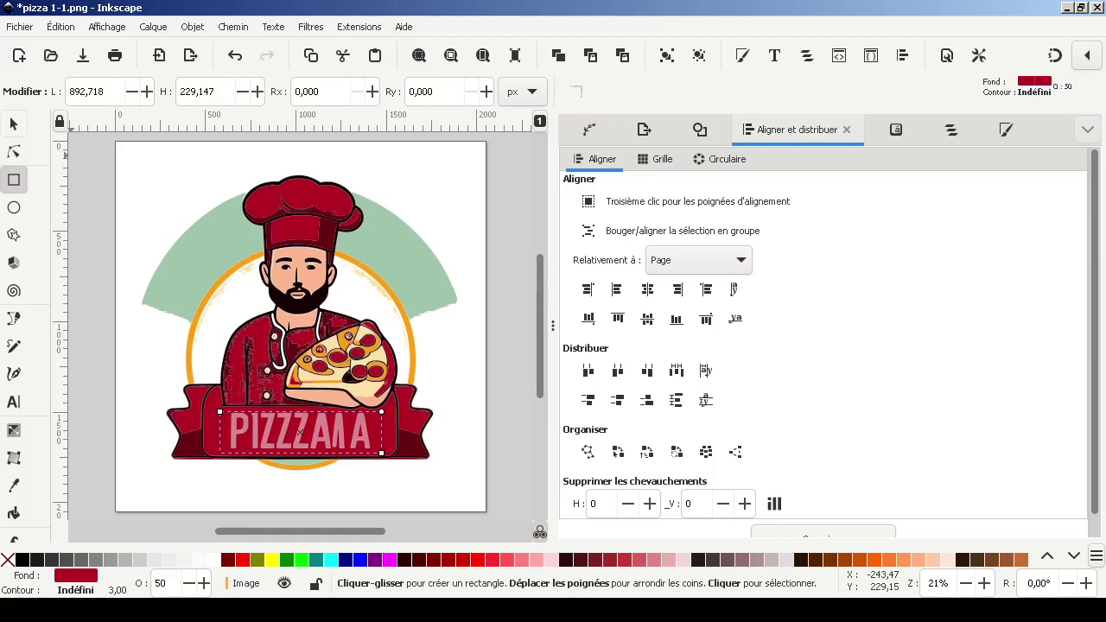
Step: Set the opacity of the rectangle covering the banner lettering to 100 %
{"action": "key", "text": "s"}
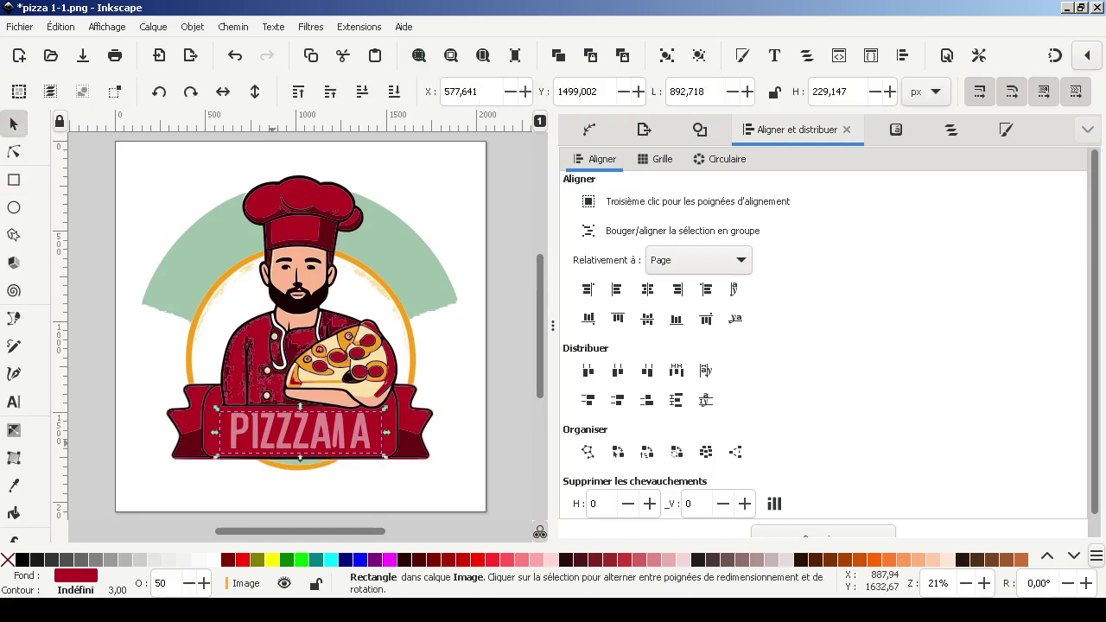
{"action": "double_click", "coordinate": [161, 583]}
{"action": "type", "text": "100"}
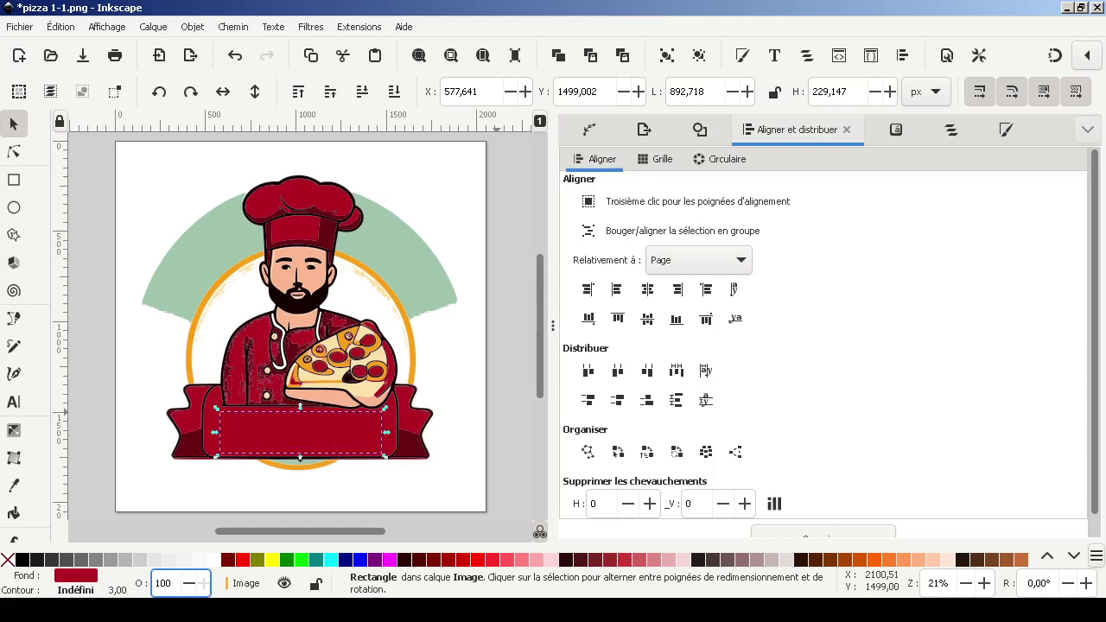
{"action": "left_click", "coordinate": [501, 410]}
{"action": "scroll", "coordinate": [500, 411], "scroll_direction": "down", "scroll_amount": 4}
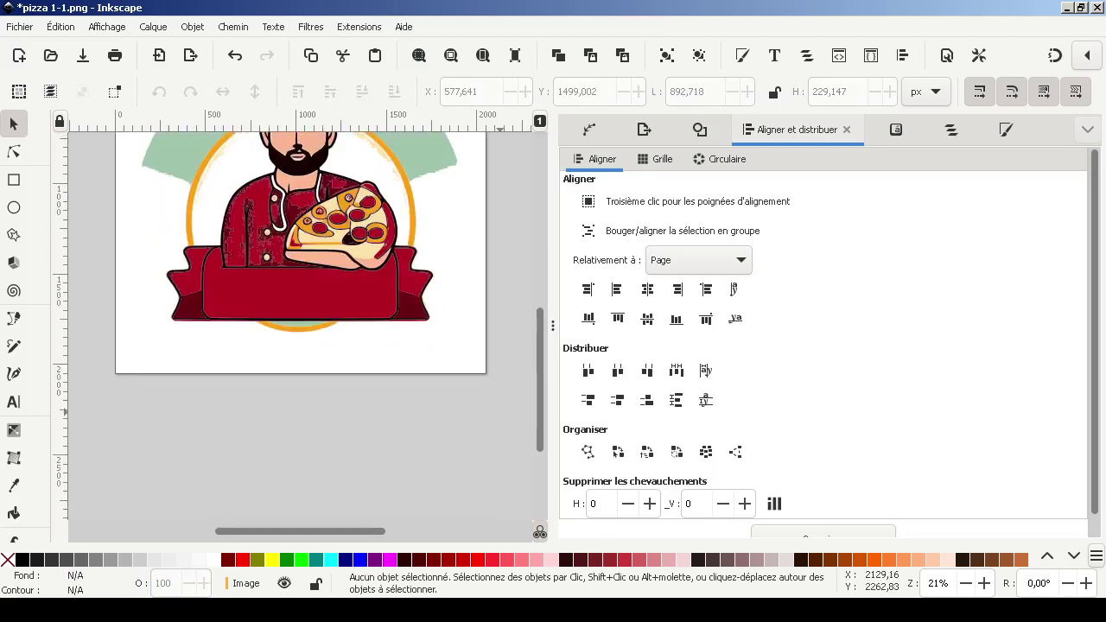
{"action": "scroll", "coordinate": [506, 413], "scroll_direction": "up", "scroll_amount": 4}
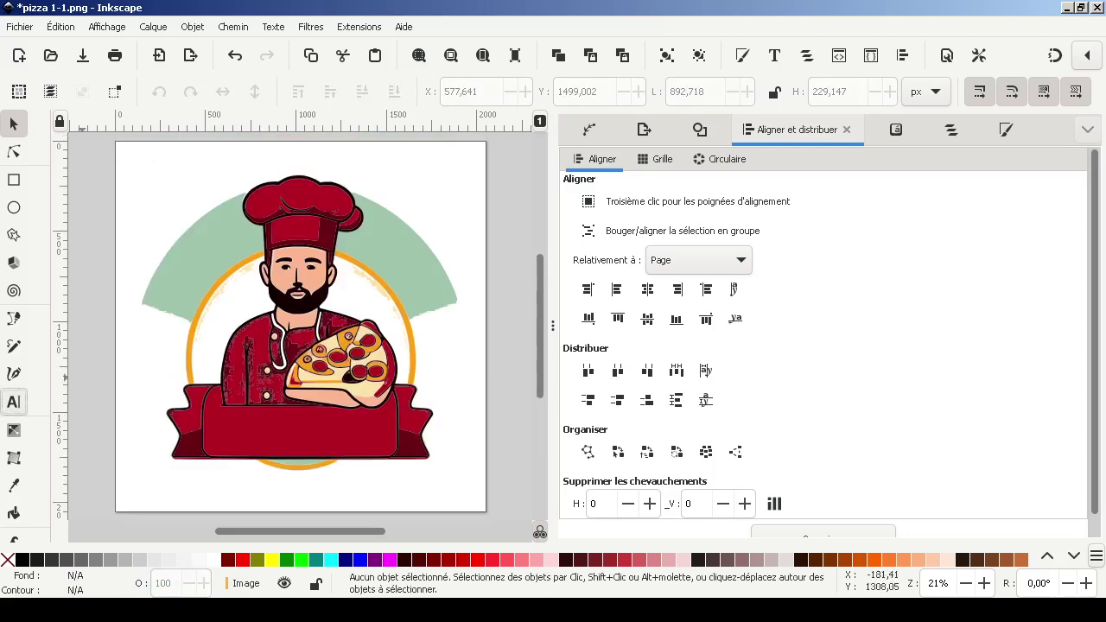
Step: Add the text "Pizzeria" in the middle of the red banner and fill it with white
{"action": "left_click", "coordinate": [14, 402]}
{"action": "scroll", "coordinate": [302, 328], "scroll_direction": "down", "scroll_amount": 2}
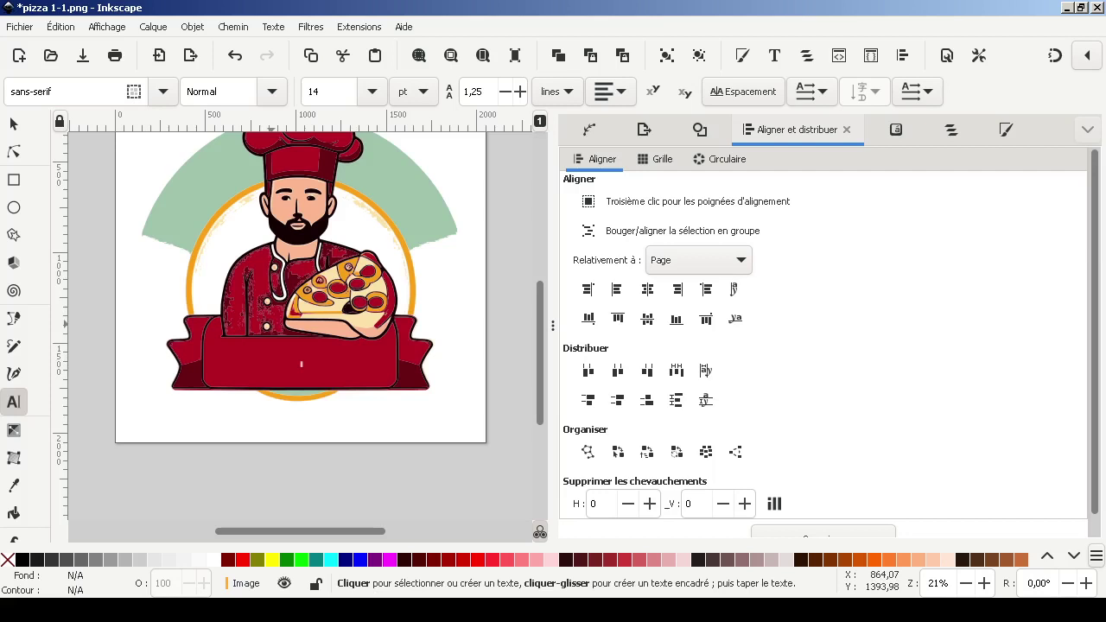
{"action": "left_click", "coordinate": [301, 365]}
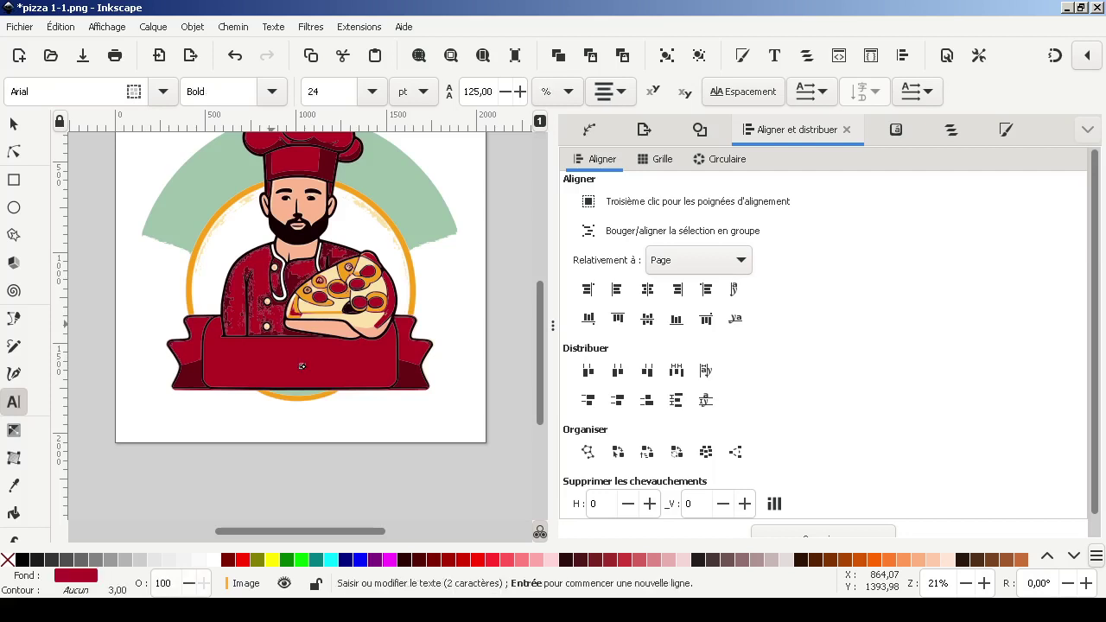
{"action": "key", "text": "BackSpace"}
{"action": "key", "text": "BackSpace"}
{"action": "type", "text": "P"}
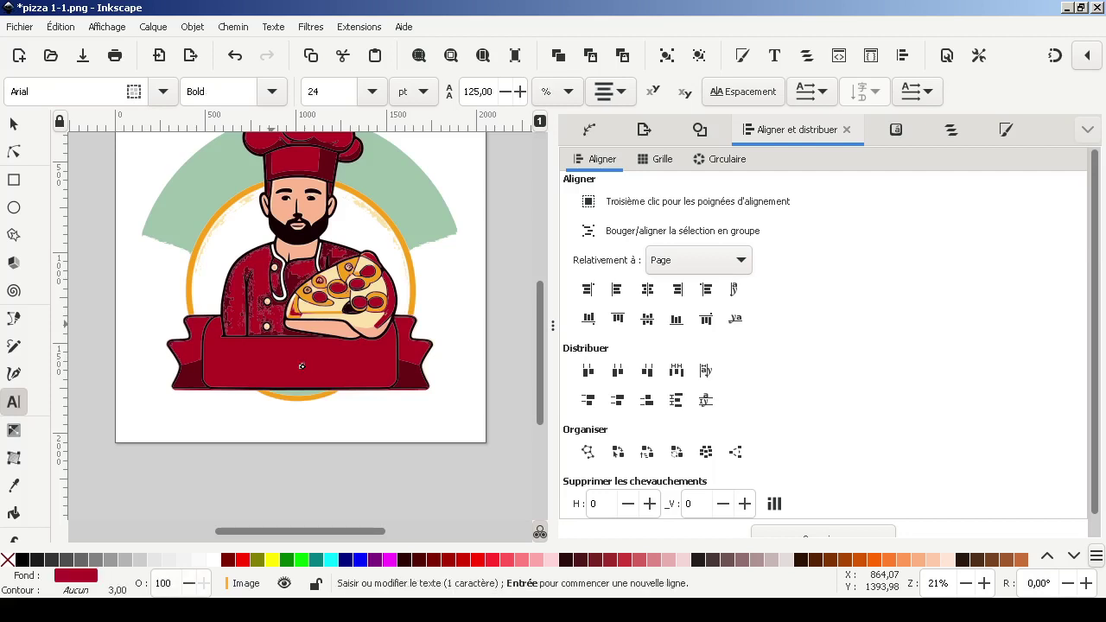
{"action": "type", "text": "IZZERIA"}
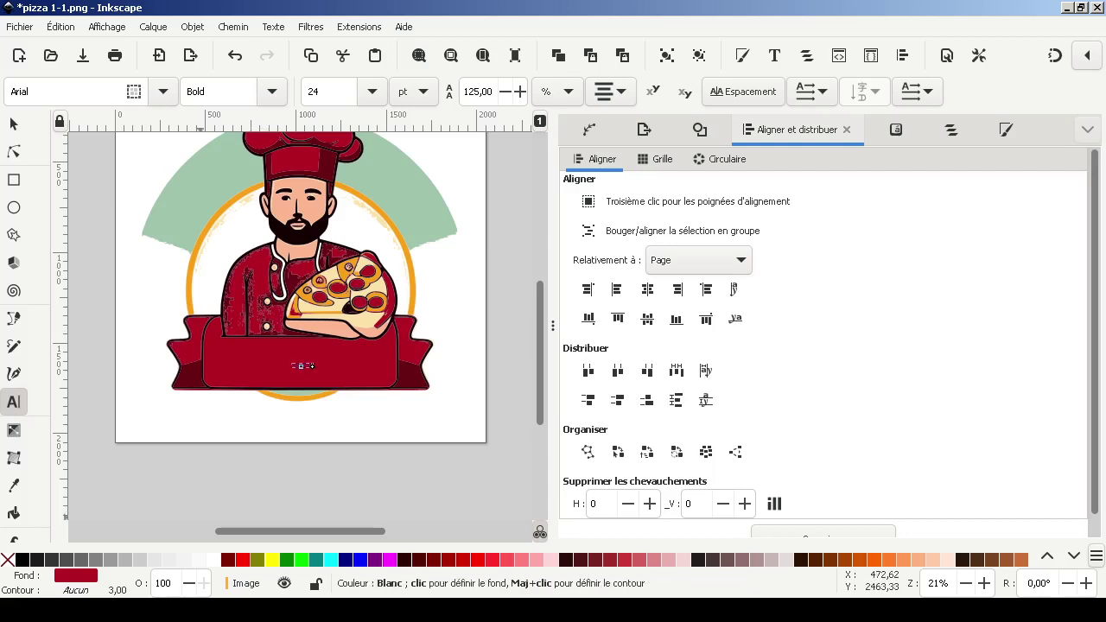
{"action": "left_click", "coordinate": [212, 560]}
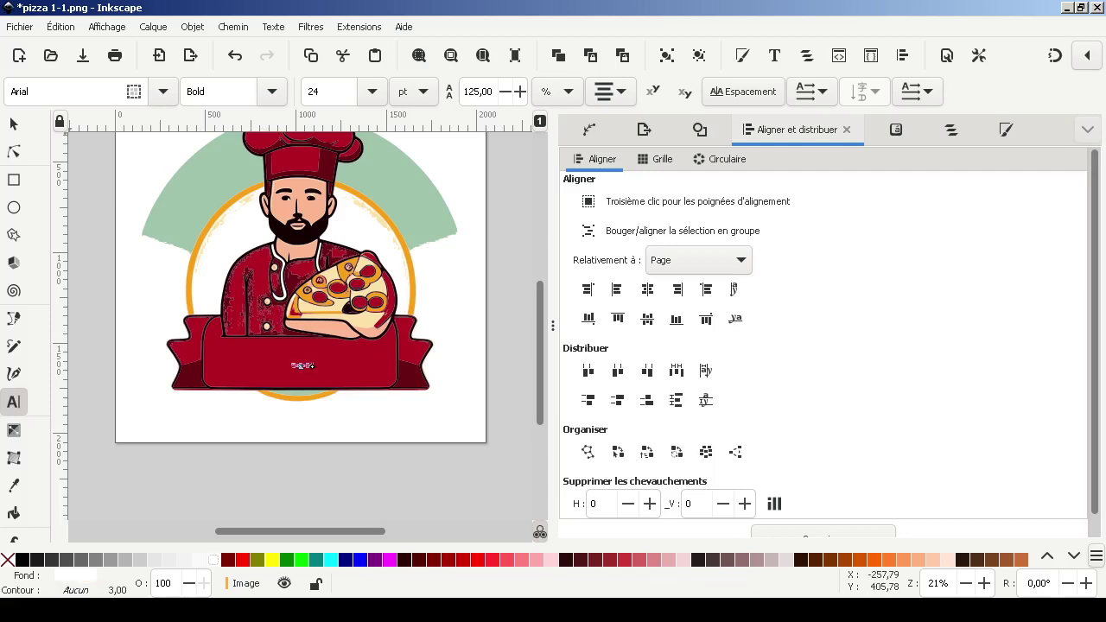
Step: Set the font of the Pizzeria text to Impact
{"action": "double_click", "coordinate": [19, 92]}
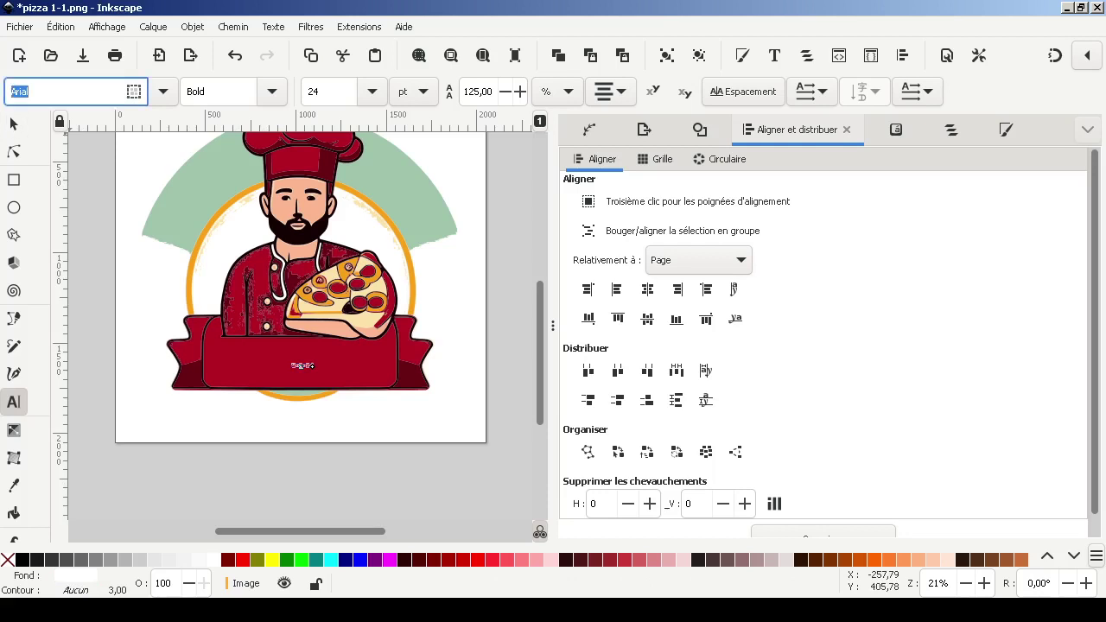
{"action": "type", "text": "imp"}
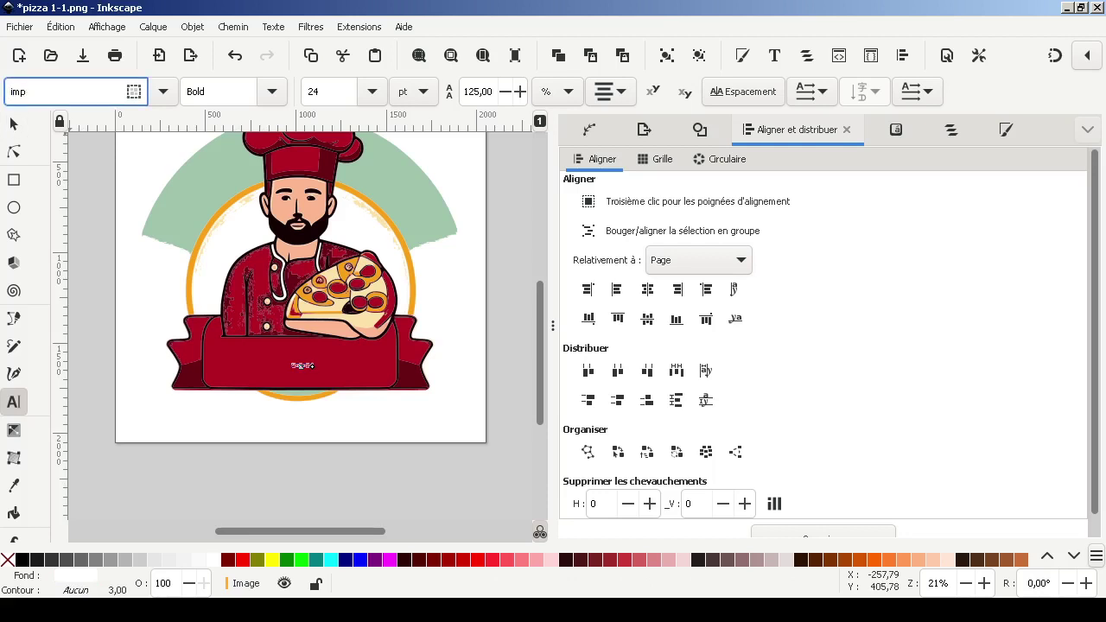
{"action": "key", "text": "Return"}
Step: Enlarge the Pizzeria text to about 795 × 208 px and position it centrally on the banner
{"action": "left_click", "coordinate": [14, 123]}
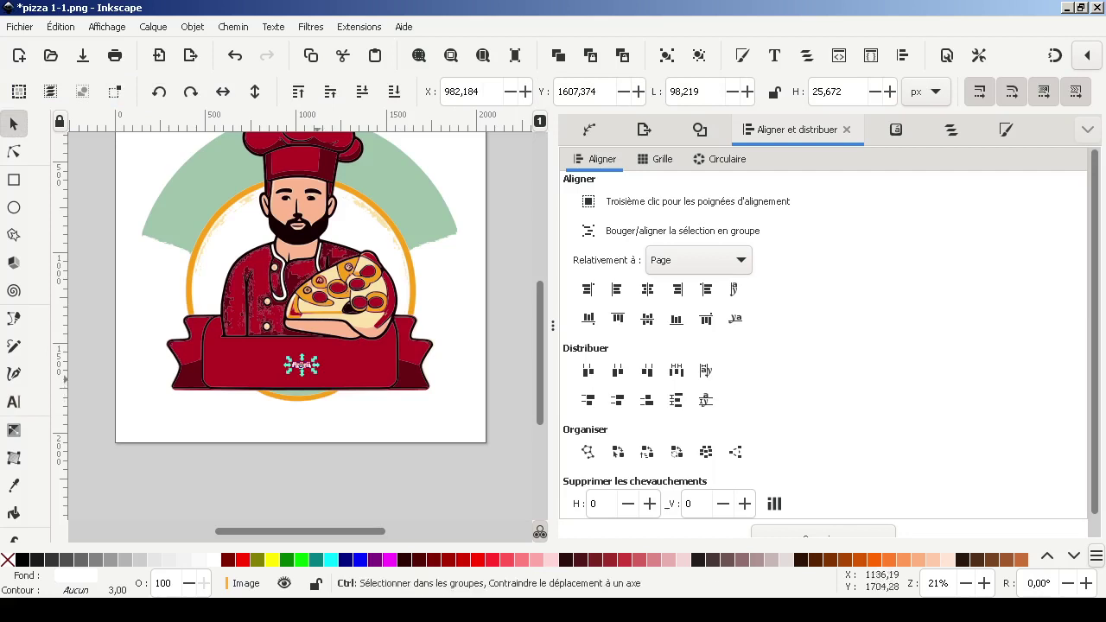
{"action": "left_click_drag", "start_coordinate": [318, 377], "coordinate": [373, 405]}
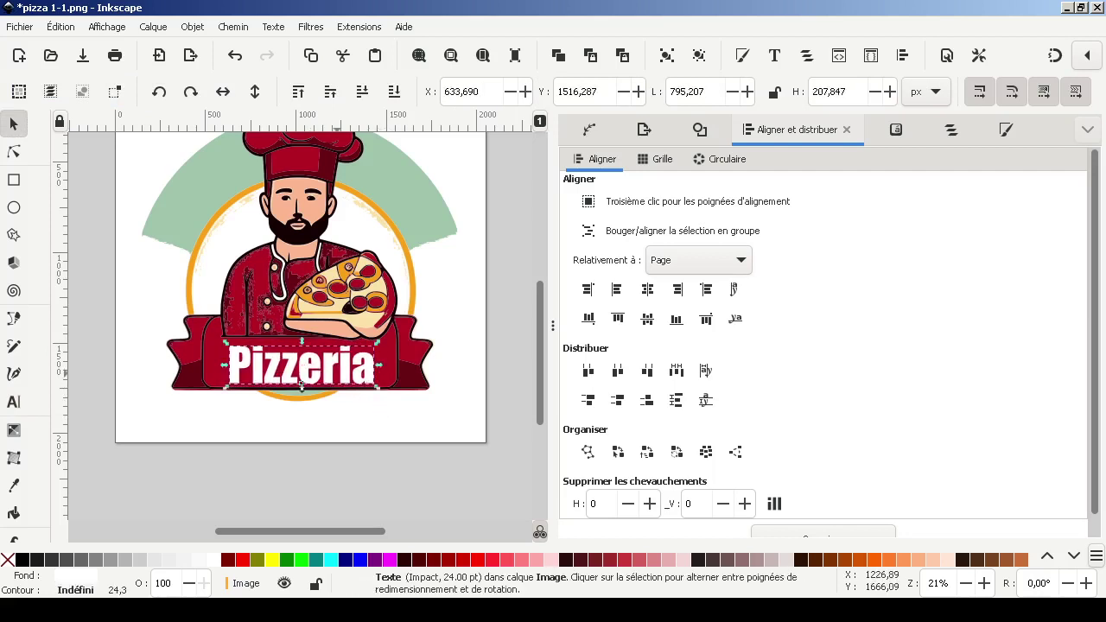
{"action": "left_click_drag", "start_coordinate": [301, 382], "coordinate": [340, 365]}
{"action": "left_click", "coordinate": [372, 501]}
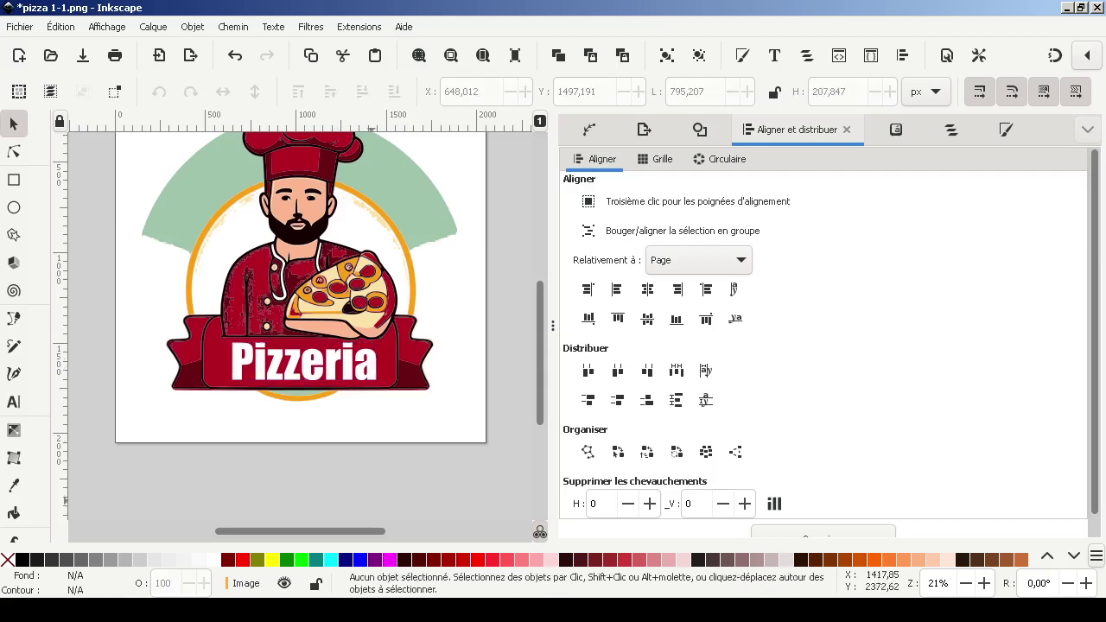
Step: Group the traced chef logo together with the Pizzeria text
{"action": "scroll", "coordinate": [266, 253], "scroll_direction": "up", "scroll_amount": 2}
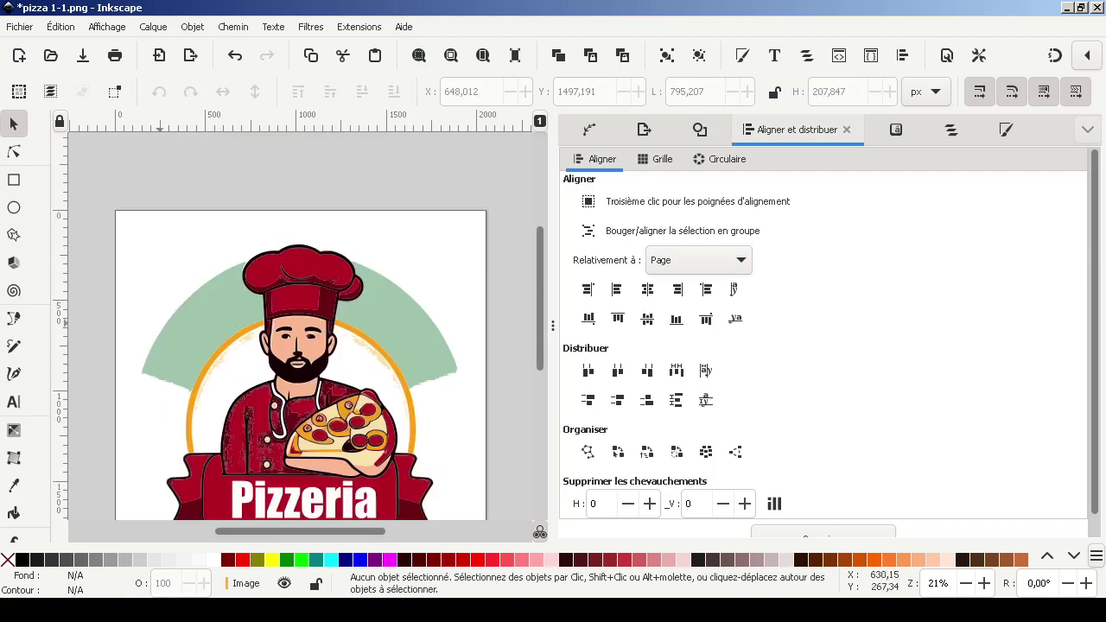
{"action": "scroll", "coordinate": [238, 260], "scroll_direction": "down", "scroll_amount": 2}
{"action": "key", "text": "ctrl+a"}
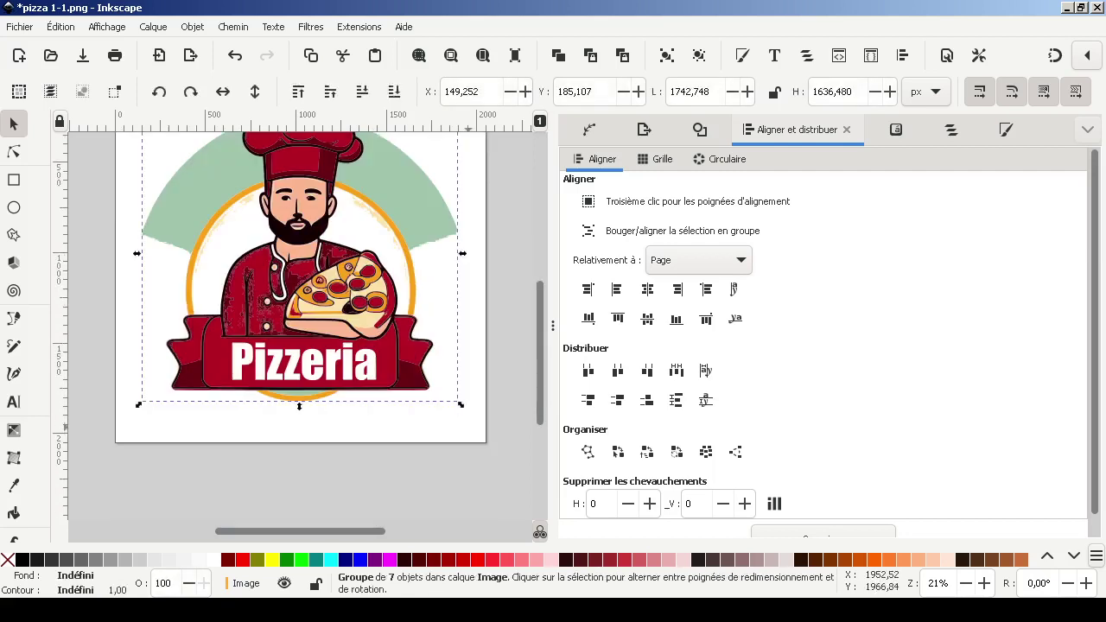
{"action": "left_click", "coordinate": [348, 365], "text": "shift"}
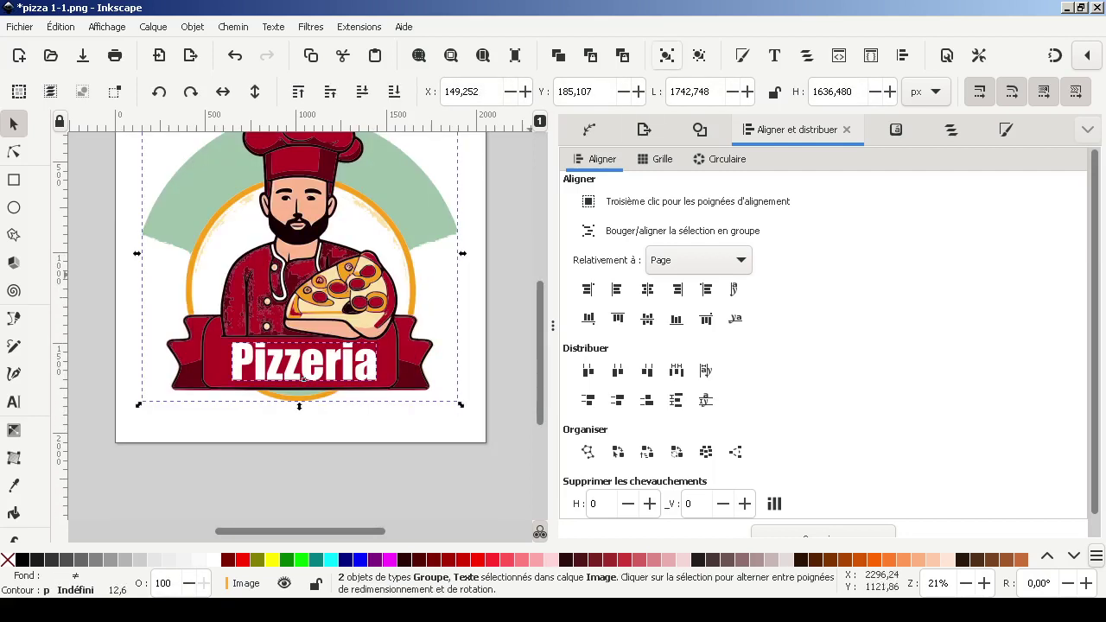
{"action": "left_click", "coordinate": [667, 55]}
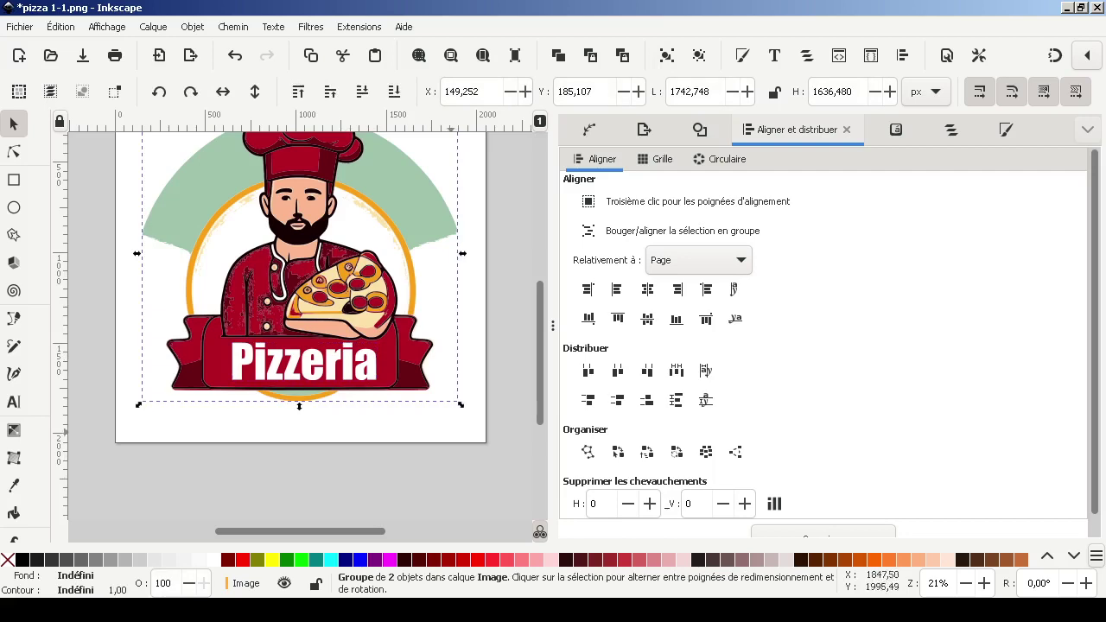
Step: Enlarge the logo group to about 4865 × 4568 px to check its vector sharpness, and undo the scaling
{"action": "left_click_drag", "start_coordinate": [460, 405], "coordinate": [575, 519]}
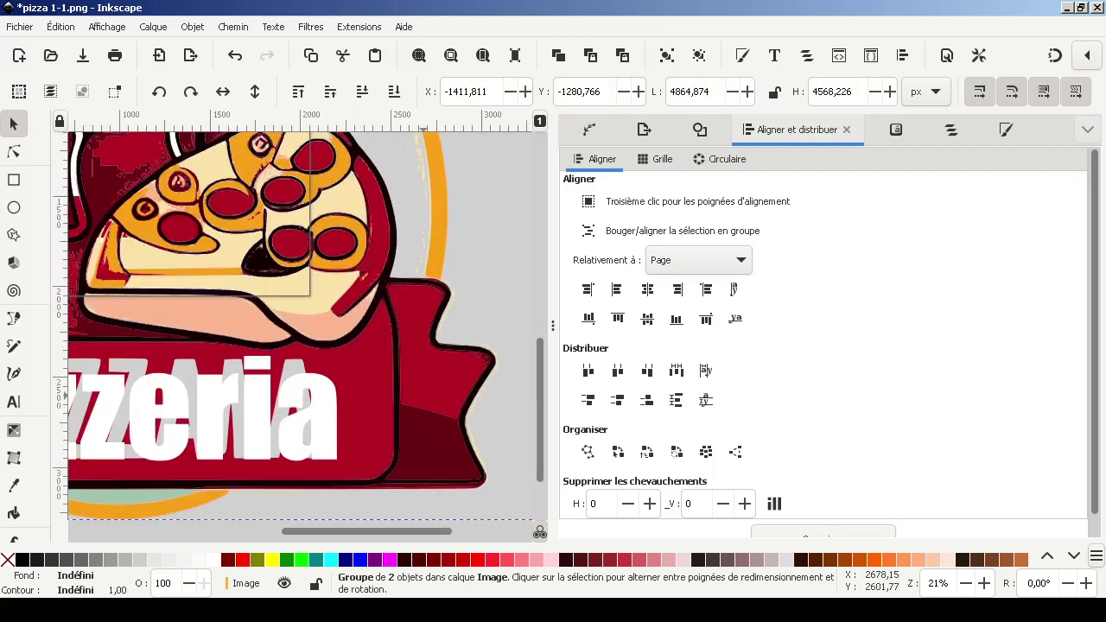
{"action": "key", "text": "ctrl+z"}
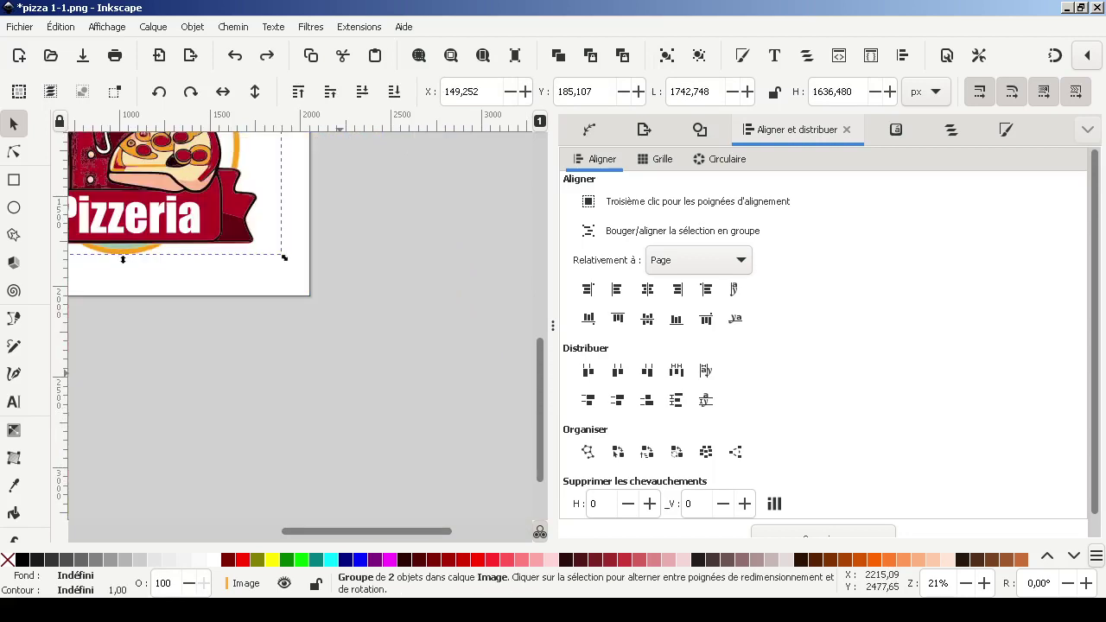
{"action": "scroll", "coordinate": [234, 302], "scroll_direction": "up", "scroll_amount": 5}
{"action": "scroll", "coordinate": [366, 530], "scroll_direction": "left", "scroll_amount": 2}
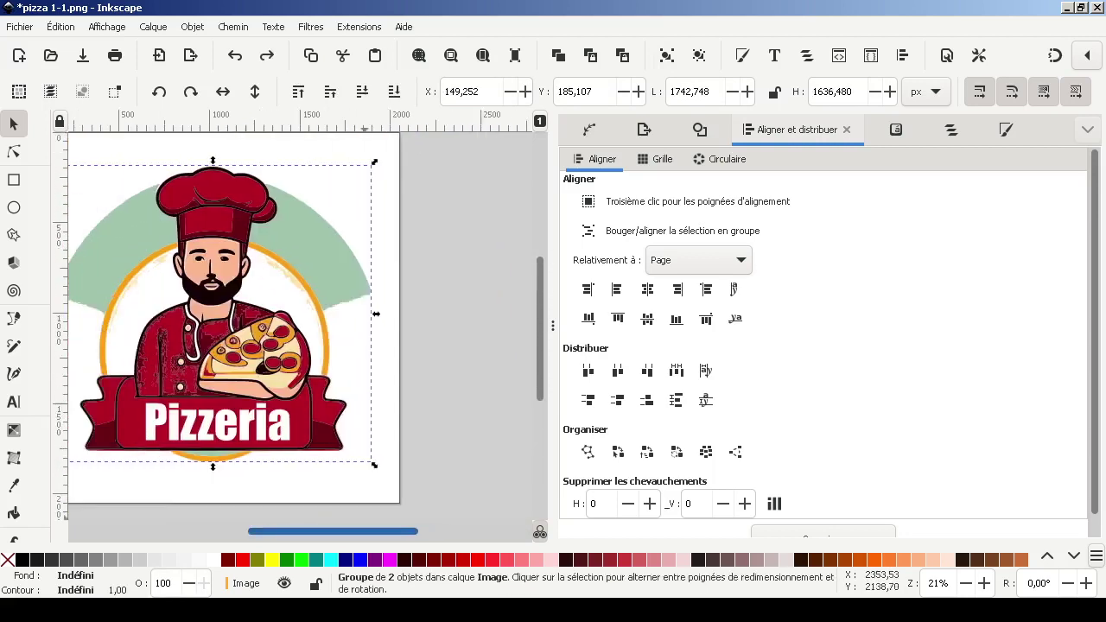
{"action": "scroll", "coordinate": [366, 530], "scroll_direction": "left", "scroll_amount": 4}
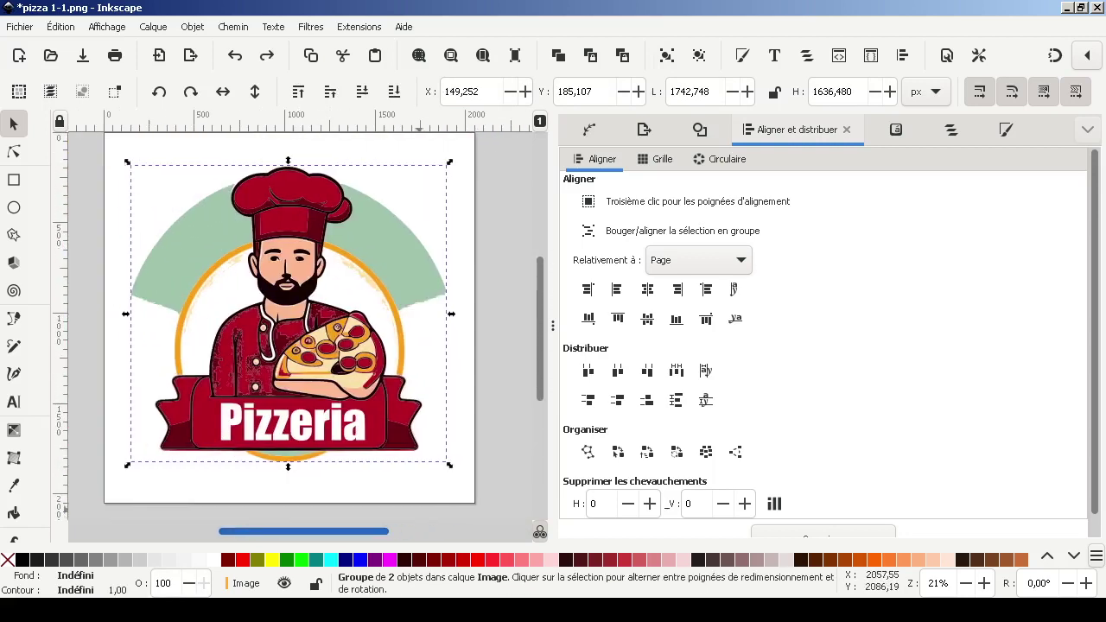
Step: Delete the grouped chef logo with its Pizzeria text from the page
{"action": "key", "text": "Escape"}
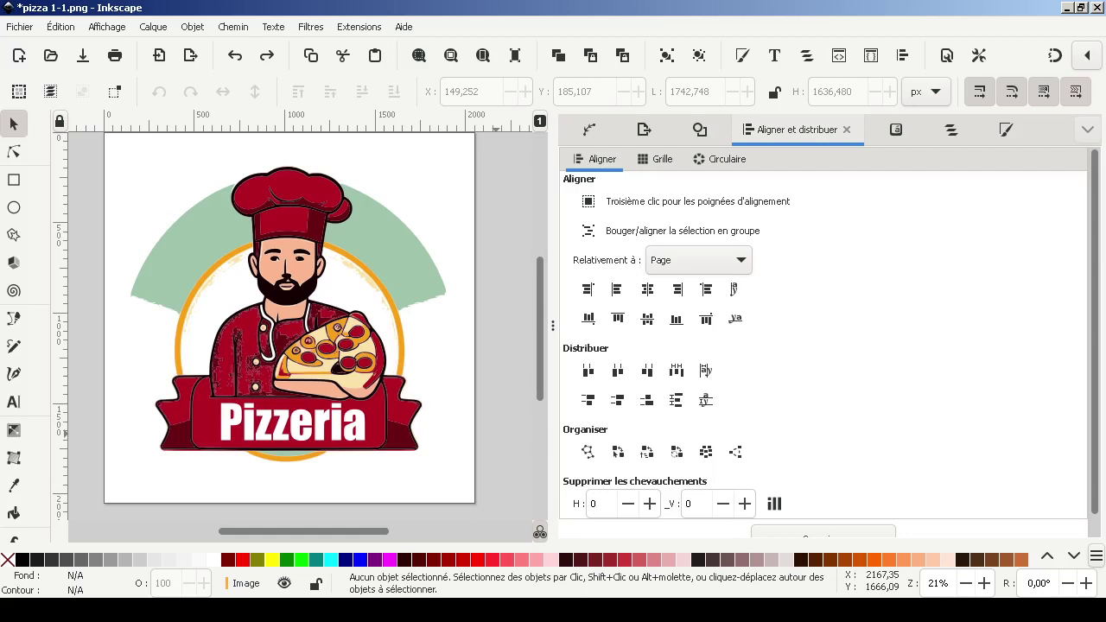
{"action": "left_click", "coordinate": [319, 369]}
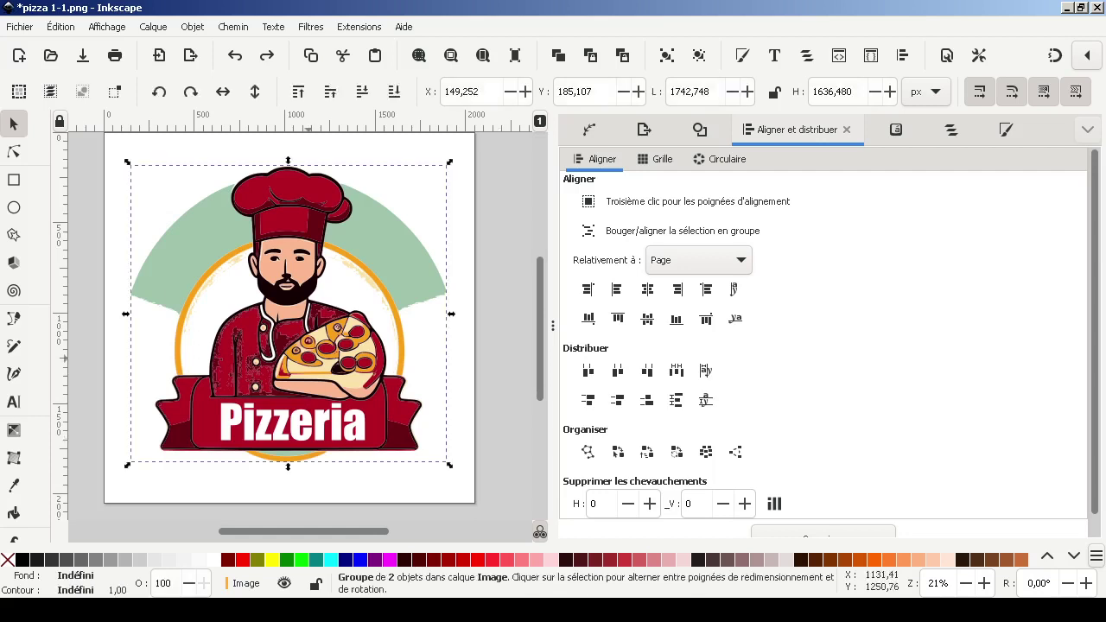
{"action": "key", "text": "Delete"}
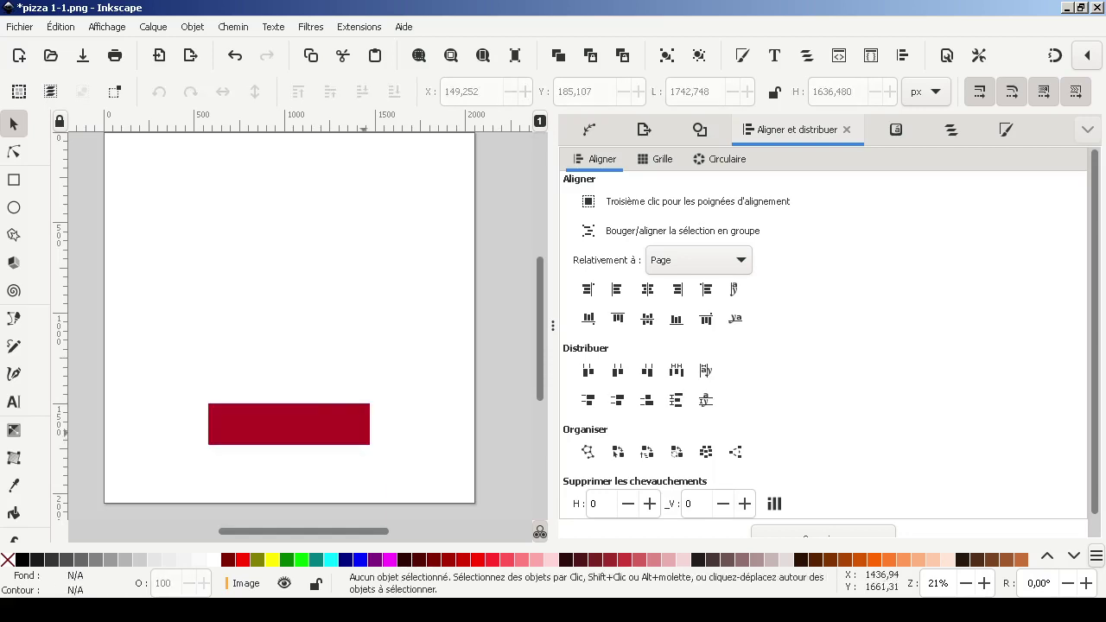
Step: Delete the leftover red rectangle from the page and open pizza 2-2.png as an embedded image
{"action": "left_click", "coordinate": [363, 423]}
{"action": "key", "text": "Delete"}
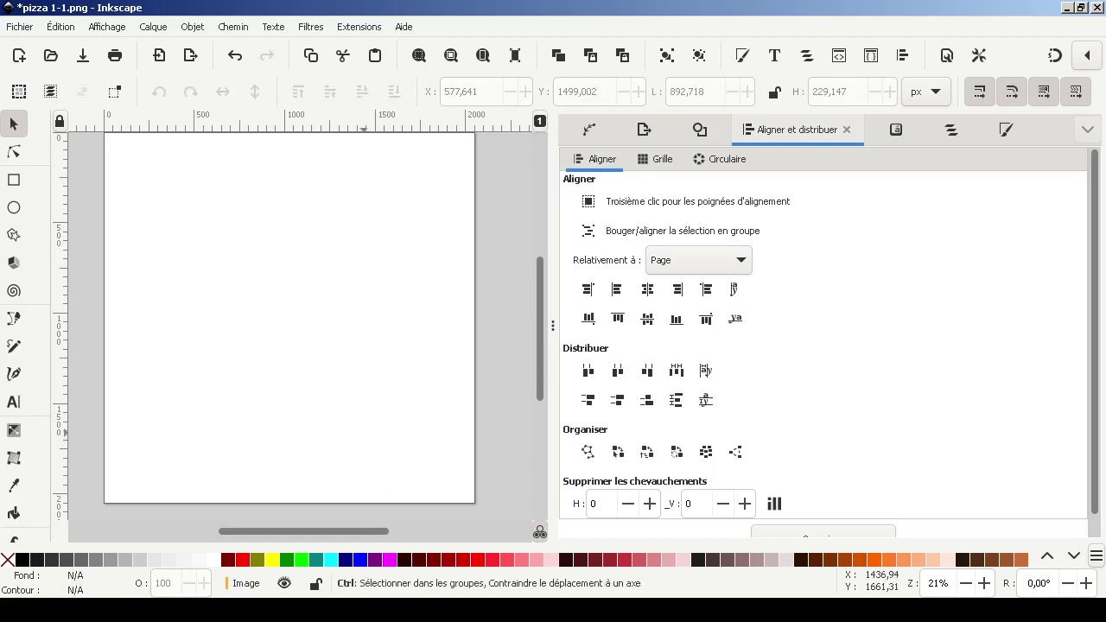
{"action": "key", "text": "ctrl+o"}
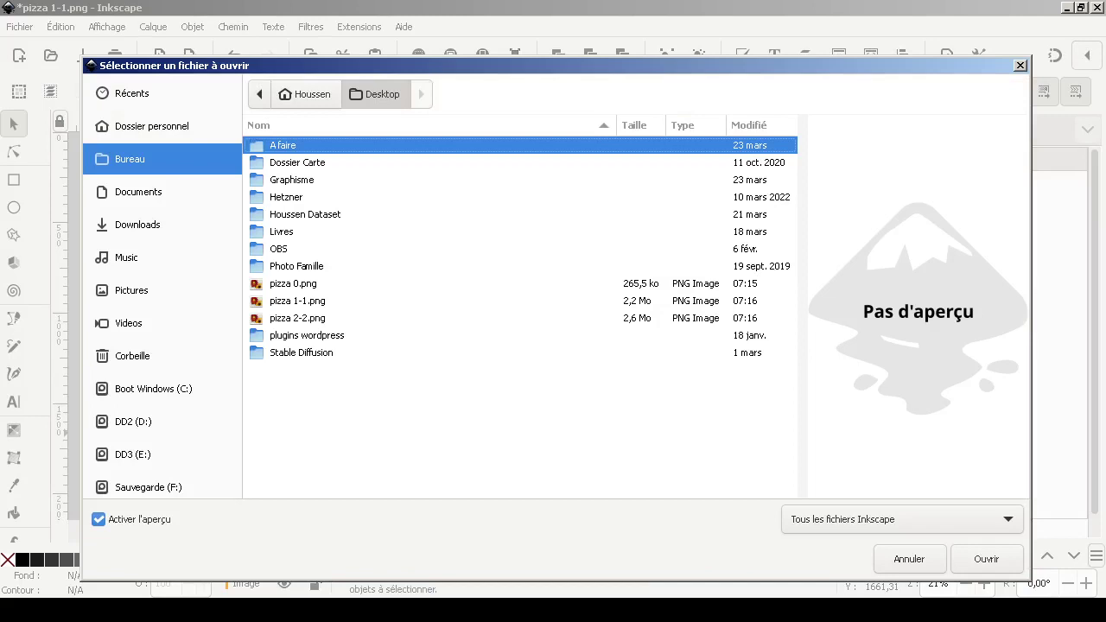
{"action": "left_click", "coordinate": [297, 318]}
{"action": "key", "text": "Return"}
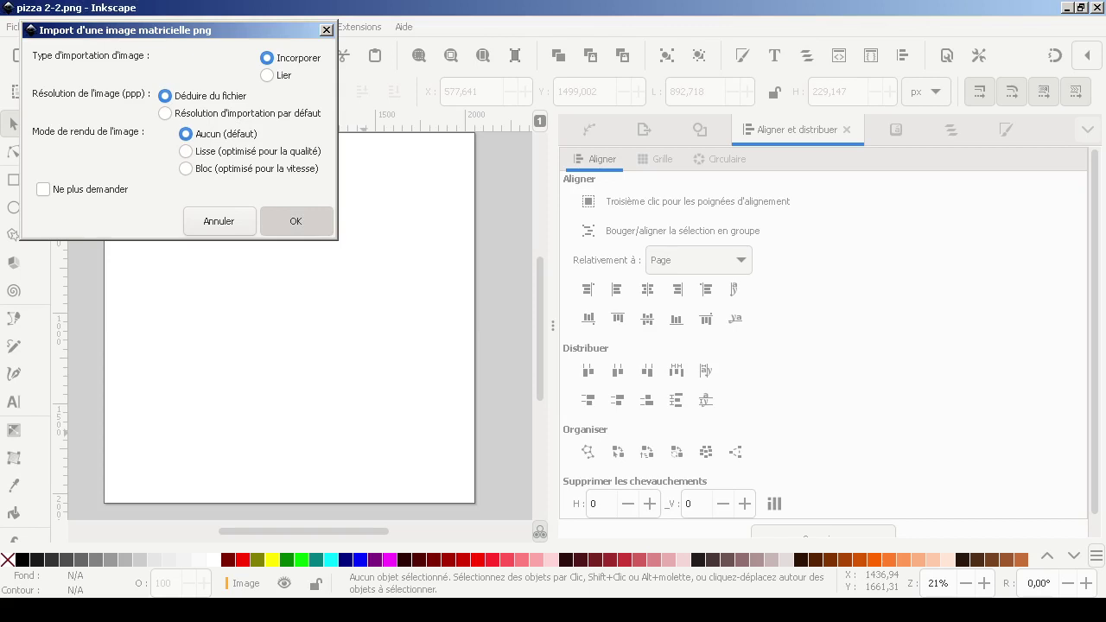
{"action": "left_click", "coordinate": [296, 221]}
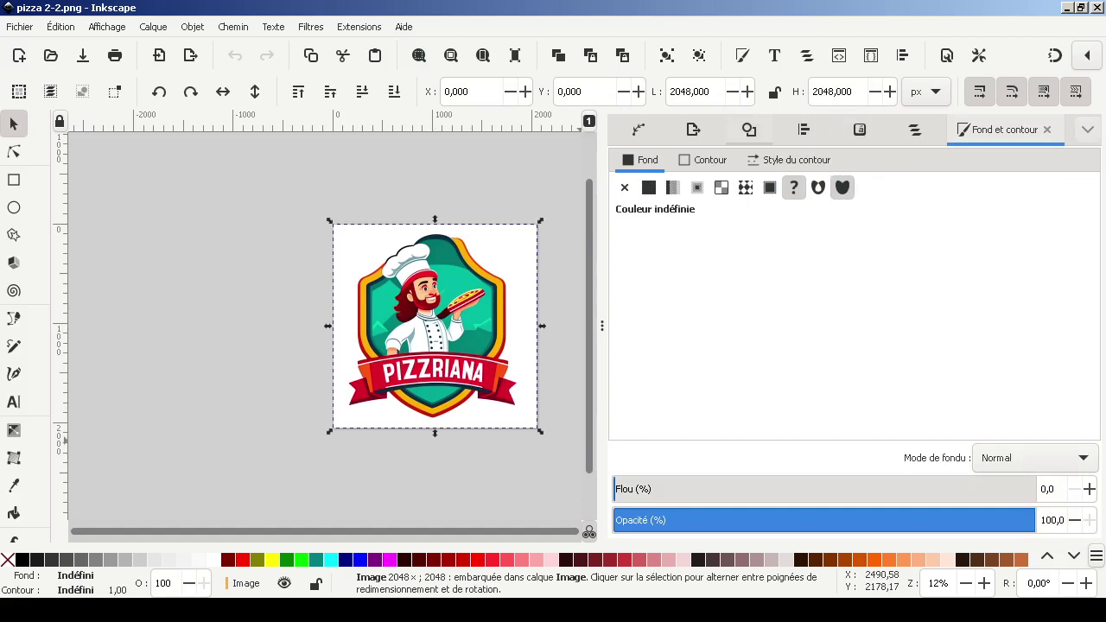
Step: Preview a multicolour bitmap trace of the chef logo using Couleurs detection
{"action": "left_click", "coordinate": [749, 130]}
{"action": "left_click", "coordinate": [676, 159]}
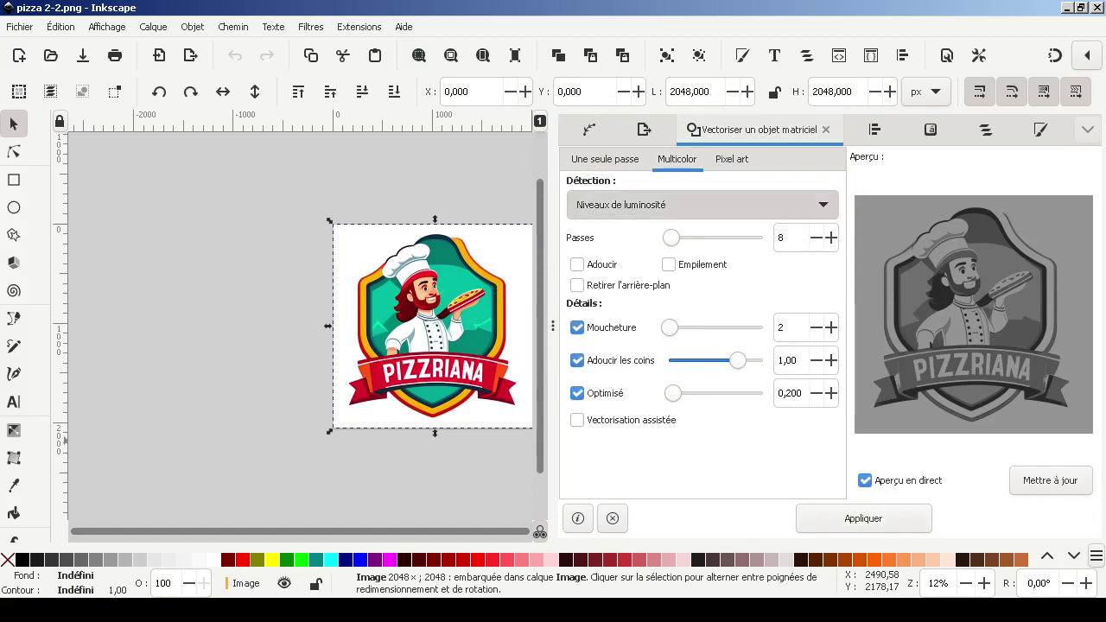
{"action": "left_click", "coordinate": [701, 204]}
{"action": "left_click", "coordinate": [702, 227]}
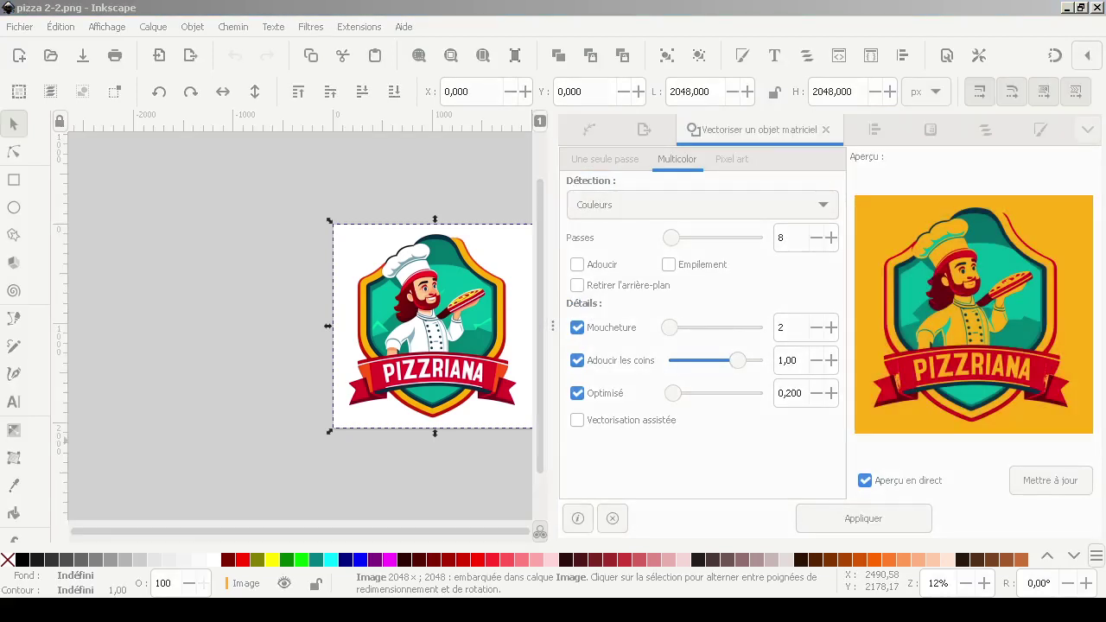
Step: Close the pizza 1-1.png document without saving its changes
{"action": "key", "text": "ctrl+w"}
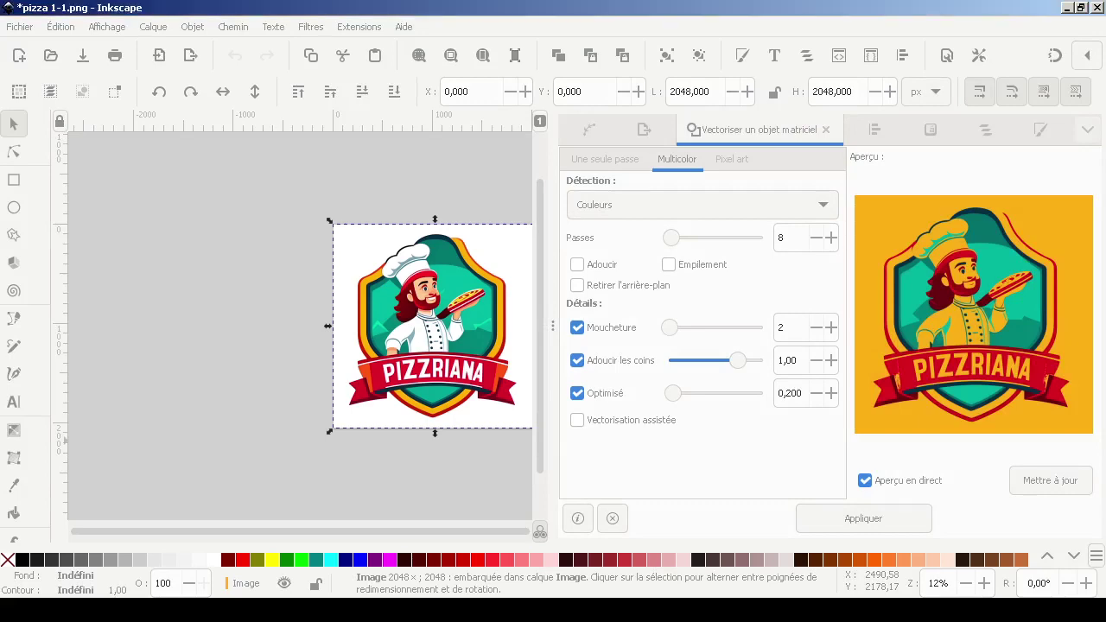
{"action": "key", "text": "ctrl+w"}
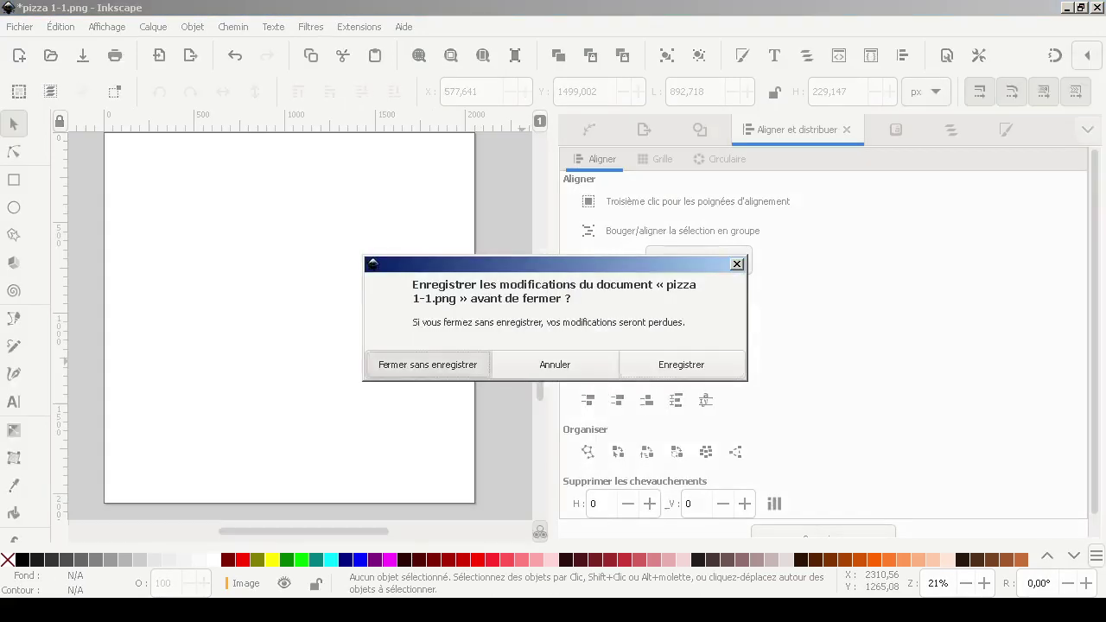
{"action": "left_click", "coordinate": [428, 364]}
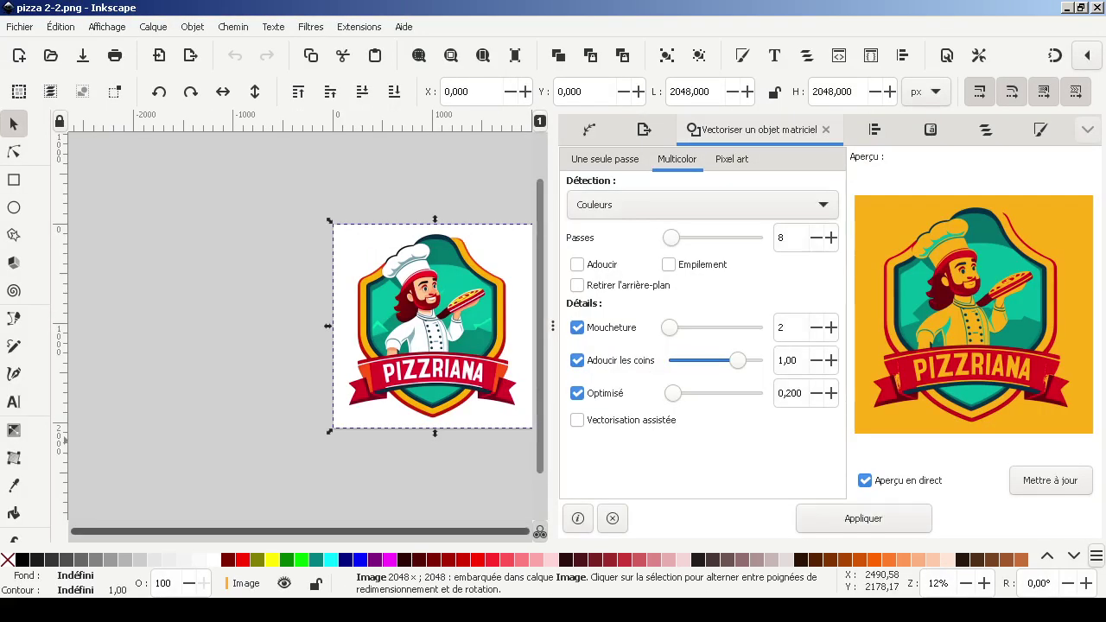
Step: Set the trace's corner smoothing to 0,98 and move the chef logo image to about X 43, Y 148 px
{"action": "key", "text": "Escape"}
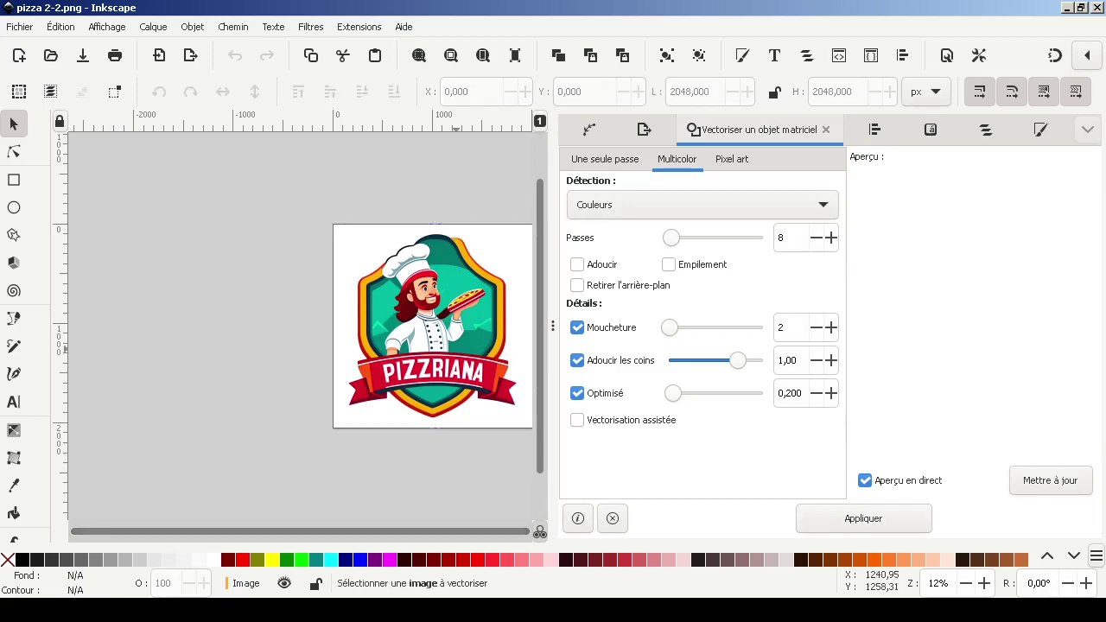
{"action": "left_click", "coordinate": [453, 343]}
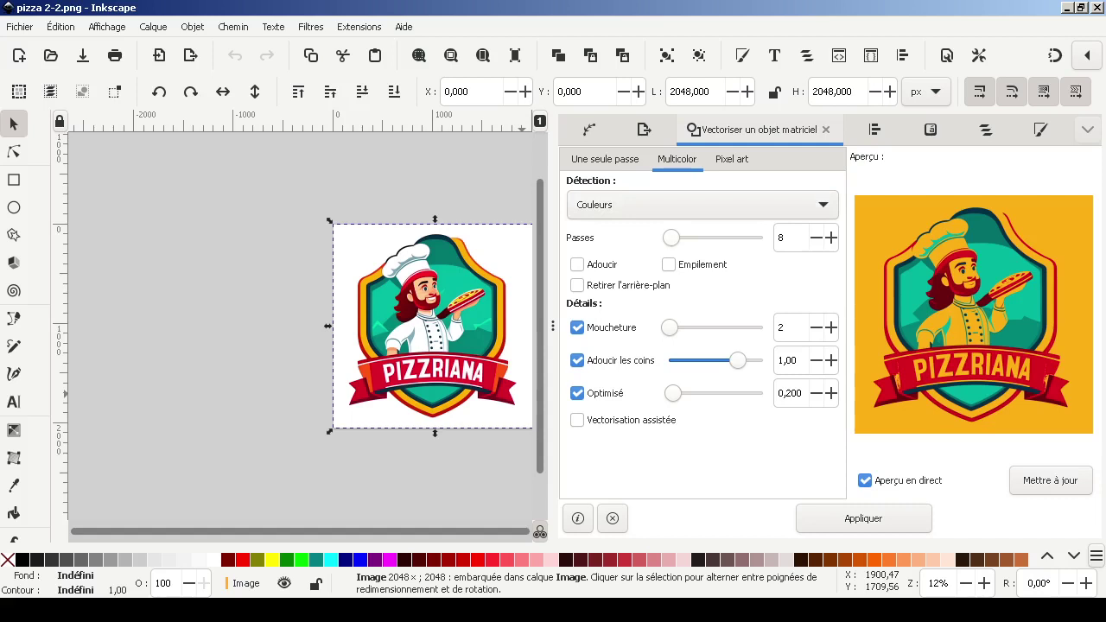
{"action": "key", "text": "Escape"}
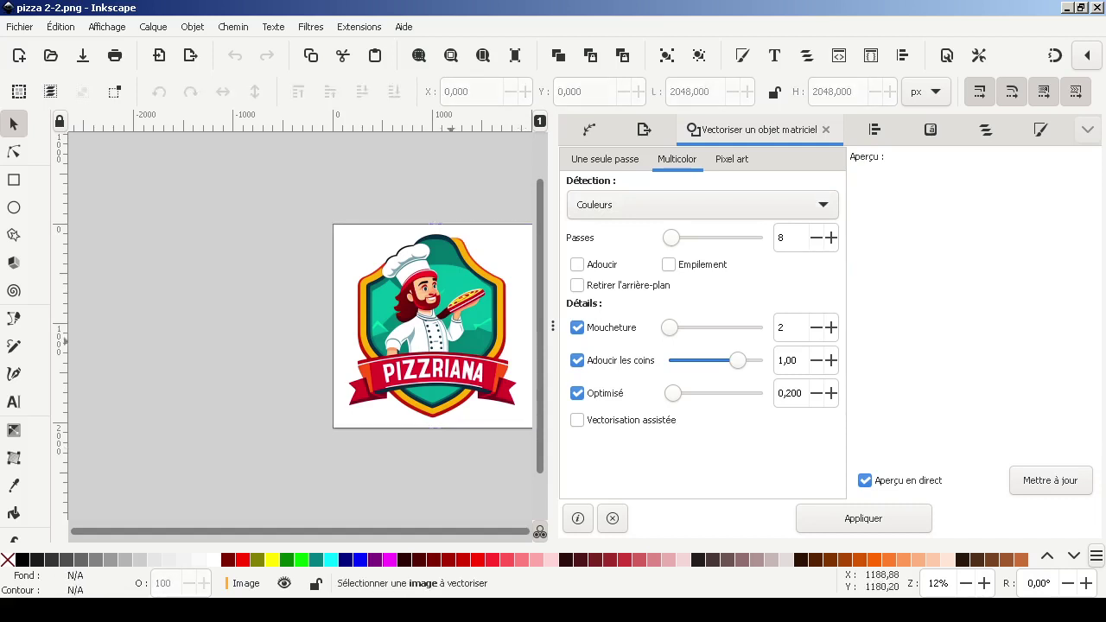
{"action": "left_click", "coordinate": [432, 328]}
{"action": "mouse_move", "coordinate": [432, 328]}
{"action": "left_mouse_down"}
{"action": "mouse_move", "coordinate": [209, 356]}
{"action": "mouse_move", "coordinate": [435, 302]}
{"action": "mouse_move", "coordinate": [420, 304]}
{"action": "left_mouse_up"}
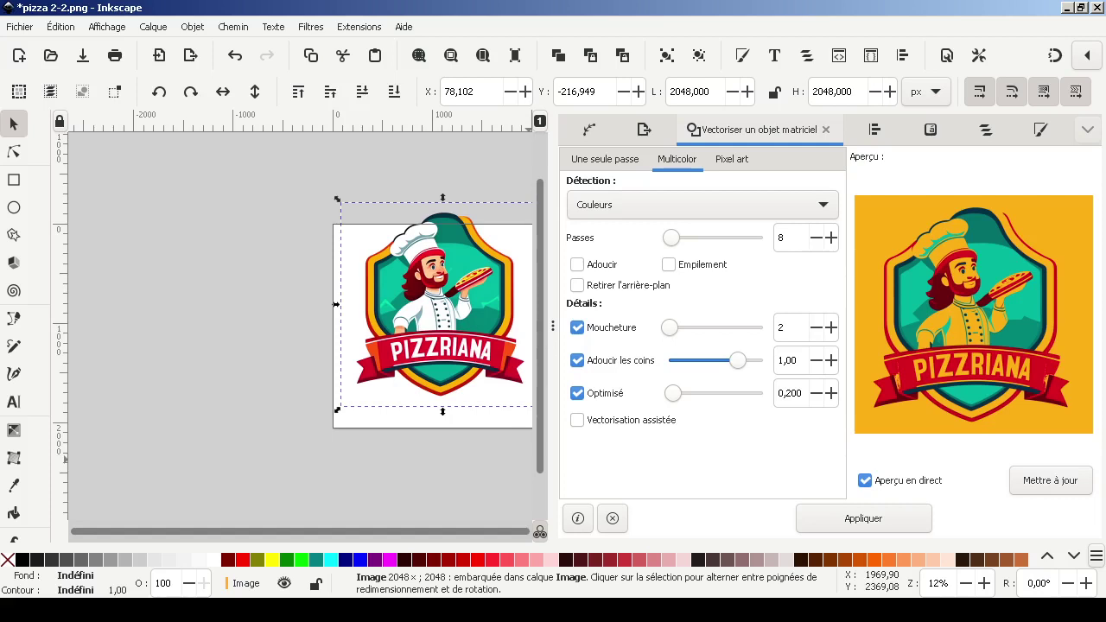
{"action": "mouse_move", "coordinate": [737, 360]}
{"action": "left_mouse_down"}
{"action": "mouse_move", "coordinate": [698, 361]}
{"action": "mouse_move", "coordinate": [736, 360]}
{"action": "left_mouse_up"}
{"action": "key", "text": "Escape"}
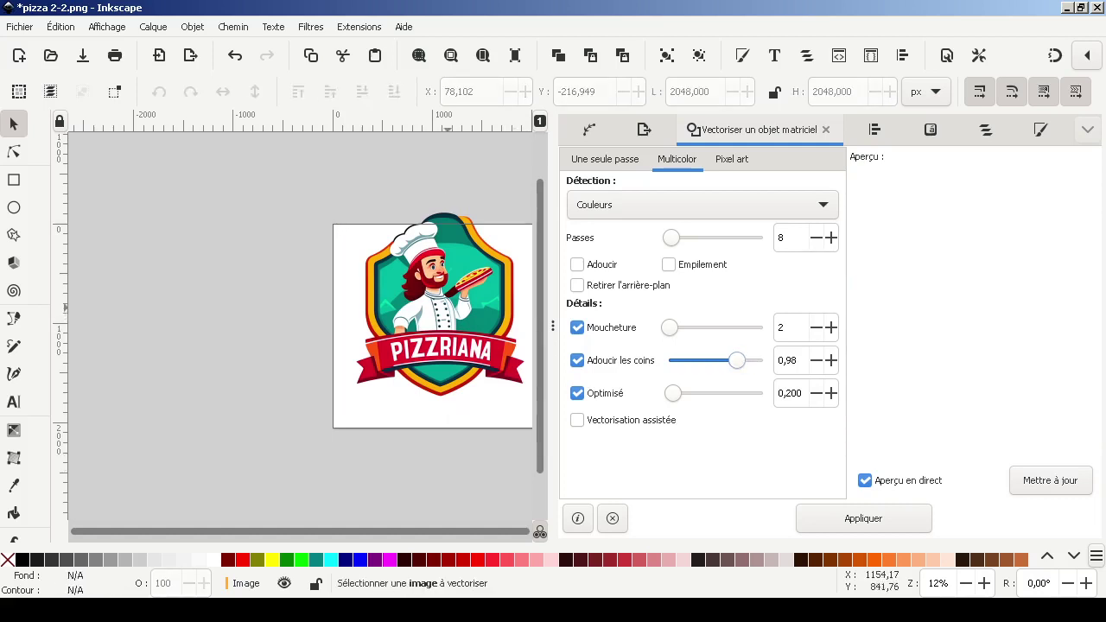
{"action": "left_click", "coordinate": [448, 308]}
{"action": "left_click_drag", "start_coordinate": [452, 298], "coordinate": [448, 334]}
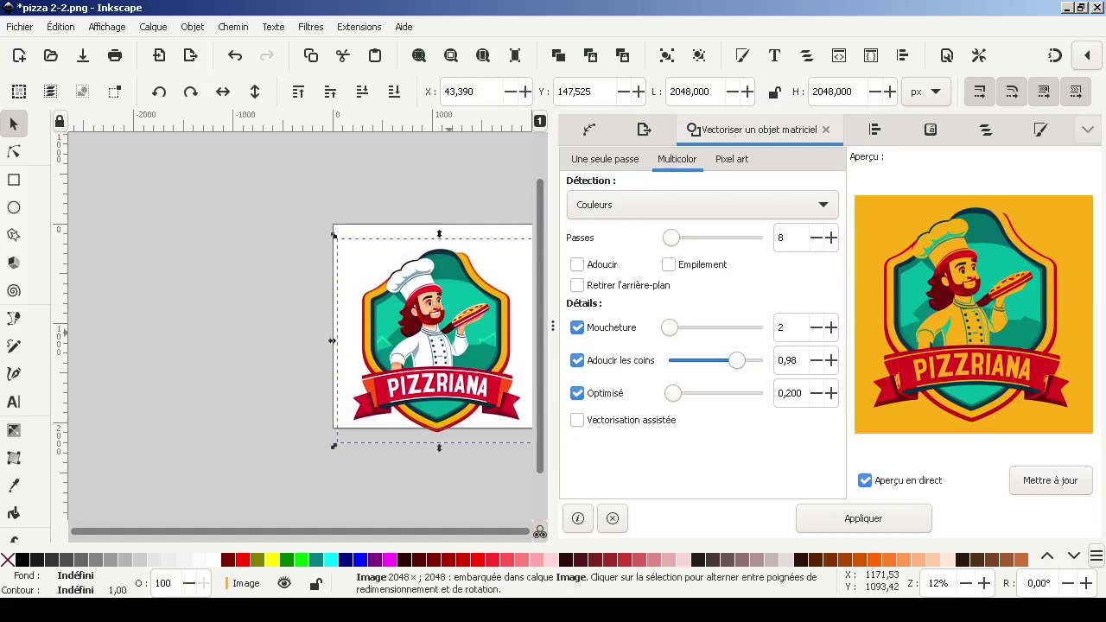
Step: Trace the chef logo image in a single pass with Seuil de luminosité detection at a threshold of 0,450
{"action": "left_click", "coordinate": [605, 159]}
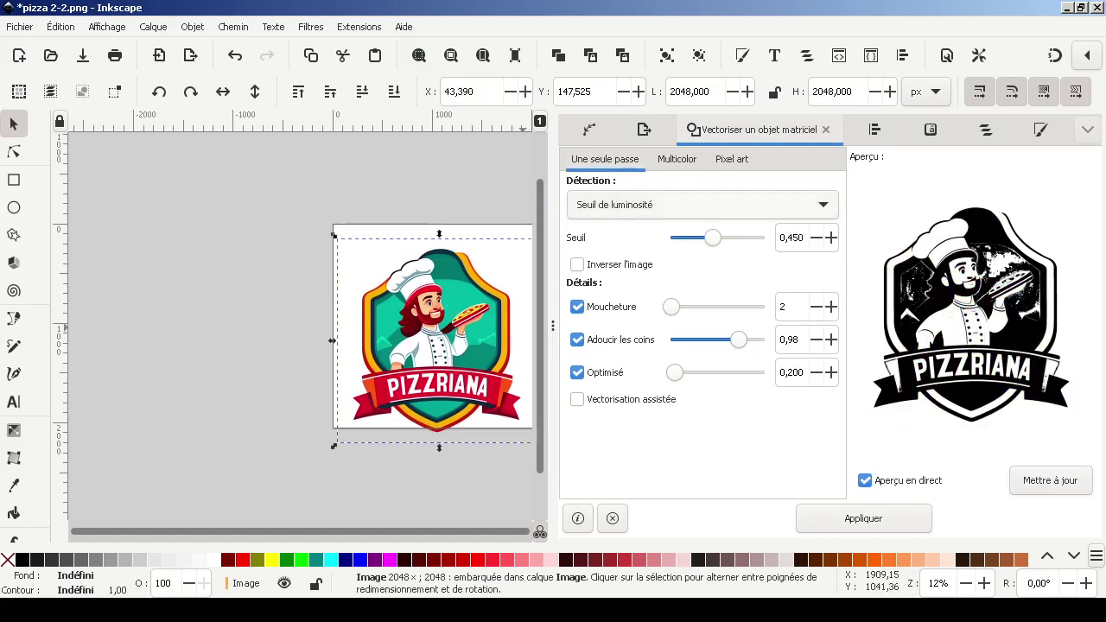
{"action": "scroll", "coordinate": [701, 205], "scroll_direction": "down", "scroll_amount": 1}
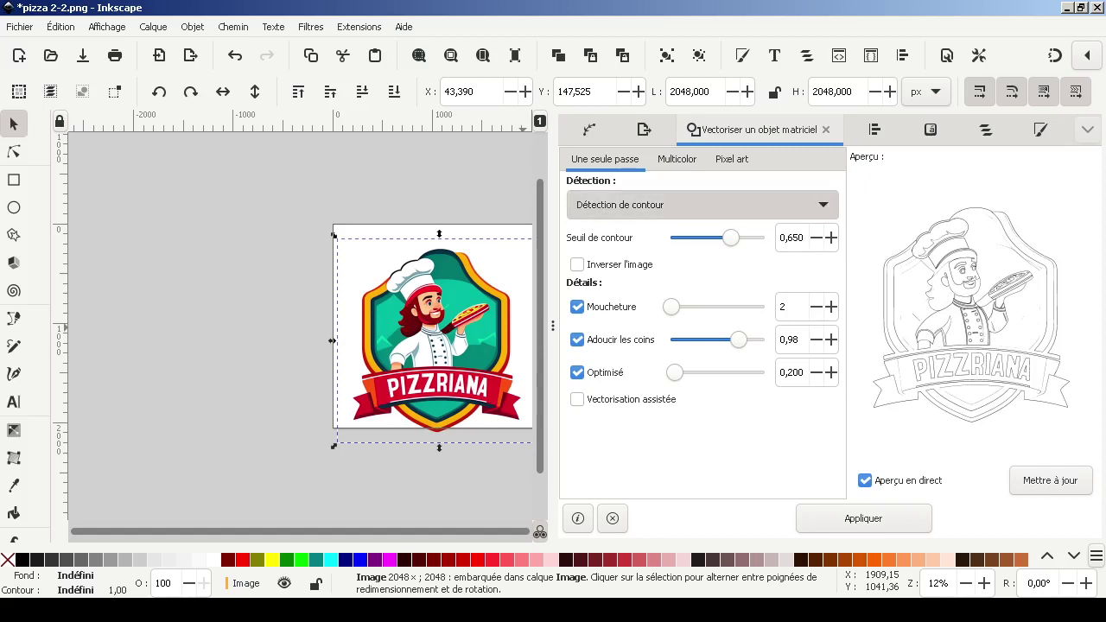
{"action": "scroll", "coordinate": [701, 205], "scroll_direction": "up", "scroll_amount": 1}
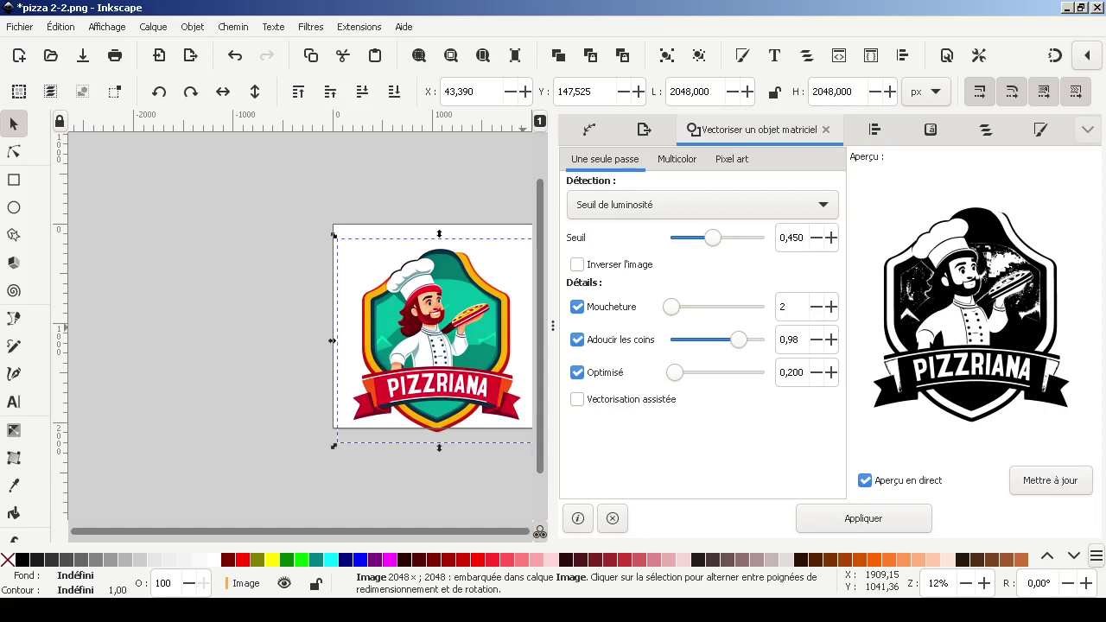
{"action": "left_click", "coordinate": [863, 518]}
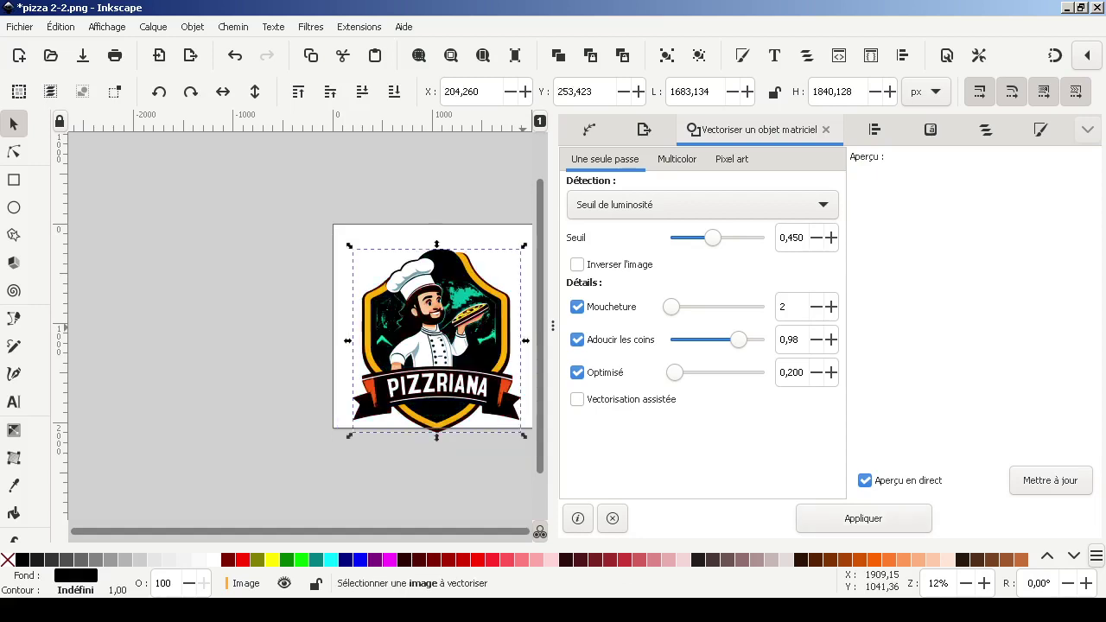
Step: Move the black trace off the page and delete the original colour image
{"action": "left_click_drag", "start_coordinate": [443, 345], "coordinate": [218, 261]}
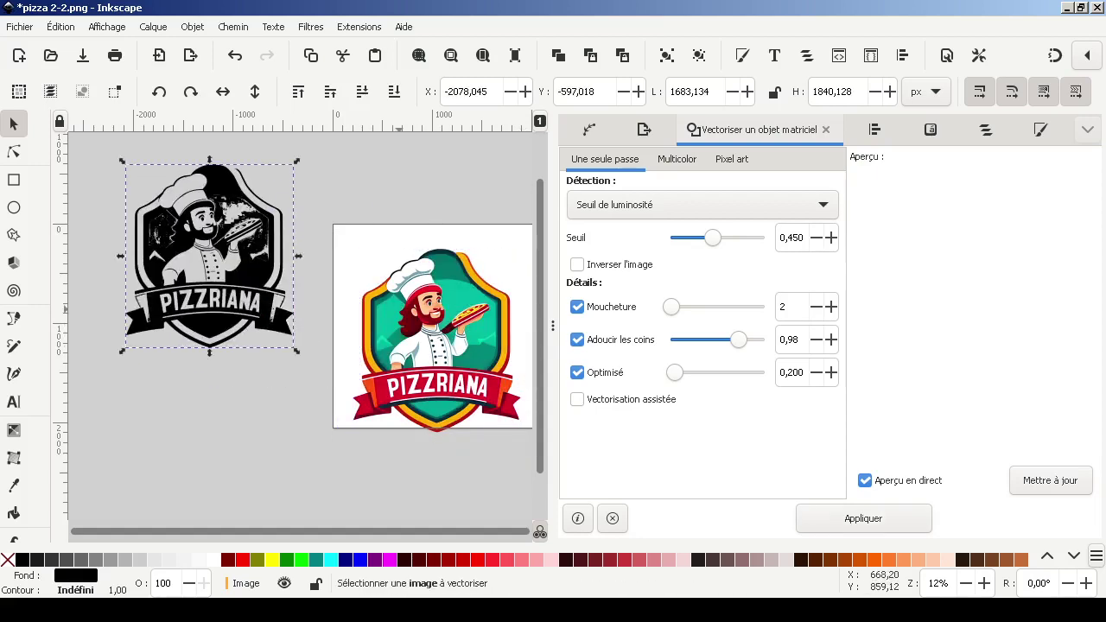
{"action": "left_click", "coordinate": [408, 321]}
{"action": "key", "text": "Delete"}
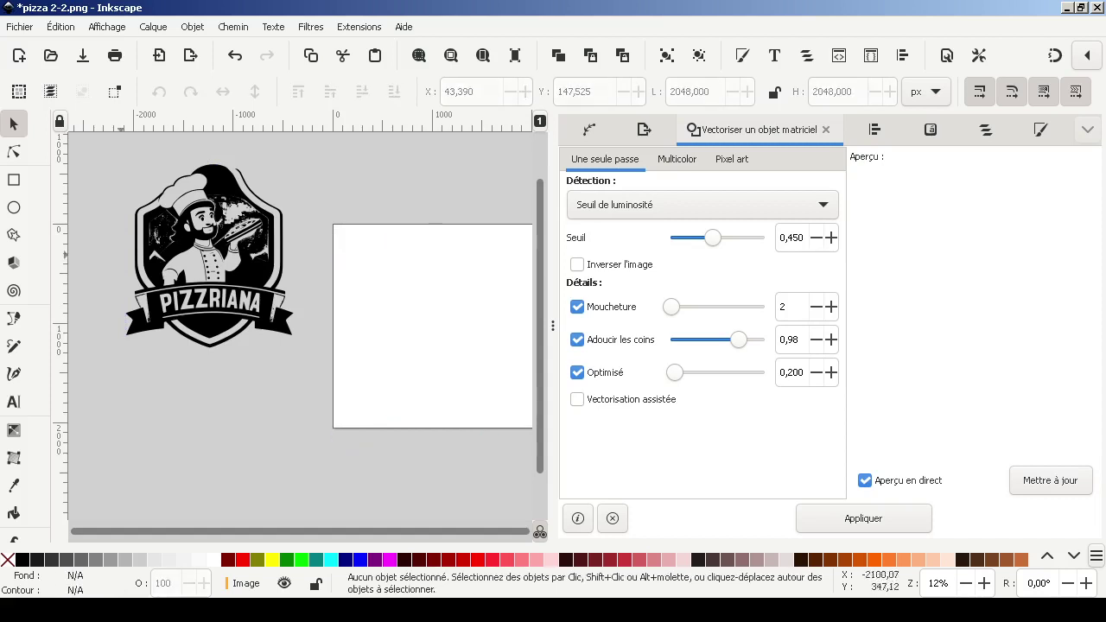
Step: Centre the black logo trace horizontally and vertically on the page
{"action": "key", "text": "ctrl+a"}
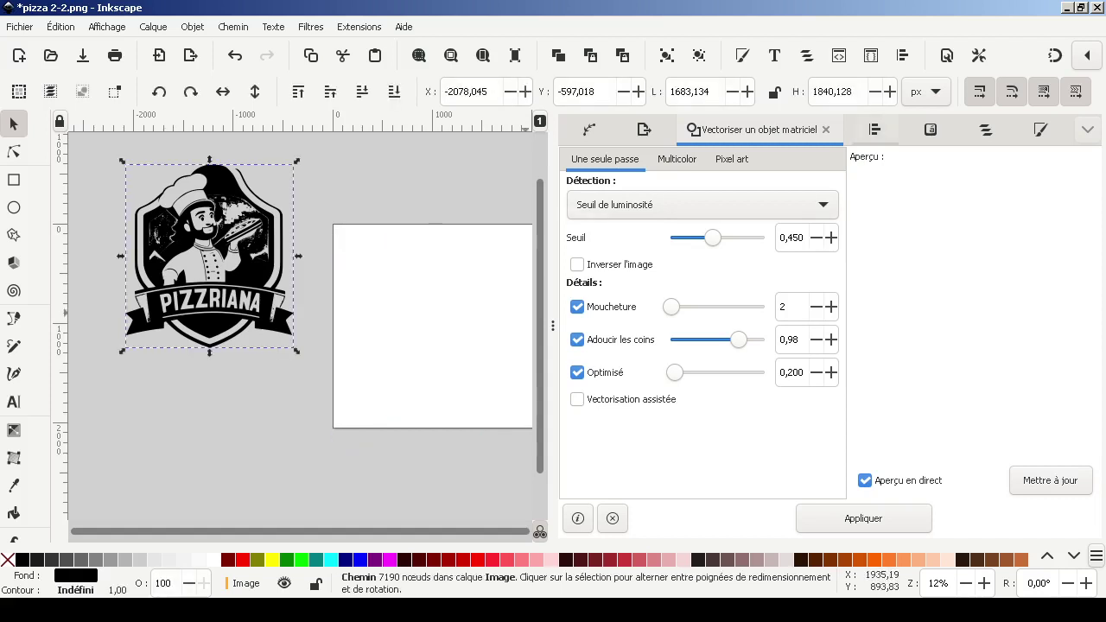
{"action": "left_click", "coordinate": [874, 129]}
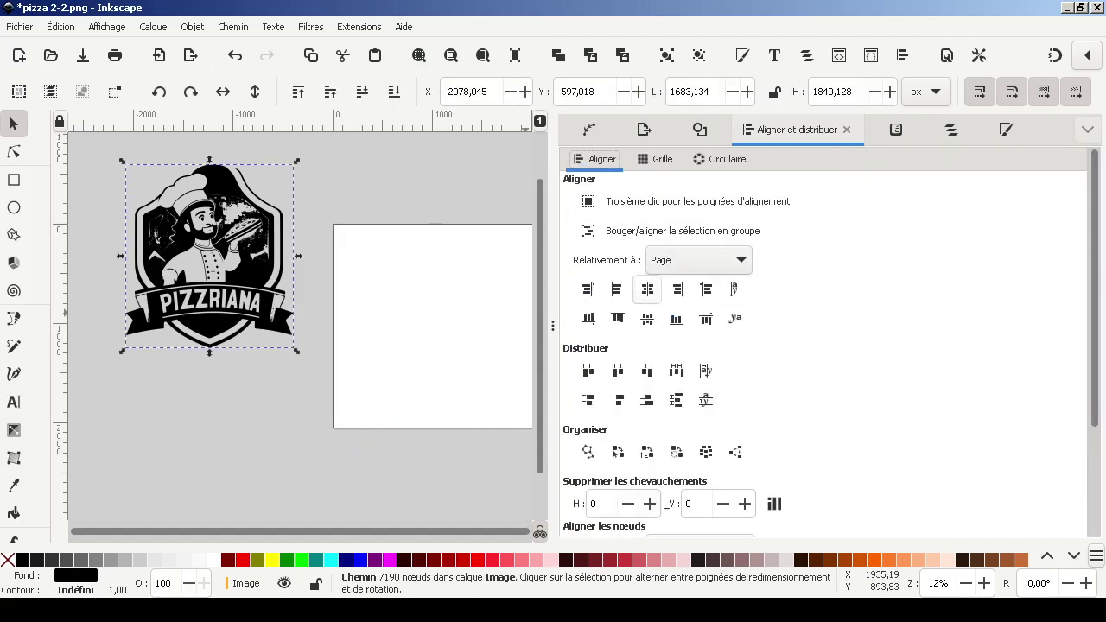
{"action": "left_click", "coordinate": [647, 289]}
{"action": "left_click", "coordinate": [647, 318]}
{"action": "left_click", "coordinate": [425, 477]}
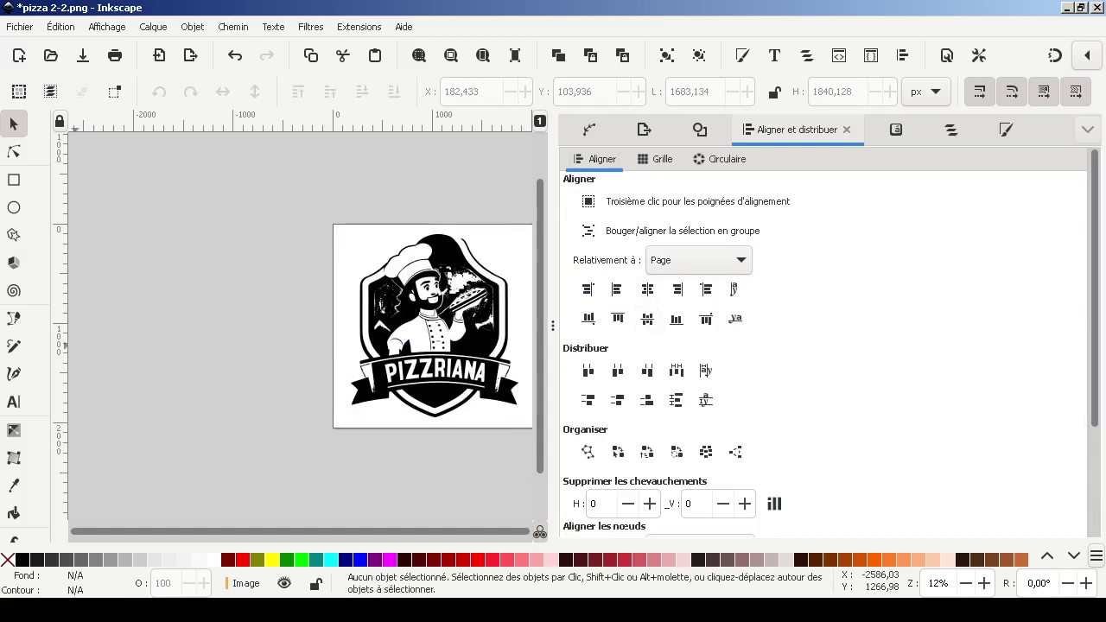
Step: Try to ungroup the black logo trace and shift it slightly down to about Y 139 px
{"action": "key", "text": "ctrl+a"}
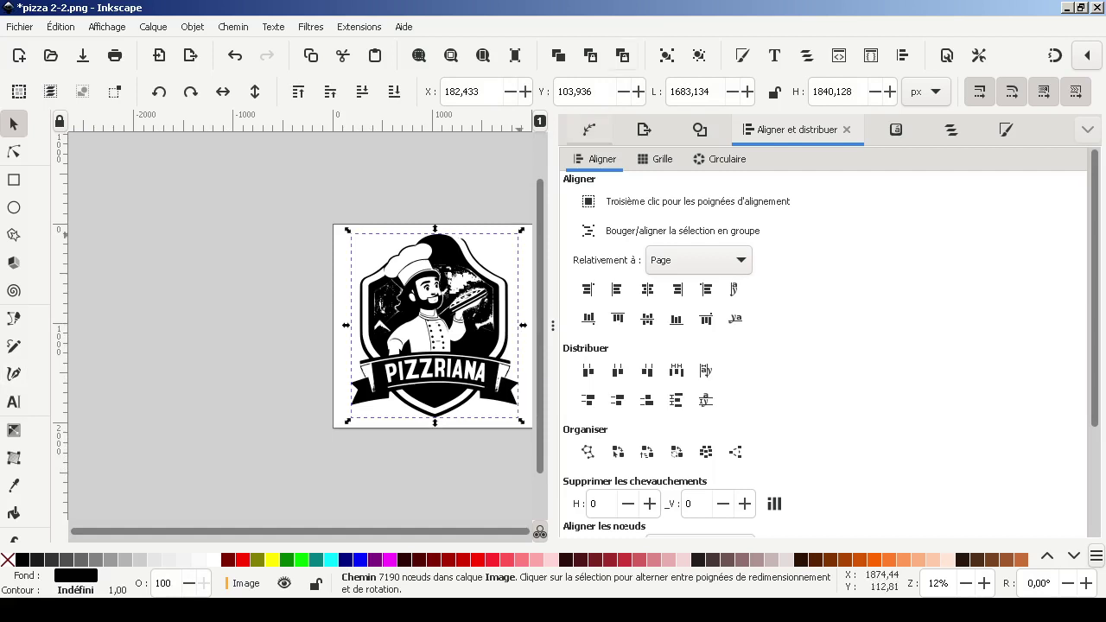
{"action": "left_click", "coordinate": [698, 55]}
{"action": "key", "text": "Escape"}
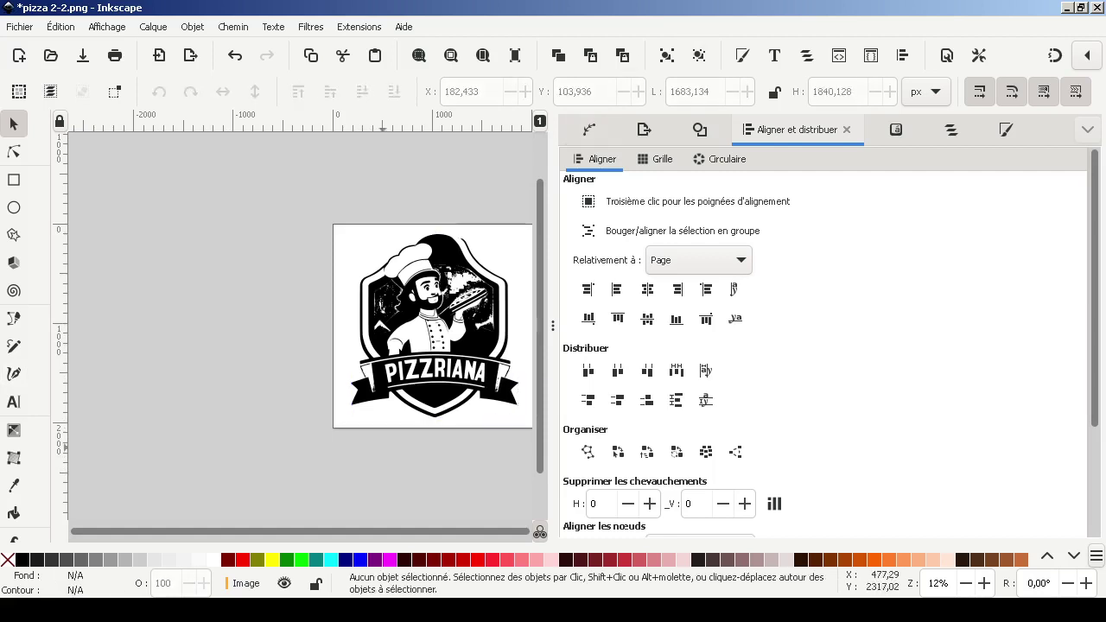
{"action": "left_click", "coordinate": [438, 349]}
{"action": "mouse_move", "coordinate": [436, 344]}
{"action": "left_mouse_down"}
{"action": "mouse_move", "coordinate": [408, 413]}
{"action": "mouse_move", "coordinate": [435, 335]}
{"action": "mouse_move", "coordinate": [437, 347]}
{"action": "left_mouse_up"}
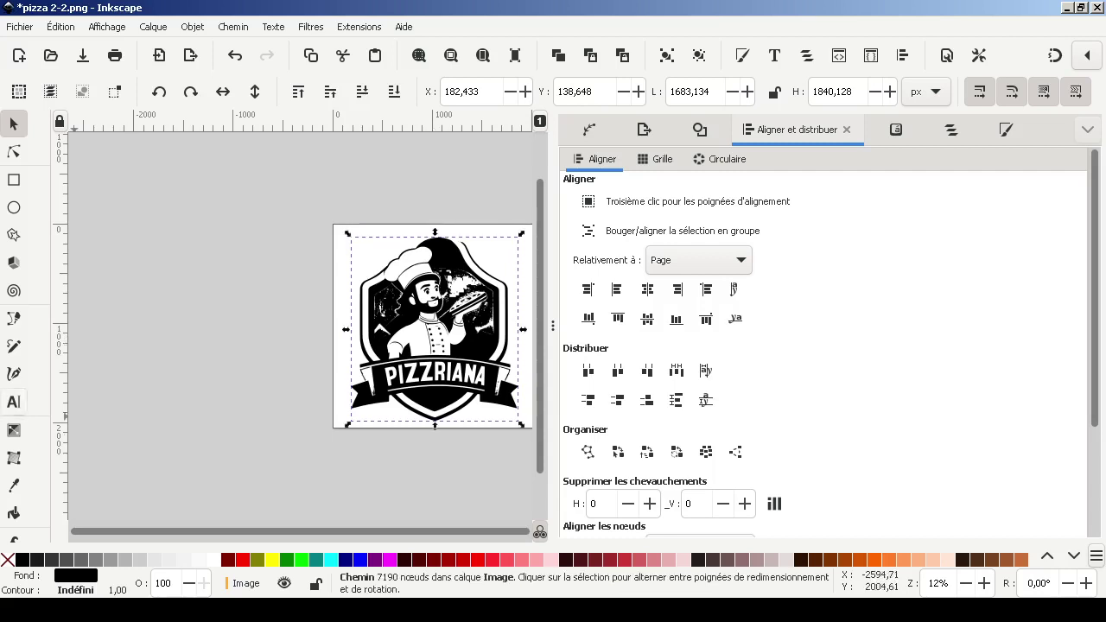
Step: Import the colour chef logo PNG as an embedded image and place it outside the page at about X -2117, Y -911 px
{"action": "scroll", "coordinate": [14, 328], "scroll_direction": "down", "scroll_amount": 3}
{"action": "scroll", "coordinate": [14, 405], "scroll_direction": "down", "scroll_amount": 1}
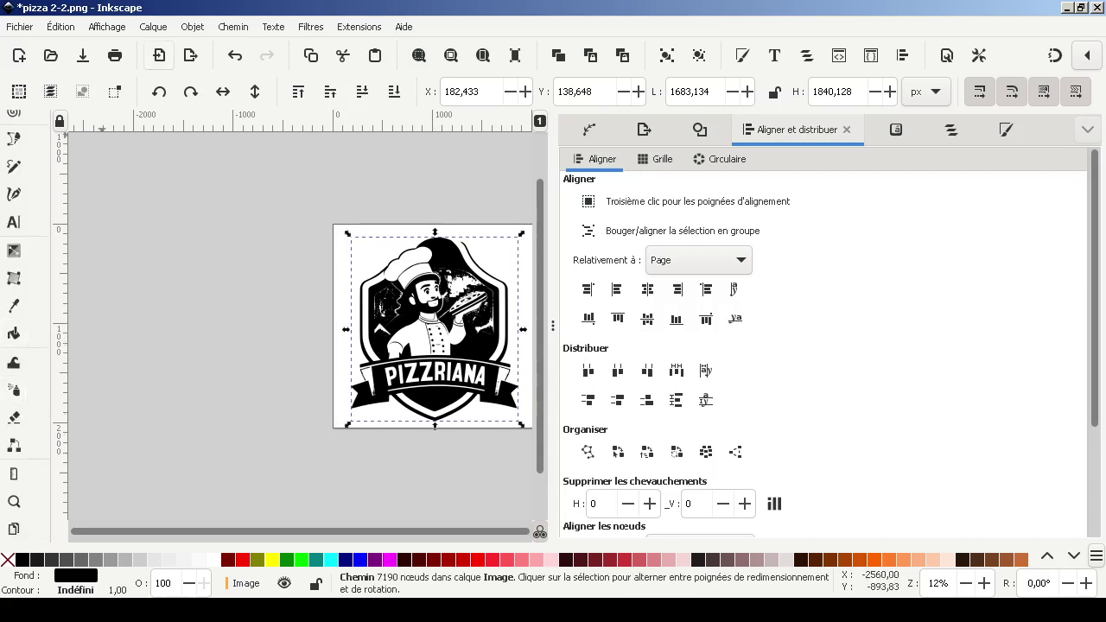
{"action": "left_click", "coordinate": [159, 55]}
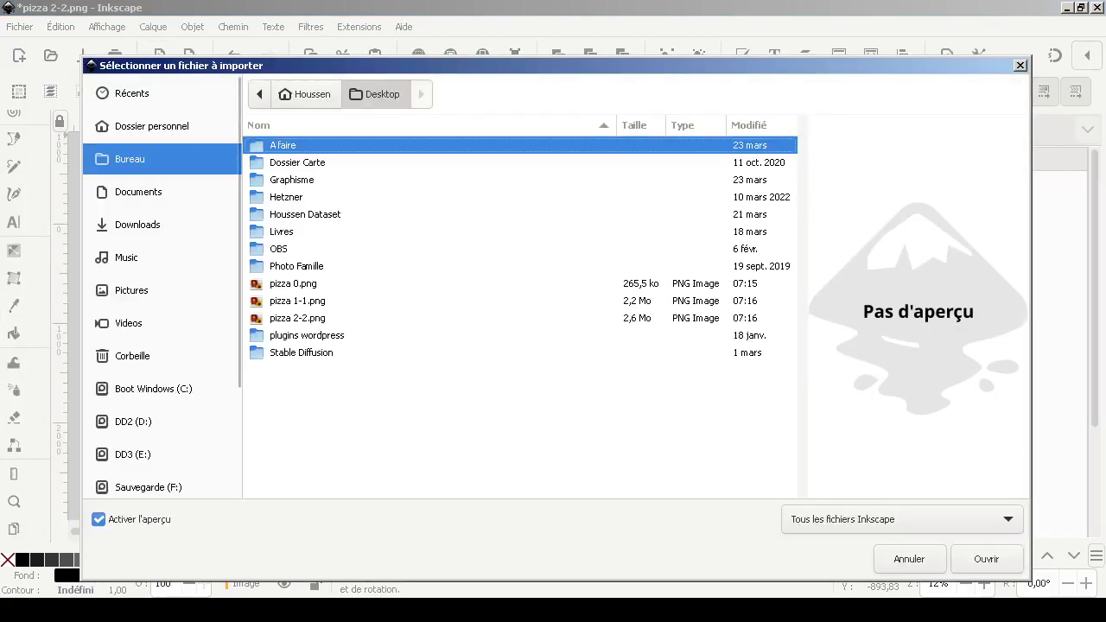
{"action": "key", "text": "Return"}
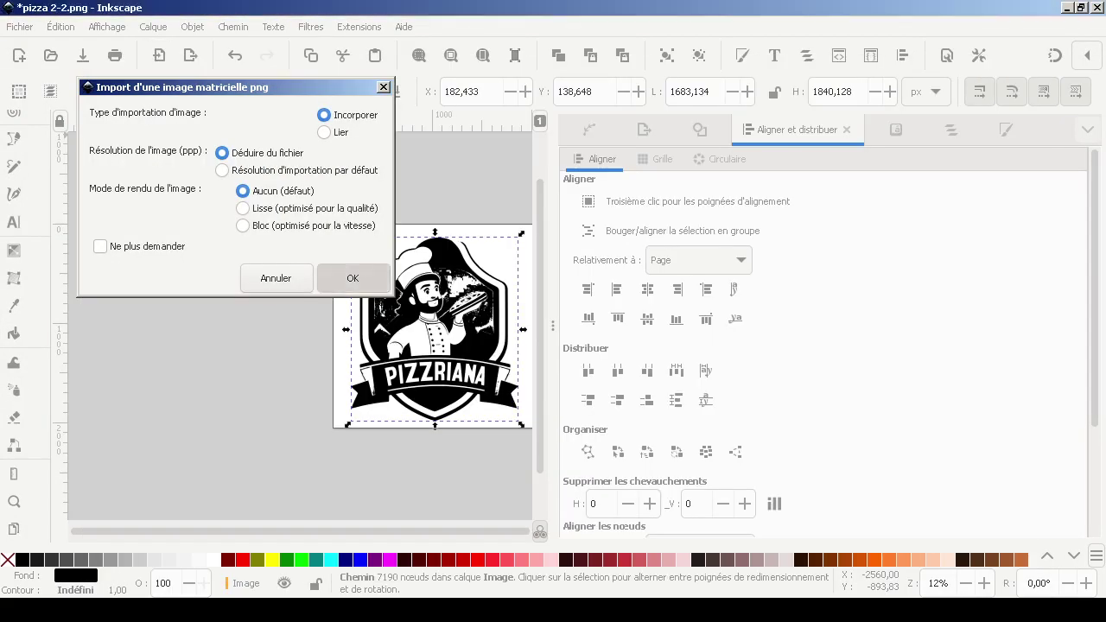
{"action": "left_click", "coordinate": [353, 277]}
{"action": "left_click_drag", "start_coordinate": [353, 277], "coordinate": [254, 187]}
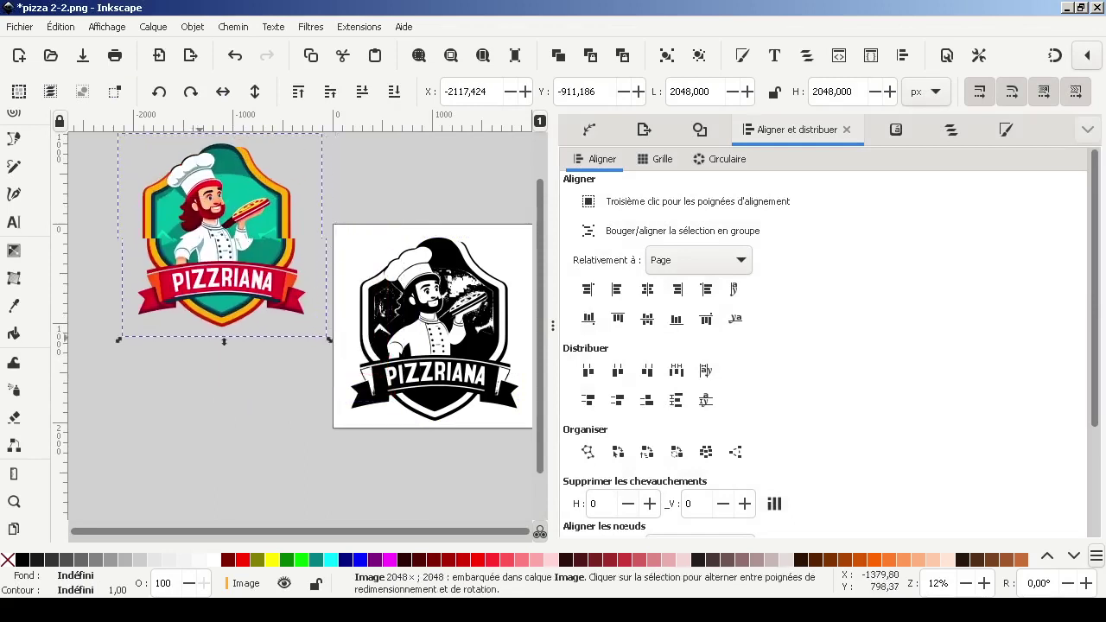
Step: Fill the banner and connected lower shield area of the black trace with the red sampled from the colour logo's banner
{"action": "key", "text": "Escape"}
{"action": "key", "text": "d"}
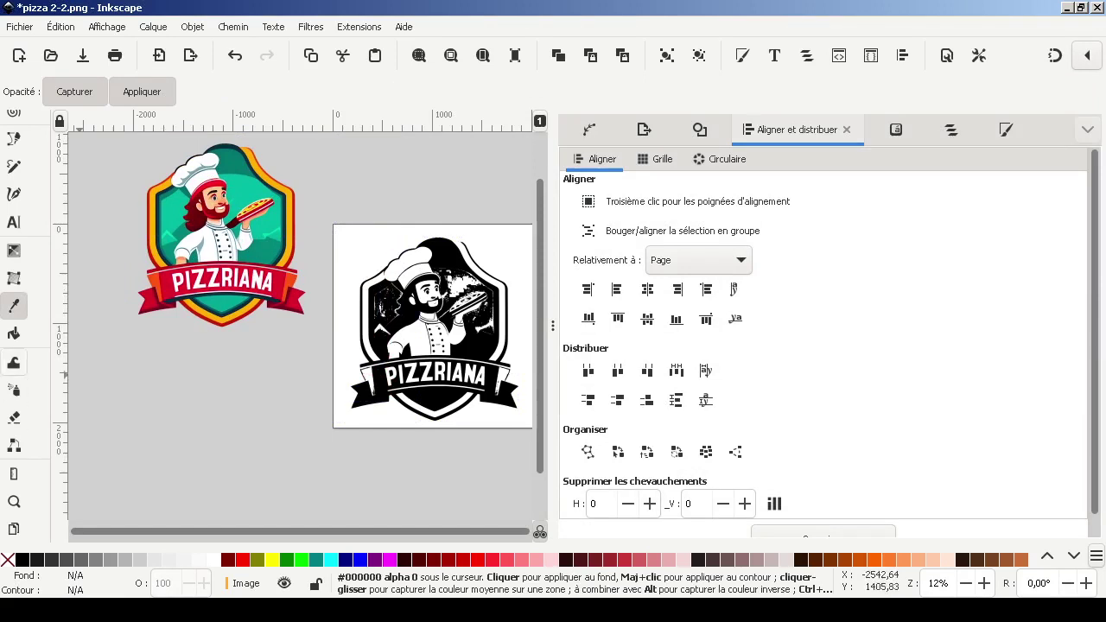
{"action": "left_click", "coordinate": [14, 333]}
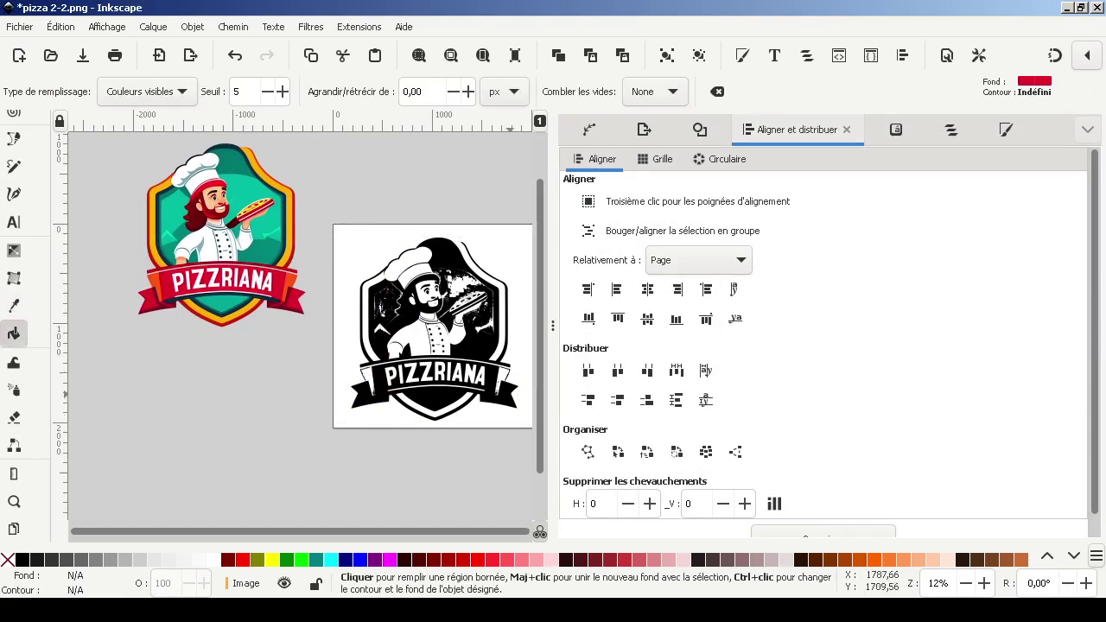
{"action": "left_click", "coordinate": [514, 406]}
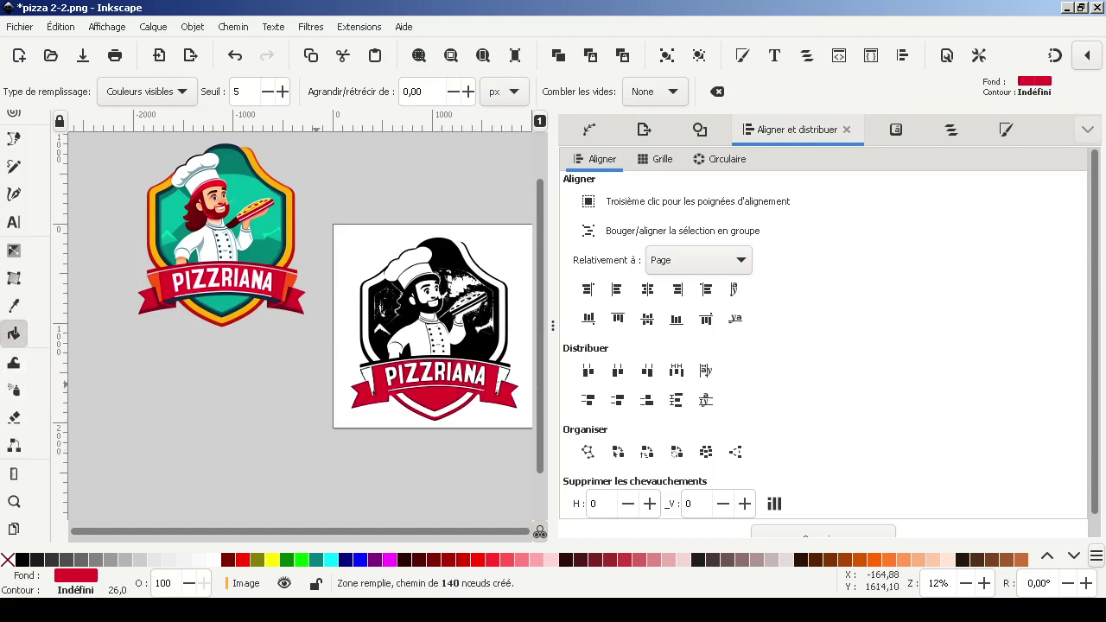
Step: Sample the shield's teal from the colour logo, undo the banner recolouring it causes, and clear the selection
{"action": "key", "text": "d"}
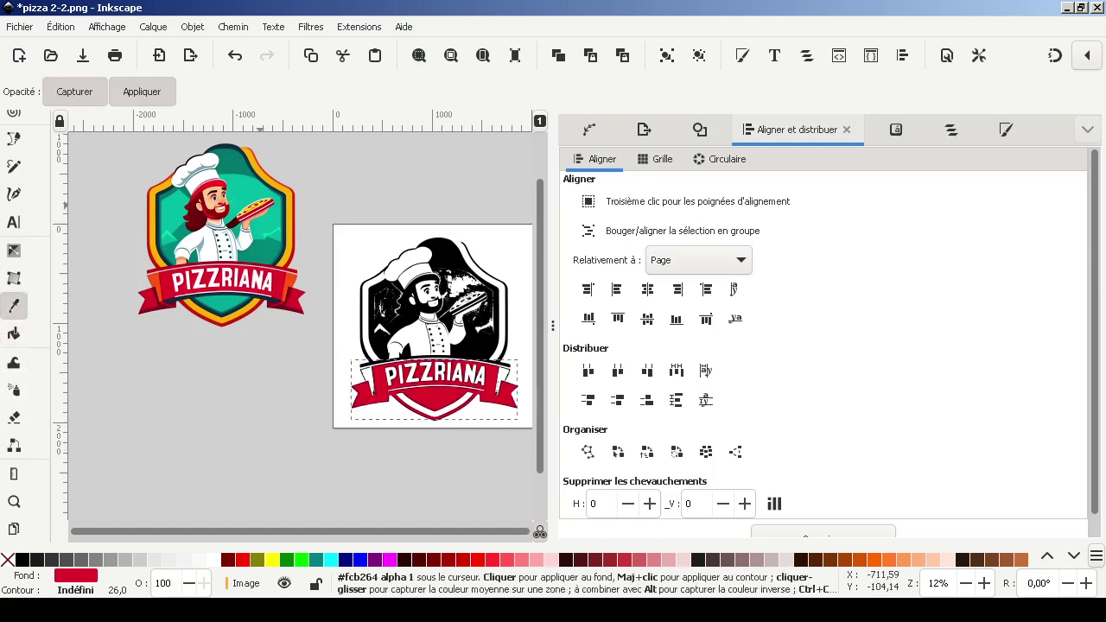
{"action": "left_click", "coordinate": [244, 192]}
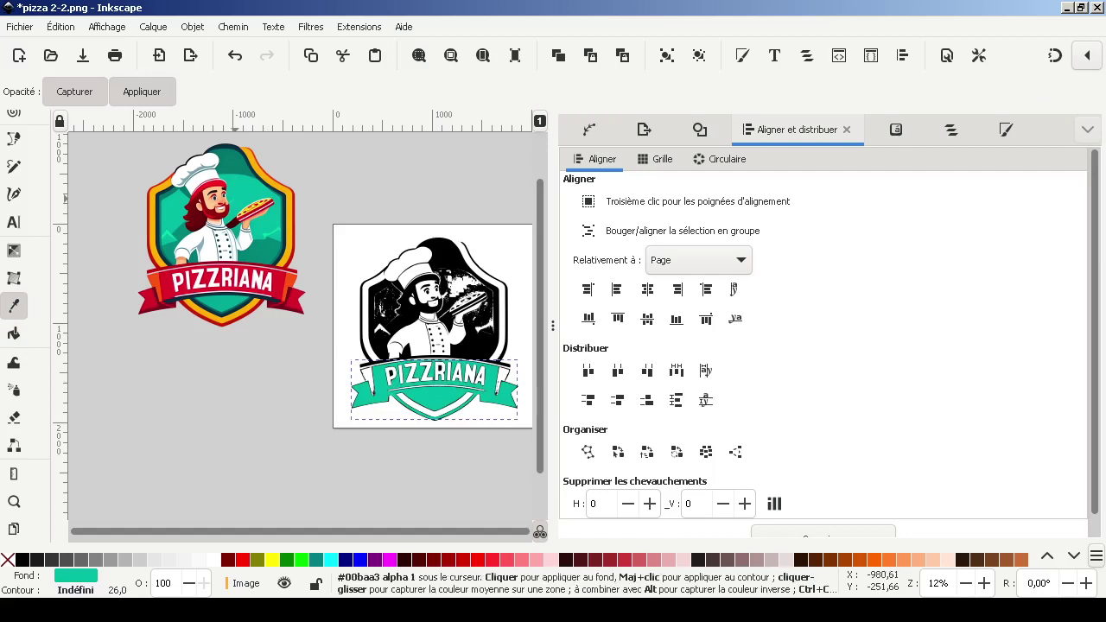
{"action": "key", "text": "ctrl+z"}
{"action": "scroll", "coordinate": [14, 302], "scroll_direction": "up", "scroll_amount": 4}
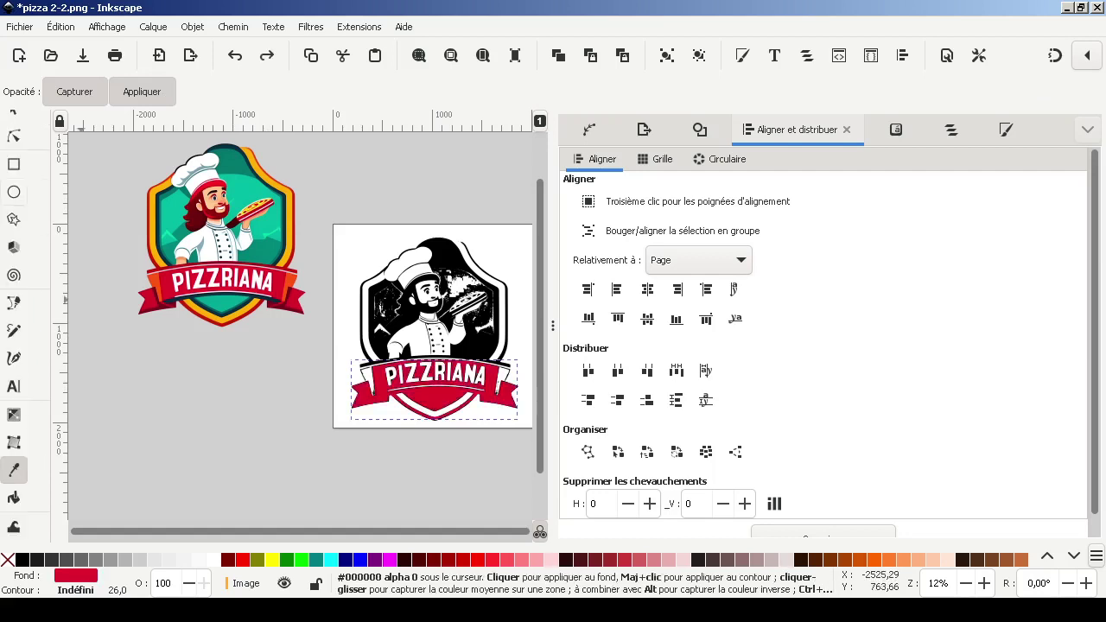
{"action": "key", "text": "s"}
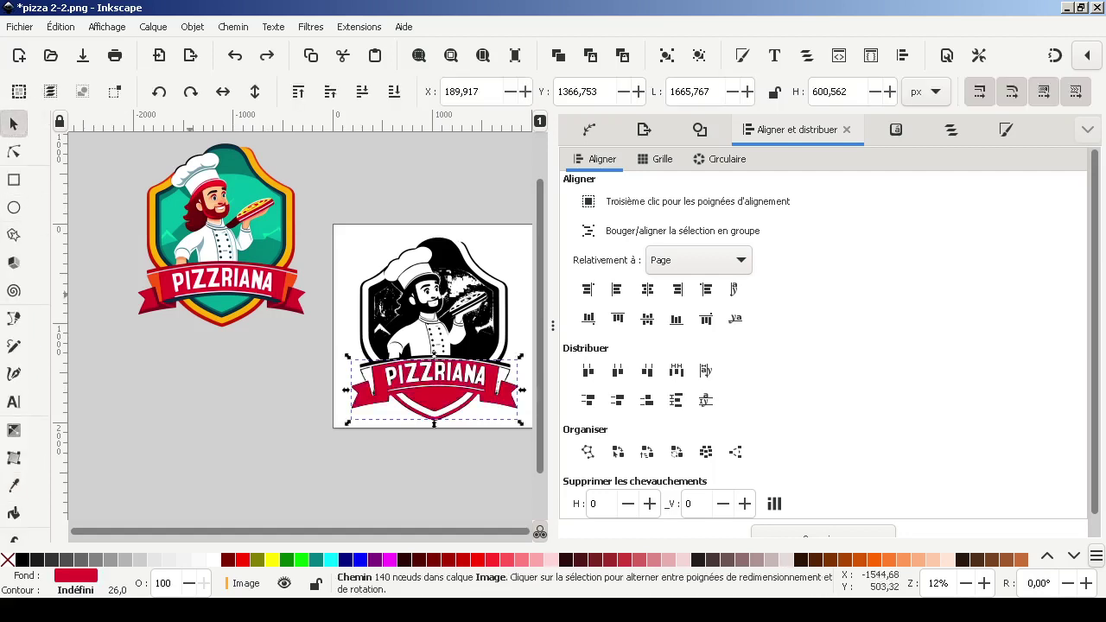
{"action": "key", "text": "Escape"}
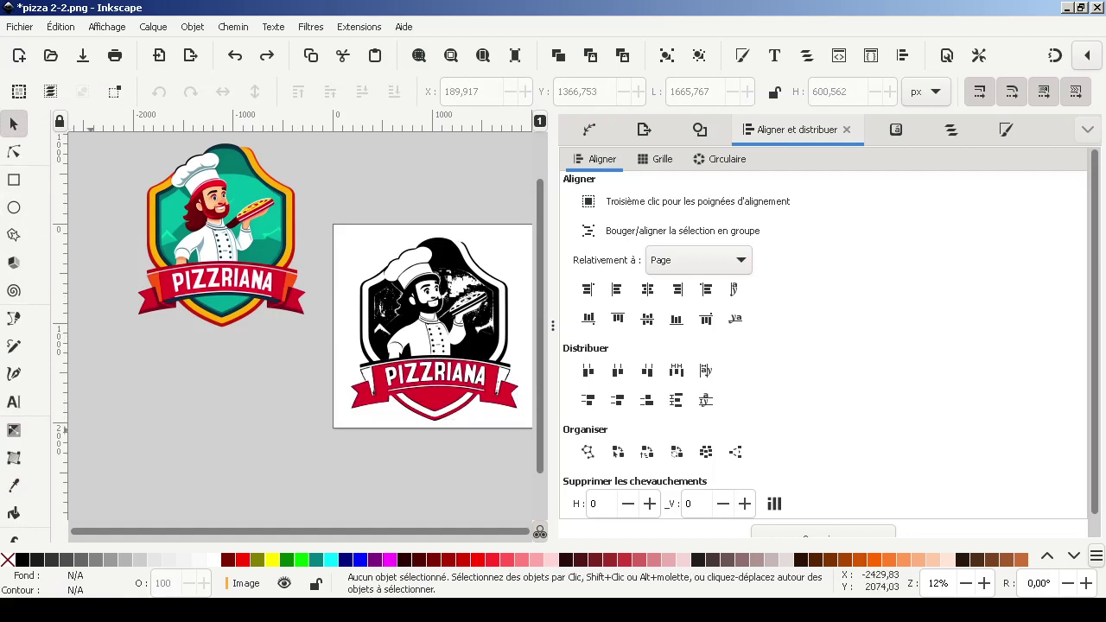
Step: Try to fill the black shield interior of the trace with the sampled teal, and undo that fill
{"action": "scroll", "coordinate": [13, 329], "scroll_direction": "down", "scroll_amount": 4}
{"action": "left_click", "coordinate": [13, 404]}
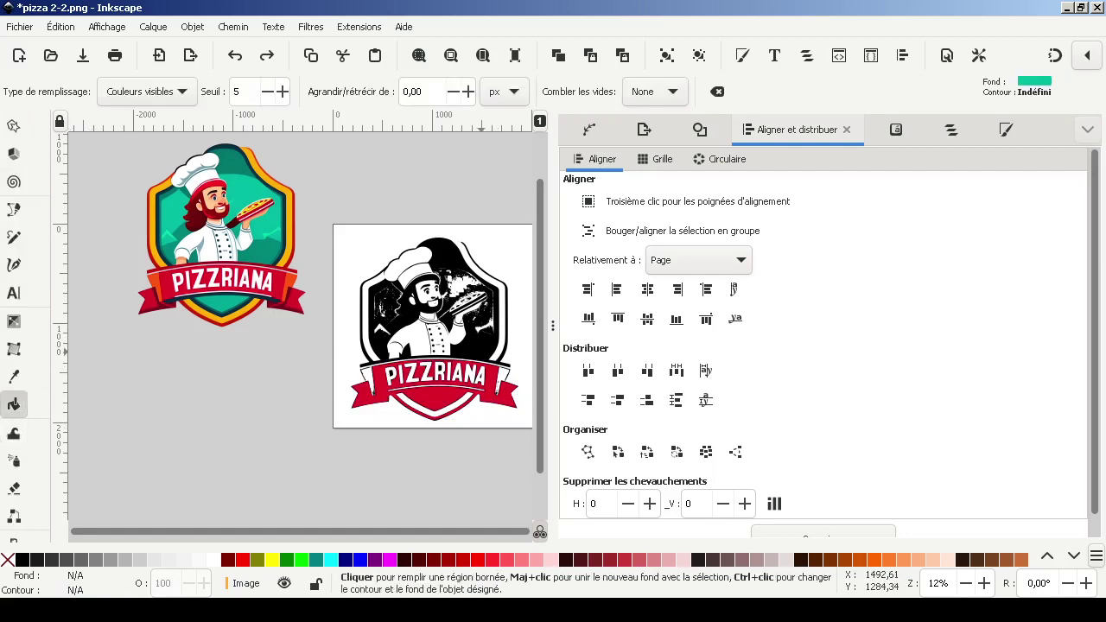
{"action": "left_click", "coordinate": [482, 352]}
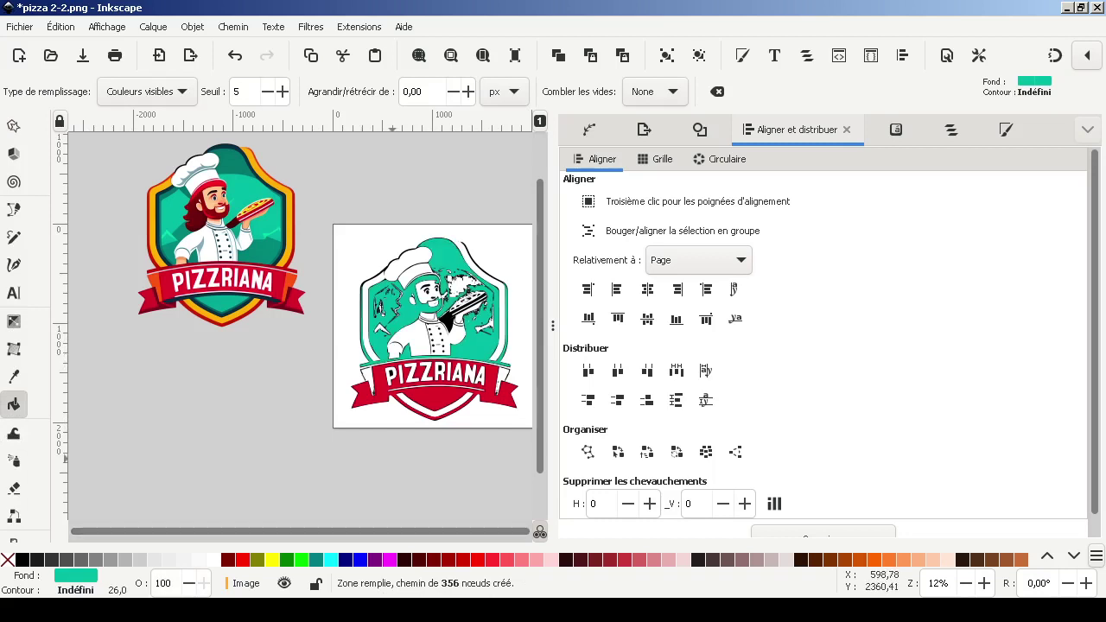
{"action": "key", "text": "ctrl+z"}
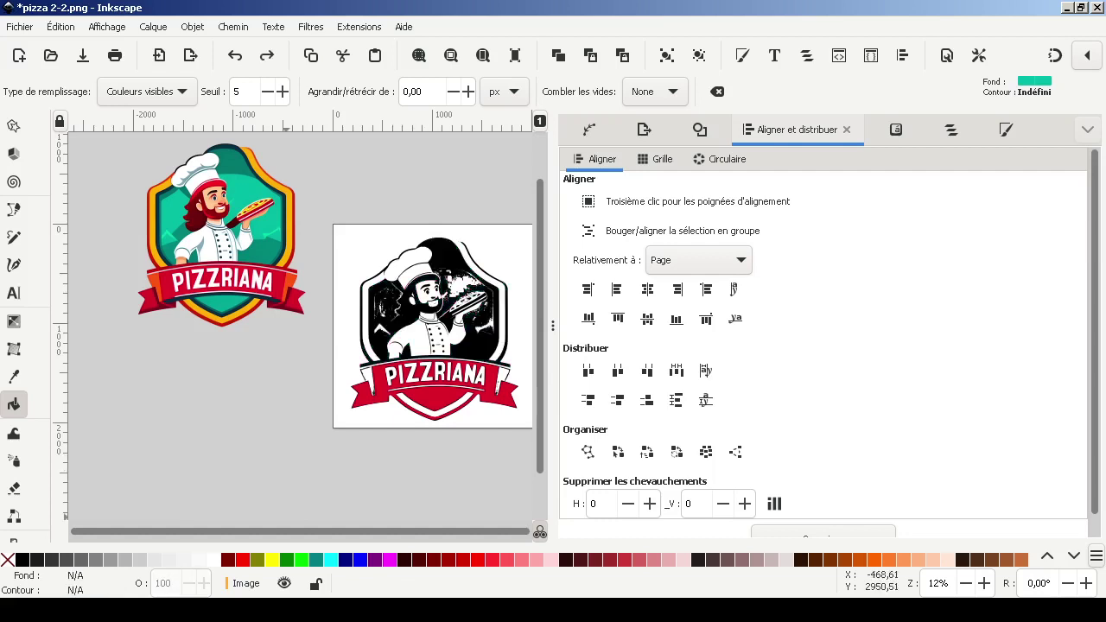
Step: Fill the chef's hat areas and jacket in the black trace with white
{"action": "left_click", "coordinate": [207, 560]}
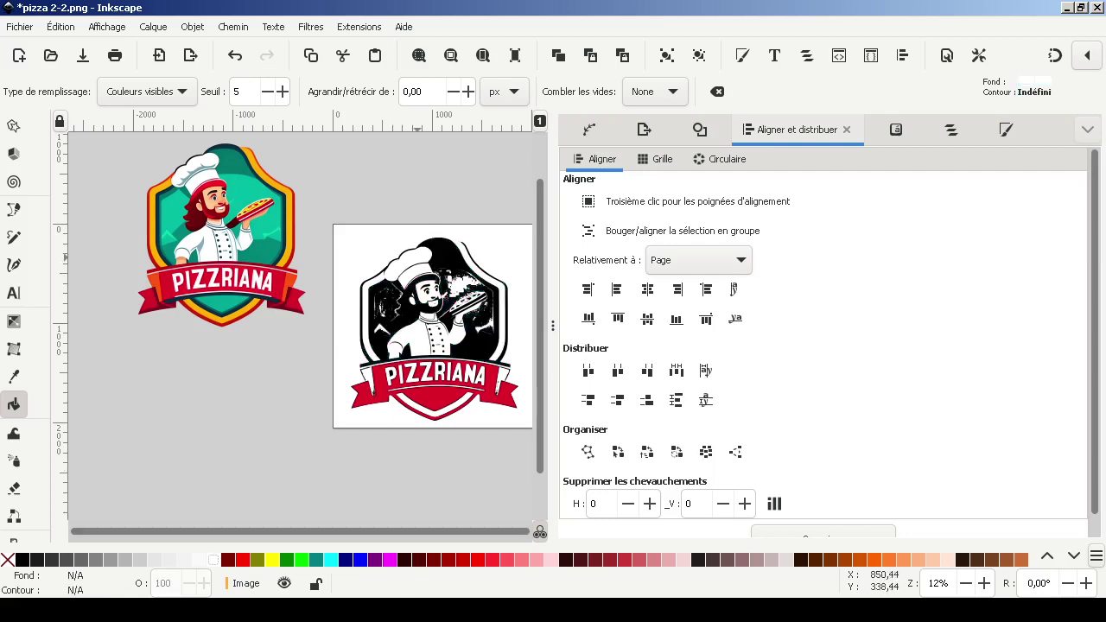
{"action": "left_click", "coordinate": [418, 259]}
{"action": "left_click", "coordinate": [420, 270]}
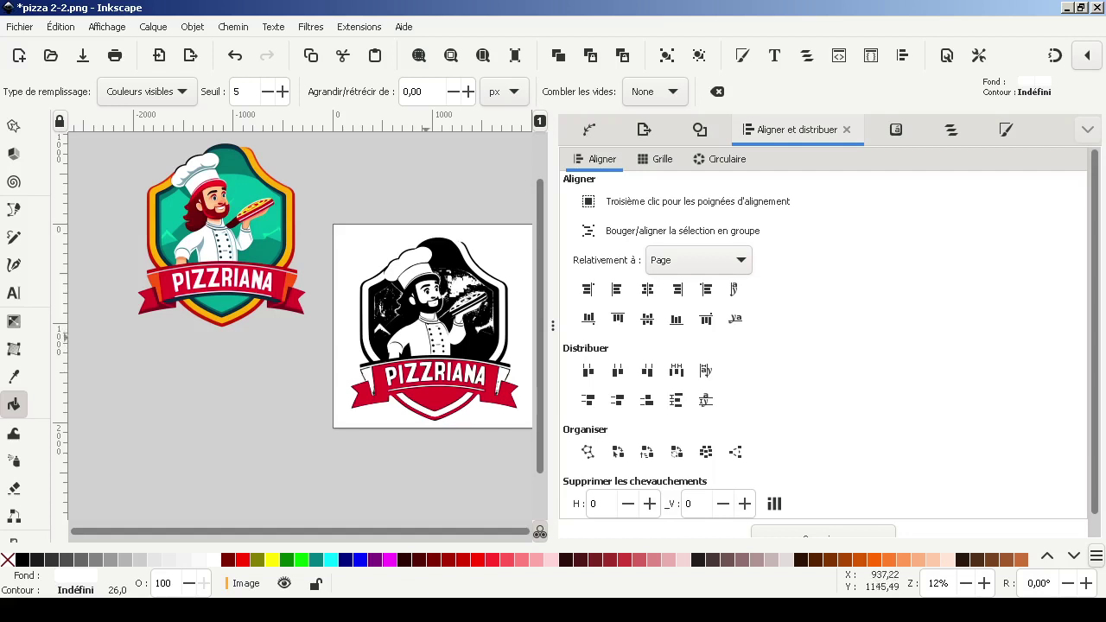
{"action": "left_click", "coordinate": [426, 338]}
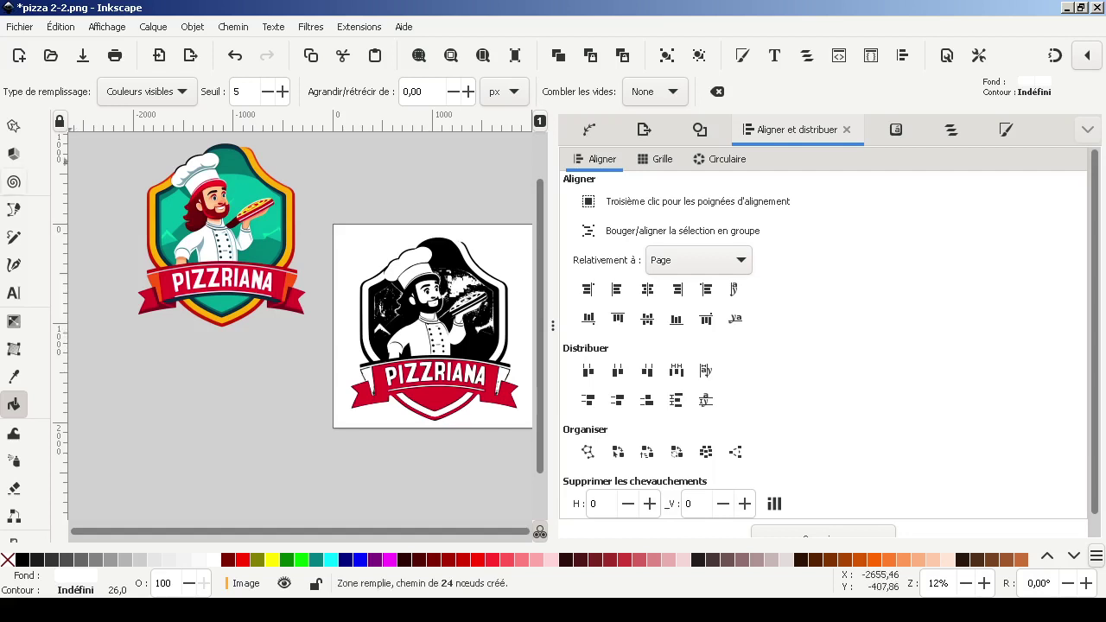
{"action": "scroll", "coordinate": [13, 329], "scroll_direction": "up", "scroll_amount": 3}
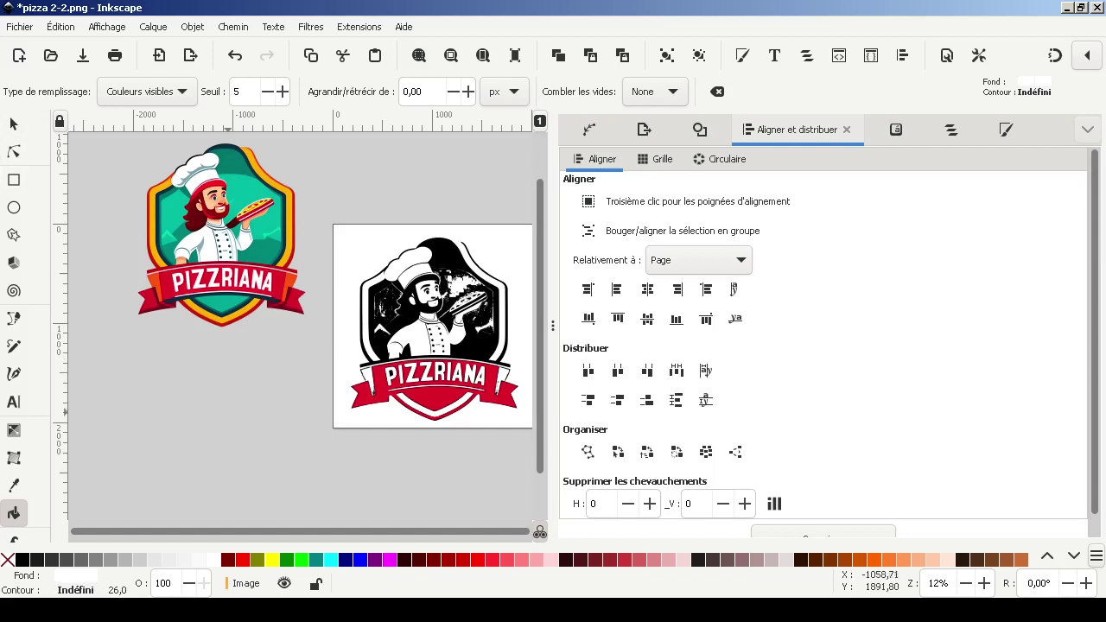
{"action": "left_click", "coordinate": [228, 413]}
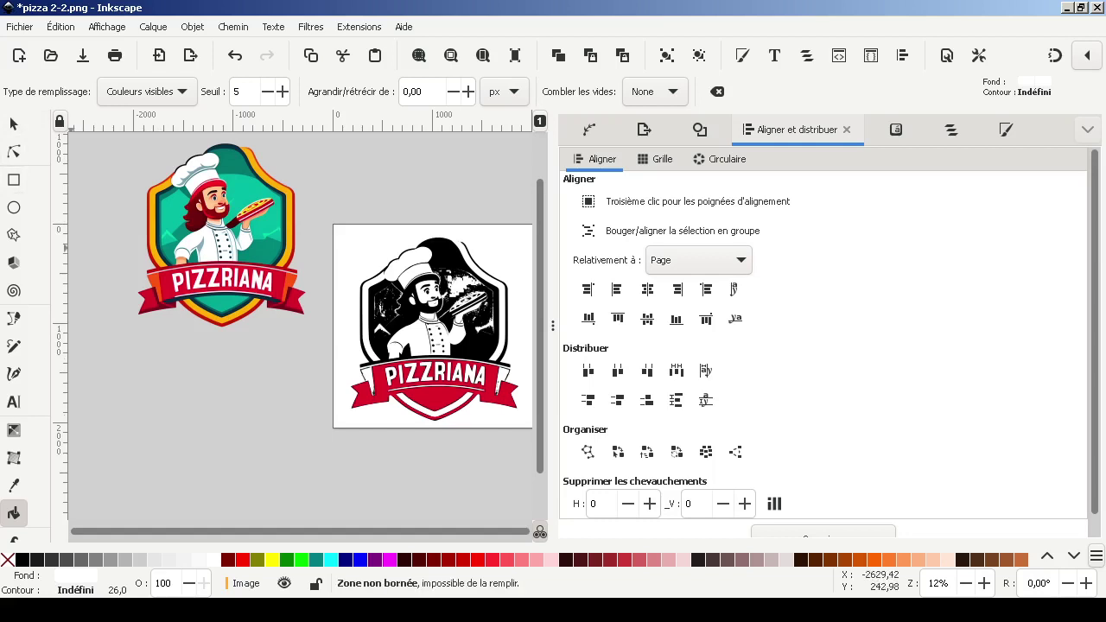
Step: Select the black logo trace and inspect the chef and the white-filled areas up close
{"action": "left_click", "coordinate": [13, 124]}
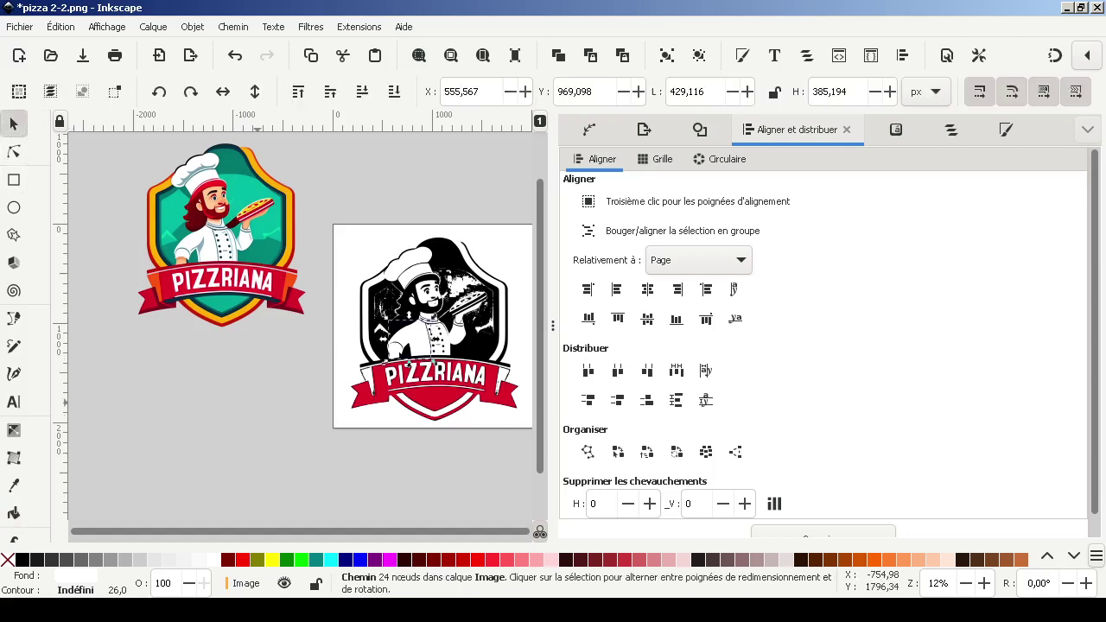
{"action": "left_click", "coordinate": [255, 403]}
{"action": "left_click", "coordinate": [416, 302]}
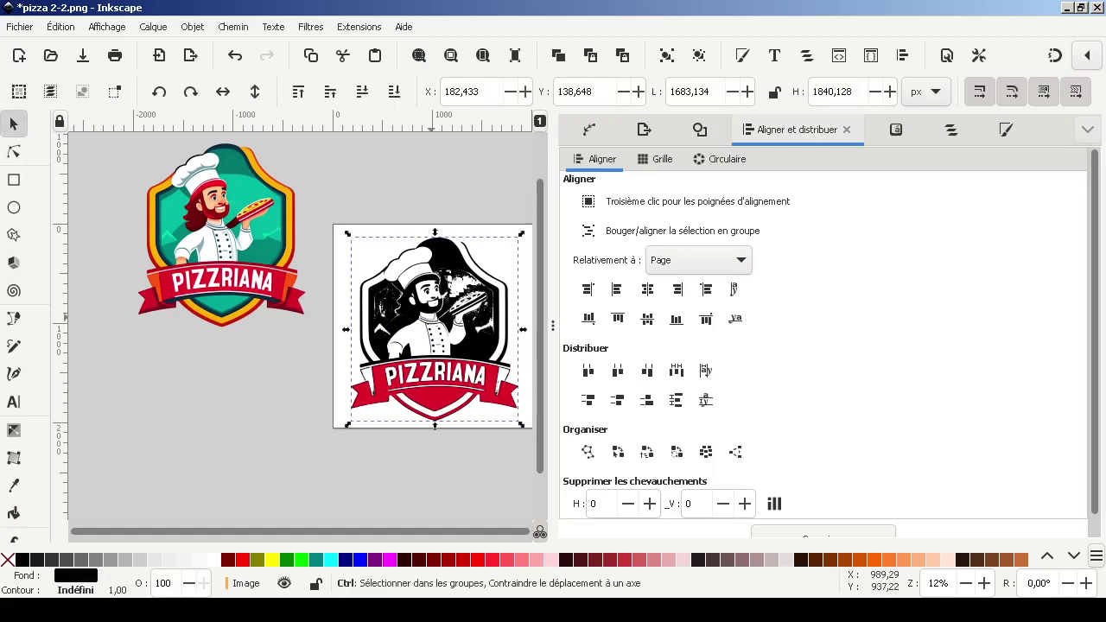
{"action": "scroll", "coordinate": [432, 317], "scroll_direction": "up", "scroll_amount": 3, "text": "ctrl"}
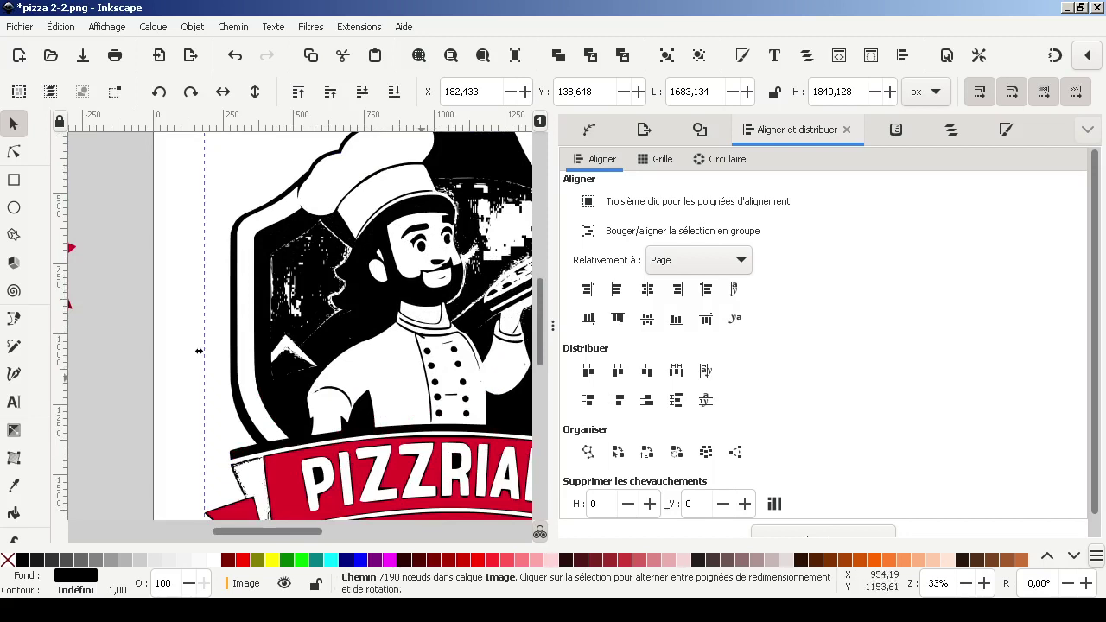
{"action": "key", "text": "minus"}
{"action": "key", "text": "minus"}
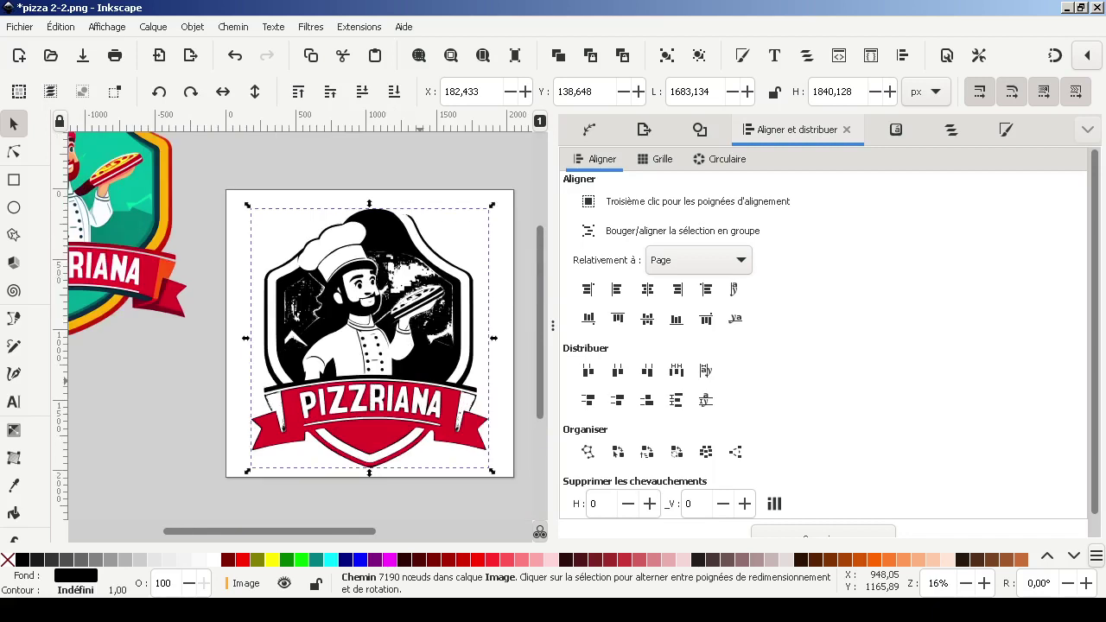
Step: Preview a multicolour trace of the imported colour logo with Couleurs detection and 8 passes
{"action": "left_click", "coordinate": [146, 218]}
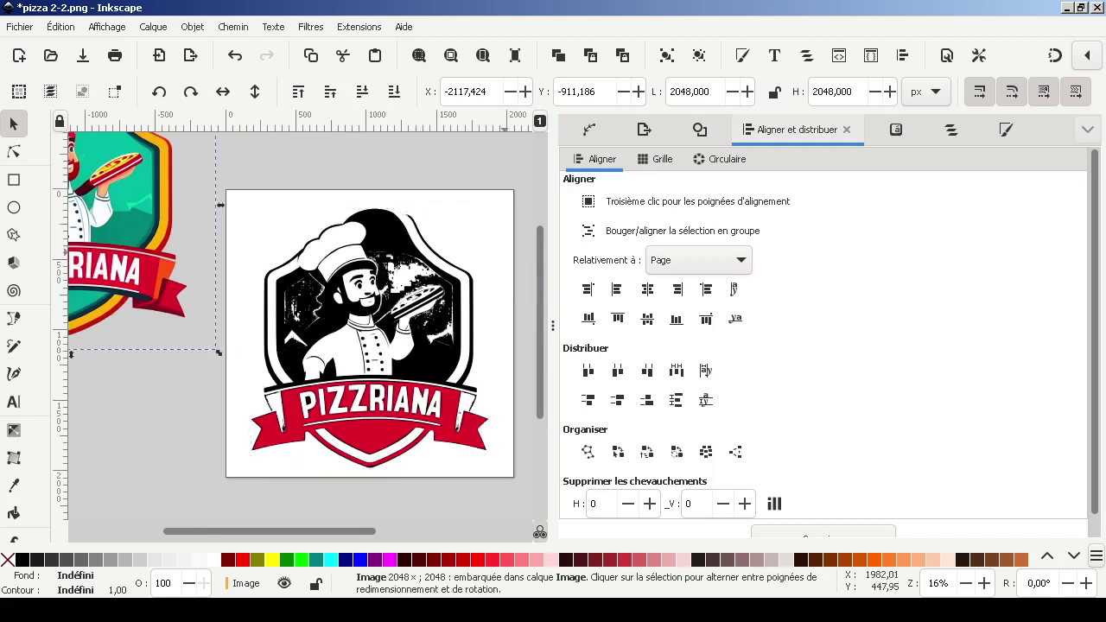
{"action": "left_click", "coordinate": [700, 129]}
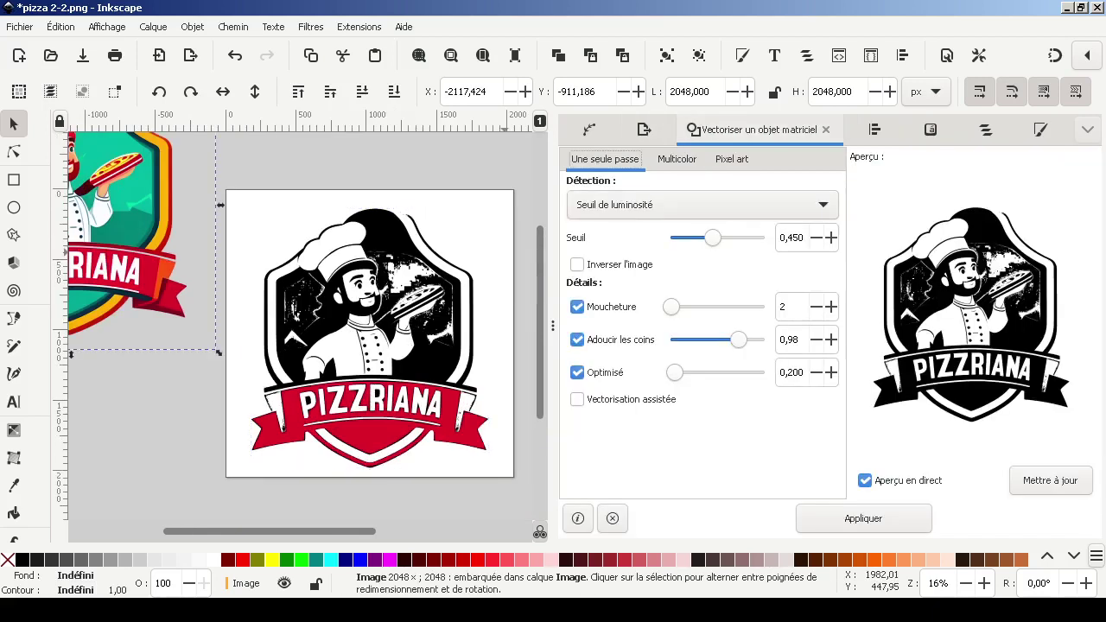
{"action": "left_click", "coordinate": [676, 159]}
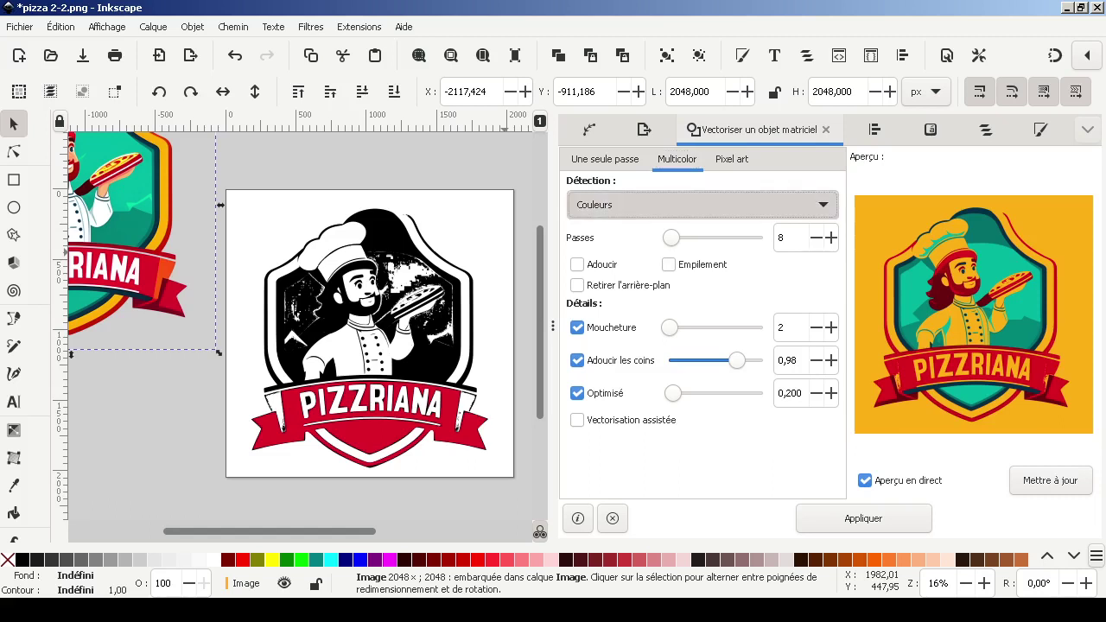
{"action": "scroll", "coordinate": [702, 205], "scroll_direction": "down", "scroll_amount": 2}
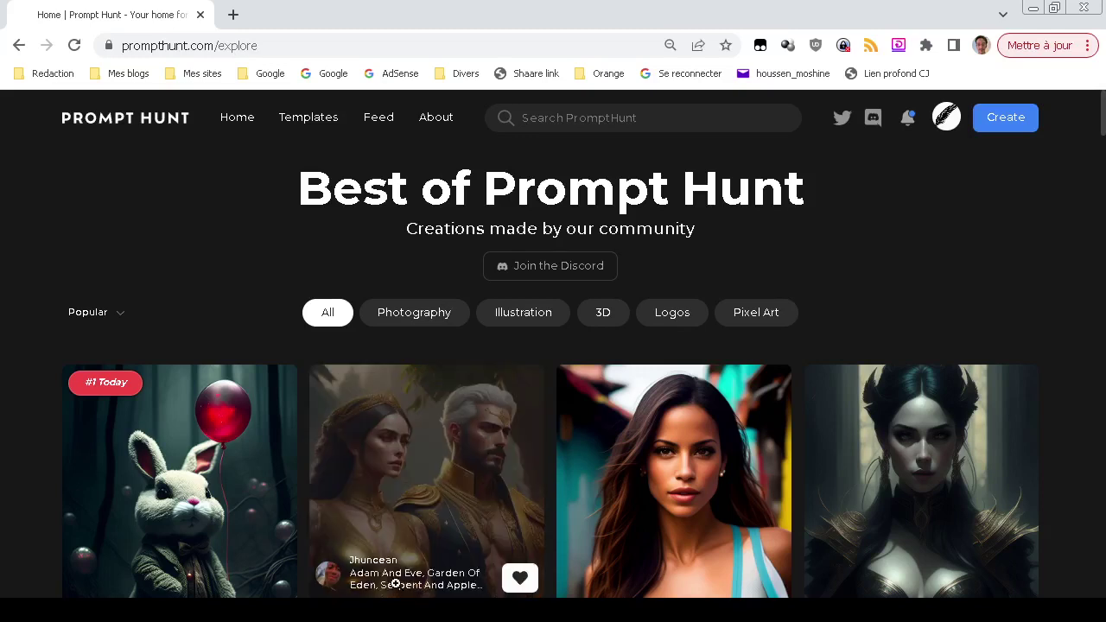
Step: Switch to the blank Inkscape document and open pizza 2-2.png from the Desktop with the proposed import settings
{"action": "key", "text": "alt+Tab"}
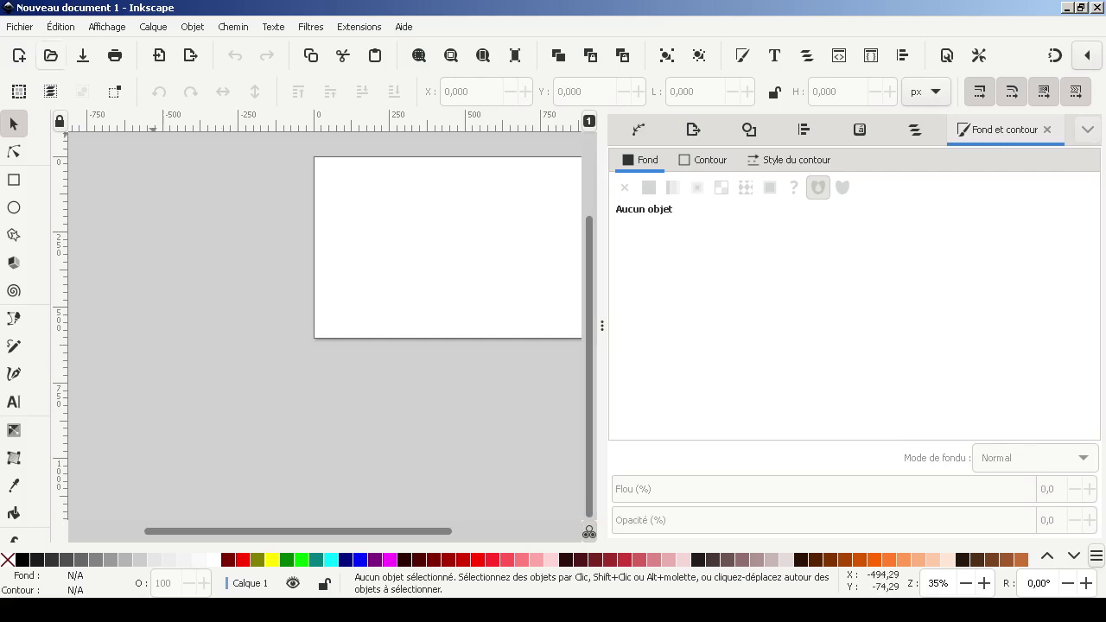
{"action": "left_click", "coordinate": [50, 55]}
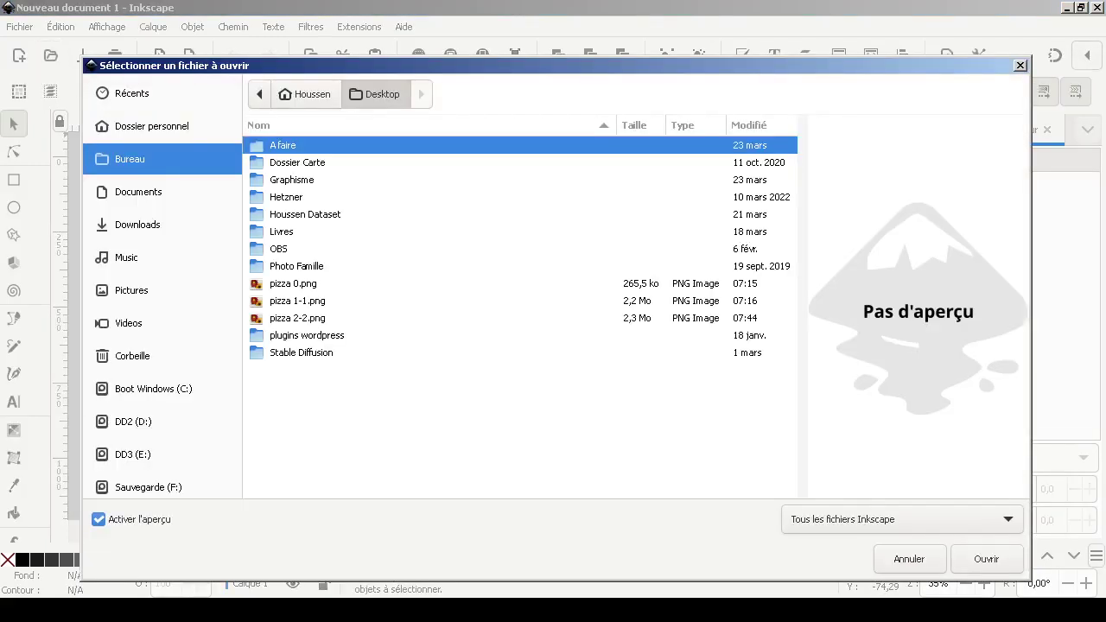
{"action": "left_click", "coordinate": [297, 318]}
{"action": "left_click", "coordinate": [985, 559]}
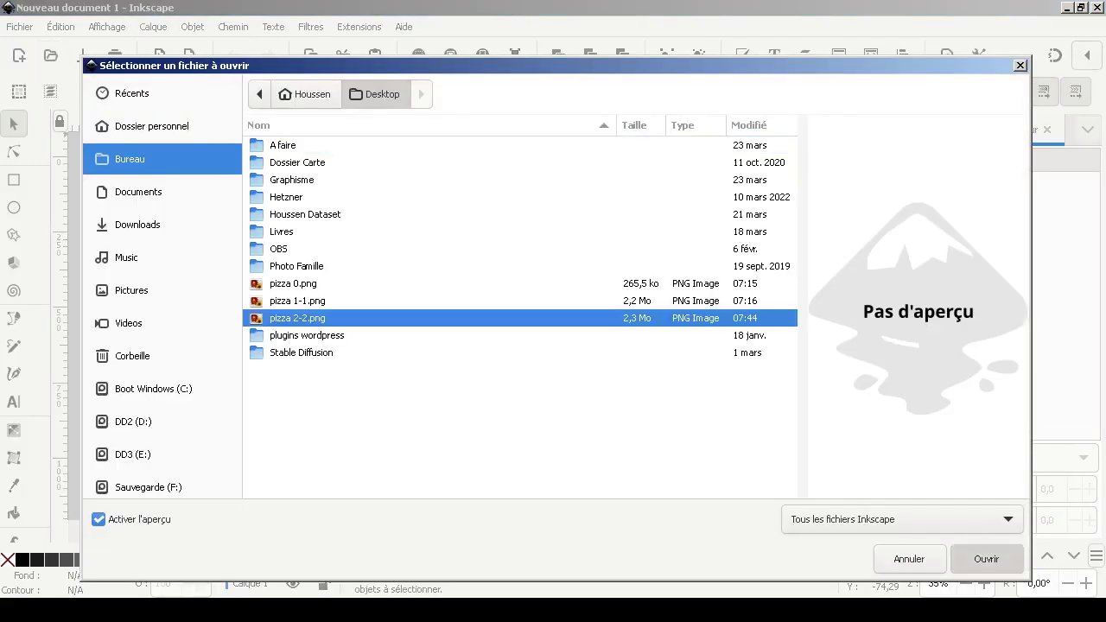
{"action": "key", "text": "Return"}
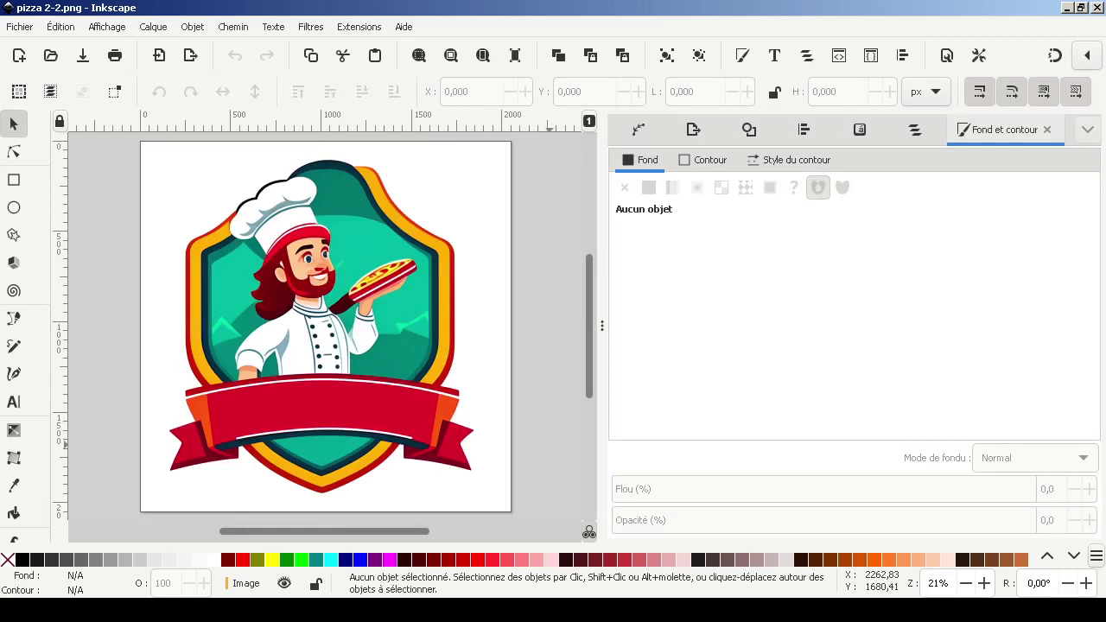
Step: Trace the whole imported image in multicolour with Couleurs detection and 8 passes
{"action": "key", "text": "ctrl+a"}
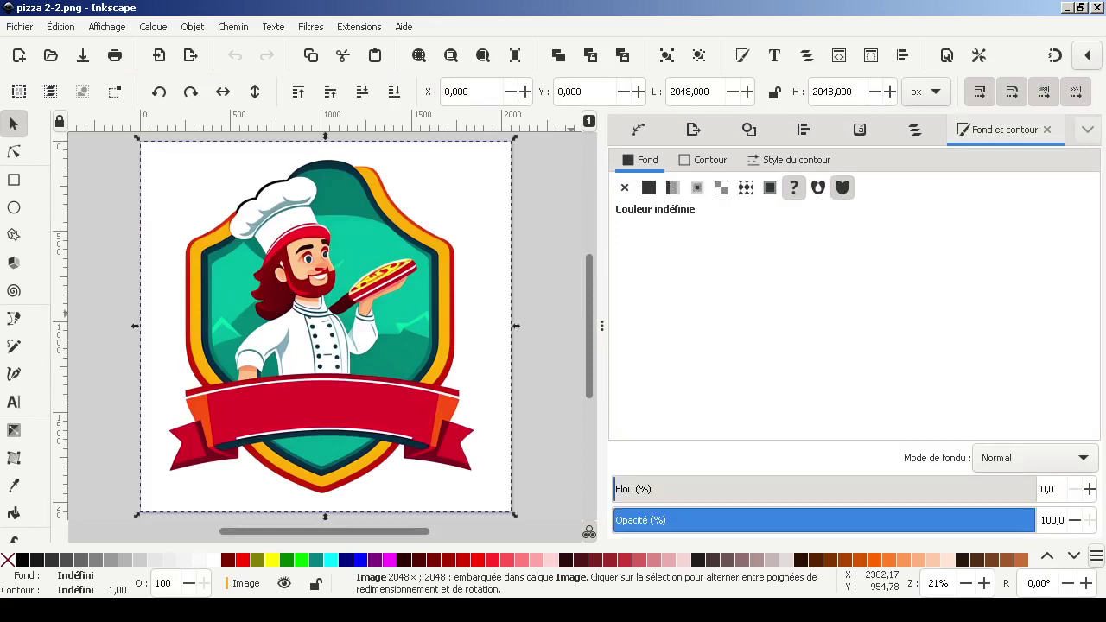
{"action": "key", "text": "shift+alt+b"}
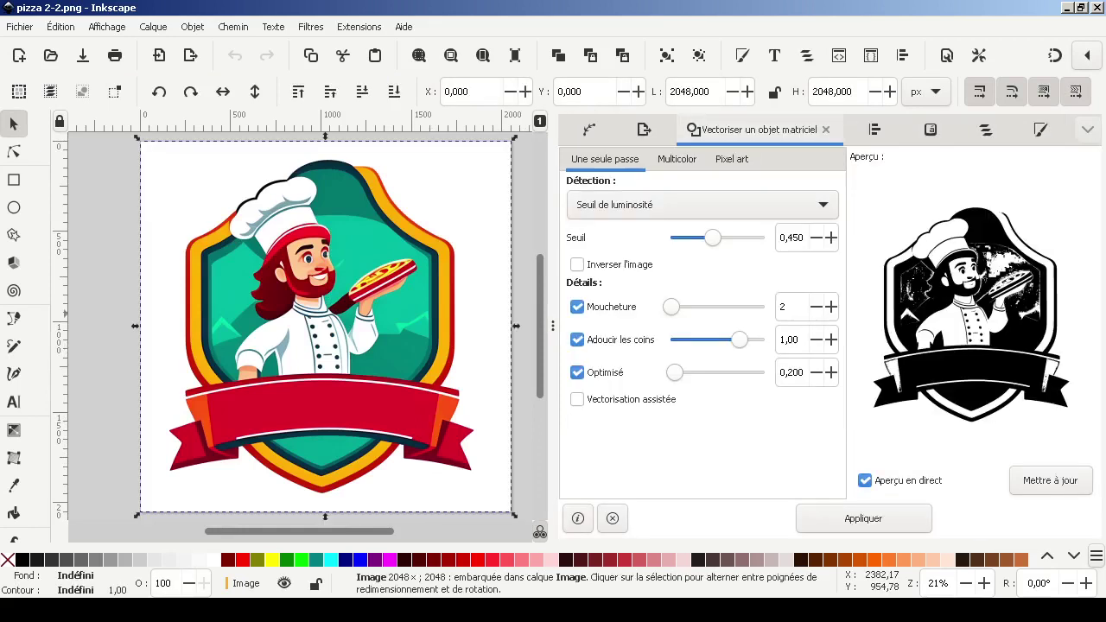
{"action": "left_click", "coordinate": [676, 159]}
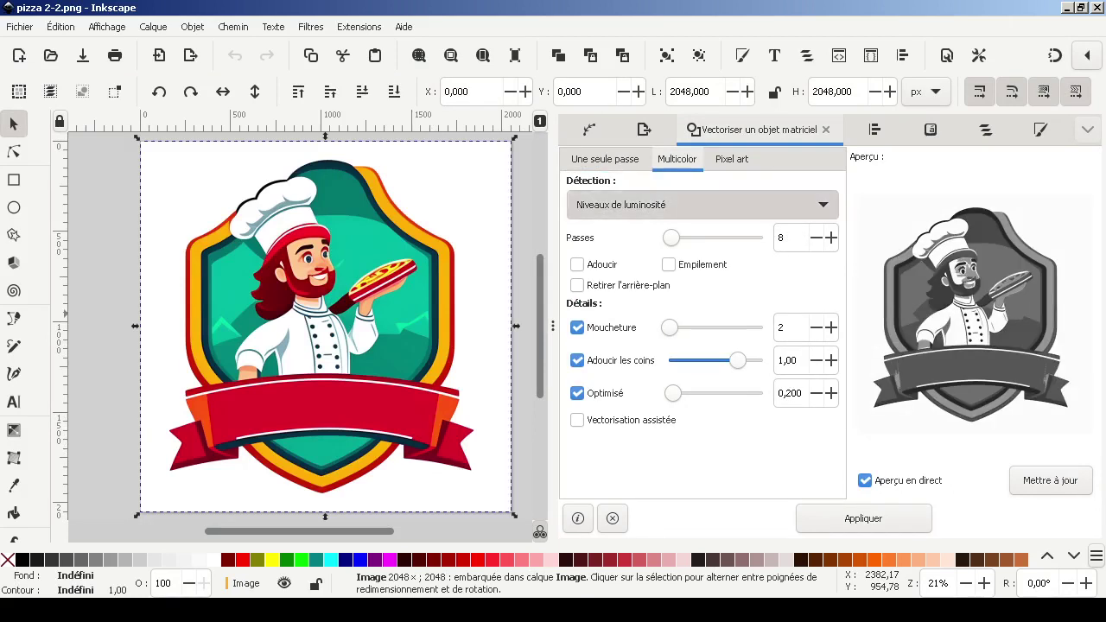
{"action": "scroll", "coordinate": [702, 204], "scroll_direction": "down", "scroll_amount": 1}
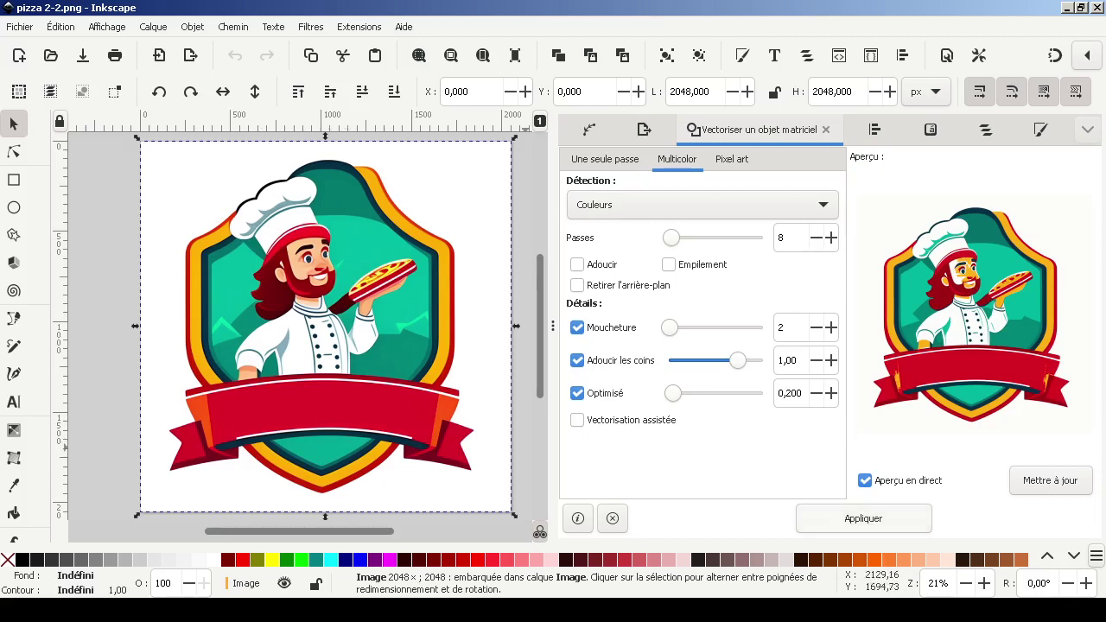
{"action": "left_click", "coordinate": [863, 518]}
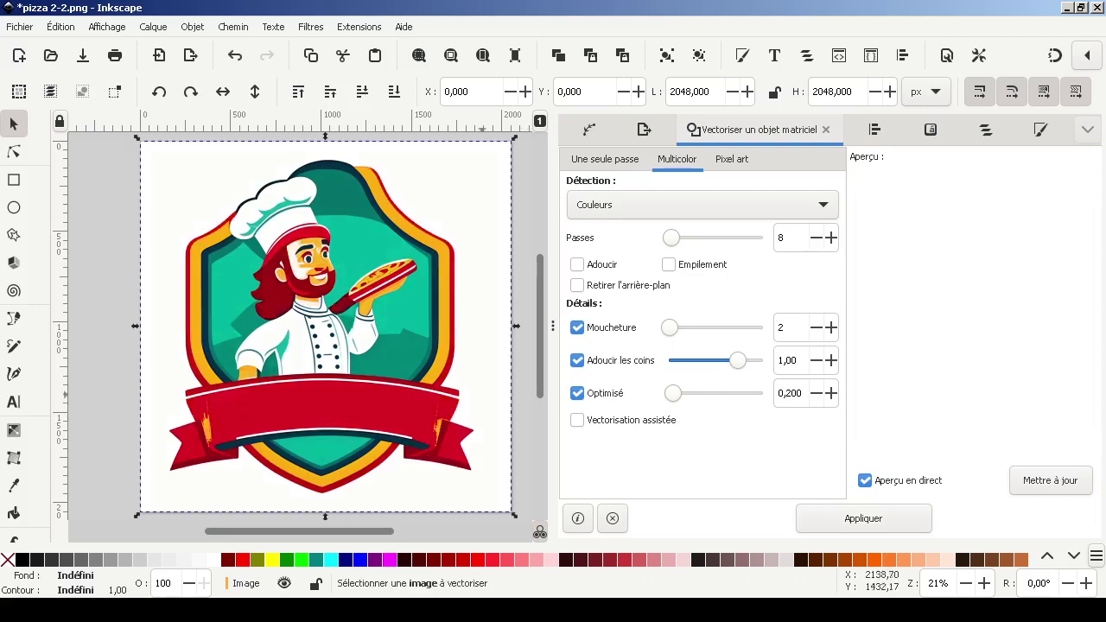
Step: Move the multicolour trace off the original to about X -821, Y 129 px, and delete the original bitmap
{"action": "left_click_drag", "start_coordinate": [390, 340], "coordinate": [241, 362]}
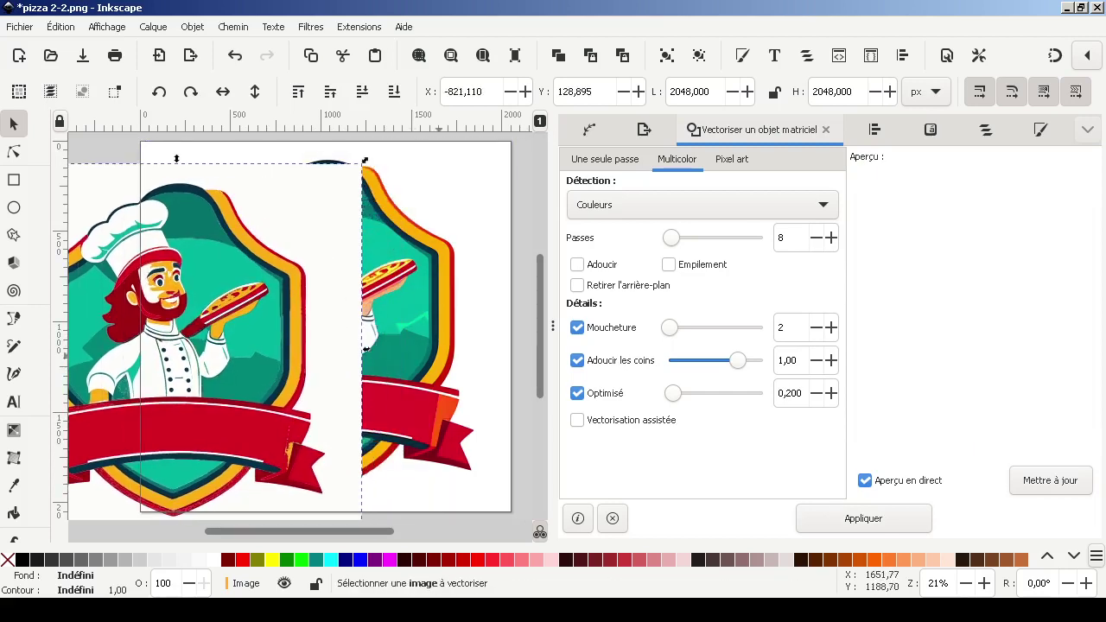
{"action": "key", "text": "Tab"}
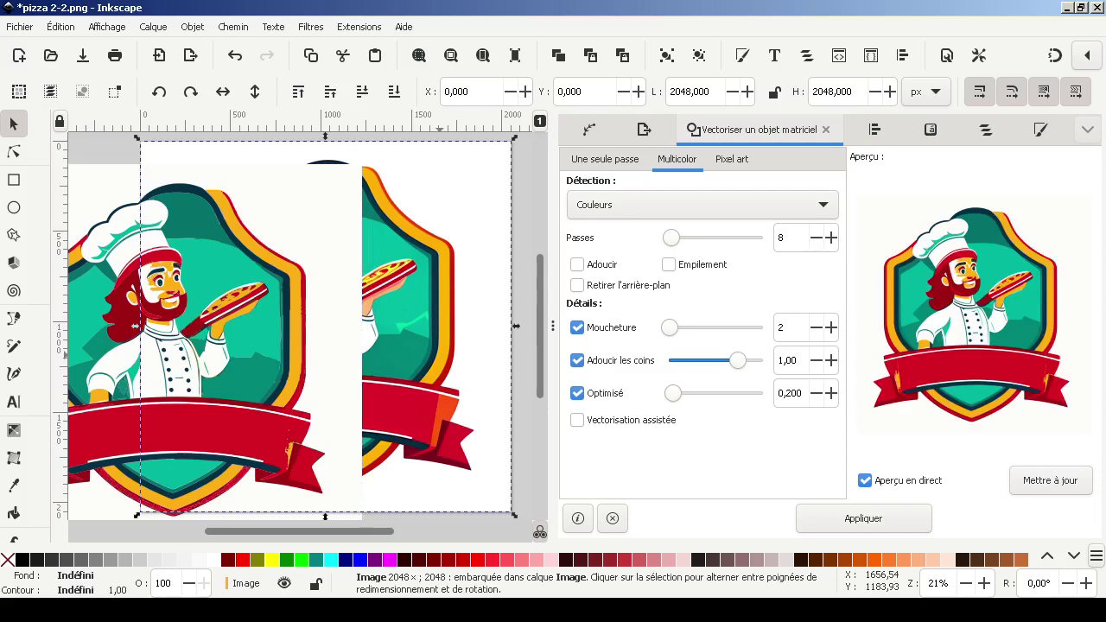
{"action": "key", "text": "Delete"}
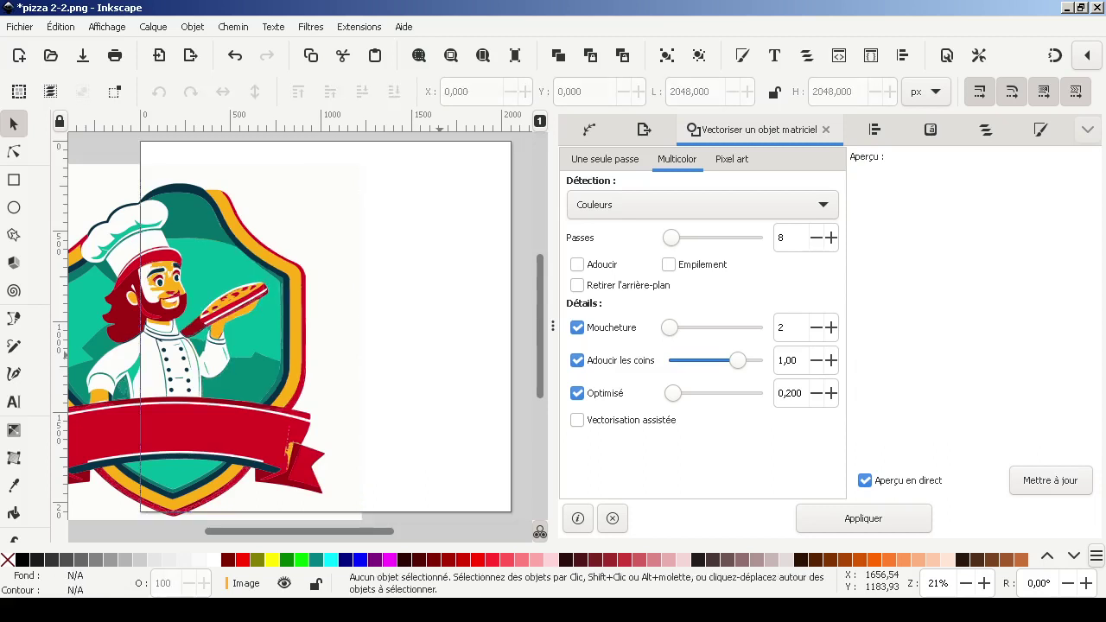
Step: Centre the multicolour trace group on the page both horizontally and vertically
{"action": "key", "text": "Tab"}
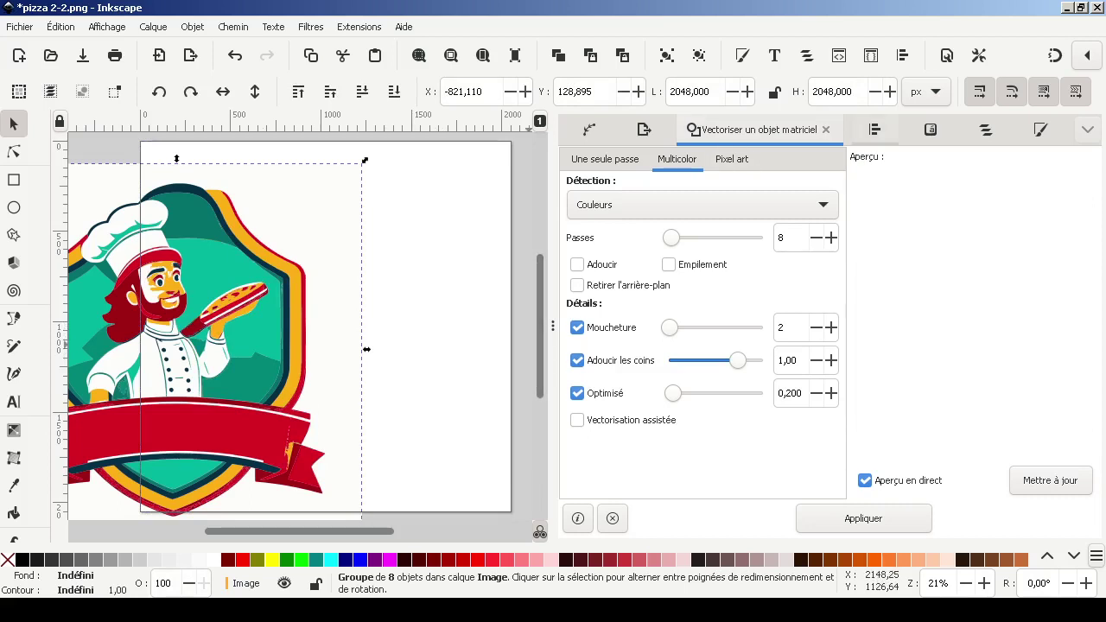
{"action": "key", "text": "ctrl+shift+a"}
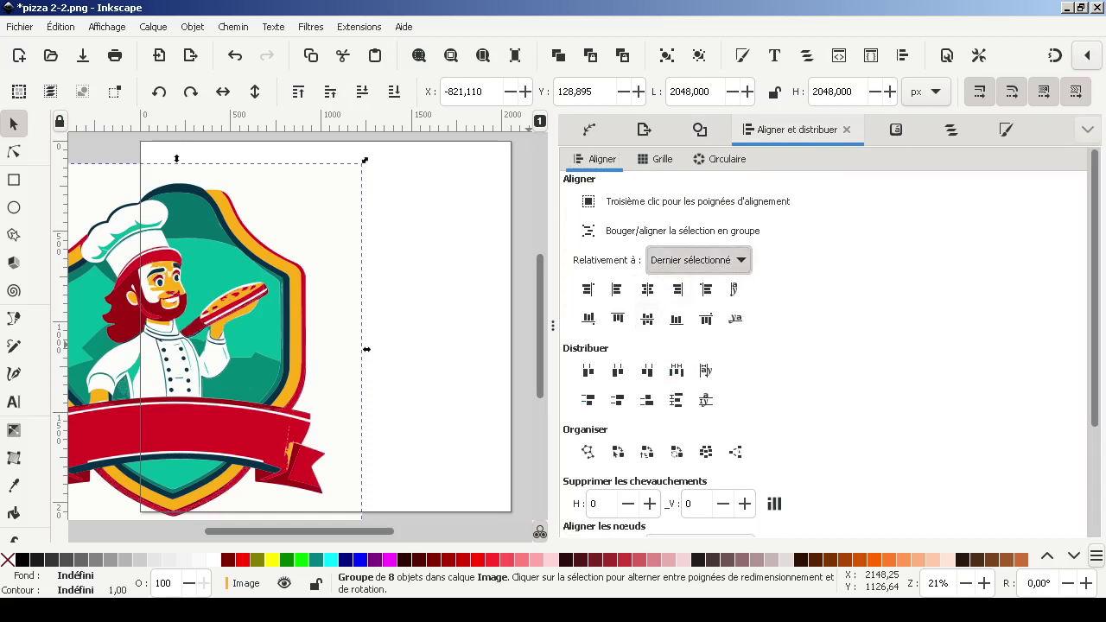
{"action": "scroll", "coordinate": [698, 260], "scroll_direction": "down", "scroll_amount": 4}
{"action": "left_click", "coordinate": [647, 289]}
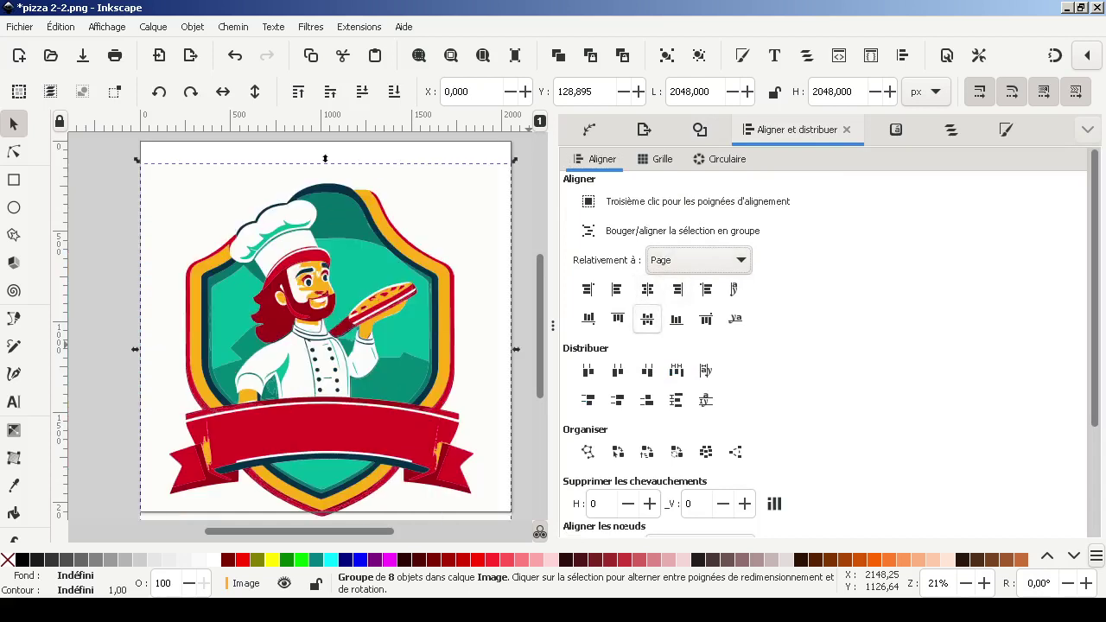
{"action": "left_click", "coordinate": [647, 318]}
{"action": "left_click", "coordinate": [462, 378]}
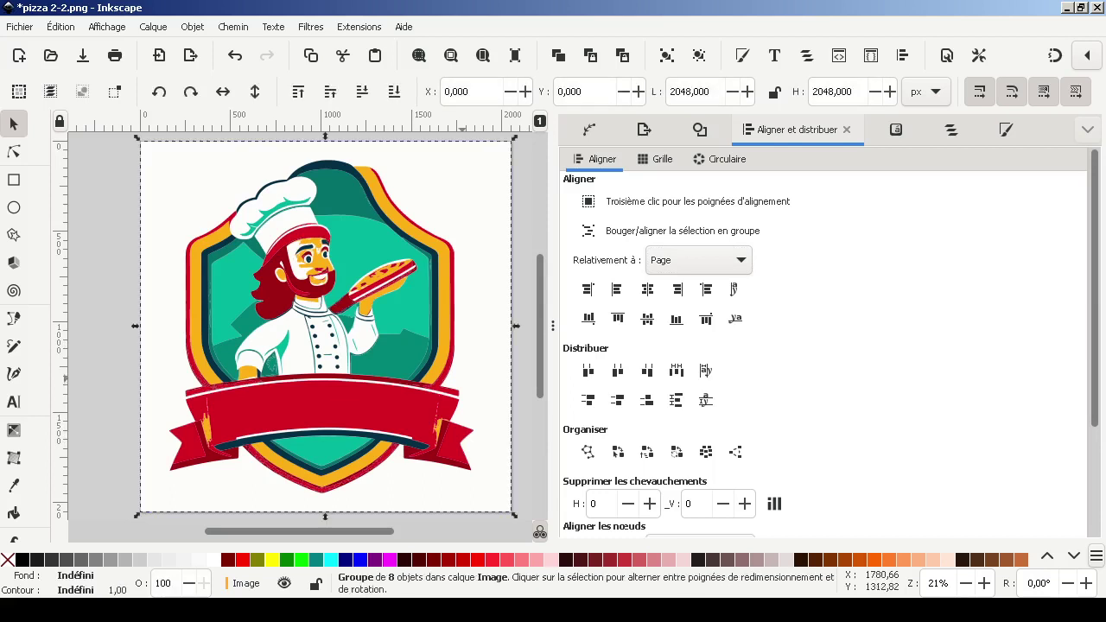
Step: Ungroup the multicolour trace and delete its off-white background path
{"action": "left_click", "coordinate": [699, 55]}
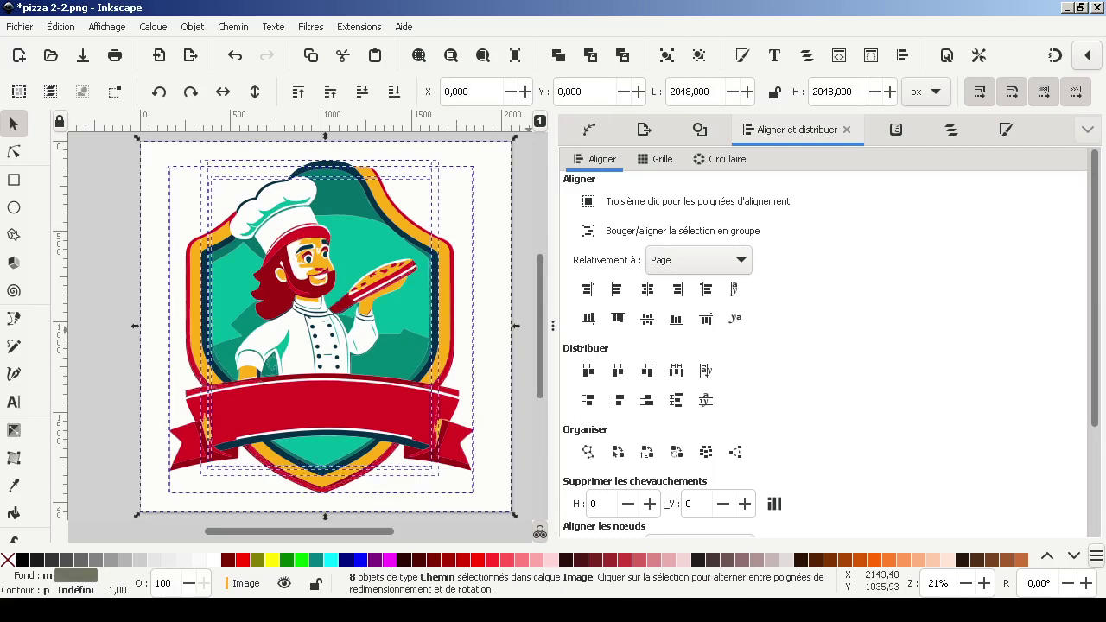
{"action": "key", "text": "ctrl+k"}
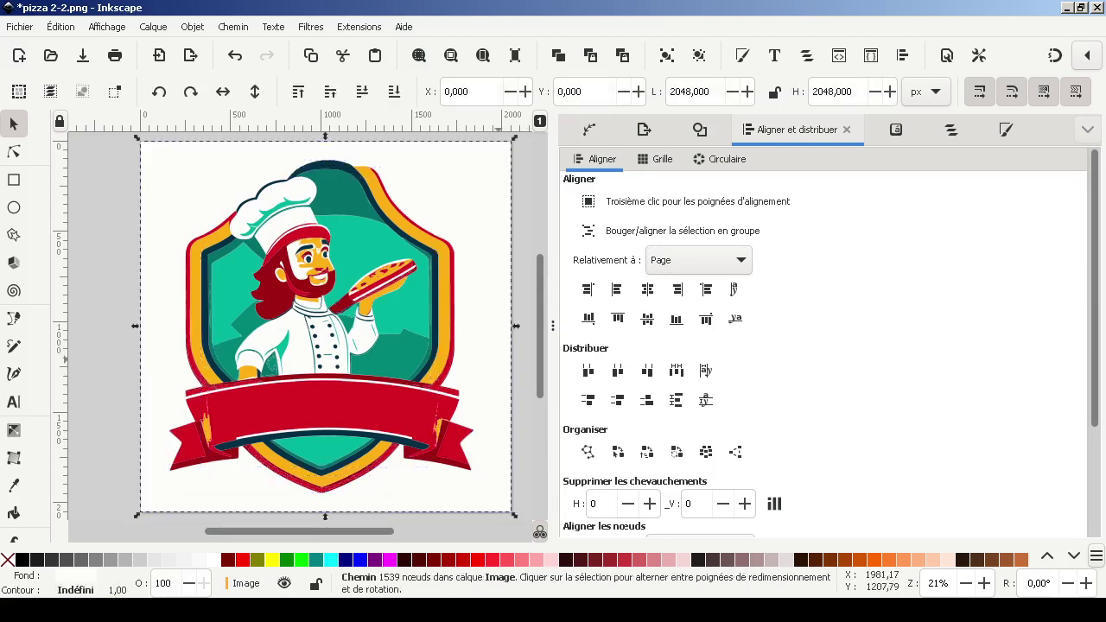
{"action": "key", "text": "Escape"}
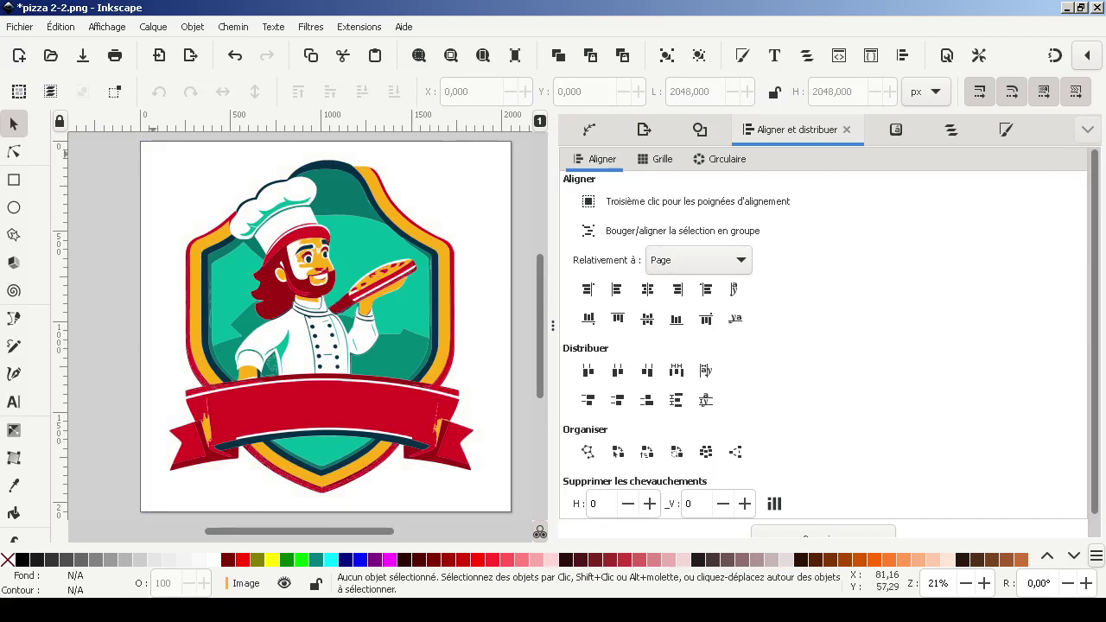
Step: Group the seven remaining logo paths together
{"action": "left_click_drag", "start_coordinate": [141, 155], "coordinate": [505, 511]}
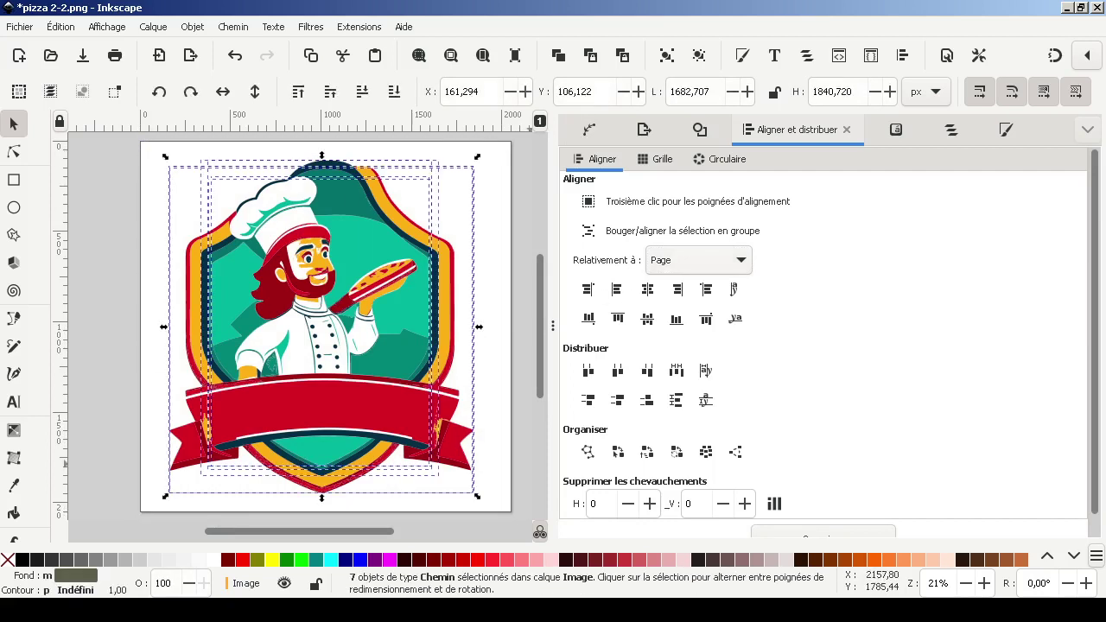
{"action": "key", "text": "ctrl+g"}
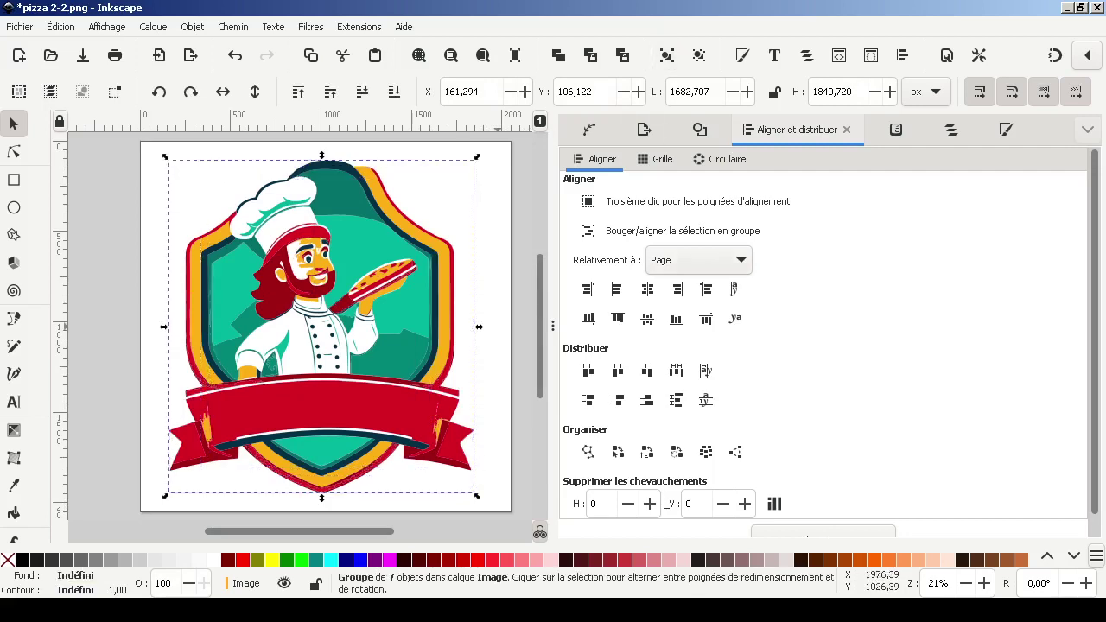
{"action": "key", "text": "Escape"}
Step: Add the text "Pizzeria" in the empty area below the page
{"action": "scroll", "coordinate": [326, 329], "scroll_direction": "down", "scroll_amount": 3}
{"action": "scroll", "coordinate": [326, 328], "scroll_direction": "up", "scroll_amount": 3}
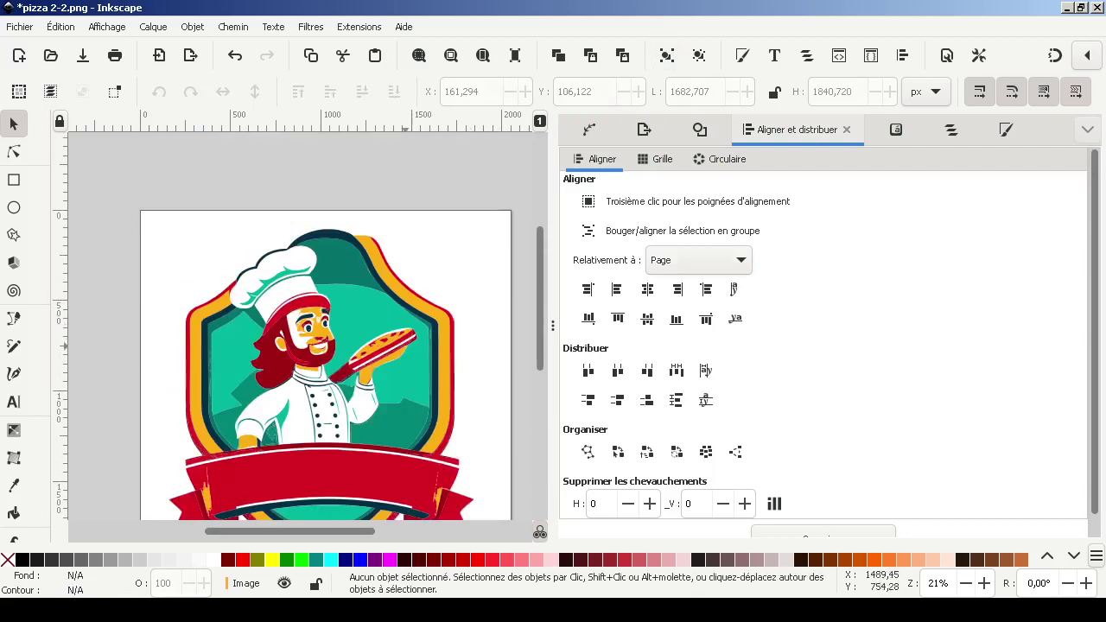
{"action": "scroll", "coordinate": [326, 328], "scroll_direction": "down", "scroll_amount": 4}
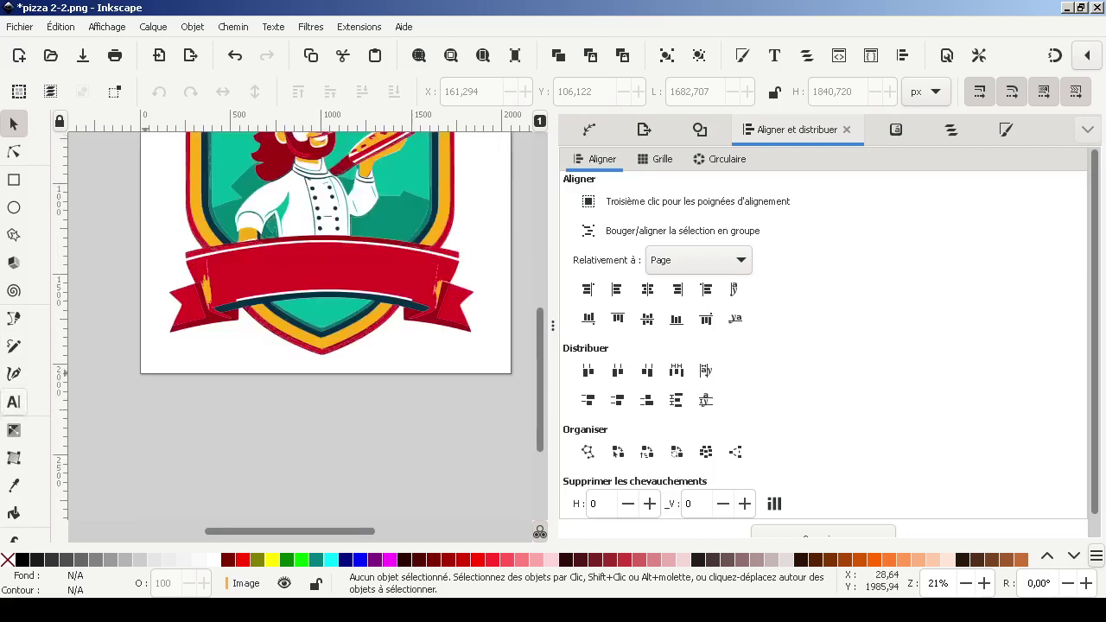
{"action": "left_click", "coordinate": [14, 401]}
{"action": "left_click_drag", "start_coordinate": [349, 476], "coordinate": [354, 480]}
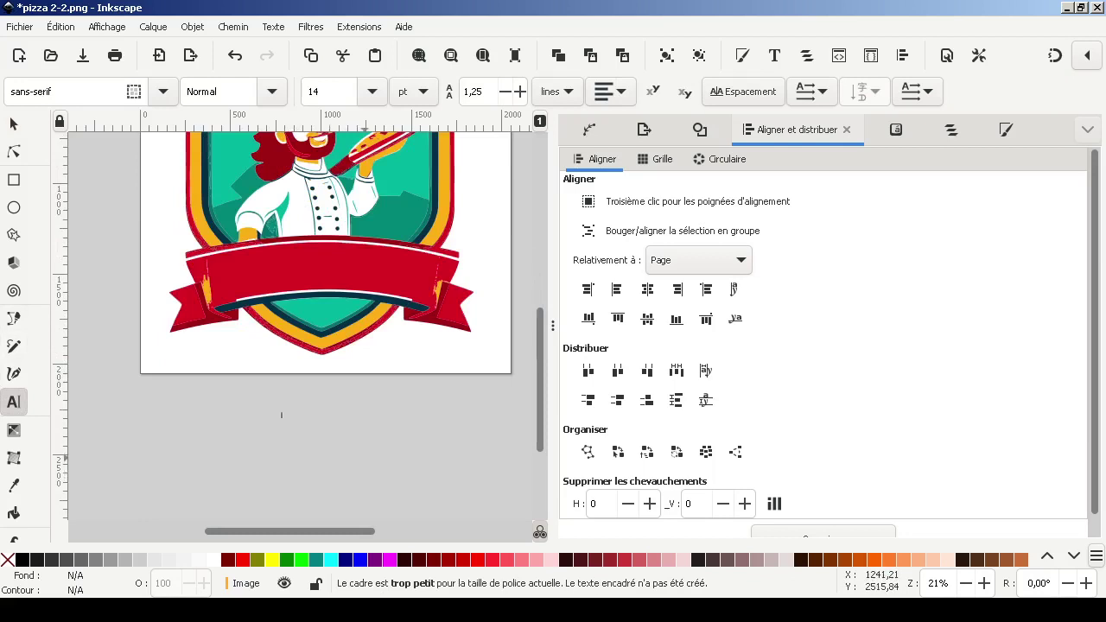
{"action": "type", "text": "Pizzeri"}
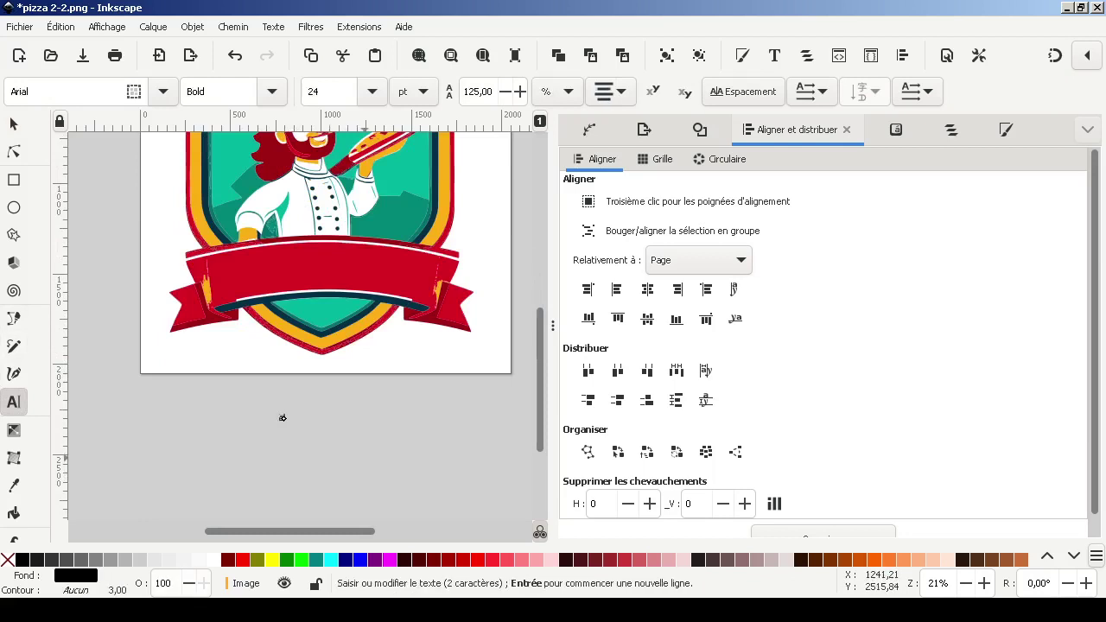
{"action": "type", "text": "a"}
Step: Set the lettering's font to Impact and enlarge it to about 300 pt
{"action": "left_click", "coordinate": [35, 91]}
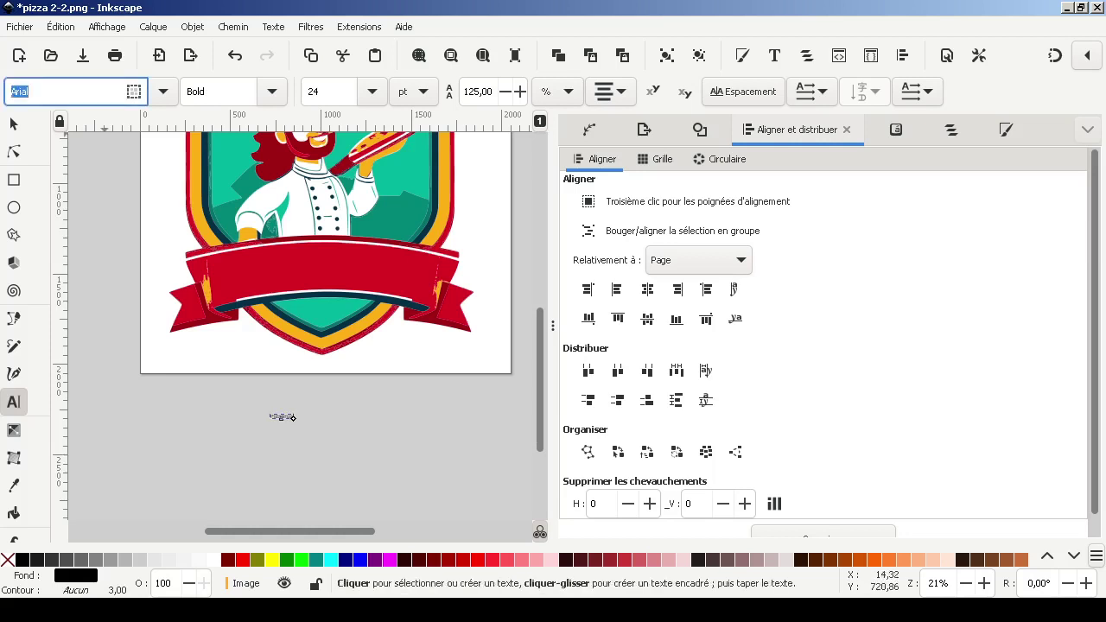
{"action": "type", "text": "oùm"}
{"action": "left_click", "coordinate": [35, 118]}
{"action": "left_click", "coordinate": [14, 124]}
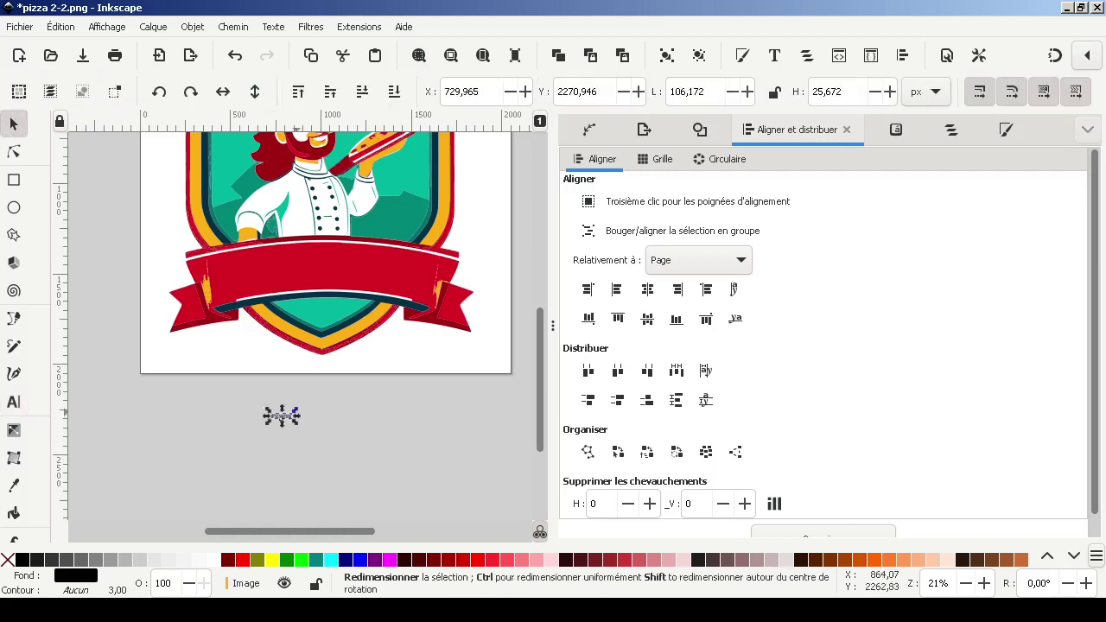
{"action": "left_click_drag", "start_coordinate": [297, 410], "coordinate": [402, 386]}
Step: Correct the wrong letter near the end of the enlarged text so it reads "Pizzeria"
{"action": "double_click", "coordinate": [329, 414]}
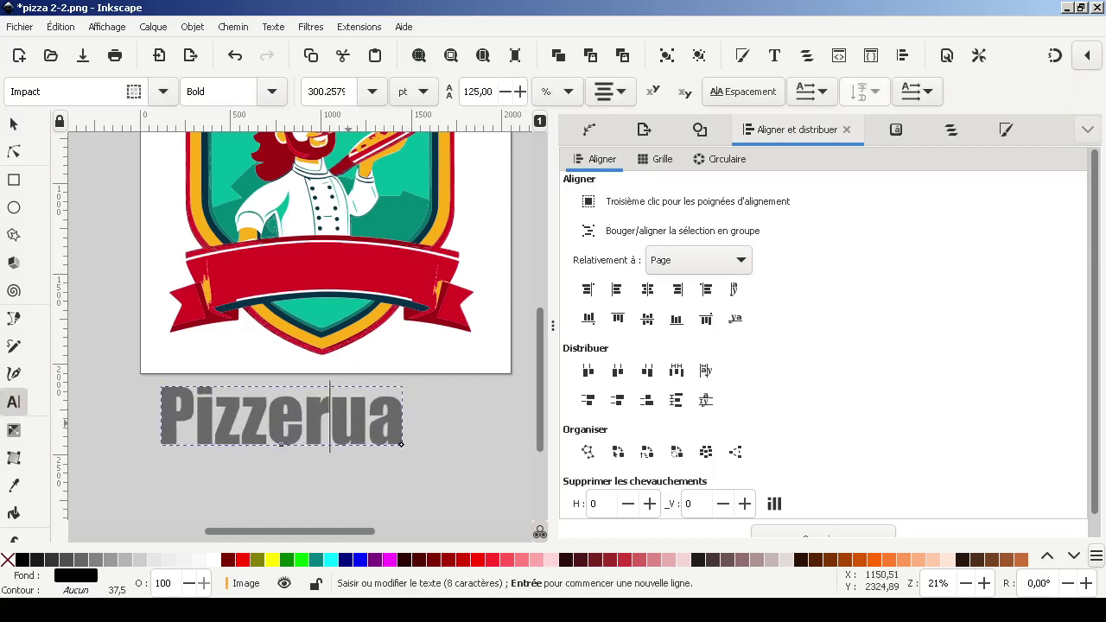
{"action": "key", "text": "Delete"}
{"action": "type", "text": "i"}
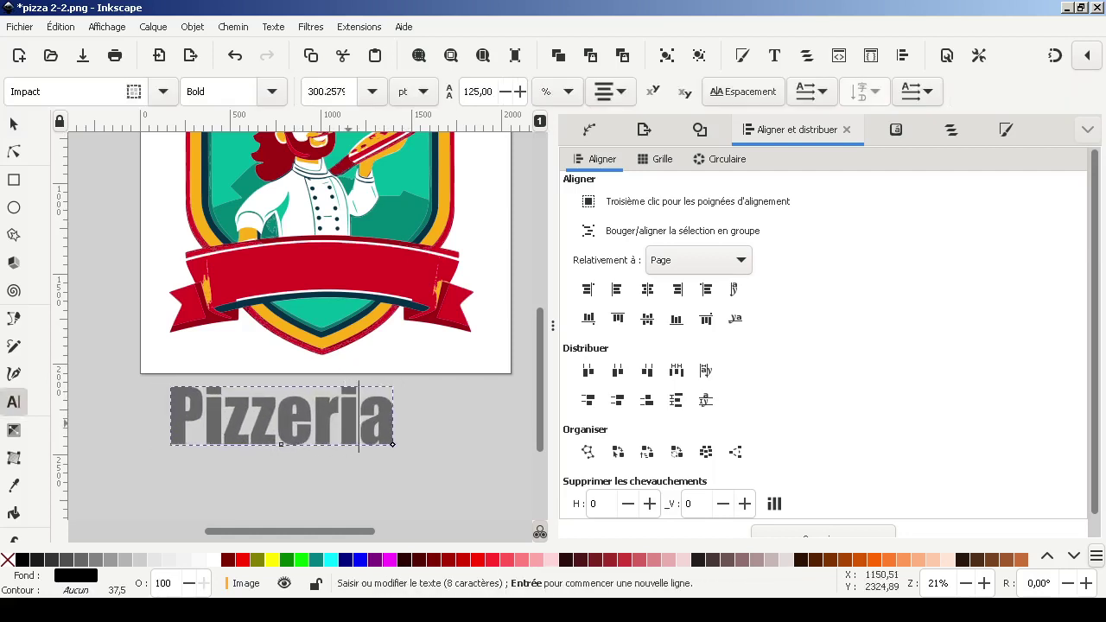
{"action": "left_click", "coordinate": [14, 125]}
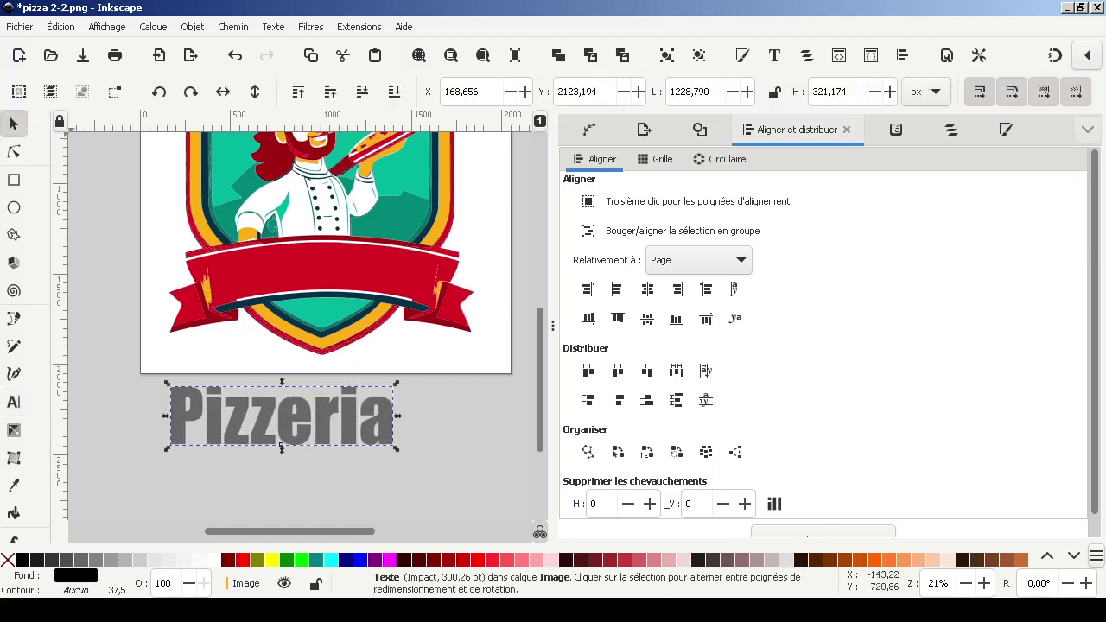
{"action": "left_click", "coordinate": [264, 475]}
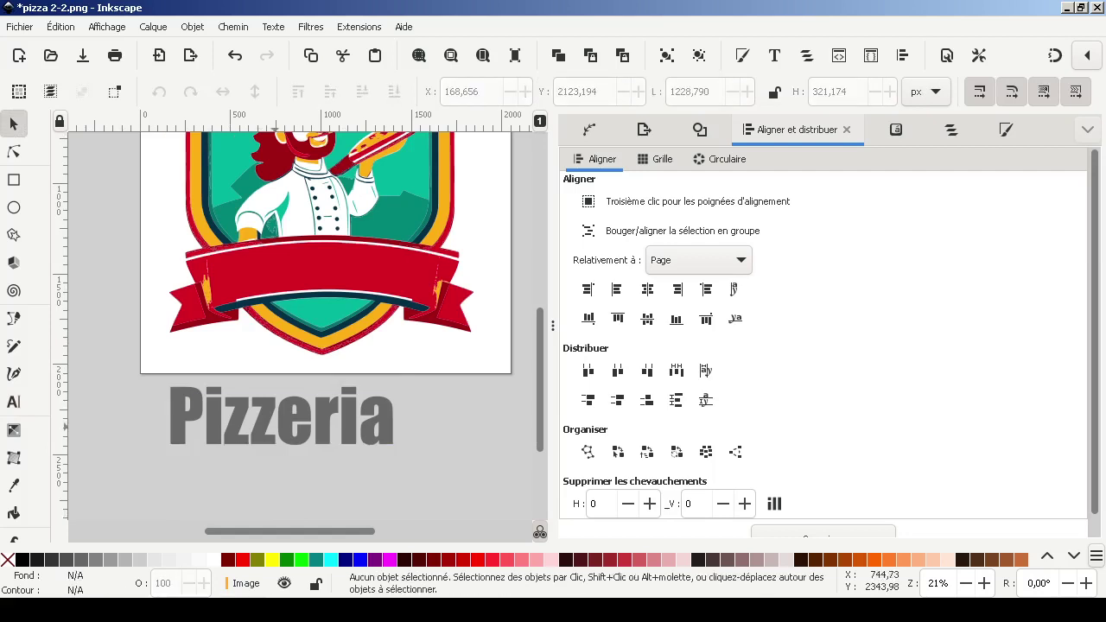
Step: Set the Pizzeria text's opacity to 100
{"action": "left_click", "coordinate": [279, 426]}
{"action": "left_click", "coordinate": [167, 584]}
{"action": "key", "text": "ctrl+a"}
{"action": "type", "text": "100"}
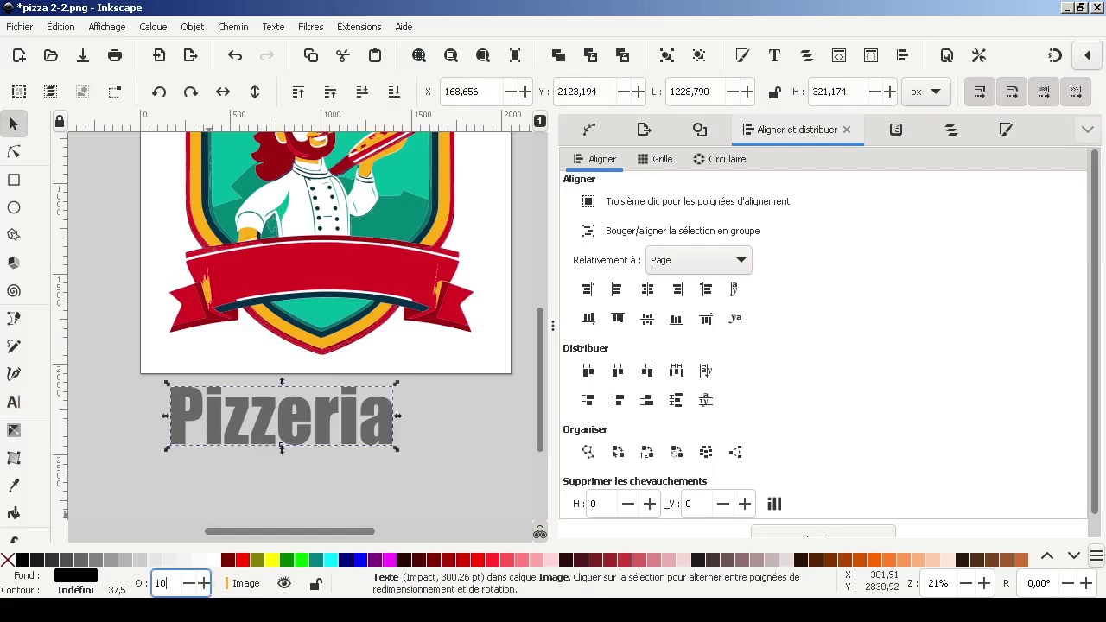
{"action": "key", "text": "Return"}
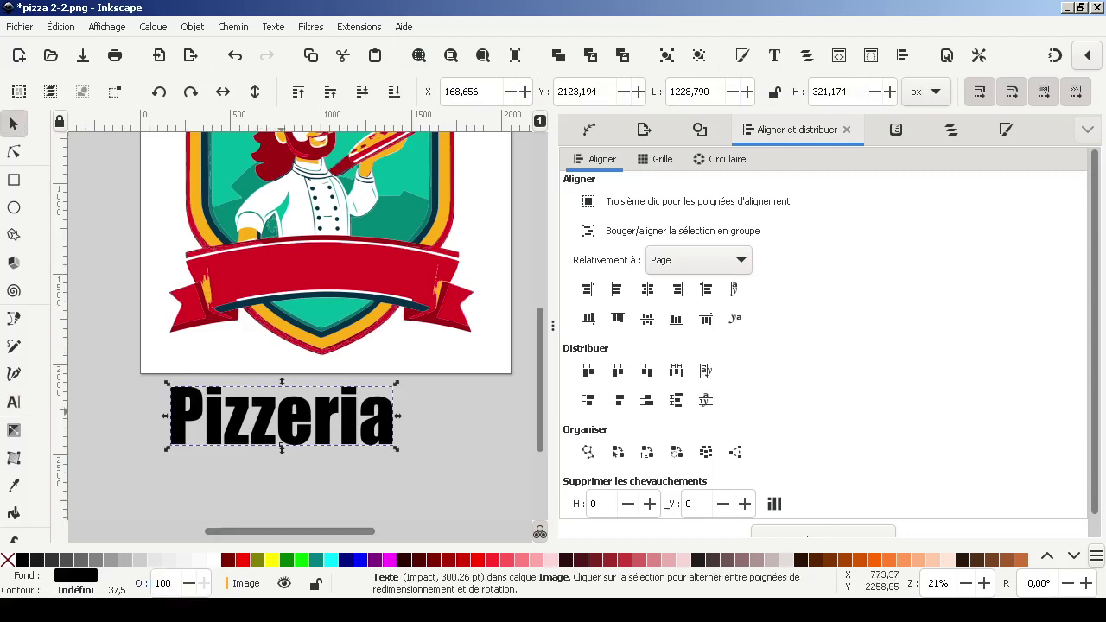
Step: Fit the Pizzeria text onto the red banner at about 900 × 235 px and fill it with white
{"action": "left_click_drag", "start_coordinate": [281, 445], "coordinate": [324, 291]}
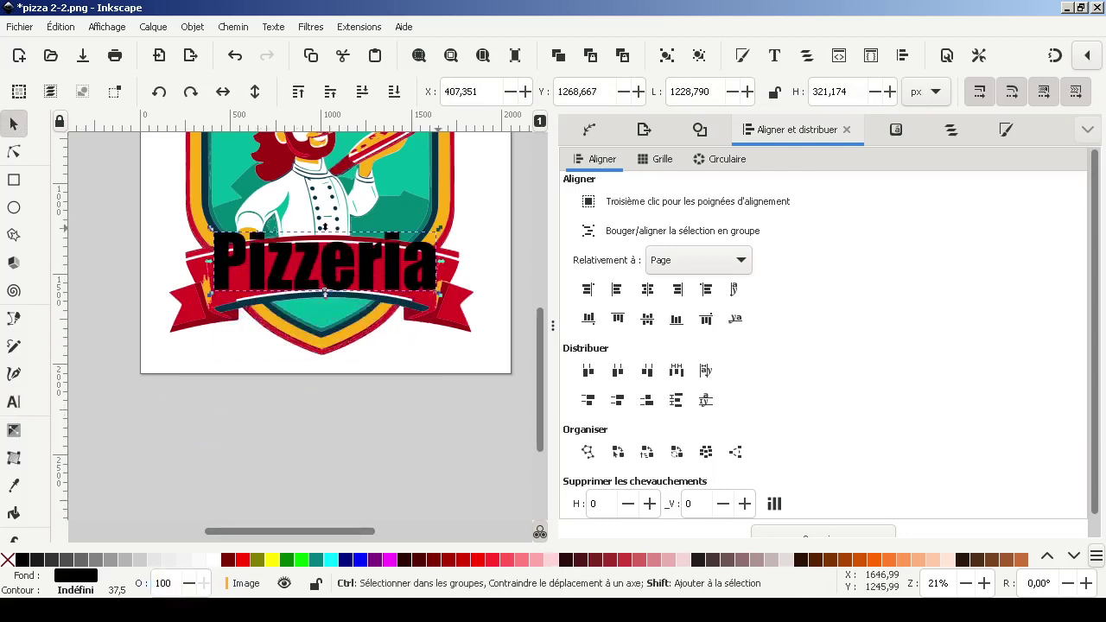
{"action": "left_click_drag", "start_coordinate": [441, 229], "coordinate": [440, 241]}
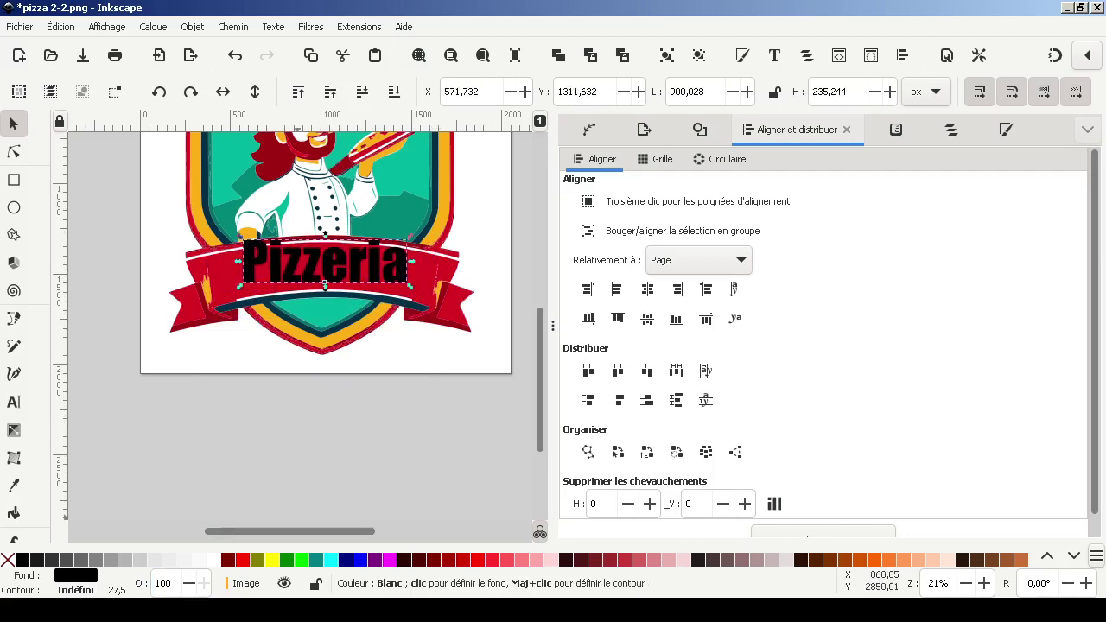
{"action": "left_click", "coordinate": [213, 559]}
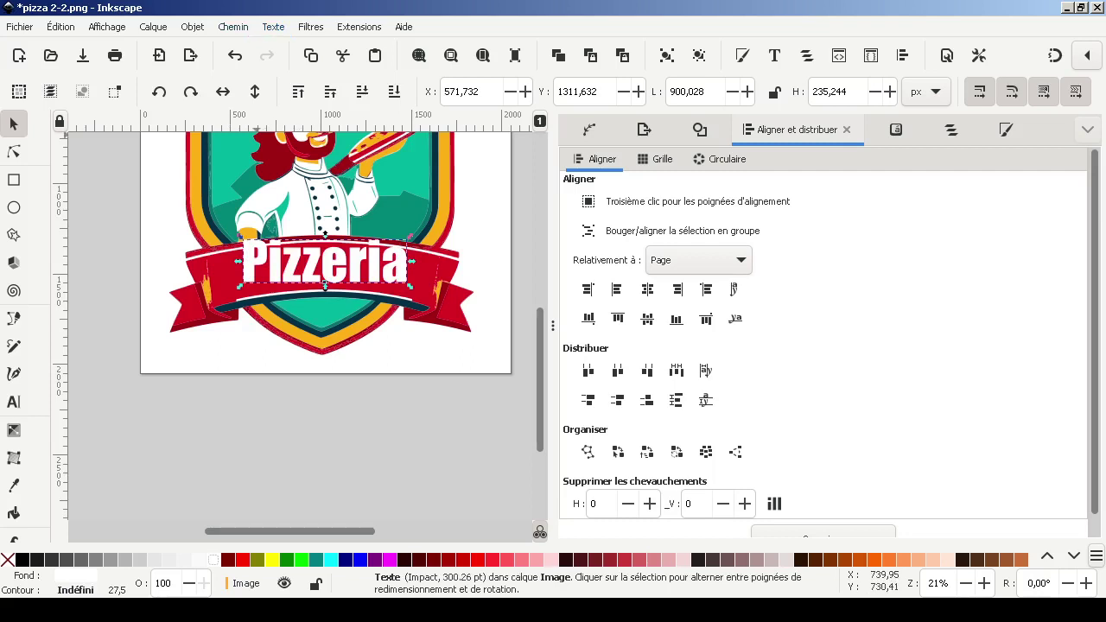
Step: Convert the Pizzeria text to paths and apply the Courber (Bend) path effect to the resulting group
{"action": "key", "text": "shift+ctrl+c"}
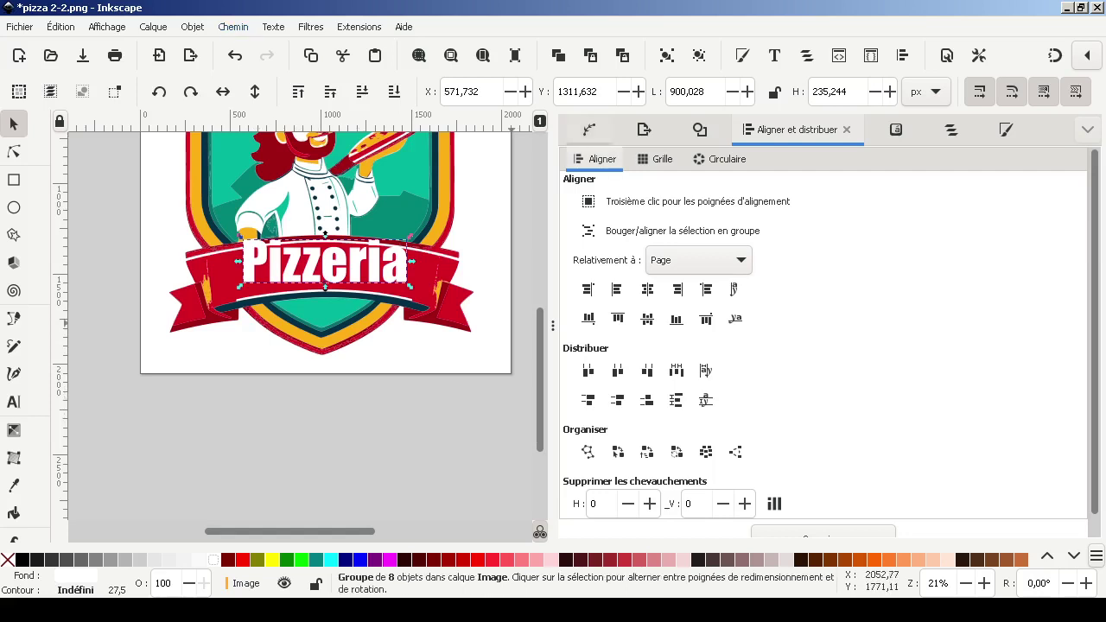
{"action": "left_click", "coordinate": [589, 130]}
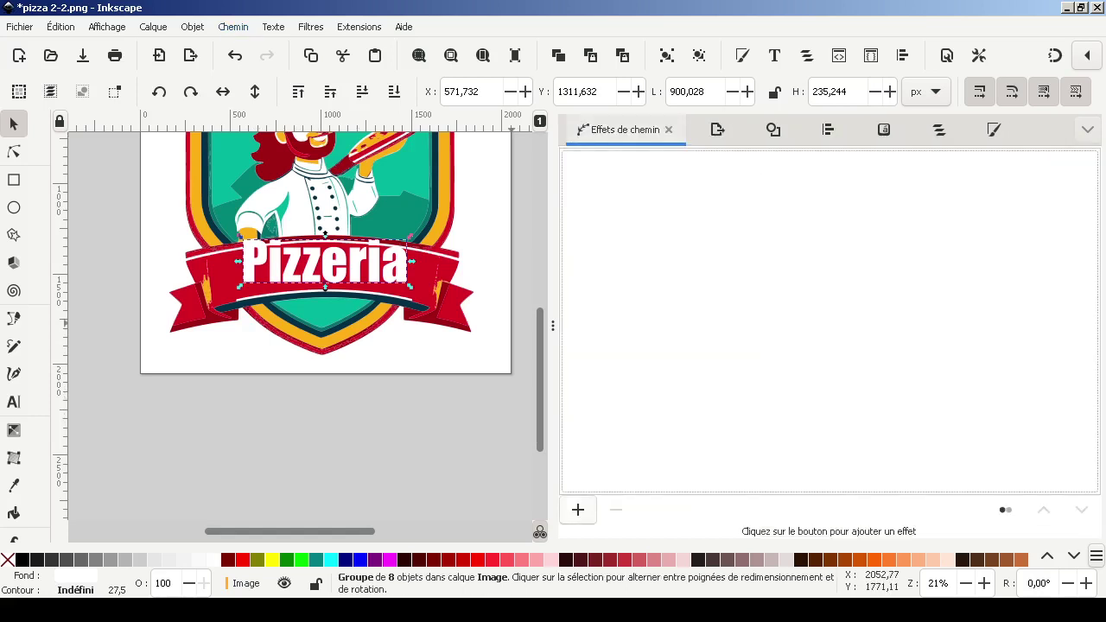
{"action": "left_click", "coordinate": [578, 510]}
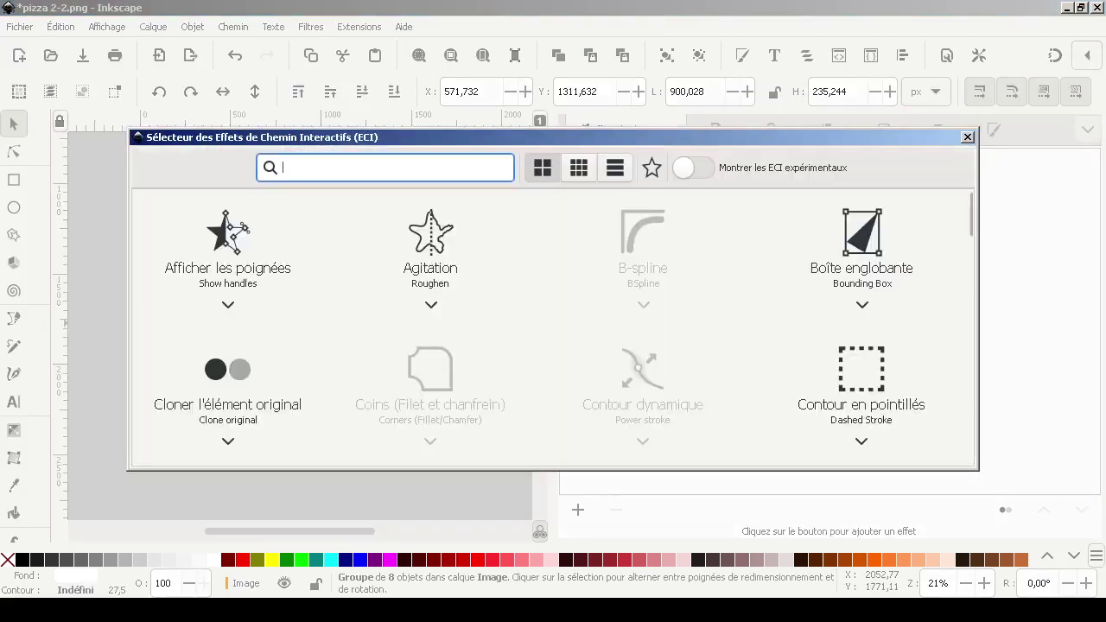
{"action": "type", "text": "ciou"}
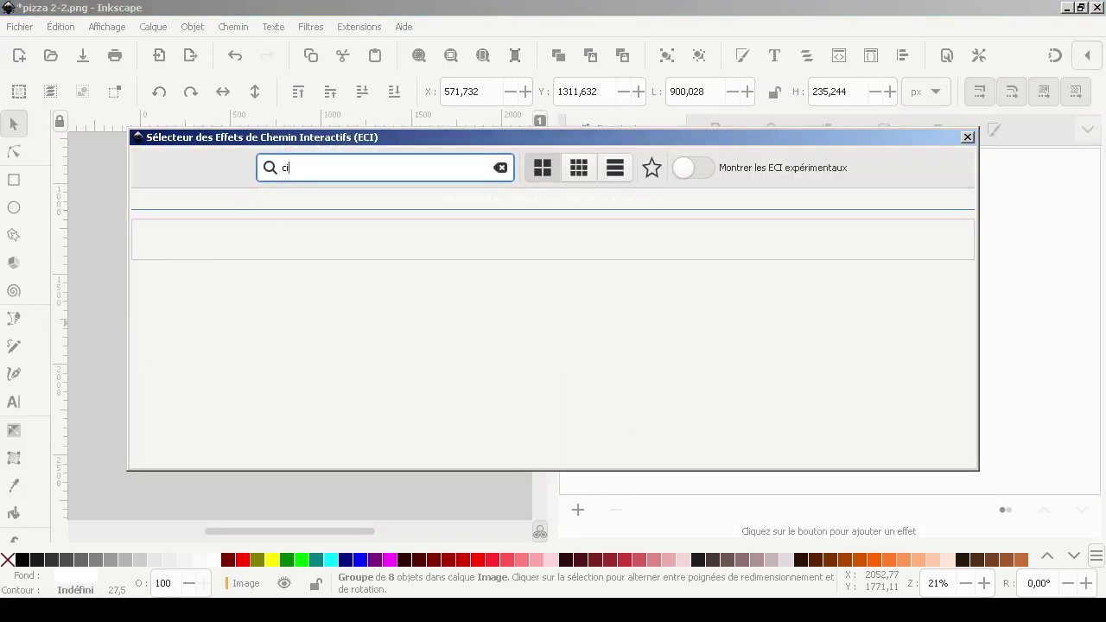
{"action": "key", "text": "BackSpace"}
{"action": "type", "text": "our"}
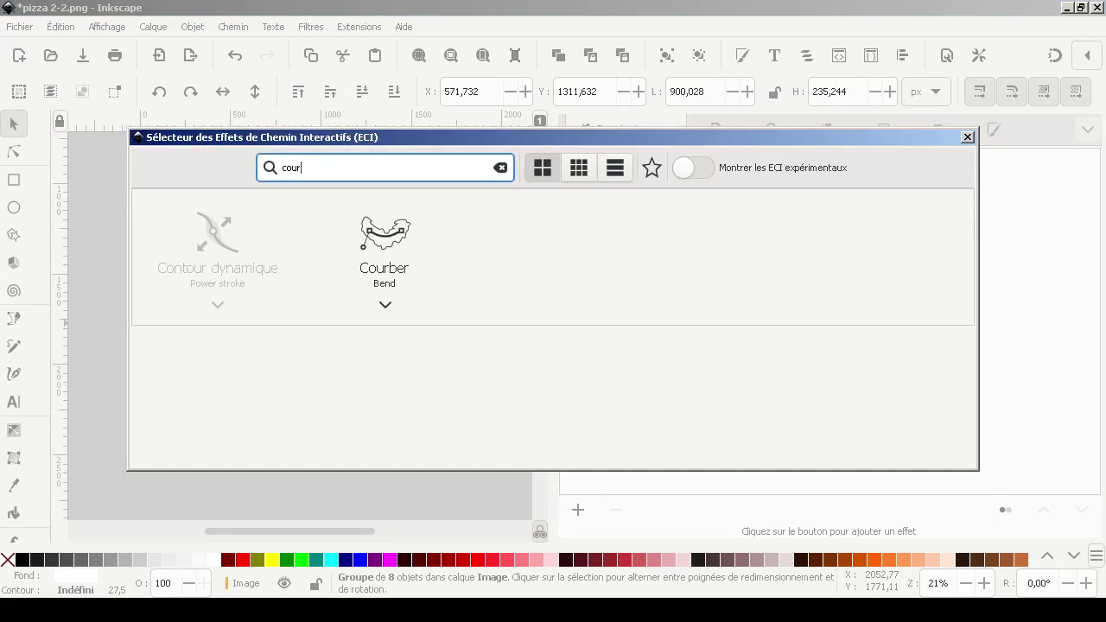
{"action": "left_click", "coordinate": [384, 250]}
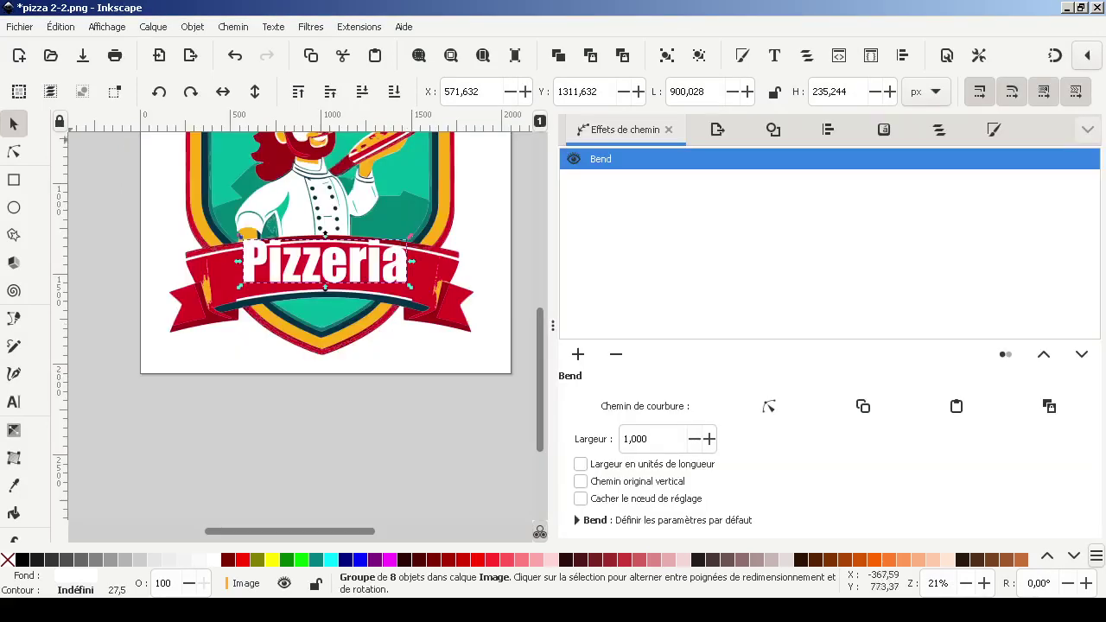
Step: Arch the Pizzeria lettering upward by curving its Bend path, and lower the lettering to sit within the red banner
{"action": "left_click", "coordinate": [14, 151]}
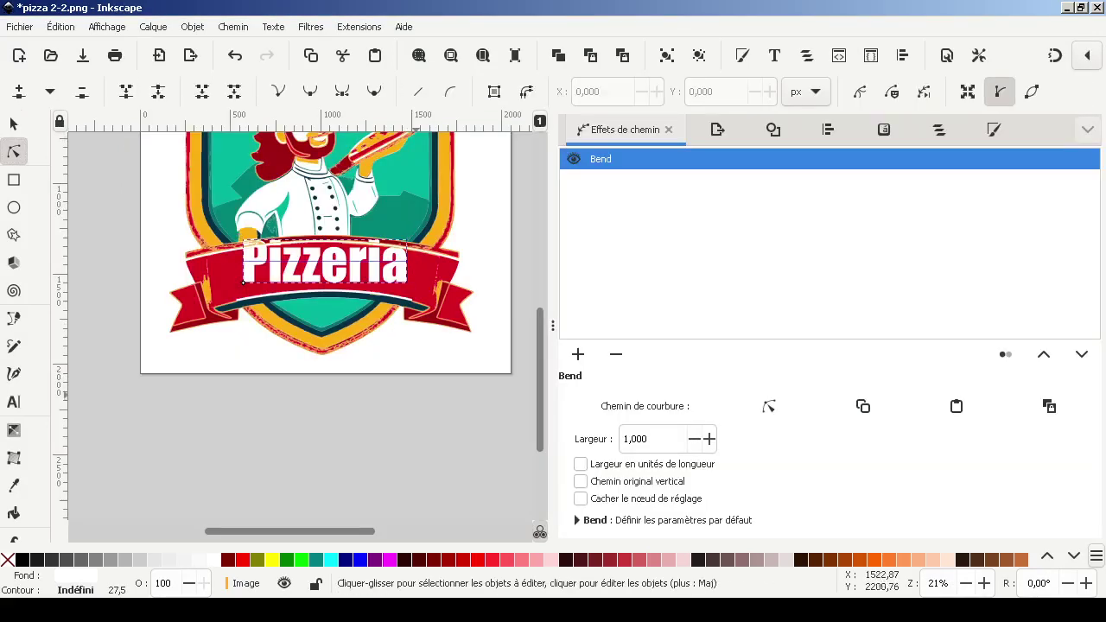
{"action": "left_click", "coordinate": [769, 406]}
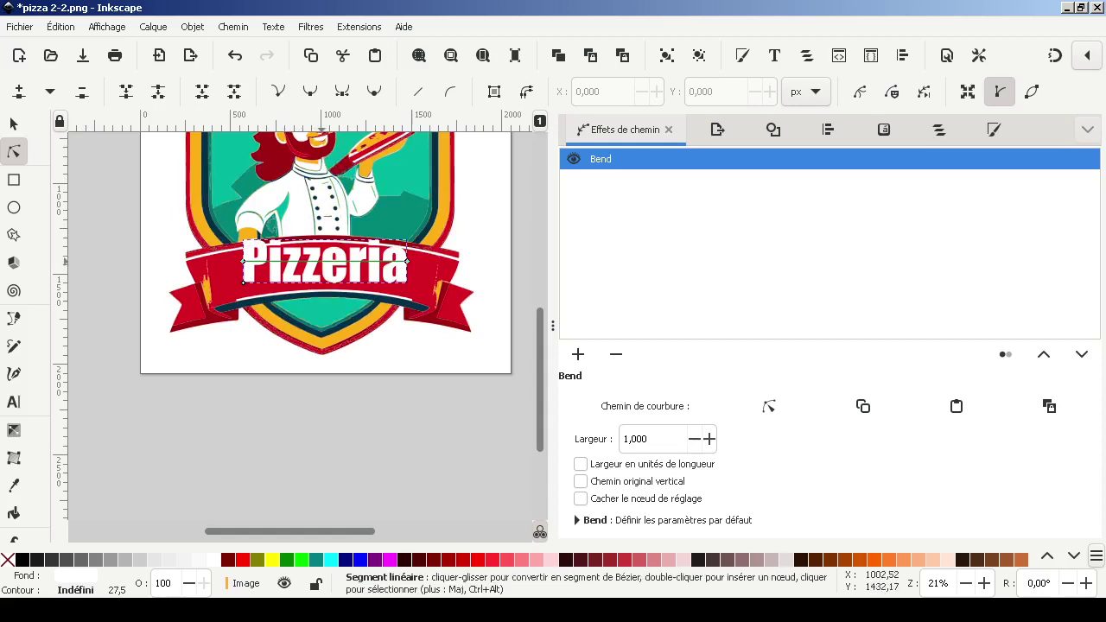
{"action": "left_click_drag", "start_coordinate": [332, 262], "coordinate": [330, 249]}
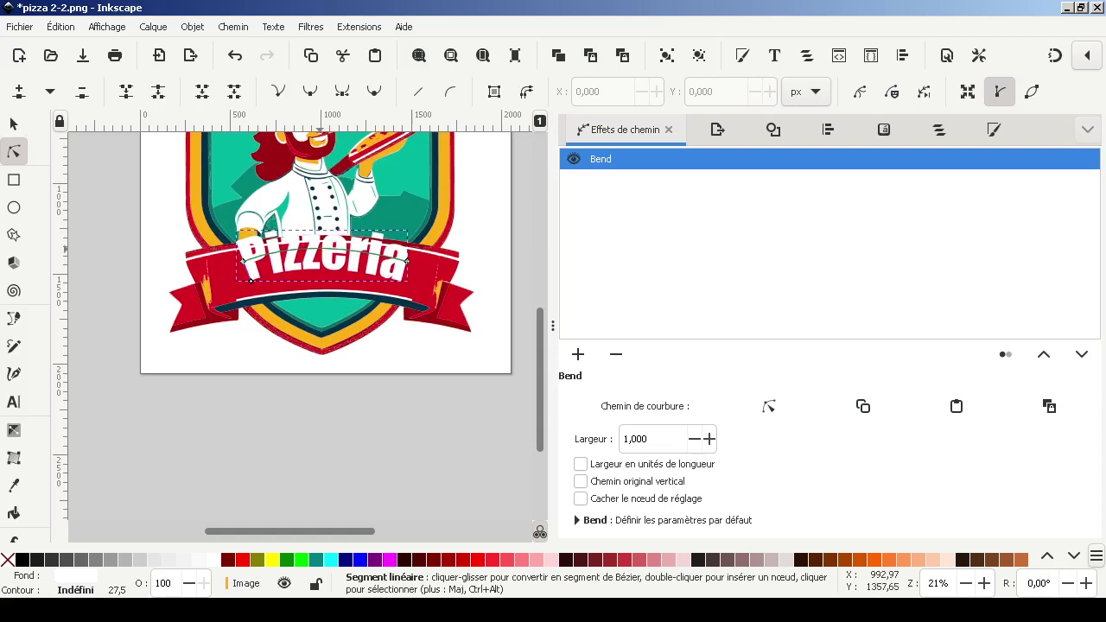
{"action": "left_click", "coordinate": [13, 123]}
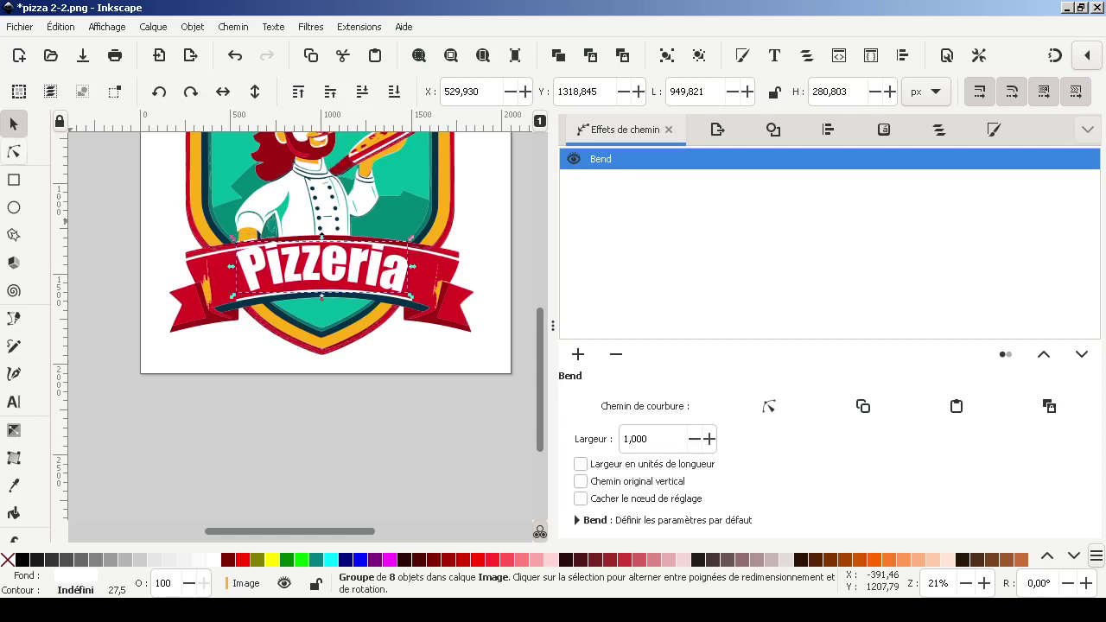
{"action": "left_click", "coordinate": [13, 152]}
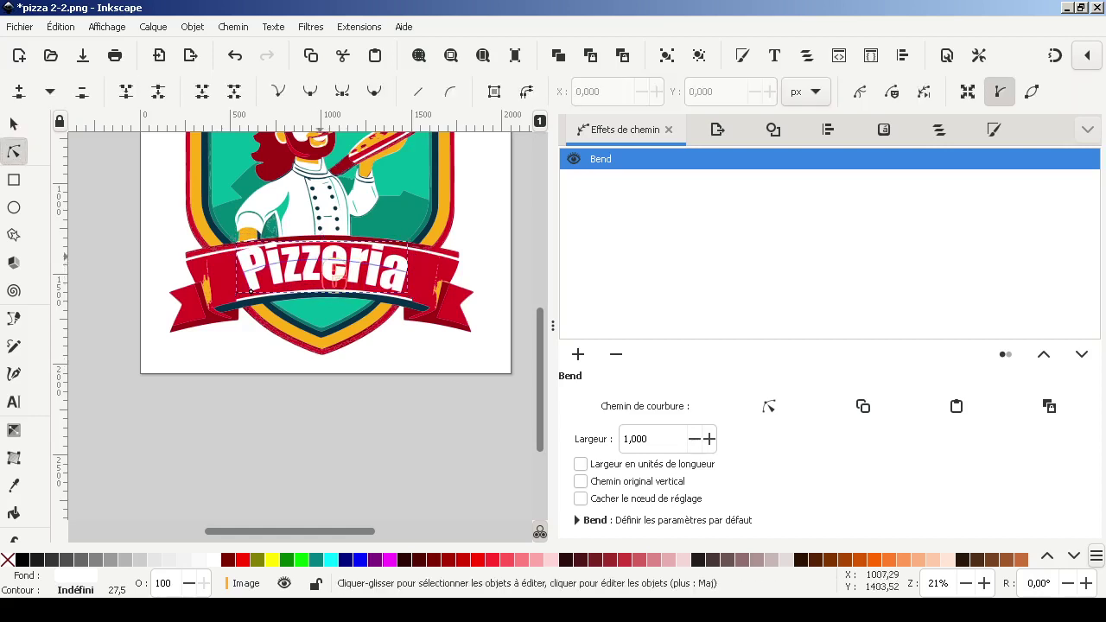
{"action": "key", "text": "Escape"}
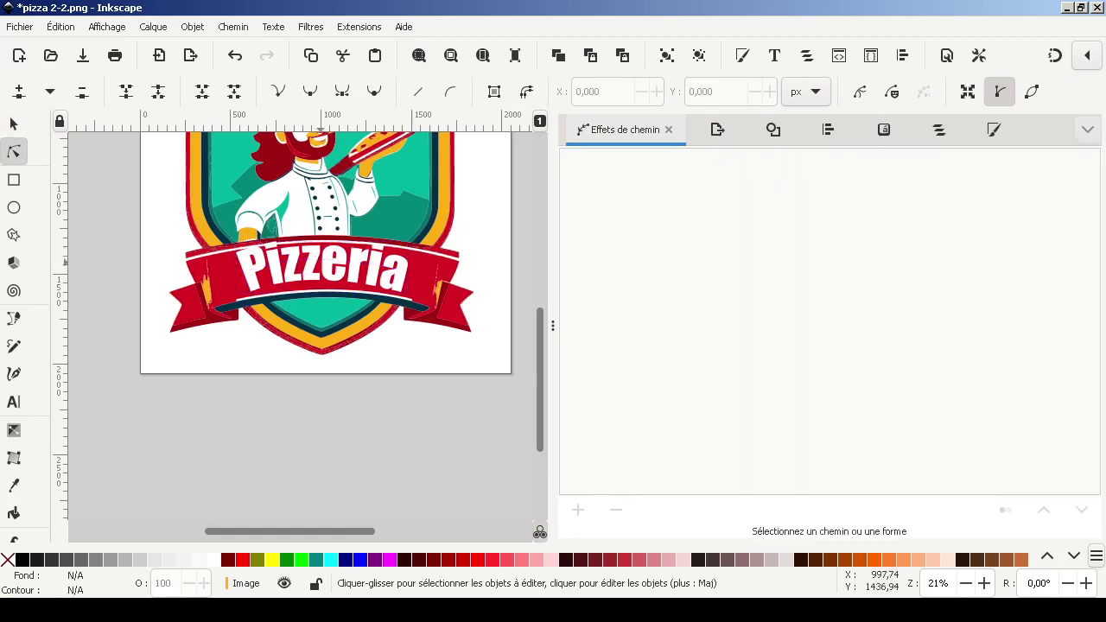
{"action": "left_click", "coordinate": [325, 276]}
{"action": "key", "text": "s"}
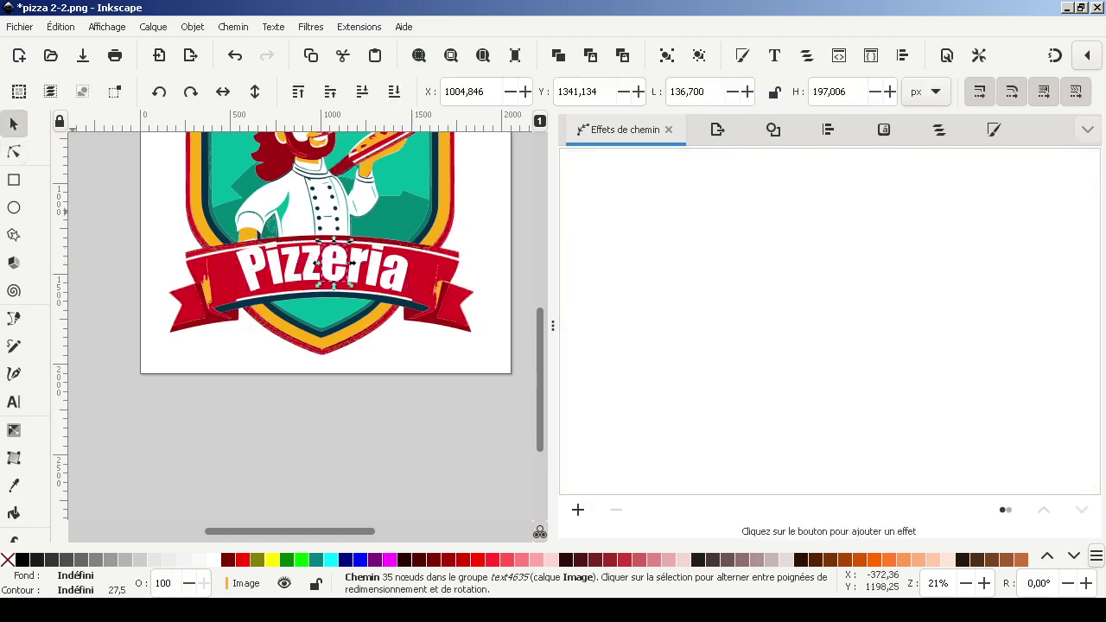
{"action": "left_click", "coordinate": [305, 283]}
{"action": "key", "text": "n"}
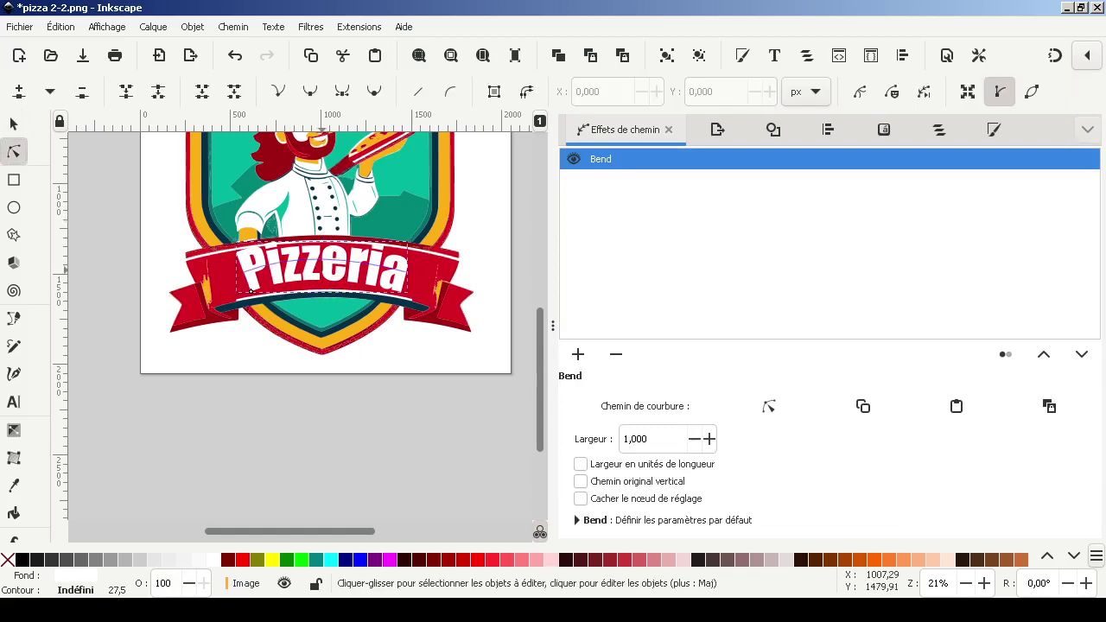
{"action": "key", "text": "Escape"}
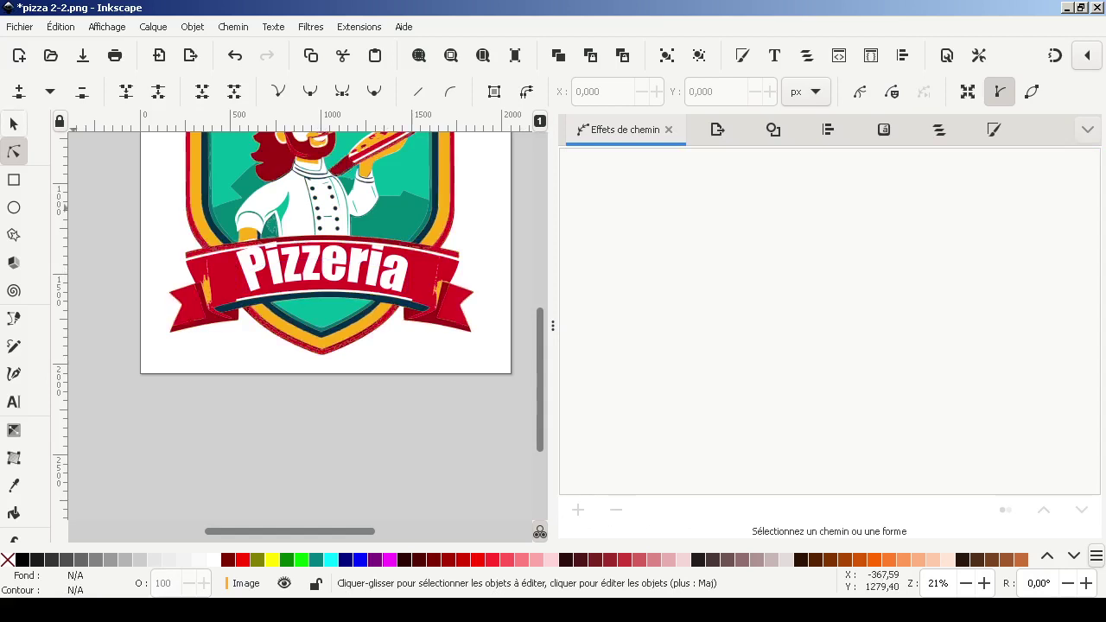
Step: Edit the Pizzeria group's bend path again to flatten the arch slightly so it follows the banner's curve
{"action": "key", "text": "s"}
{"action": "left_click", "coordinate": [370, 268]}
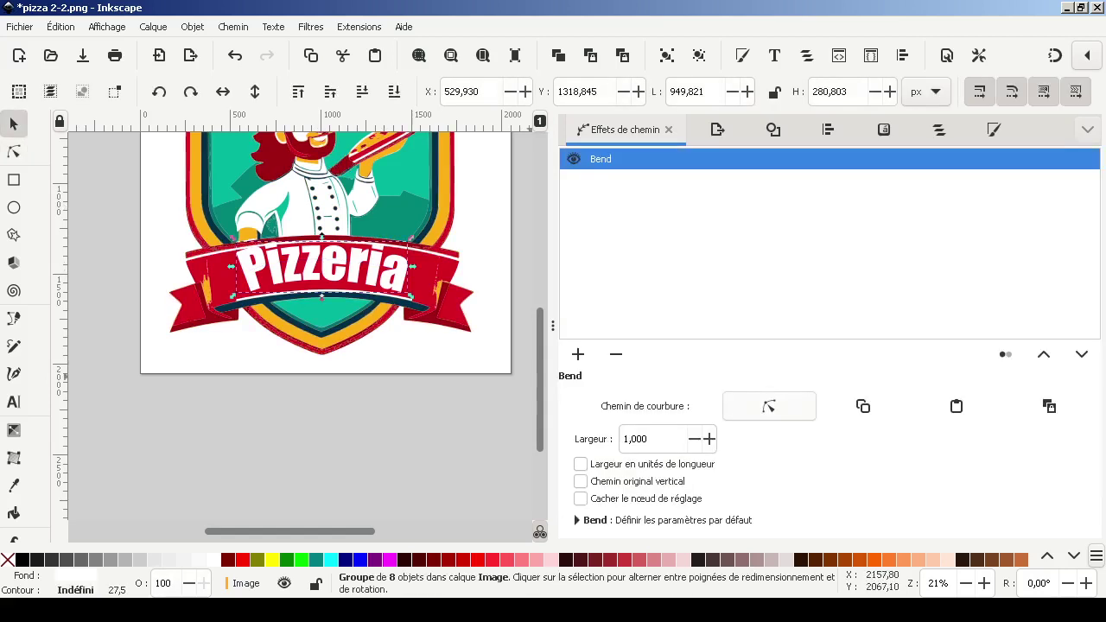
{"action": "left_click", "coordinate": [768, 406]}
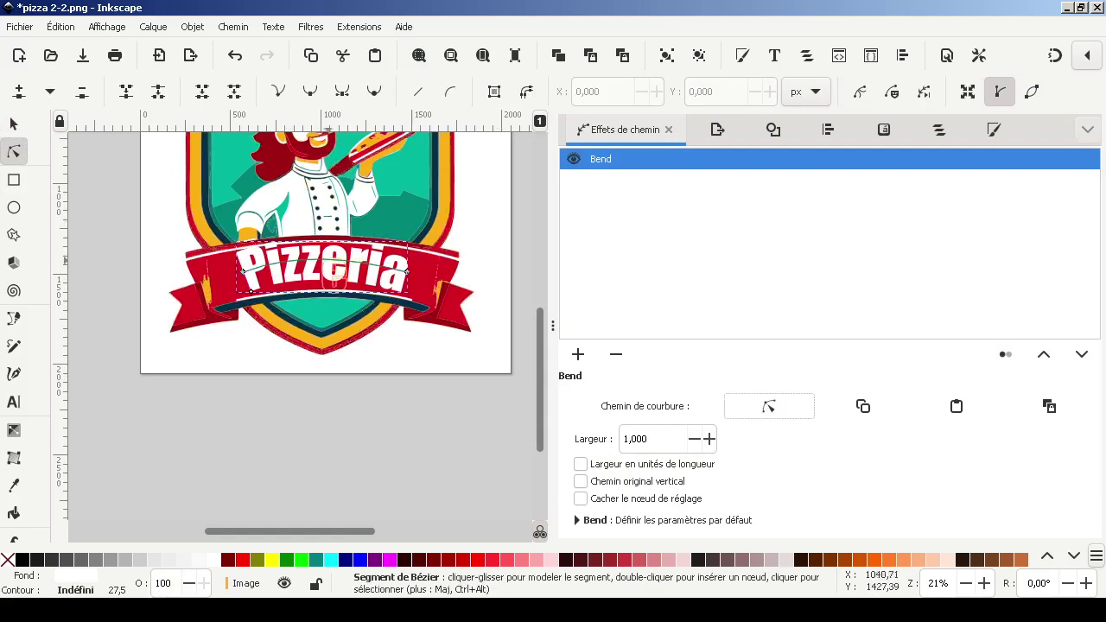
{"action": "left_click_drag", "start_coordinate": [340, 253], "coordinate": [341, 263]}
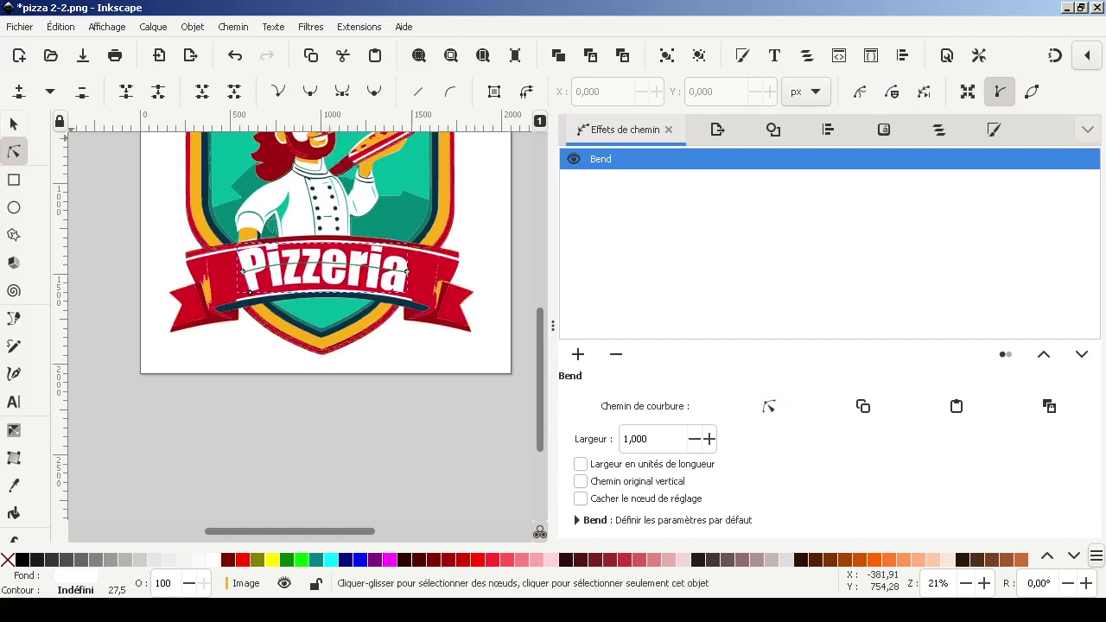
Step: Resize the curved Pizzeria lettering to about 1087 × 253 px across the banner and nudge it slightly down
{"action": "key", "text": "s"}
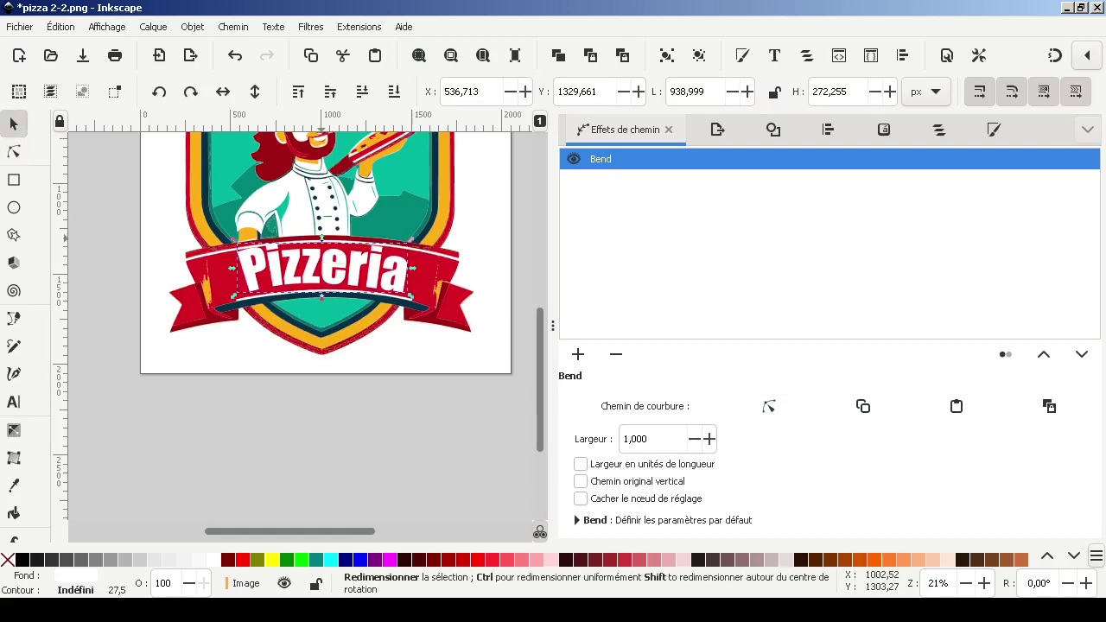
{"action": "left_click_drag", "start_coordinate": [330, 235], "coordinate": [329, 239]}
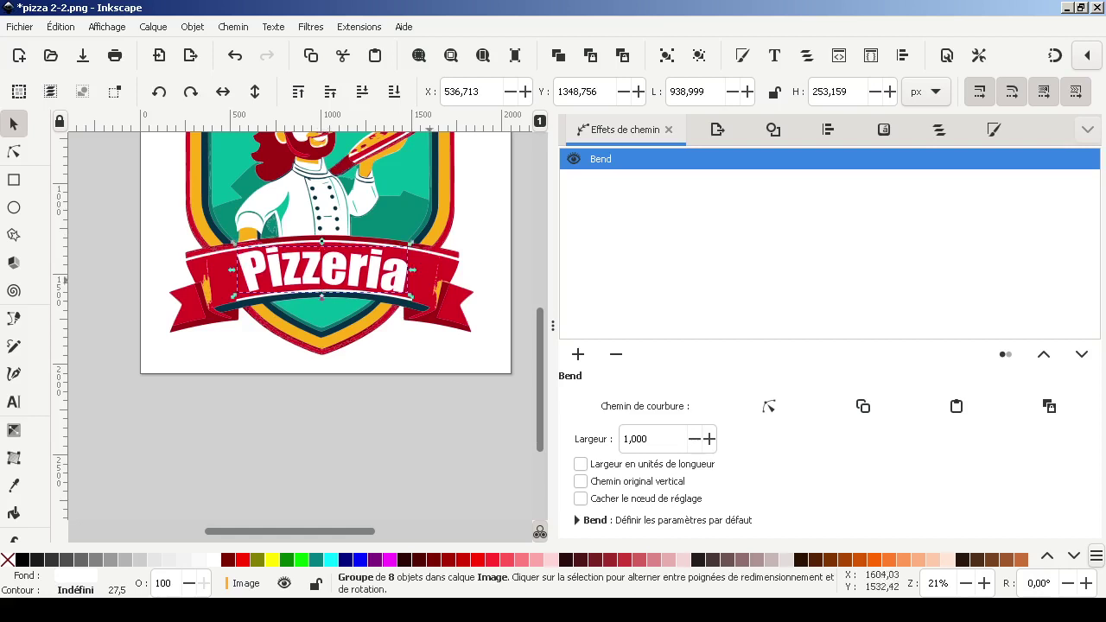
{"action": "left_click_drag", "start_coordinate": [413, 270], "coordinate": [427, 270]}
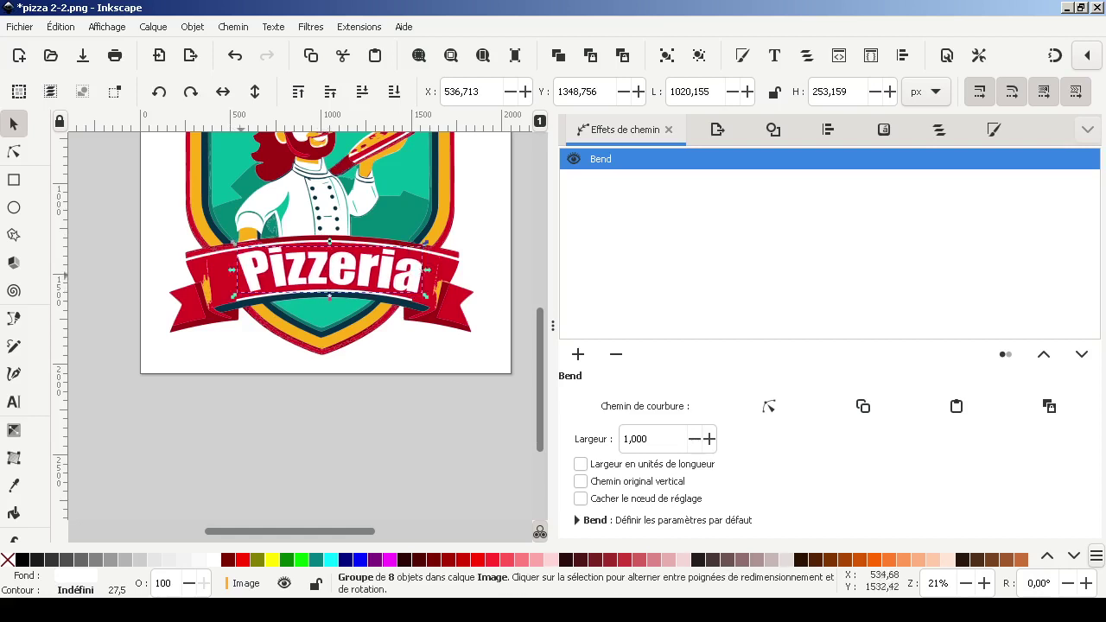
{"action": "left_click_drag", "start_coordinate": [231, 270], "coordinate": [223, 270]}
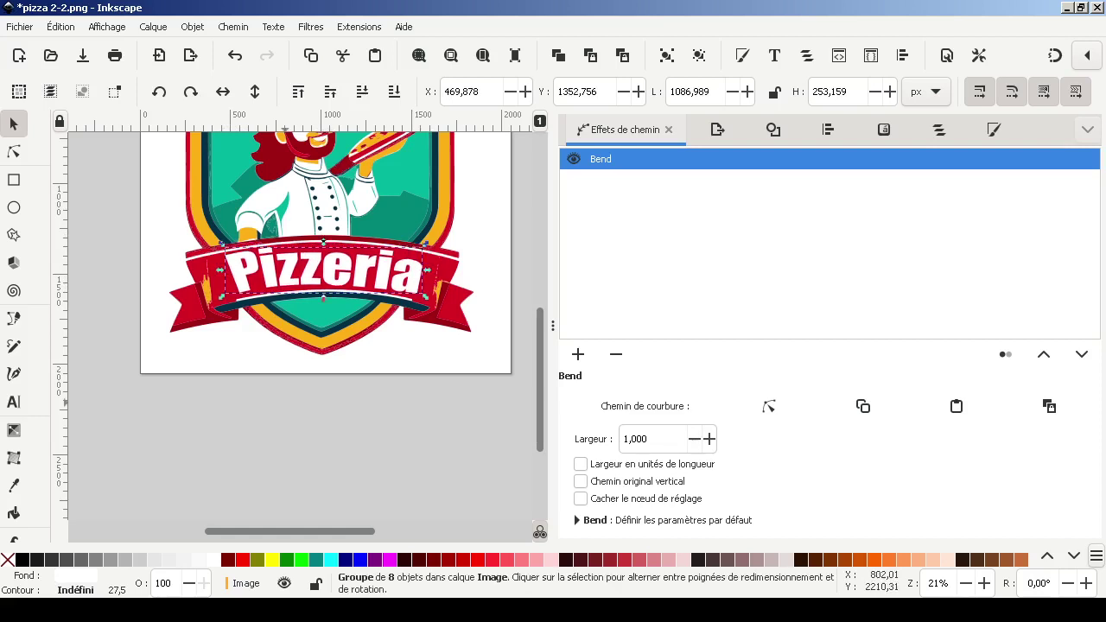
{"action": "key", "text": "Down"}
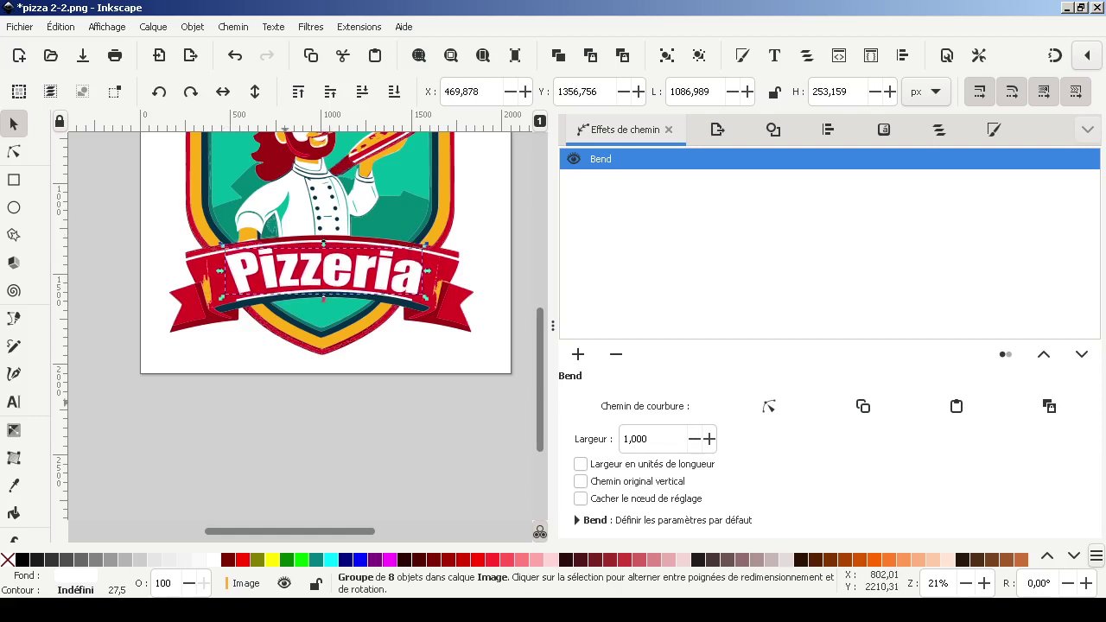
{"action": "key", "text": "Escape"}
Step: Group the traced chef logo and the curved Pizzeria lettering together
{"action": "scroll", "coordinate": [288, 403], "scroll_direction": "up", "scroll_amount": 2}
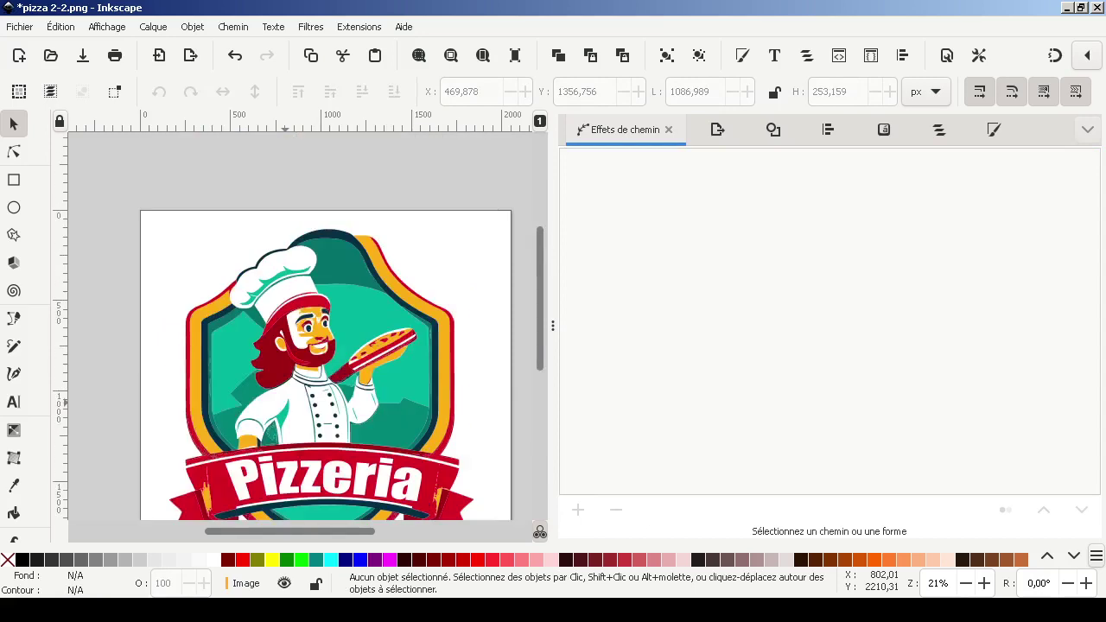
{"action": "left_click", "coordinate": [358, 273]}
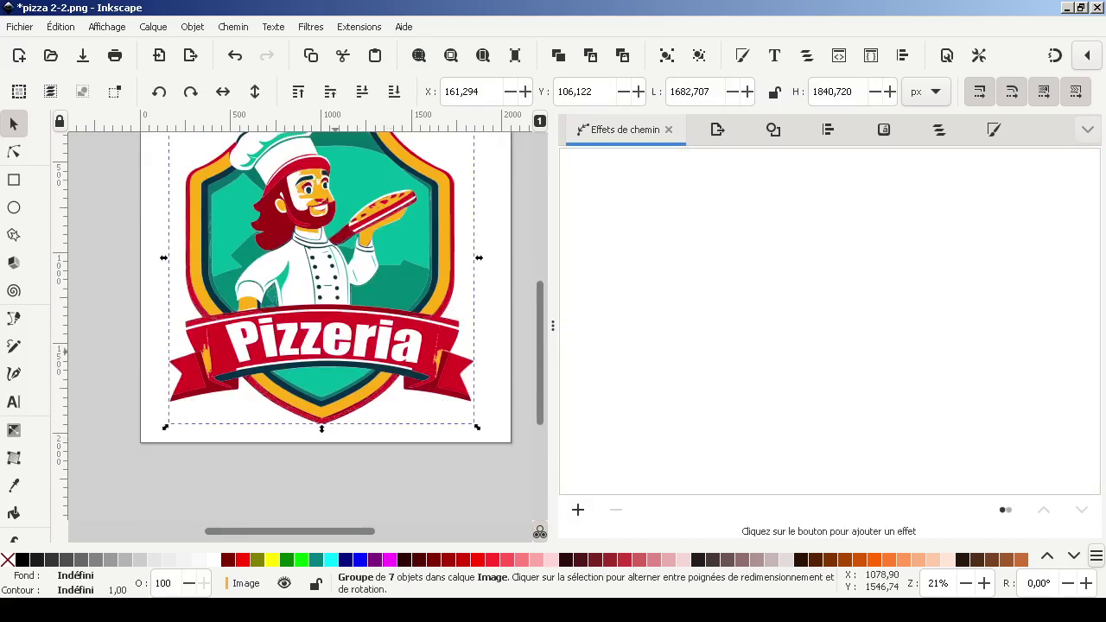
{"action": "left_click", "coordinate": [390, 345], "text": "shift"}
{"action": "left_click", "coordinate": [667, 56]}
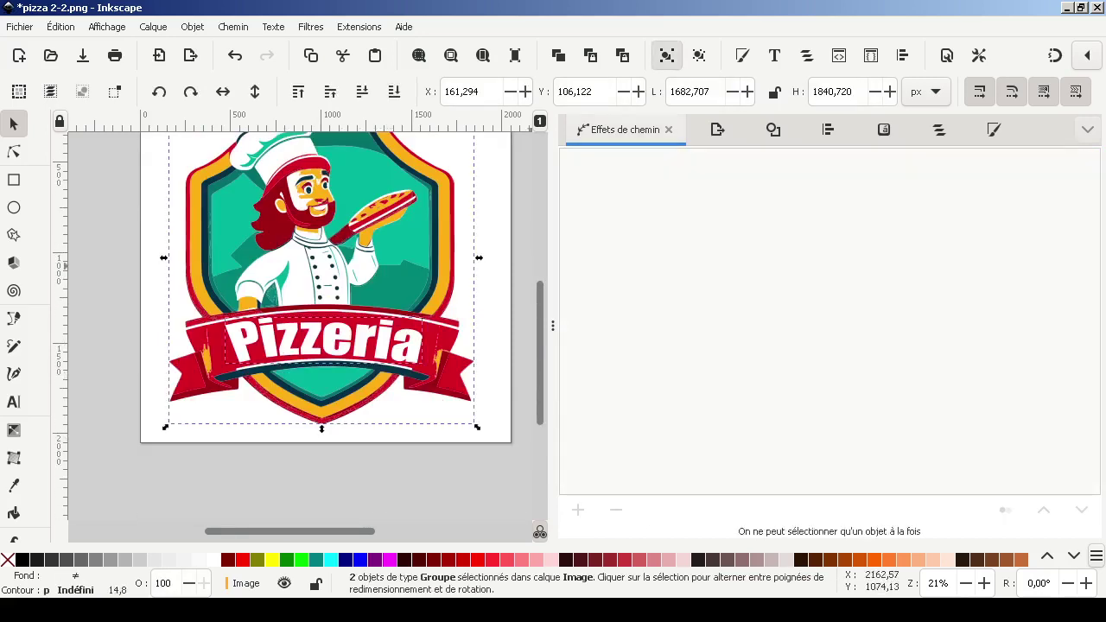
{"action": "left_click", "coordinate": [450, 477]}
Step: Try enlarging the grouped logo to about 2713 × 2967 px, and undo the resize
{"action": "left_click", "coordinate": [431, 386]}
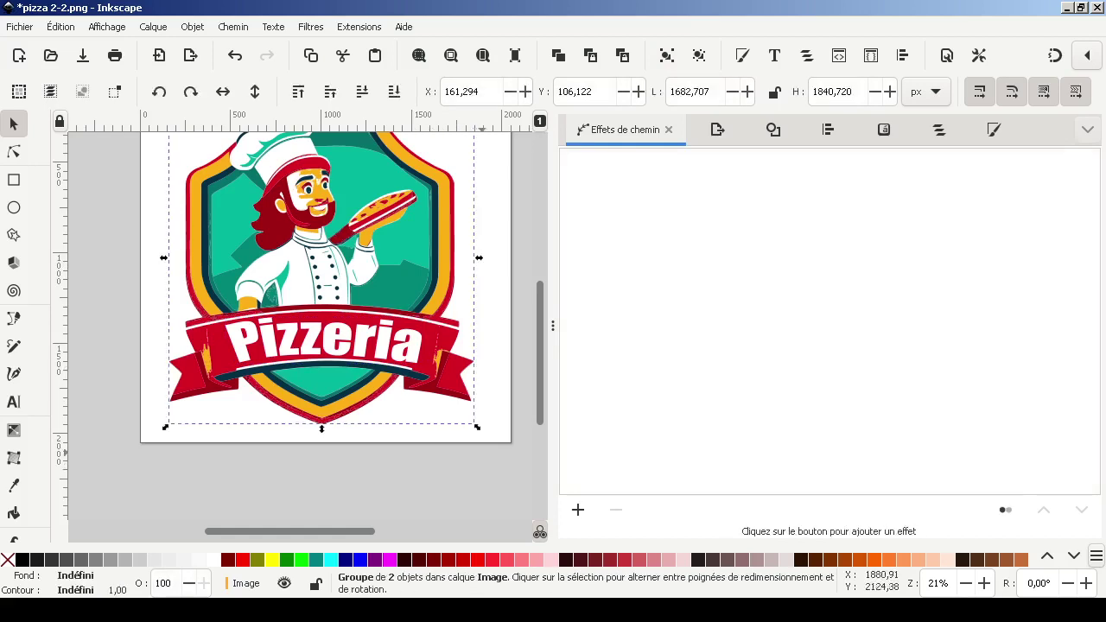
{"action": "left_click_drag", "start_coordinate": [477, 427], "coordinate": [536, 519]}
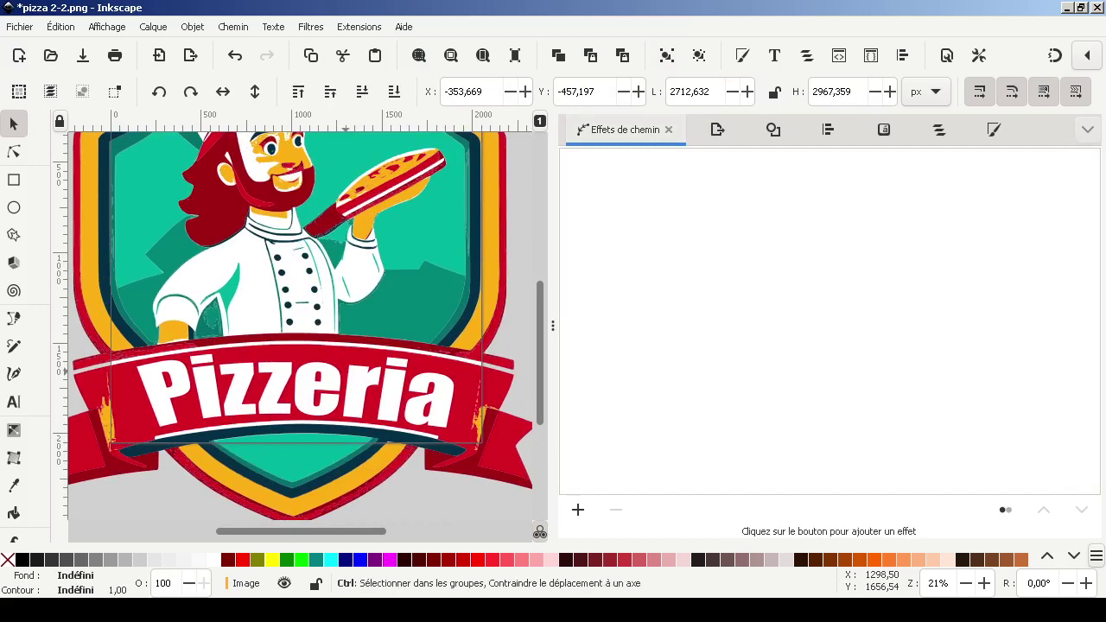
{"action": "key", "text": "ctrl+z"}
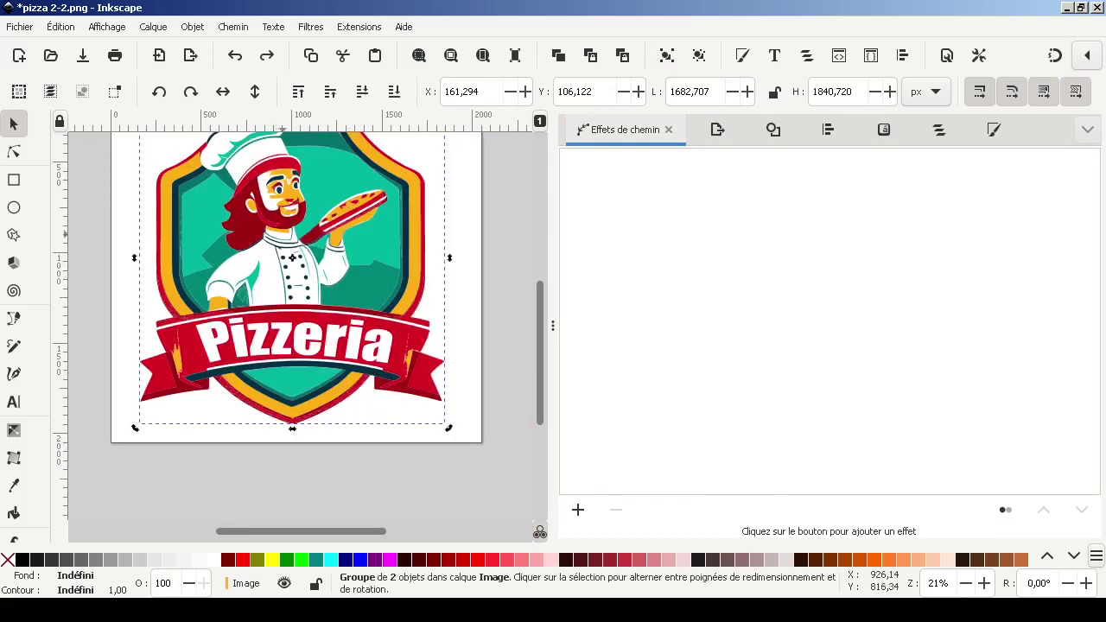
Step: Examine the whole chef logo from top to bottom, including how the Pizzeria lettering fits the banner
{"action": "scroll", "coordinate": [296, 325], "scroll_direction": "up", "scroll_amount": 3}
{"action": "scroll", "coordinate": [296, 325], "scroll_direction": "down", "scroll_amount": 2}
{"action": "scroll", "coordinate": [297, 328], "scroll_direction": "up", "scroll_amount": 4}
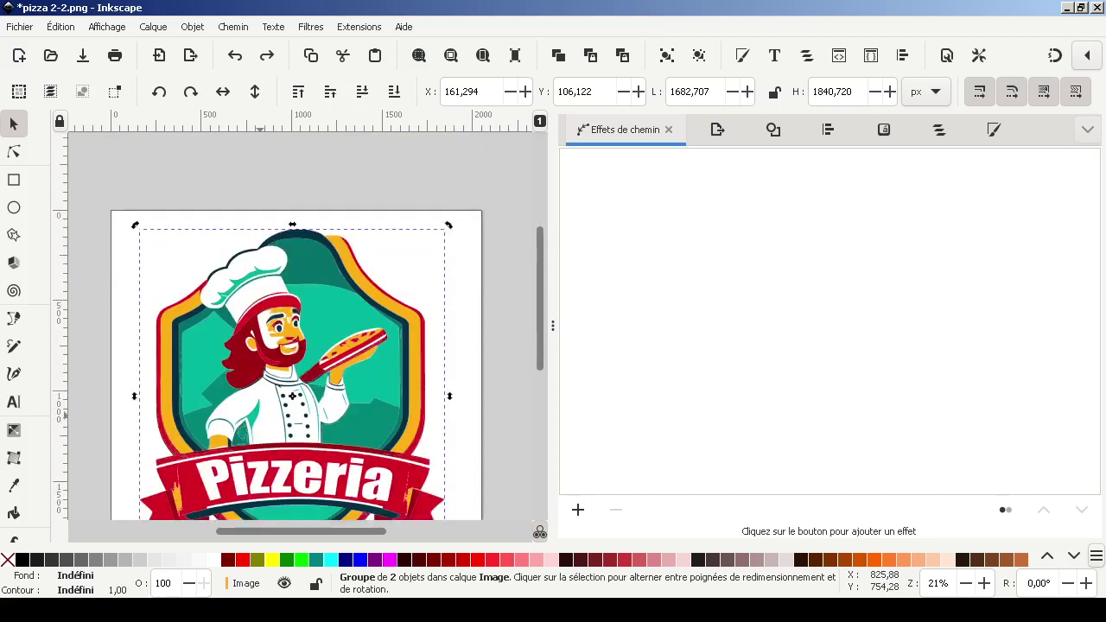
{"action": "scroll", "coordinate": [259, 415], "scroll_direction": "down", "scroll_amount": 5}
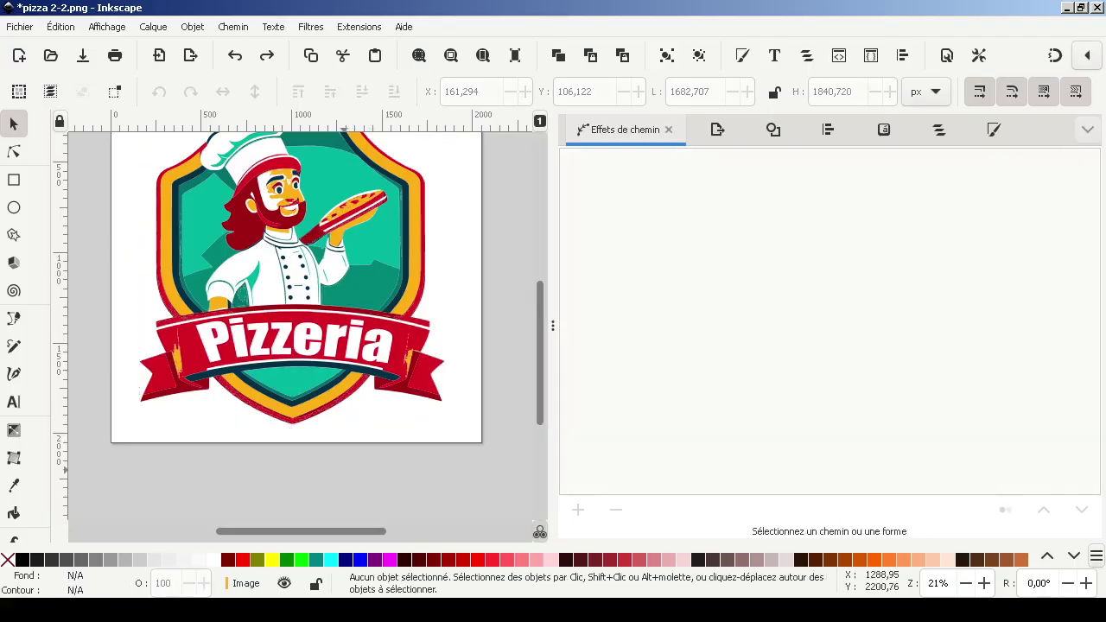
{"action": "scroll", "coordinate": [345, 346], "scroll_direction": "up", "scroll_amount": 3}
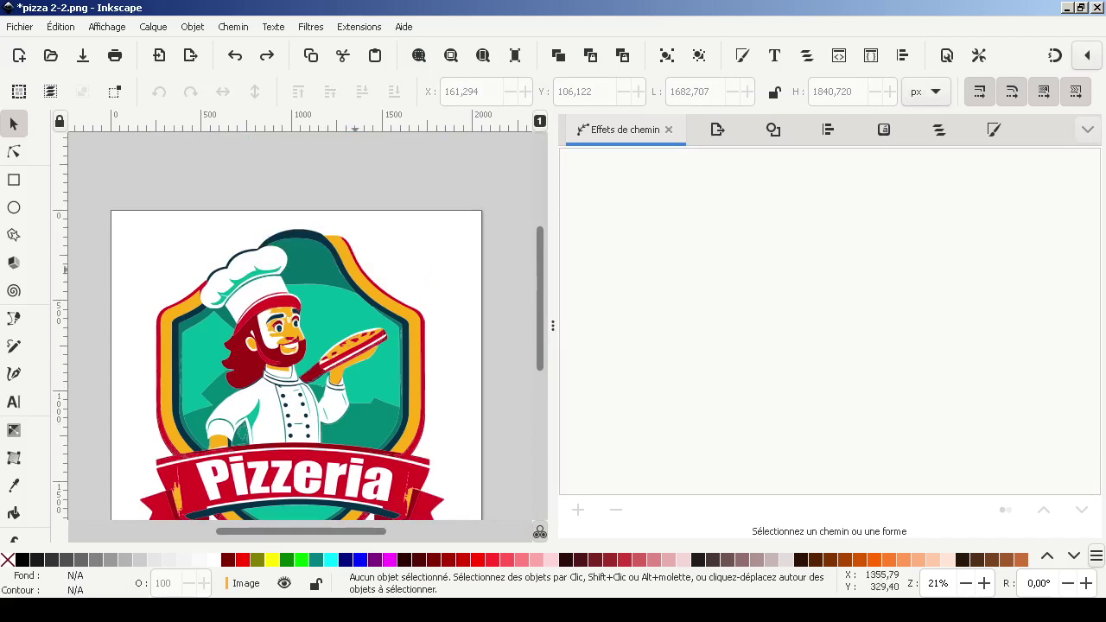
{"action": "scroll", "coordinate": [297, 324], "scroll_direction": "down", "scroll_amount": 5}
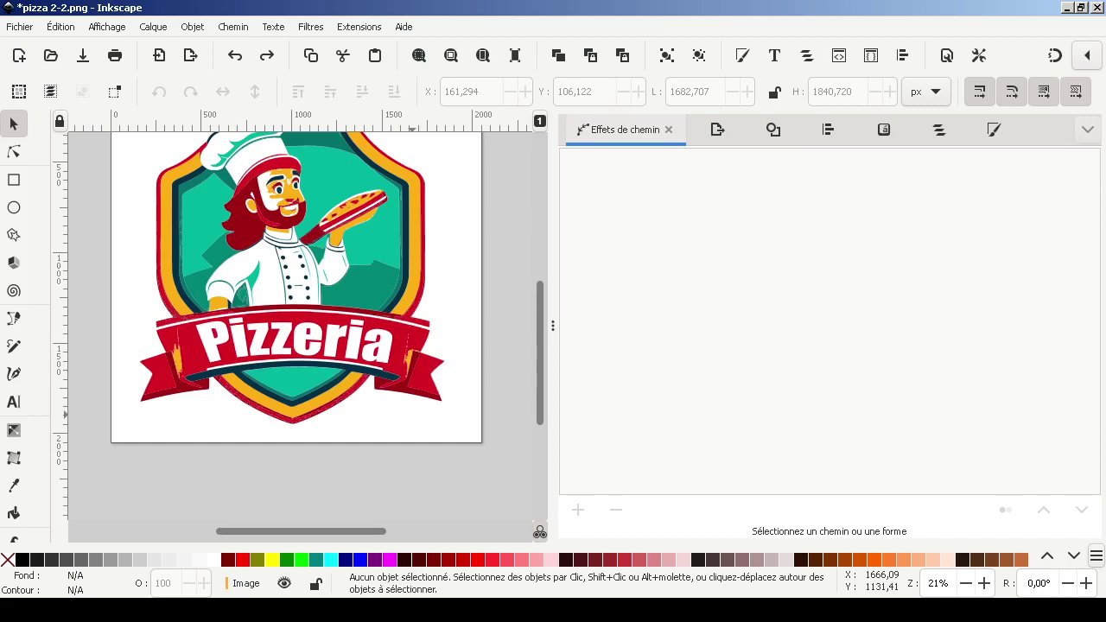
{"action": "scroll", "coordinate": [297, 324], "scroll_direction": "up", "scroll_amount": 7}
{"action": "scroll", "coordinate": [297, 324], "scroll_direction": "down", "scroll_amount": 5}
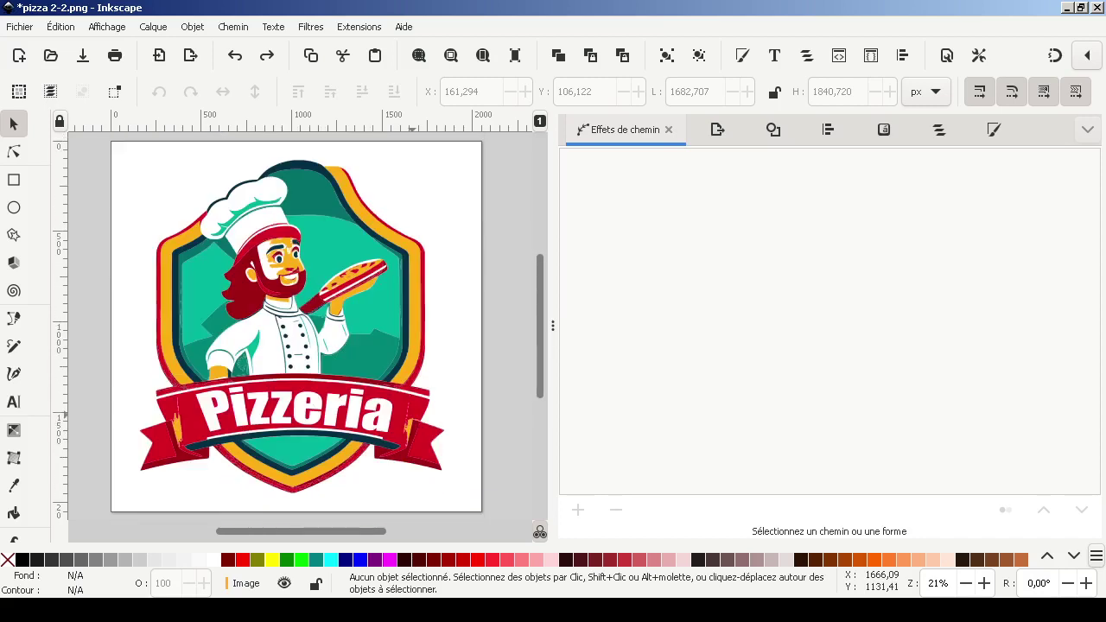
{"action": "key", "text": "ctrl+a"}
{"action": "key", "text": "Escape"}
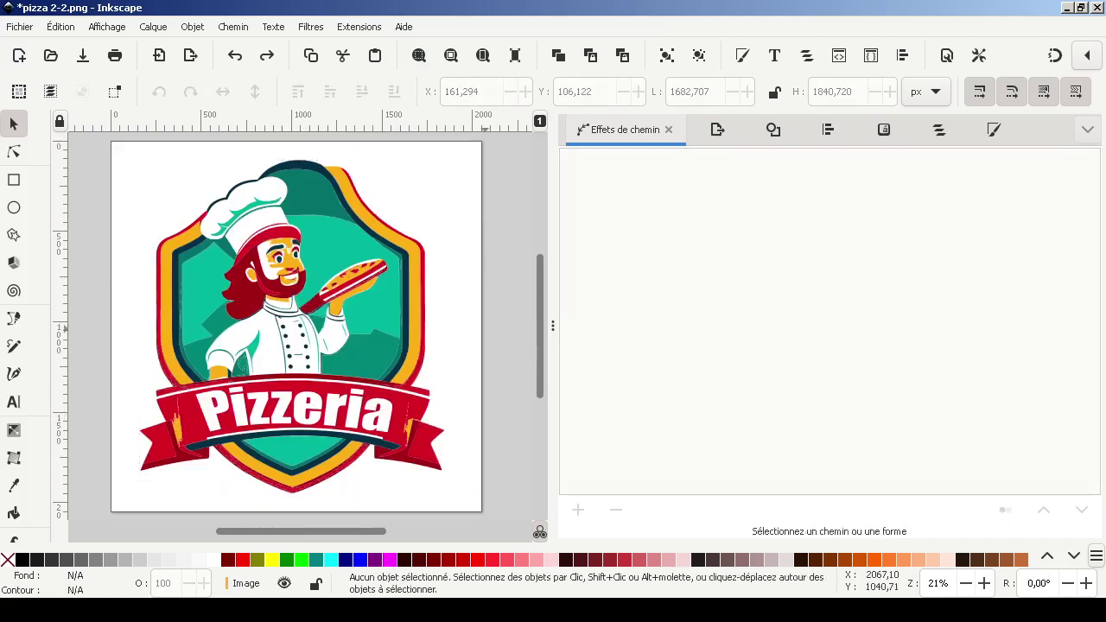